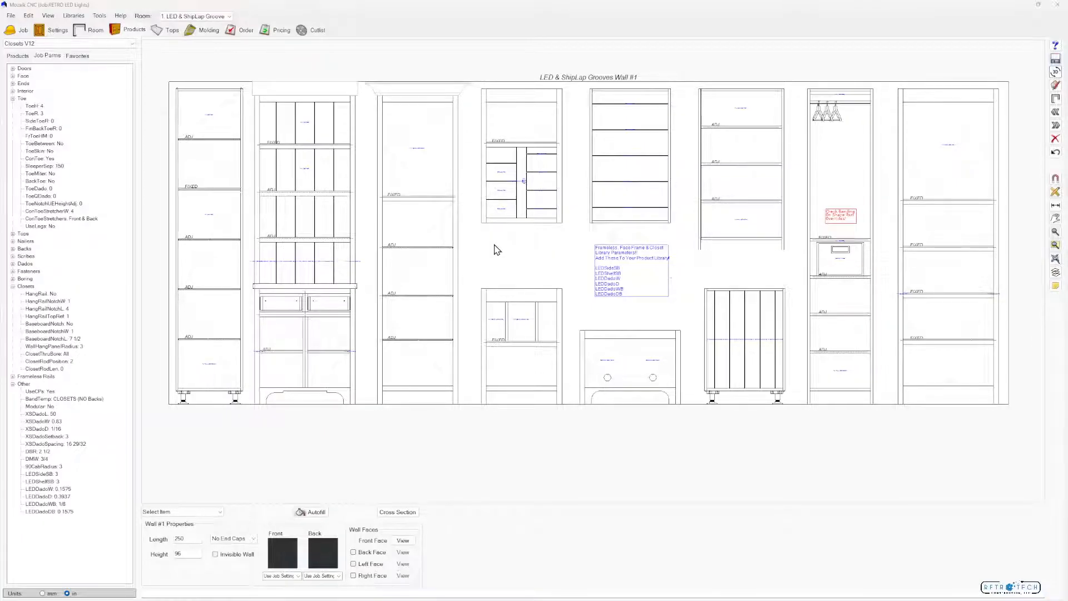
Open the inserts library and switch it to the RETRO LED & Shiplap V1 library
{"action": "key", "text": "alt"}
{"action": "left_click", "coordinate": [15, 16]}
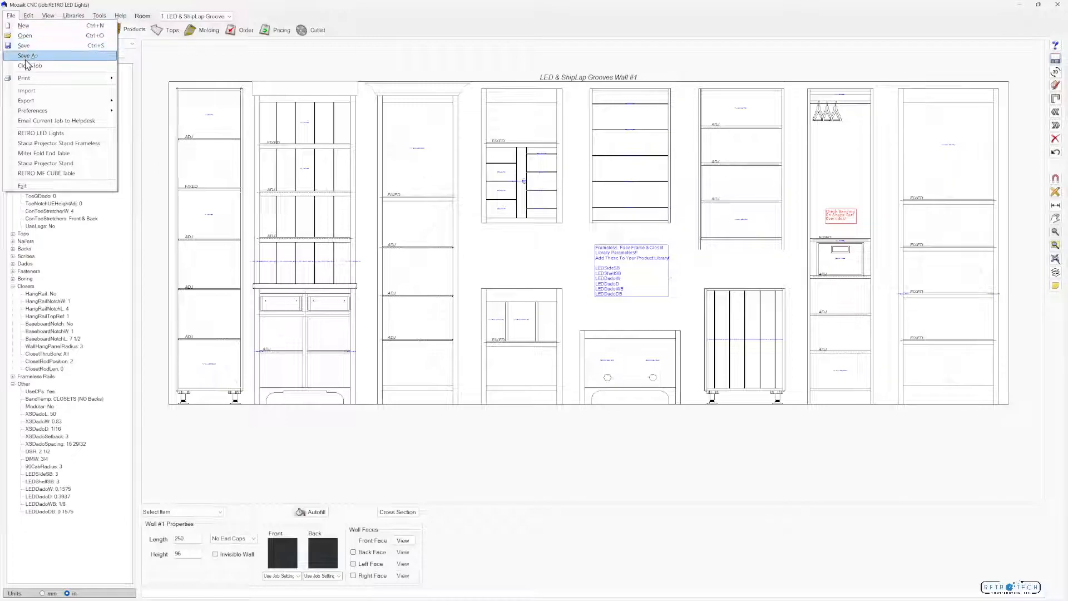
{"action": "mouse_move", "coordinate": [45, 111]}
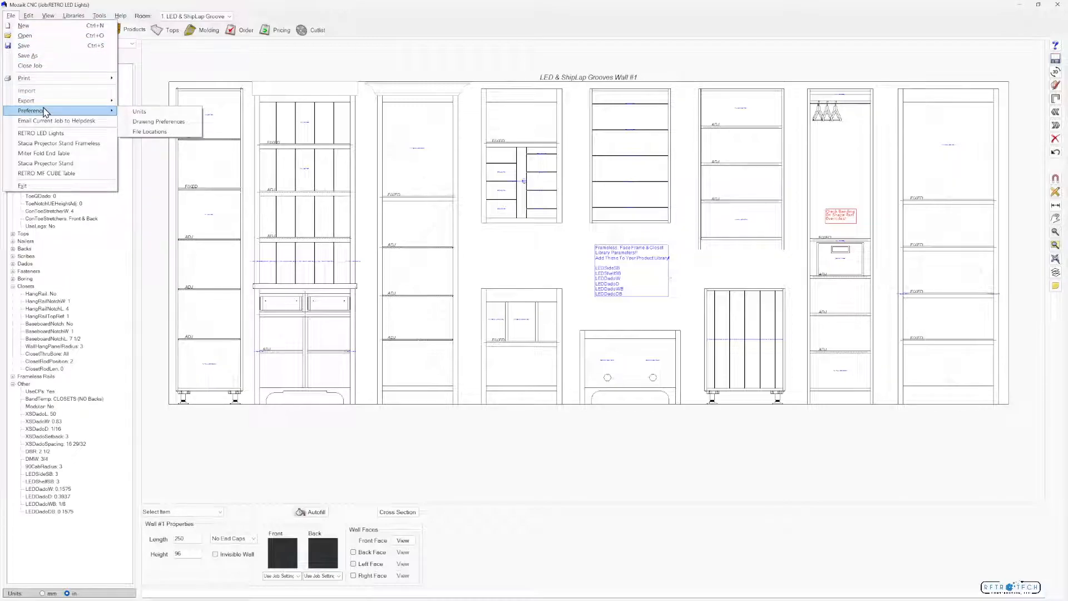
{"action": "left_click", "coordinate": [162, 121]}
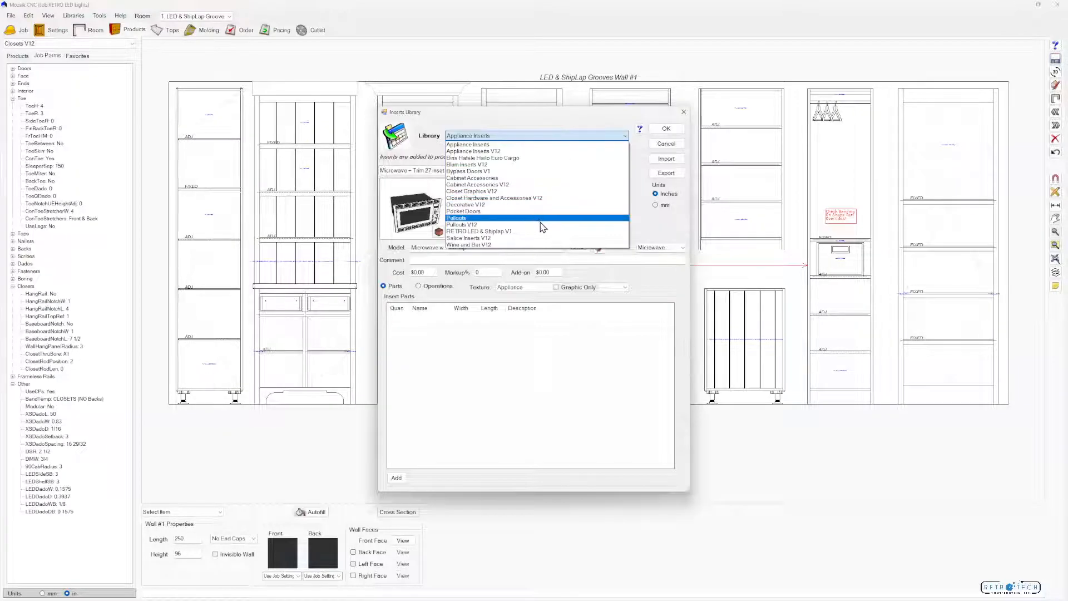
{"action": "left_click", "coordinate": [540, 232]}
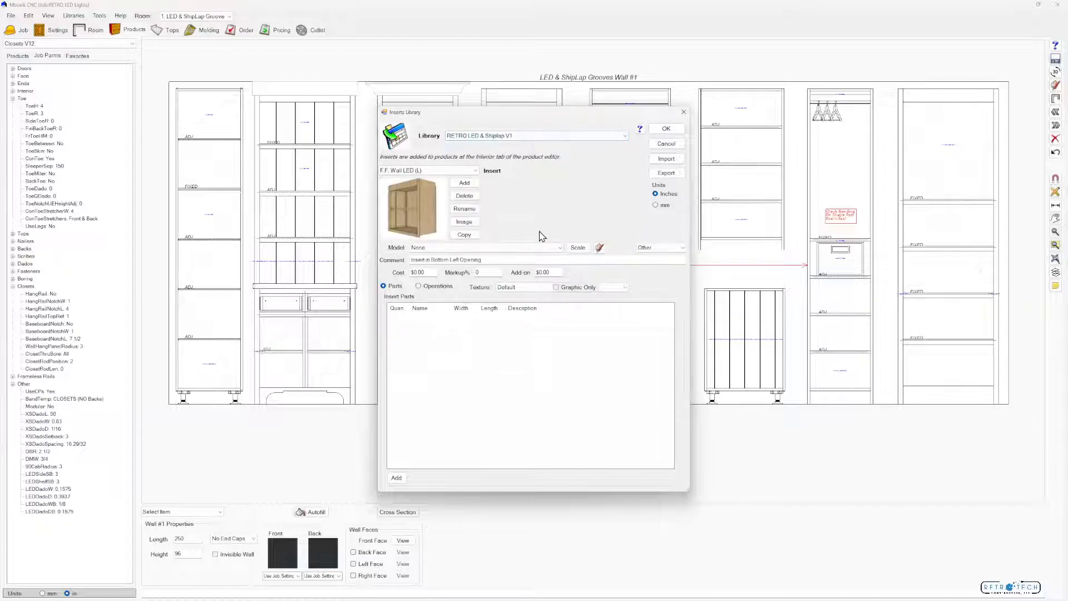
Look through the available inserts and display the FL Wall Vertical (CL) insert
{"action": "left_click", "coordinate": [448, 170]}
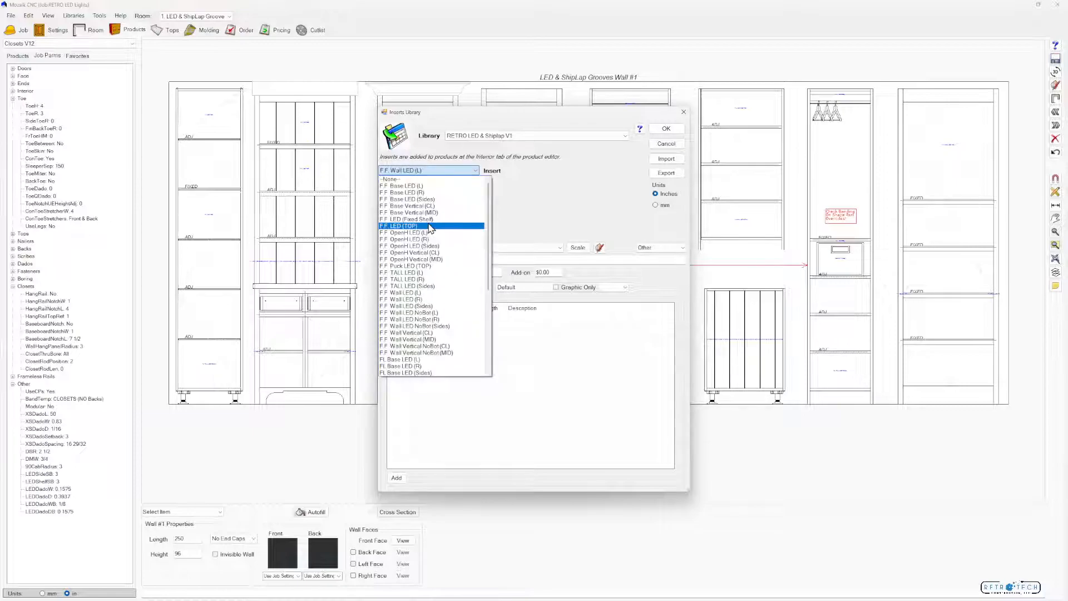
{"action": "scroll", "coordinate": [430, 227], "scroll_direction": "up", "scroll_amount": 1}
{"action": "scroll", "coordinate": [430, 227], "scroll_direction": "down", "scroll_amount": 5}
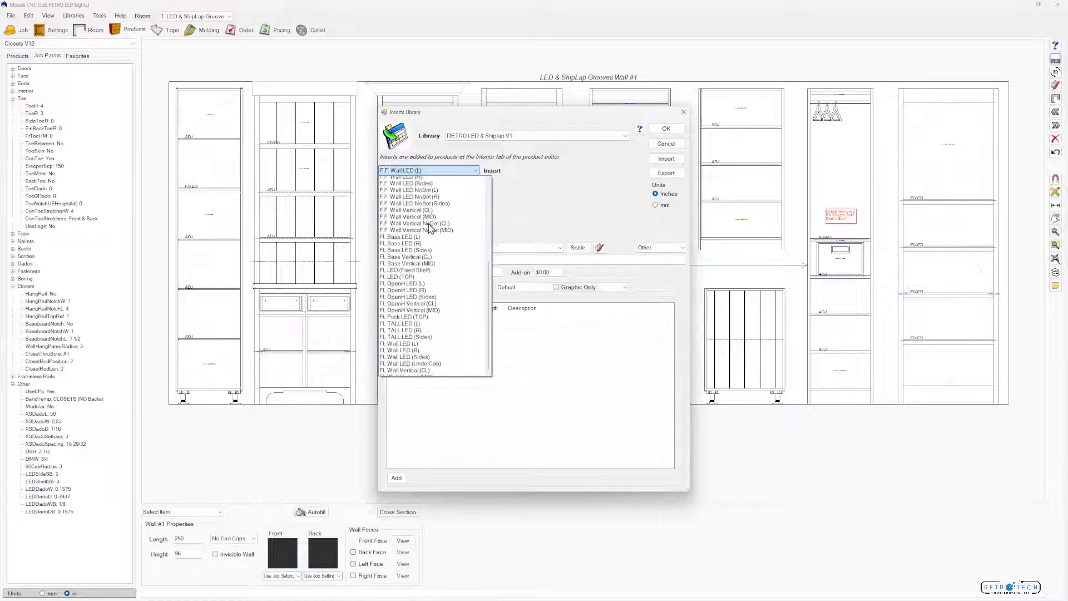
{"action": "left_click", "coordinate": [429, 249]}
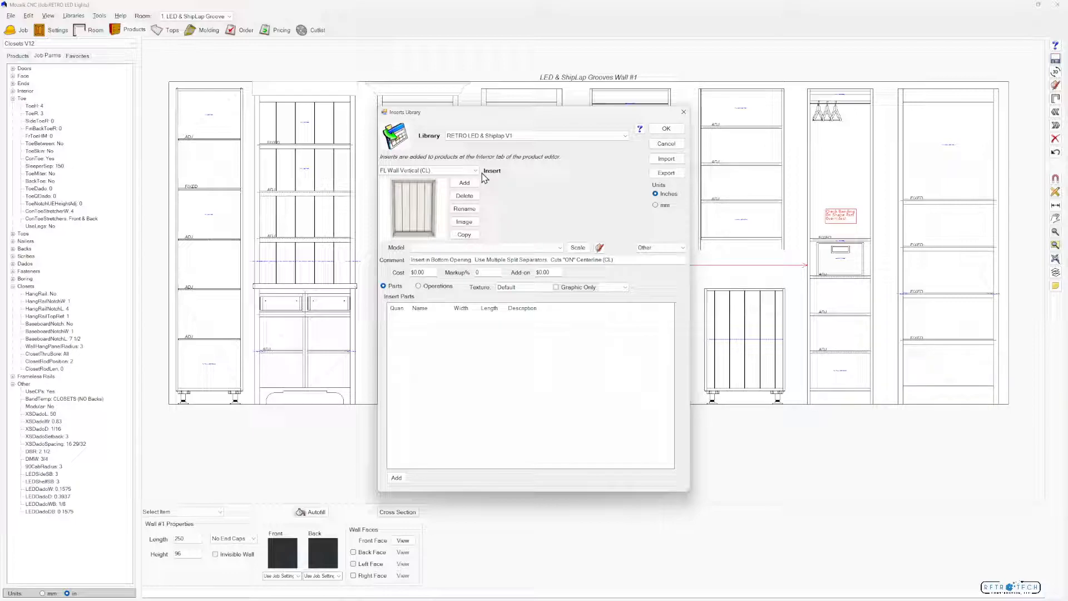
Review the FL Wall LED inserts, displaying the (L), (Sides) and (R) versions with their placement comments
{"action": "left_click", "coordinate": [402, 171]}
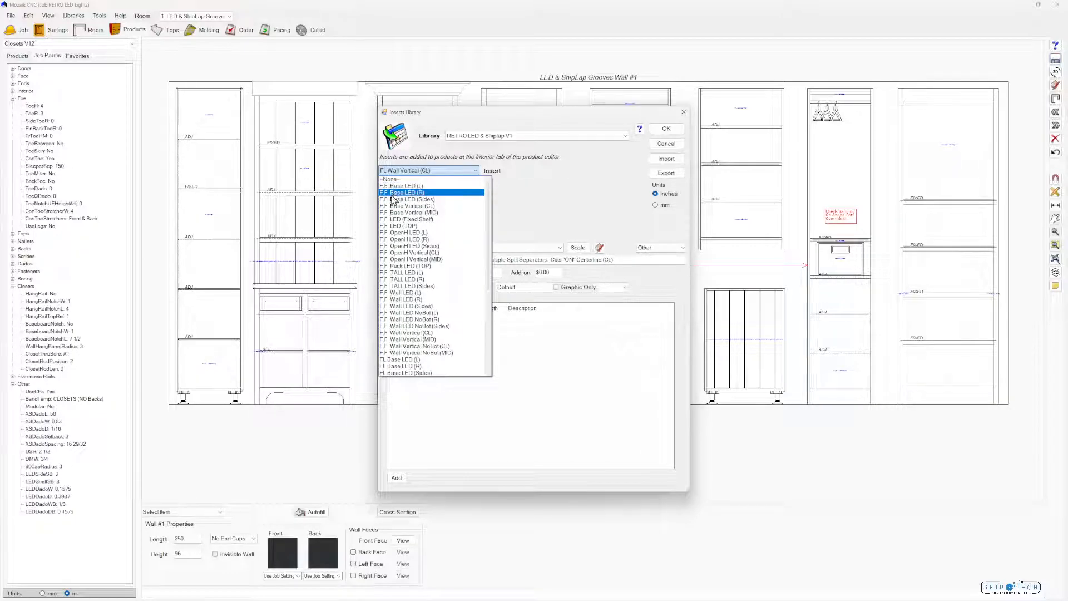
{"action": "scroll", "coordinate": [396, 287], "scroll_direction": "down", "scroll_amount": 5}
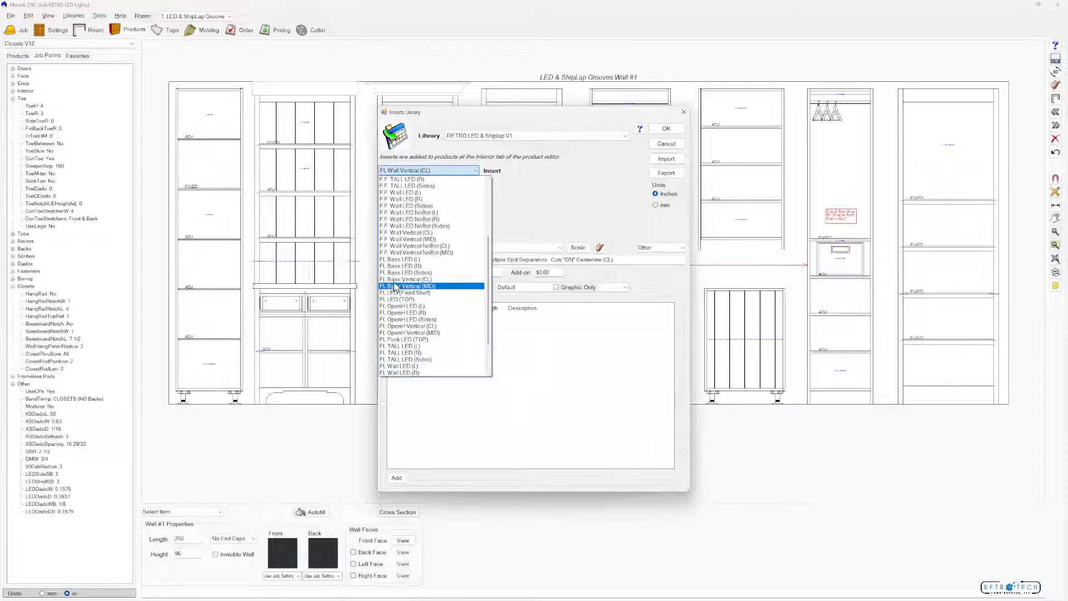
{"action": "scroll", "coordinate": [394, 290], "scroll_direction": "down", "scroll_amount": 3}
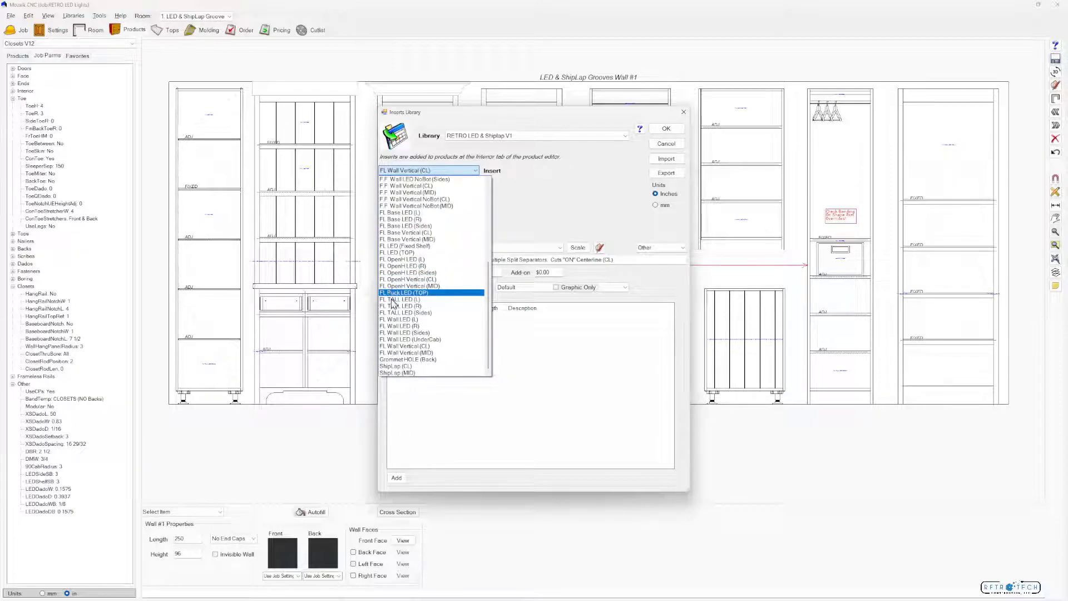
{"action": "left_click", "coordinate": [400, 320]}
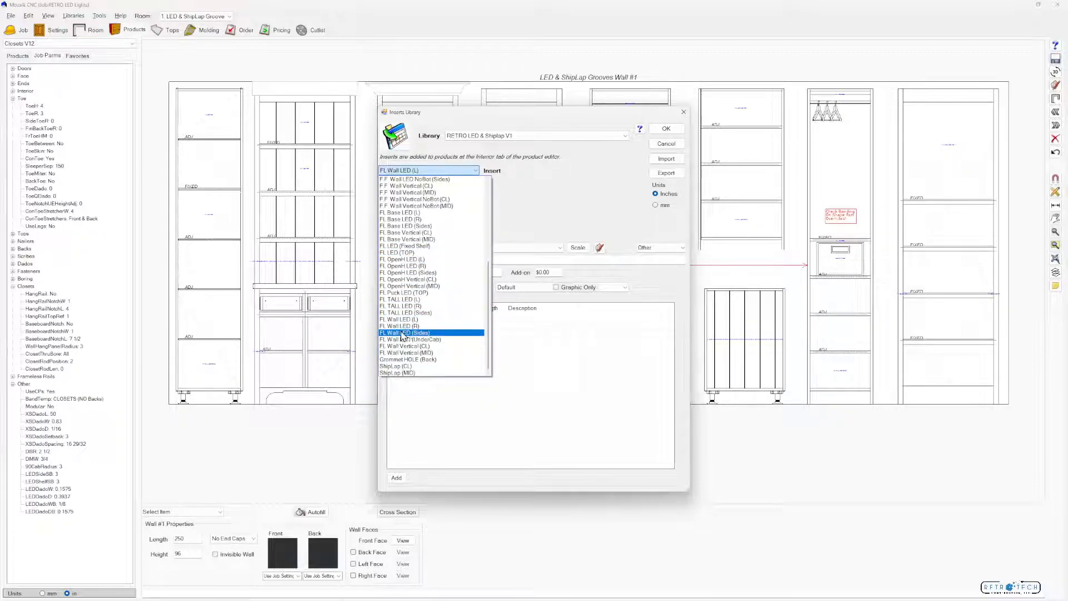
{"action": "left_click", "coordinate": [419, 333]}
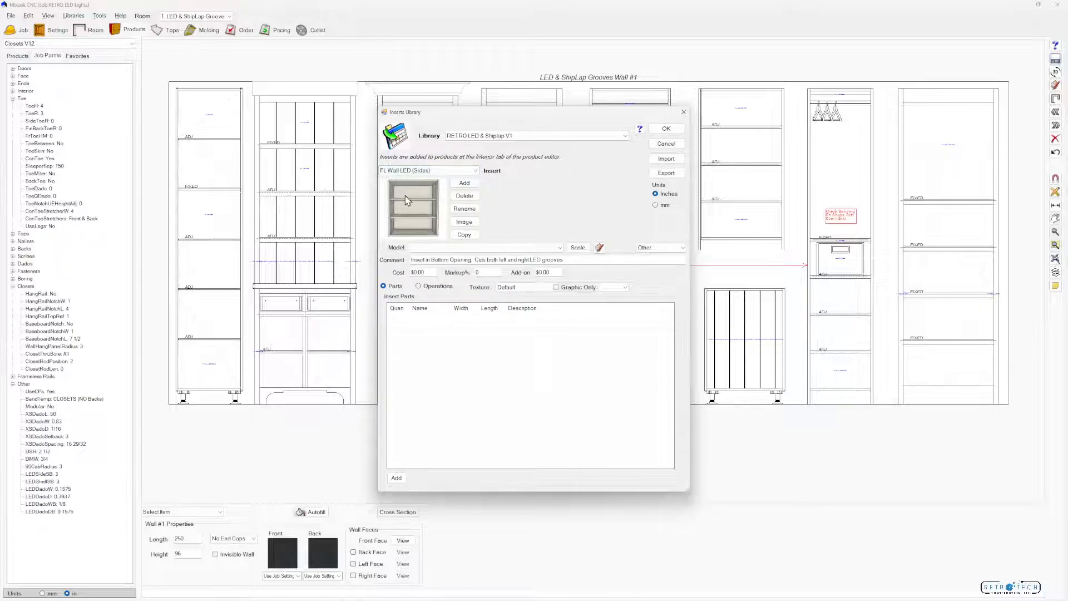
{"action": "left_click", "coordinate": [475, 170]}
{"action": "left_click", "coordinate": [406, 326]}
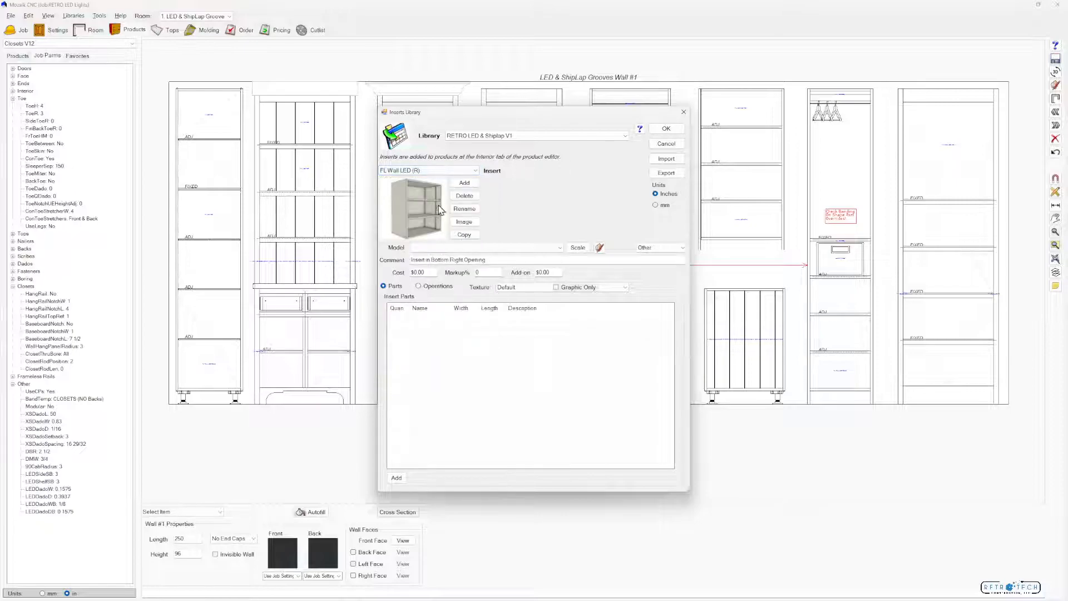
{"action": "left_click", "coordinate": [476, 170]}
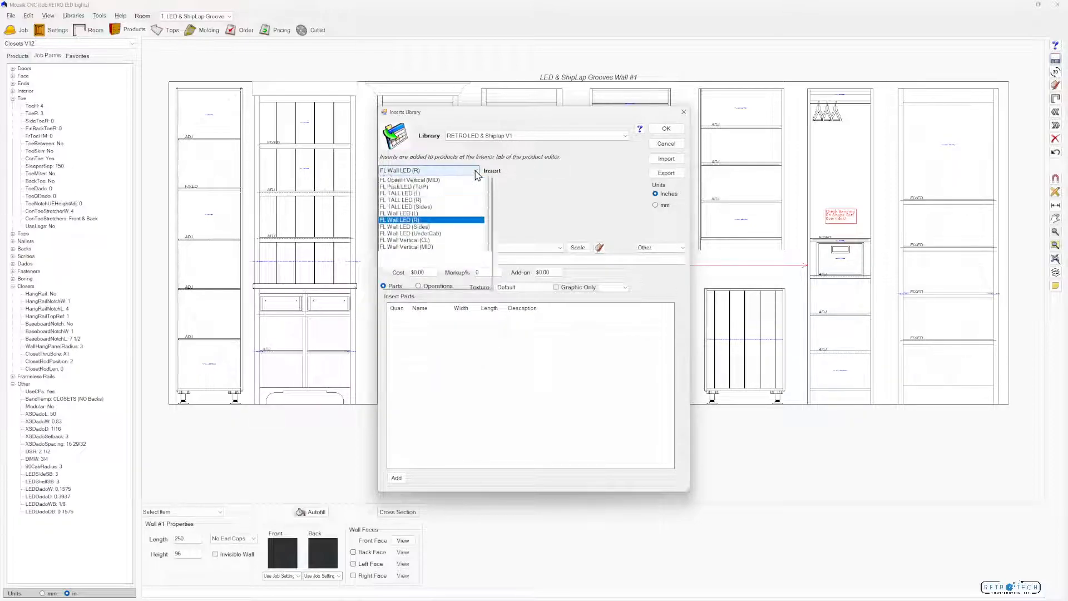
{"action": "left_click", "coordinate": [412, 320]}
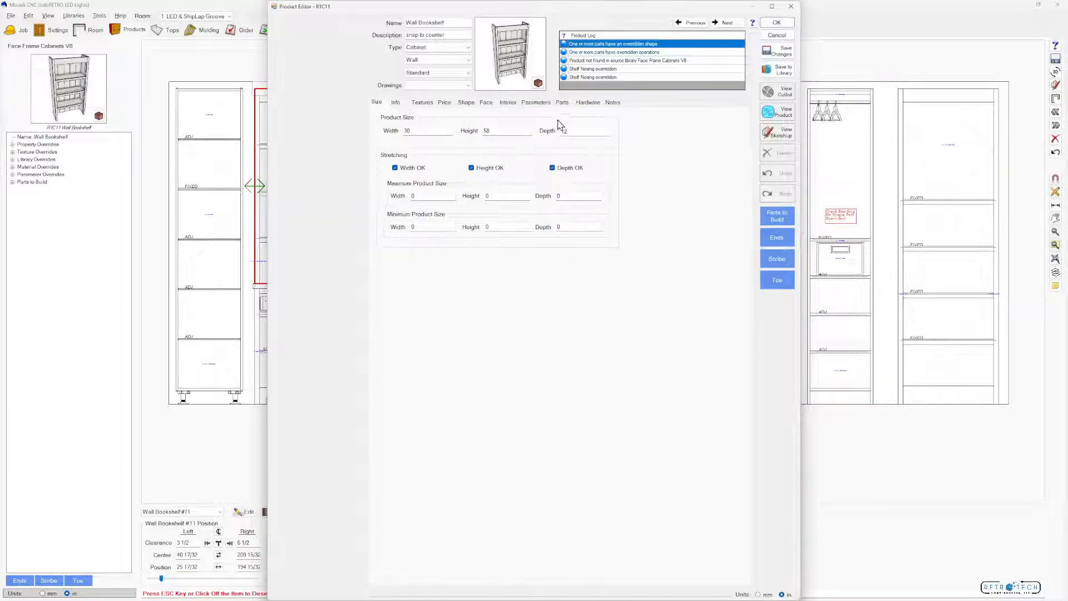
In the Wall Bookshelf's interior, set up a horizontal split of the selected opening into 5 equal sections with Separator dividers
{"action": "left_click", "coordinate": [508, 102]}
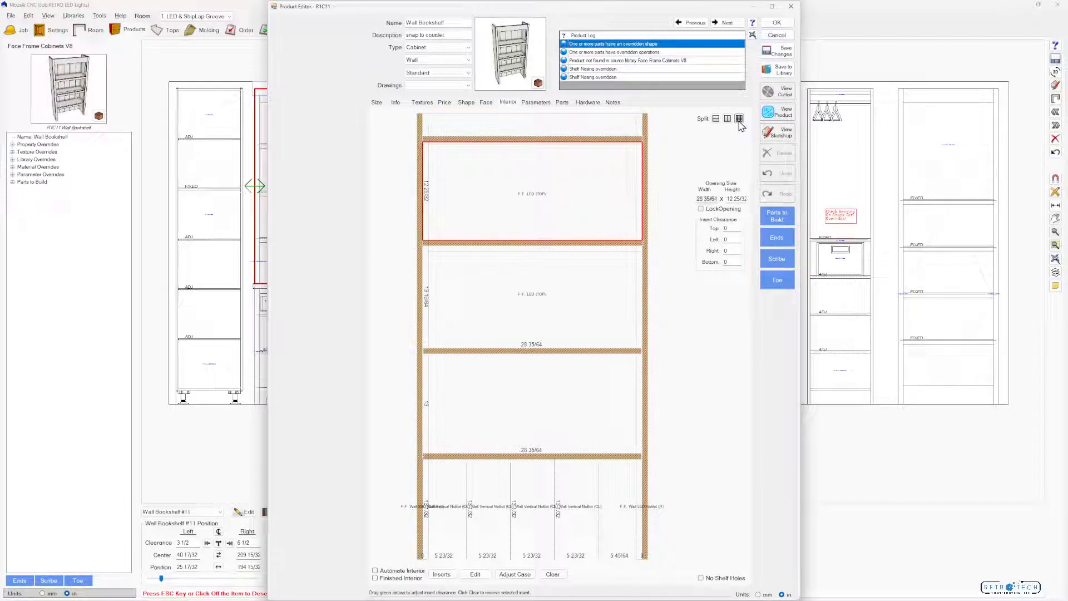
{"action": "left_click", "coordinate": [739, 119]}
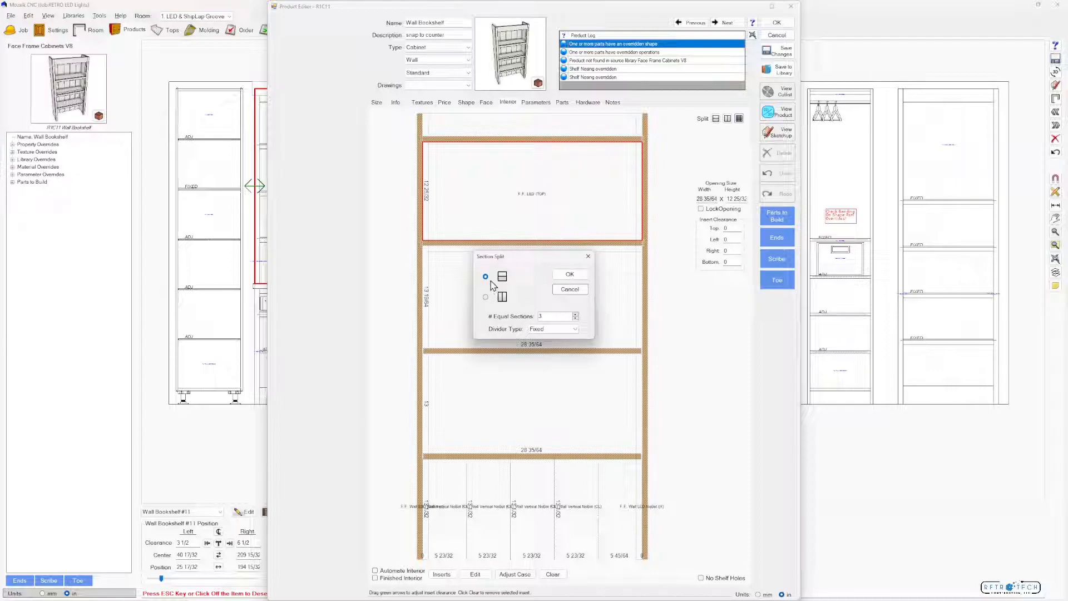
{"action": "left_click", "coordinate": [576, 313]}
{"action": "left_click", "coordinate": [575, 314]}
{"action": "left_click", "coordinate": [578, 330]}
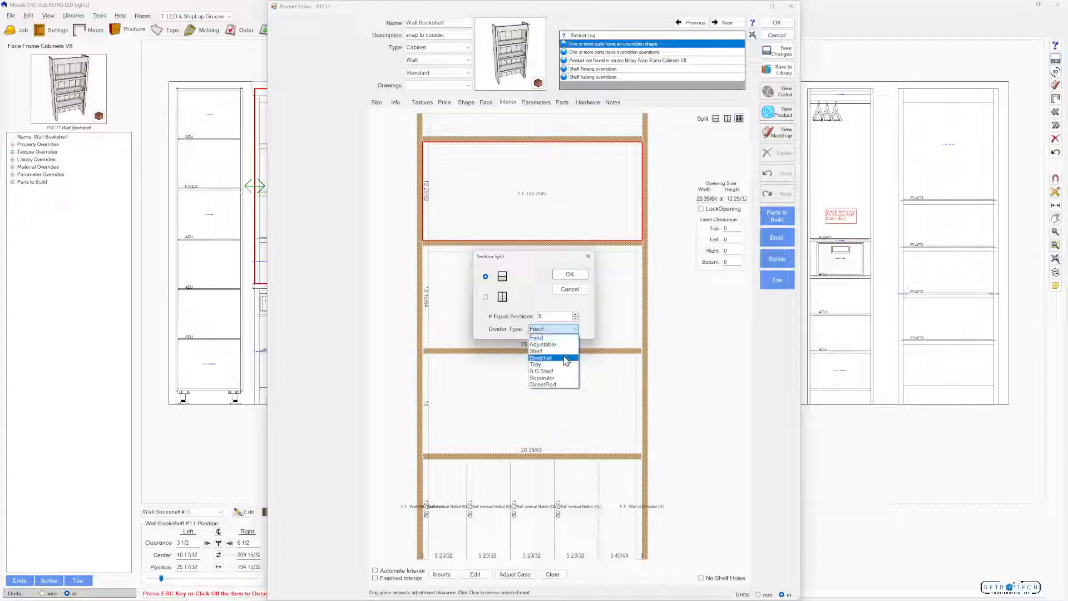
{"action": "left_click", "coordinate": [563, 380]}
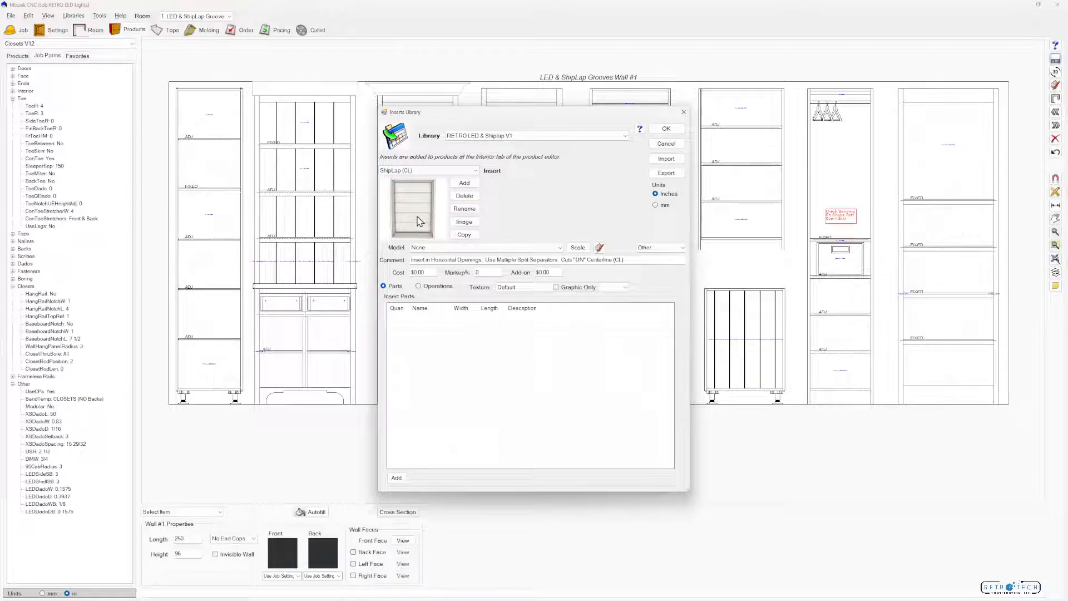
Compare the ShipLap (MID), FL Wall Vertical (MID) and FL Wall Vertical (CL) inserts in the inserts library
{"action": "left_click", "coordinate": [429, 170]}
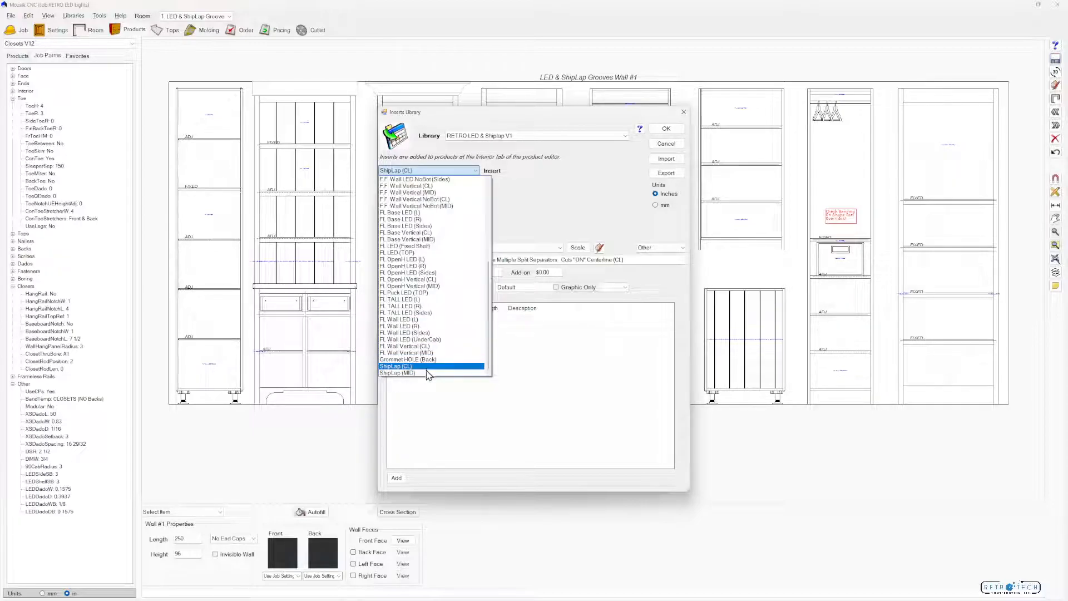
{"action": "left_click", "coordinate": [427, 364]}
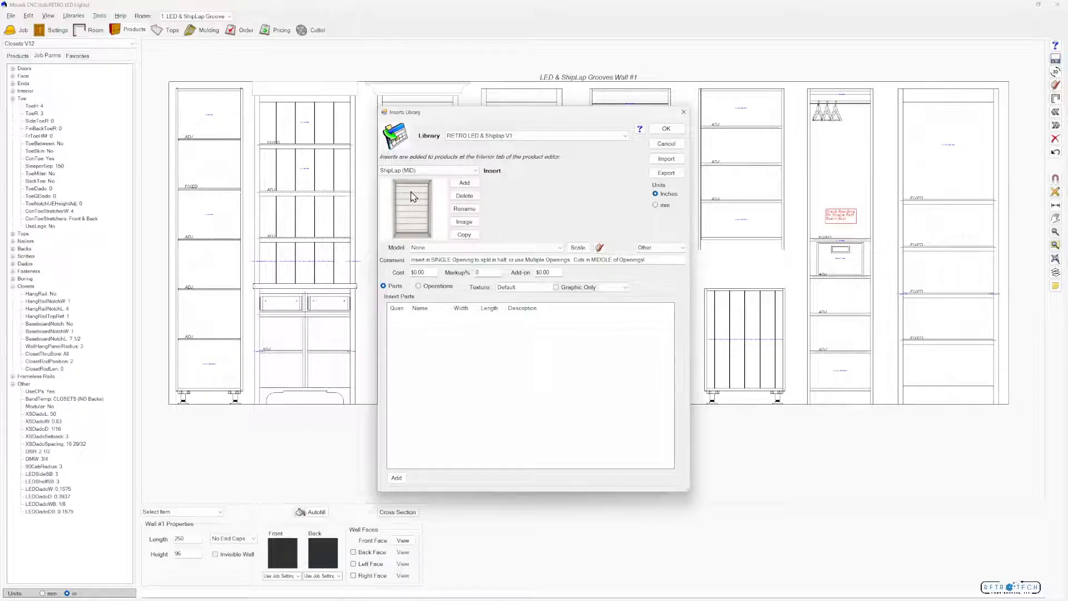
{"action": "left_click", "coordinate": [470, 171]}
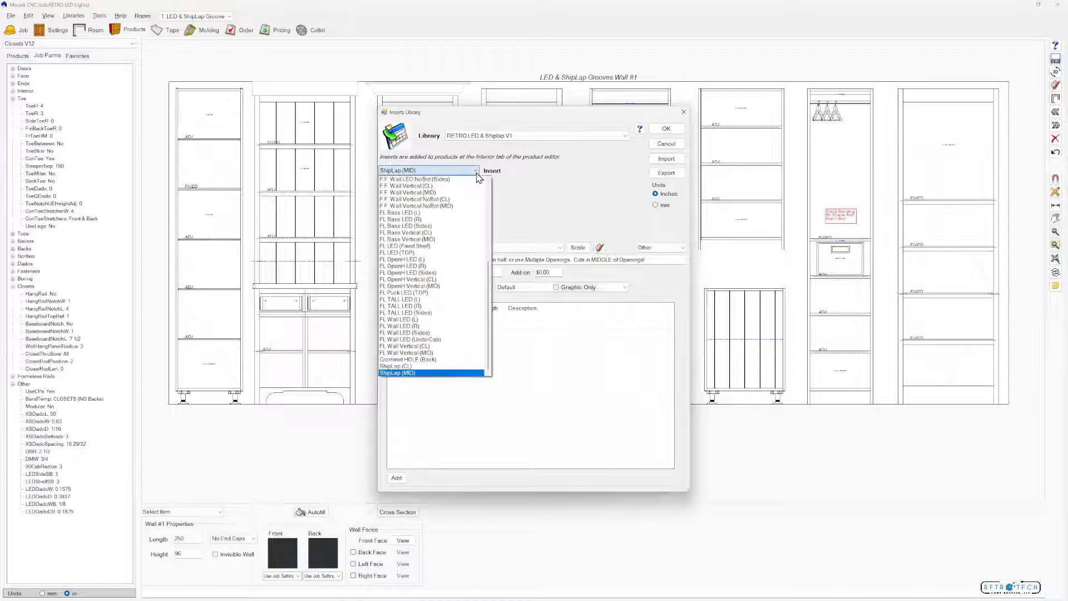
{"action": "left_click", "coordinate": [423, 353]}
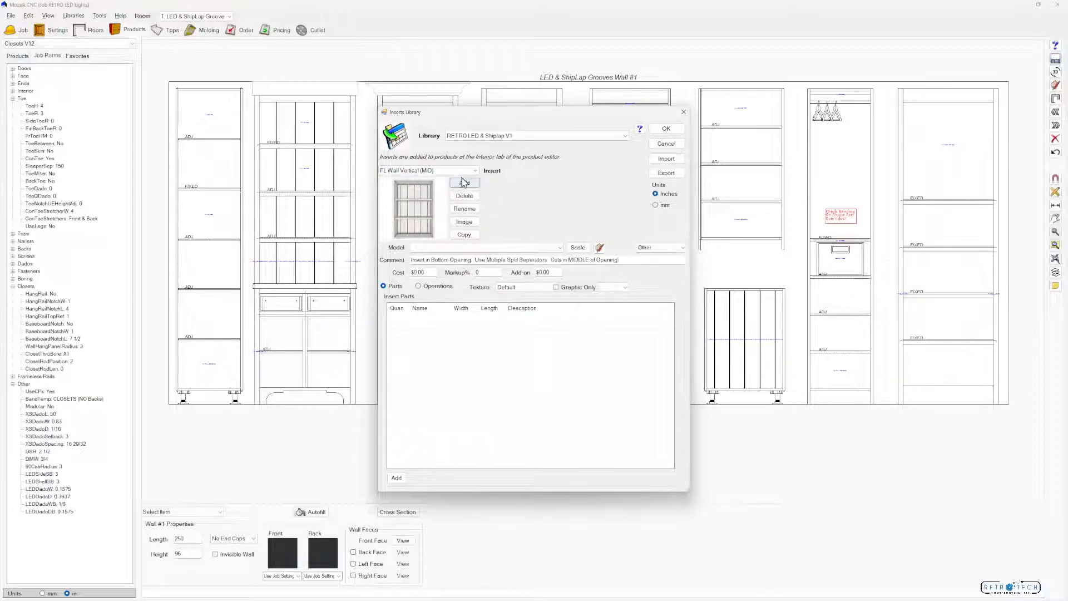
{"action": "left_click", "coordinate": [446, 171]}
{"action": "left_click", "coordinate": [426, 346]}
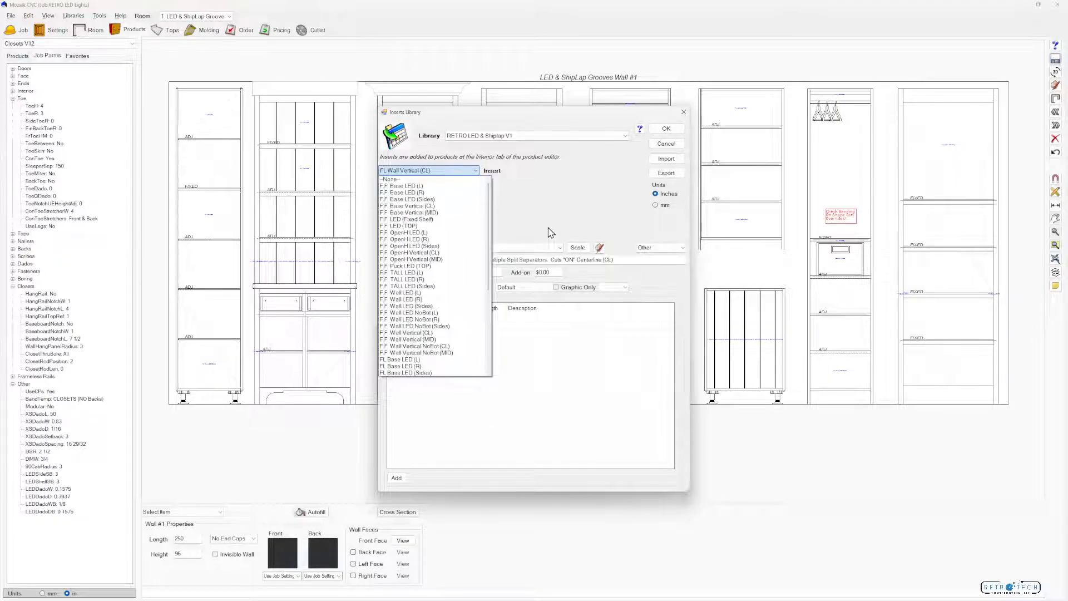
Review the face frame LED inserts F.F. Base LED (R), F.F. Base LED (Sides) and F.F. TALL LED (L)
{"action": "left_click", "coordinate": [422, 192]}
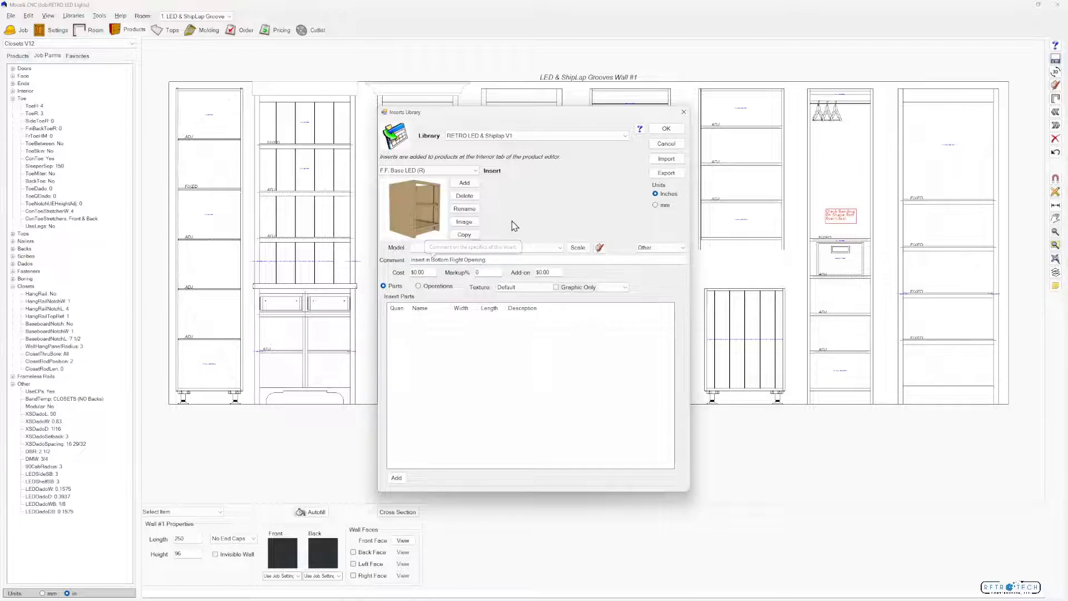
{"action": "left_click", "coordinate": [429, 170]}
{"action": "left_click", "coordinate": [463, 189]}
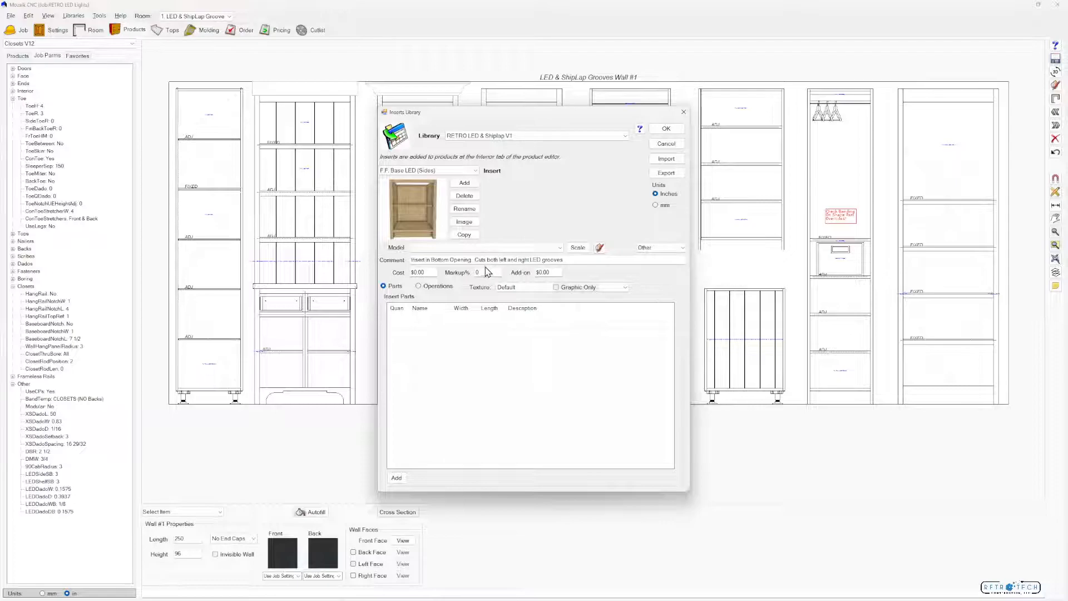
{"action": "left_click", "coordinate": [476, 171]}
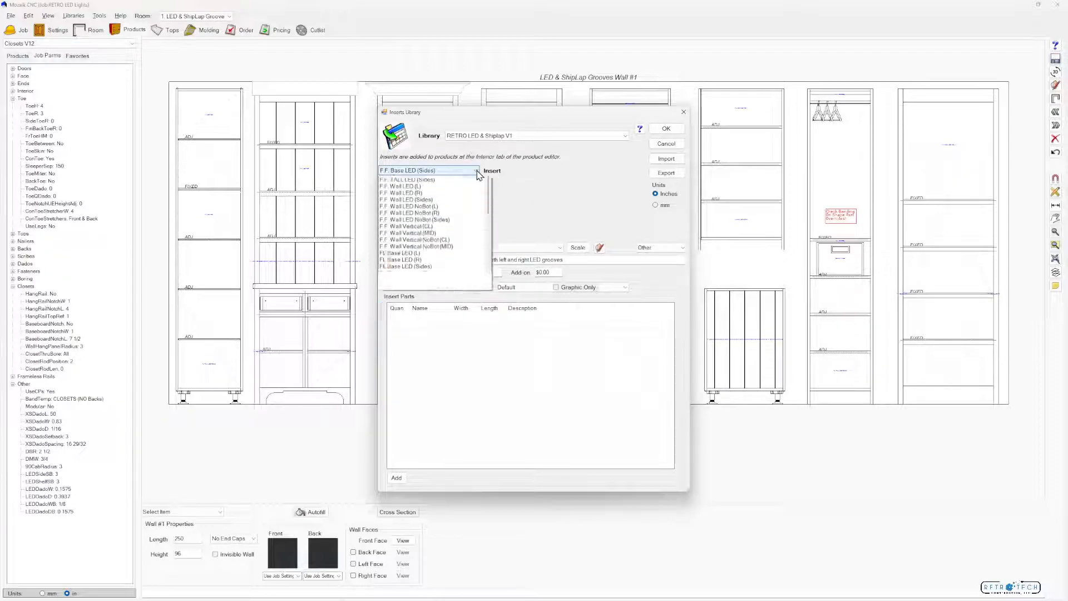
{"action": "left_click", "coordinate": [440, 253]}
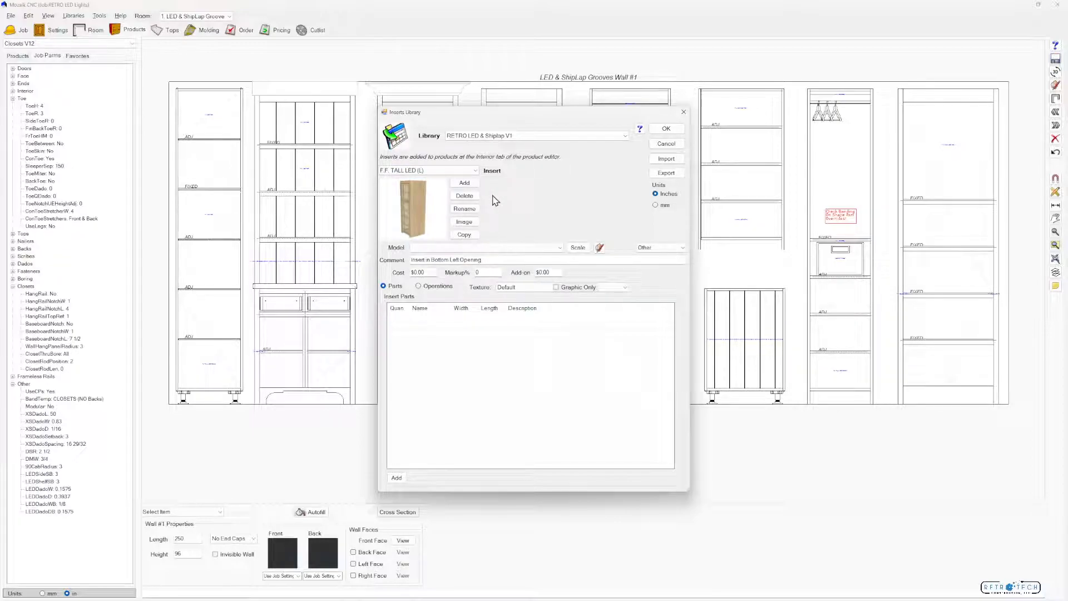
Display the FL OpenH LED (R) insert and check its comment on which opening to use
{"action": "left_click", "coordinate": [476, 170]}
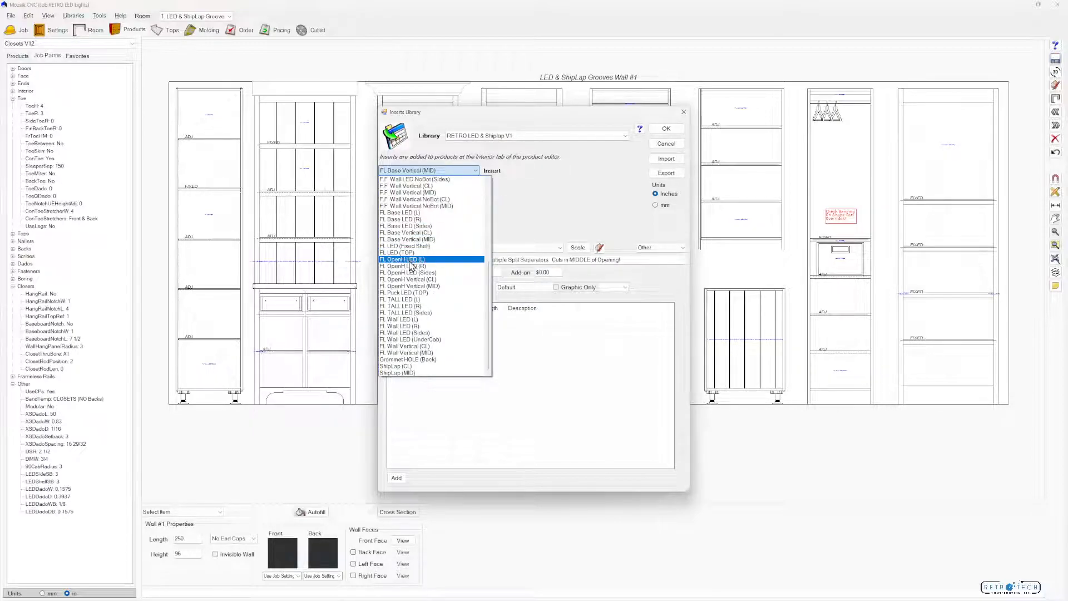
{"action": "left_click", "coordinate": [411, 266]}
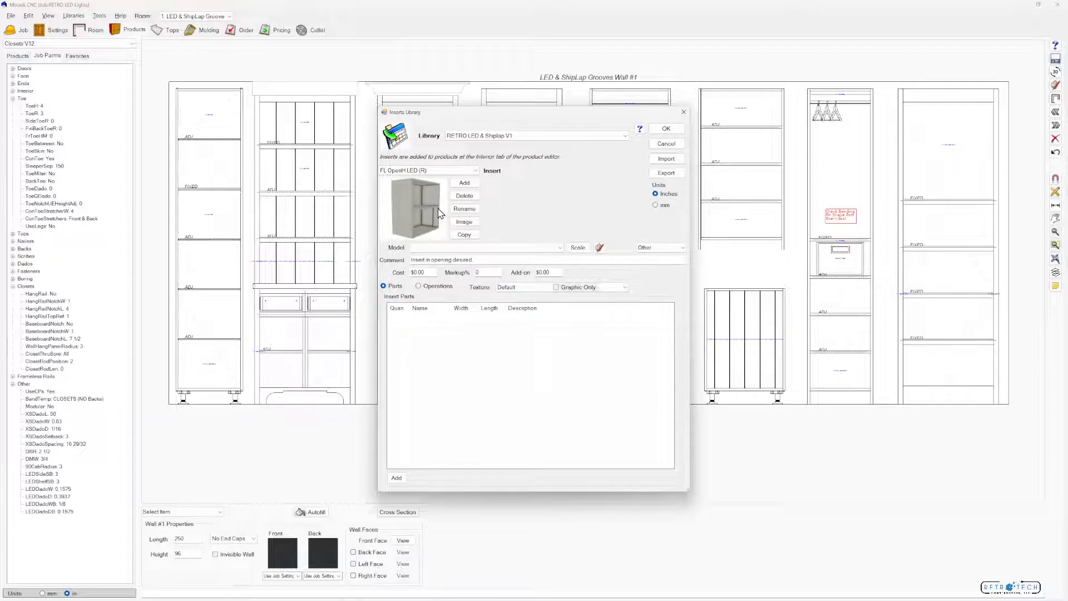
{"action": "left_click", "coordinate": [417, 287]}
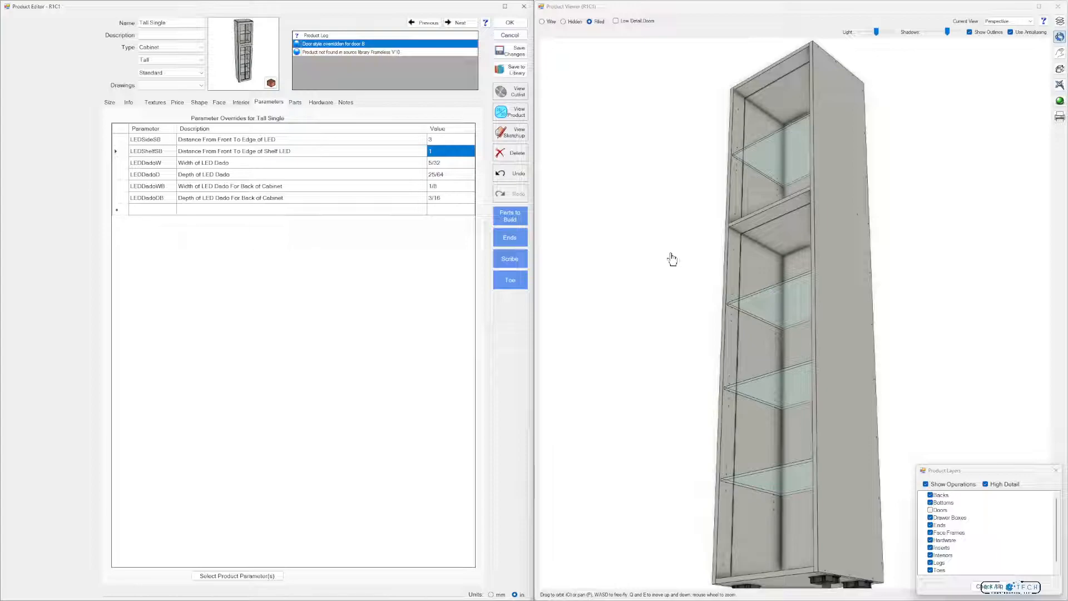
Set the Tall Single cabinet's LEDSideSB distance from front to edge of LED to 6 and inspect the groove in 3D
{"action": "left_click_drag", "start_coordinate": [677, 256], "coordinate": [677, 261]}
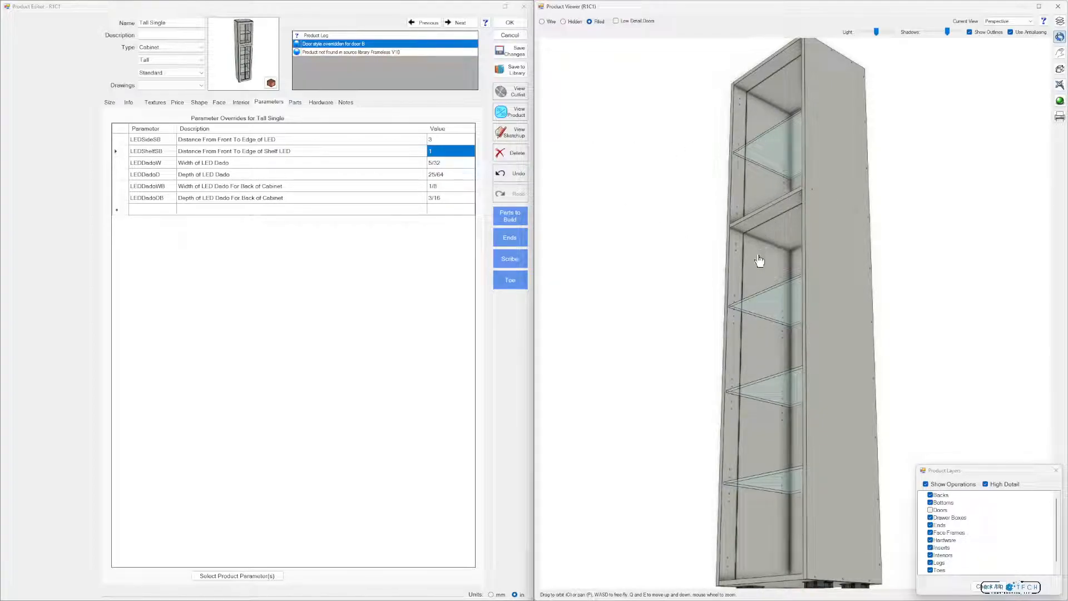
{"action": "left_click", "coordinate": [444, 141]}
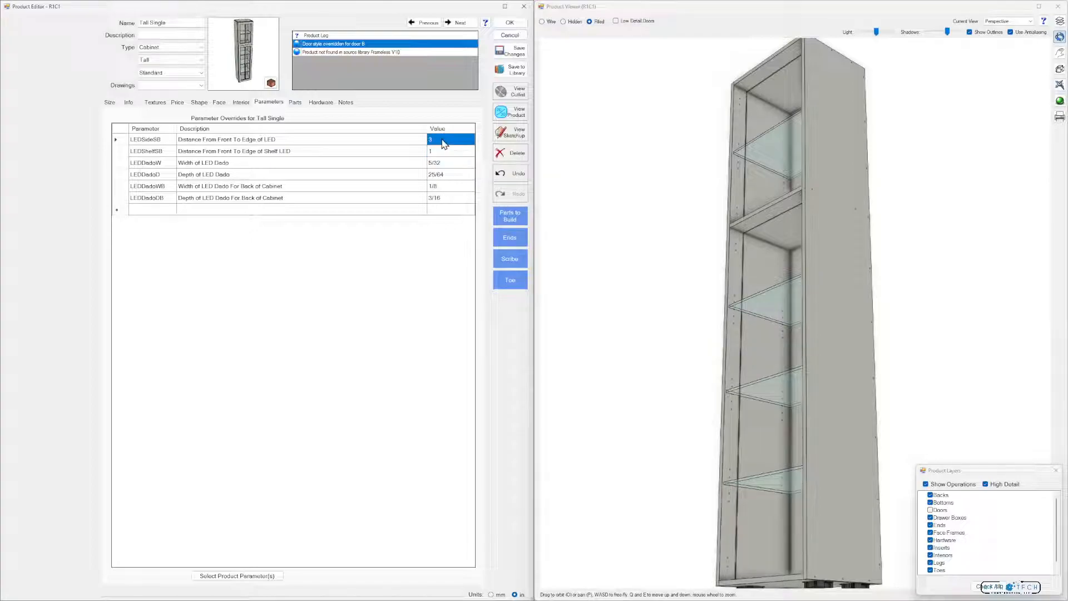
{"action": "type", "text": "6"}
{"action": "left_click", "coordinate": [443, 151]}
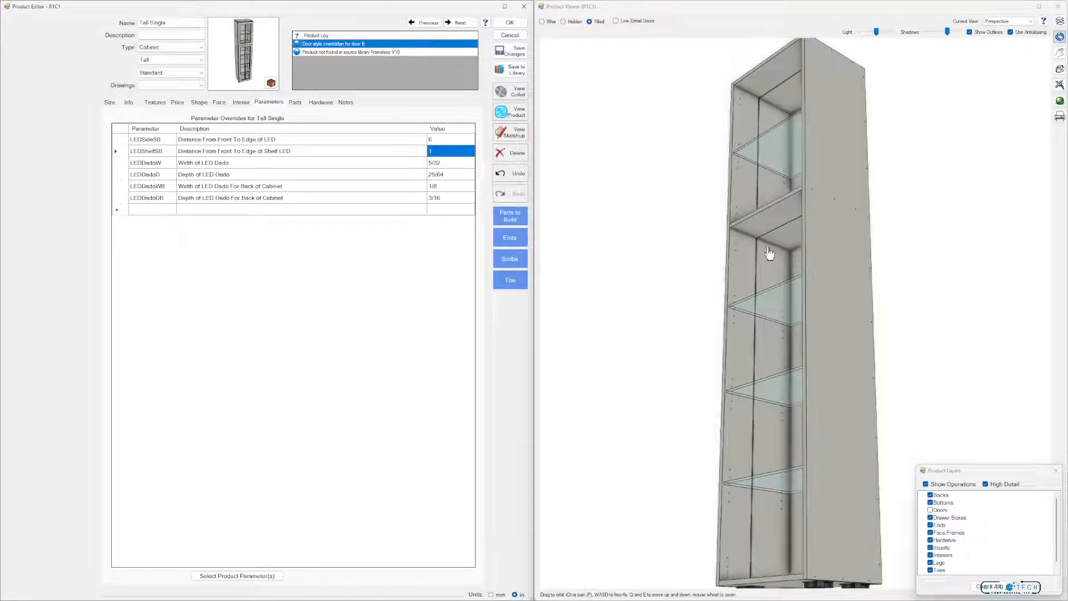
{"action": "left_click_drag", "start_coordinate": [783, 253], "coordinate": [766, 405]}
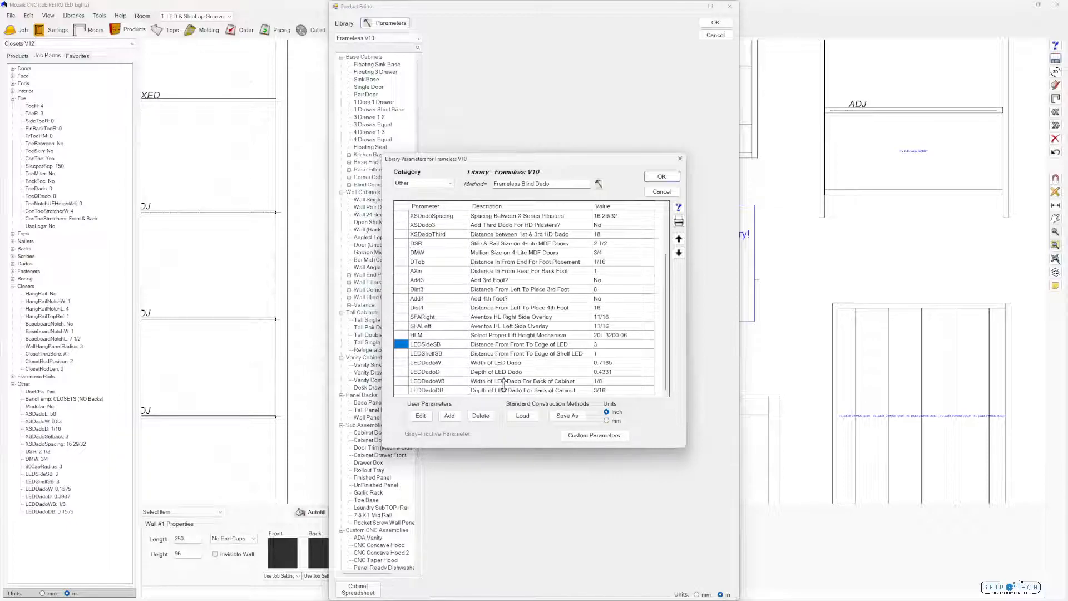
{"action": "left_click", "coordinate": [450, 416]}
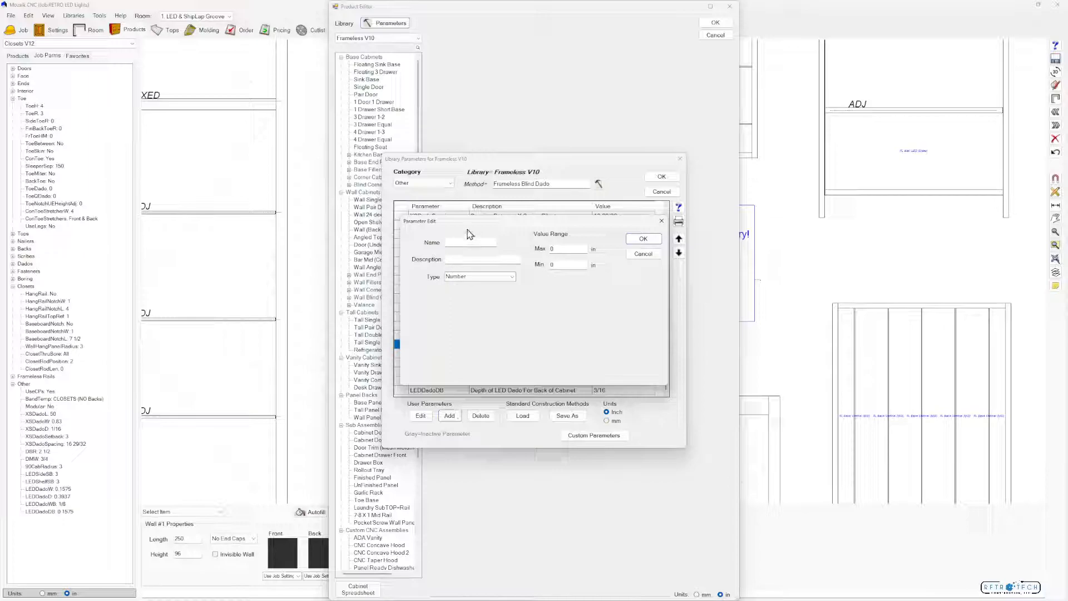
{"action": "left_click_drag", "start_coordinate": [477, 222], "coordinate": [456, 453]}
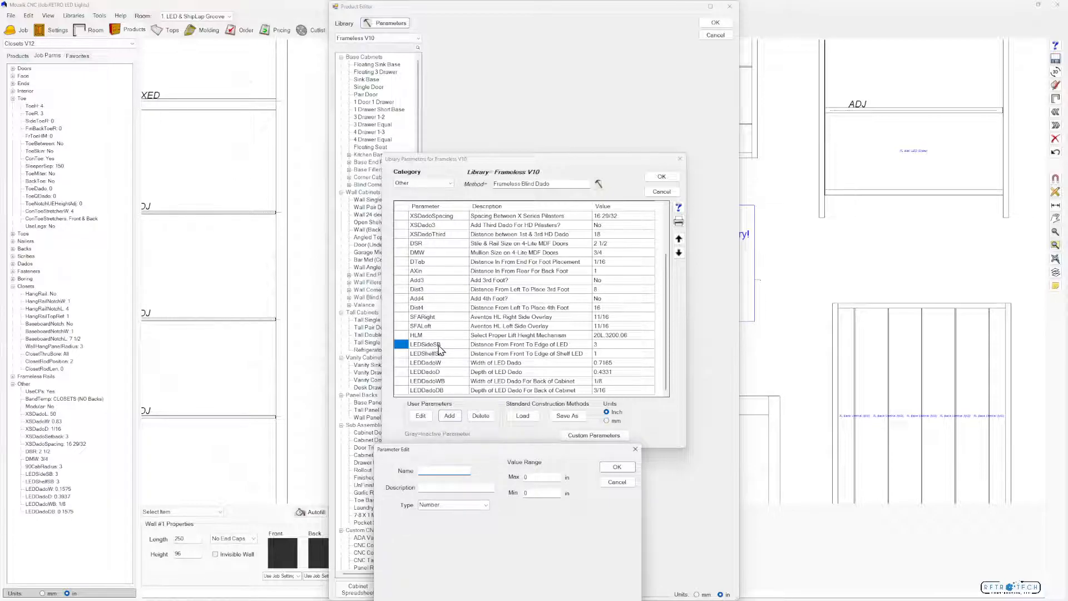
{"action": "type", "text": "LEDSideSB"}
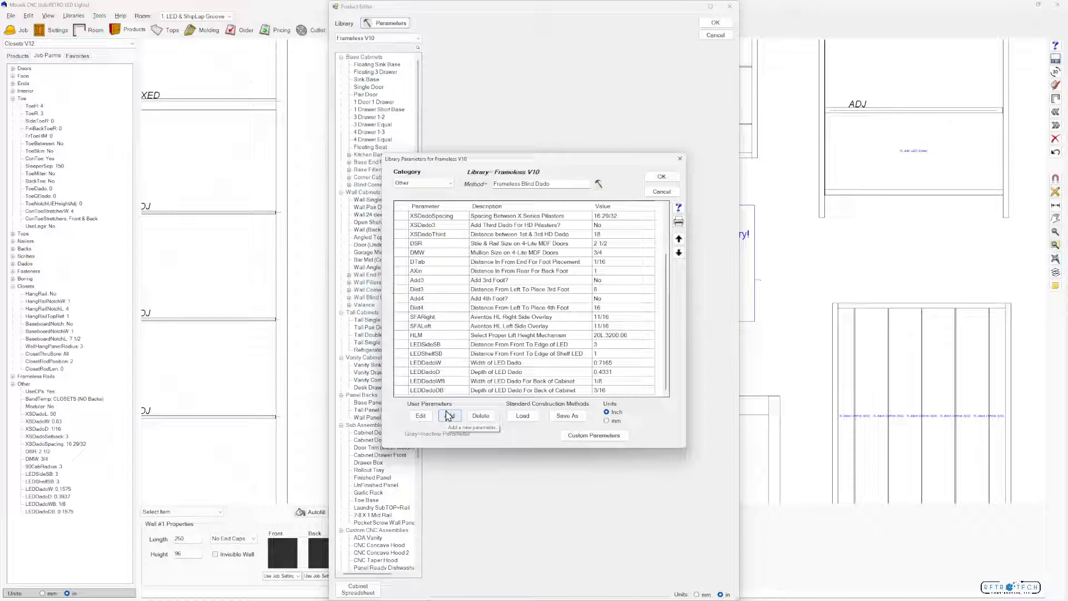
Try to save the Frameless V10 library parameters as the Frameless Blind Dado standard construction method and close the library parameters
{"action": "left_click", "coordinate": [579, 418]}
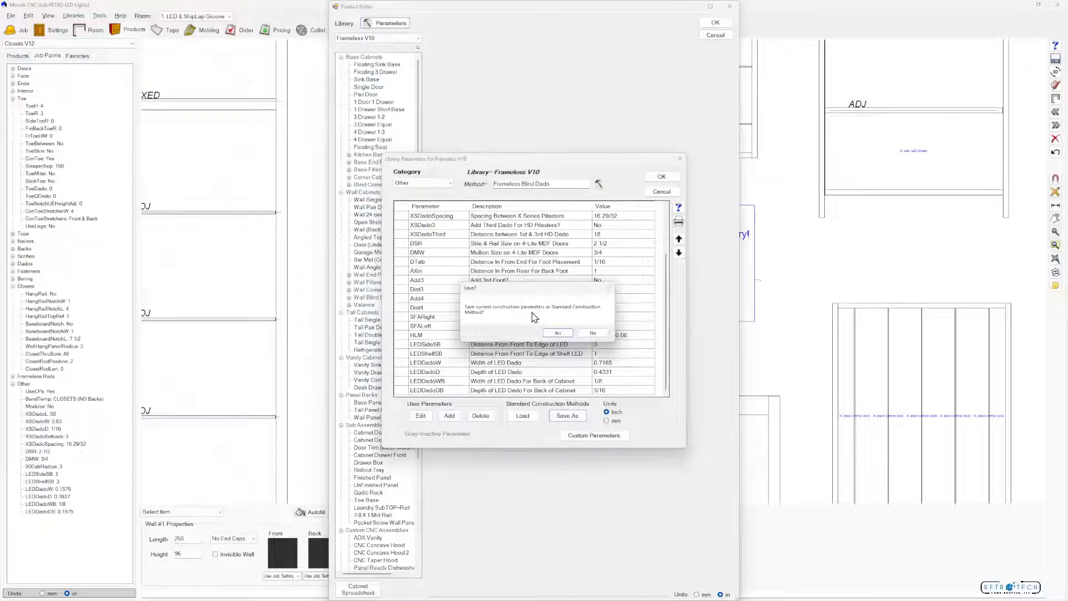
{"action": "left_click", "coordinate": [558, 333]}
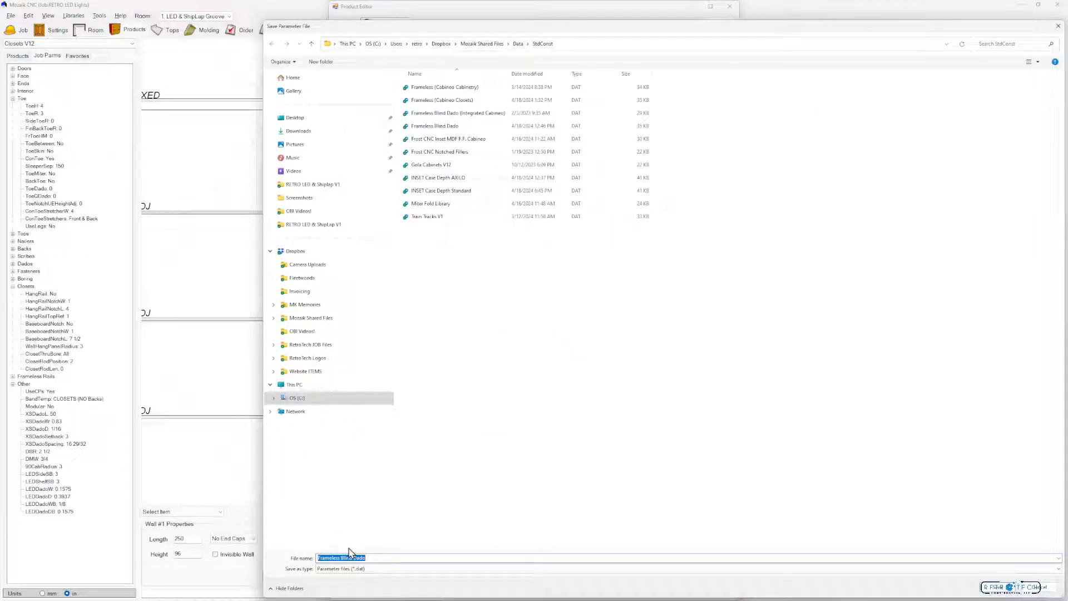
{"action": "key", "text": "Return"}
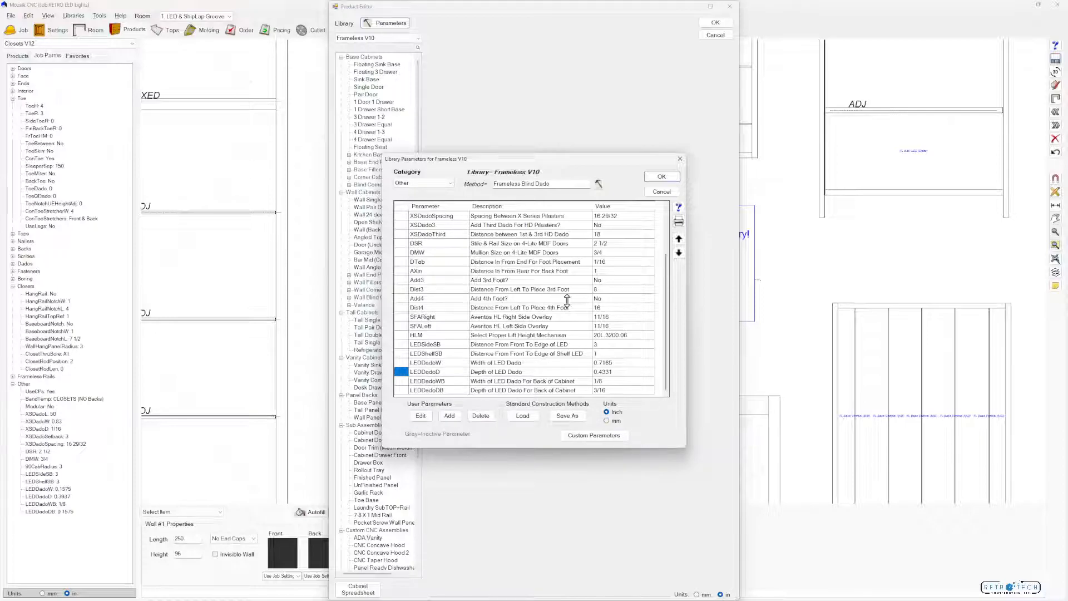
{"action": "left_click", "coordinate": [673, 177]}
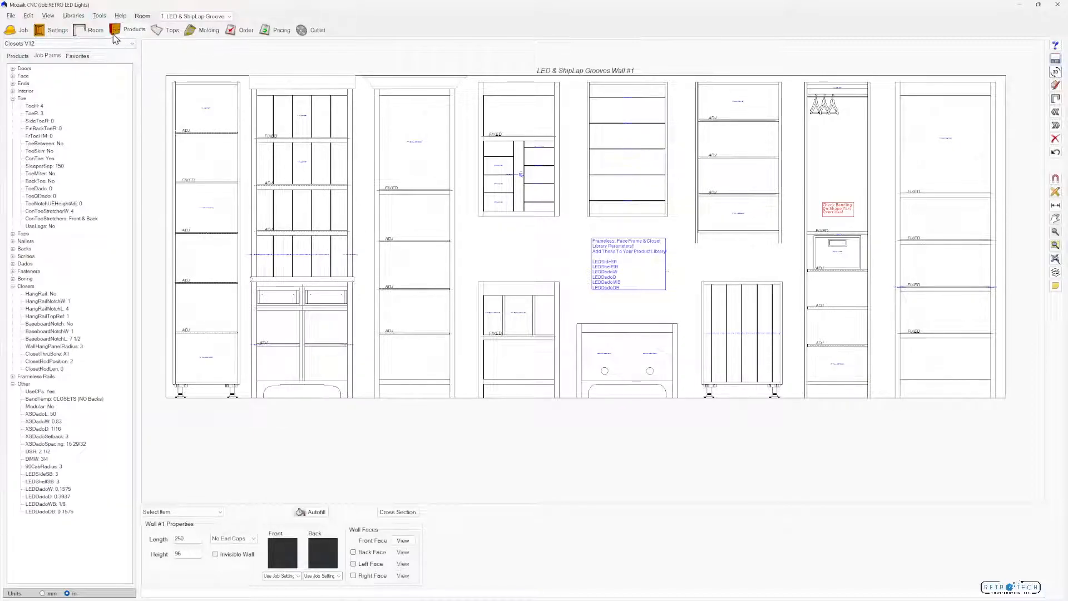
Open the job parameters of the Frameless V10 library and check which standard construction methods can be loaded
{"action": "left_click", "coordinate": [62, 32]}
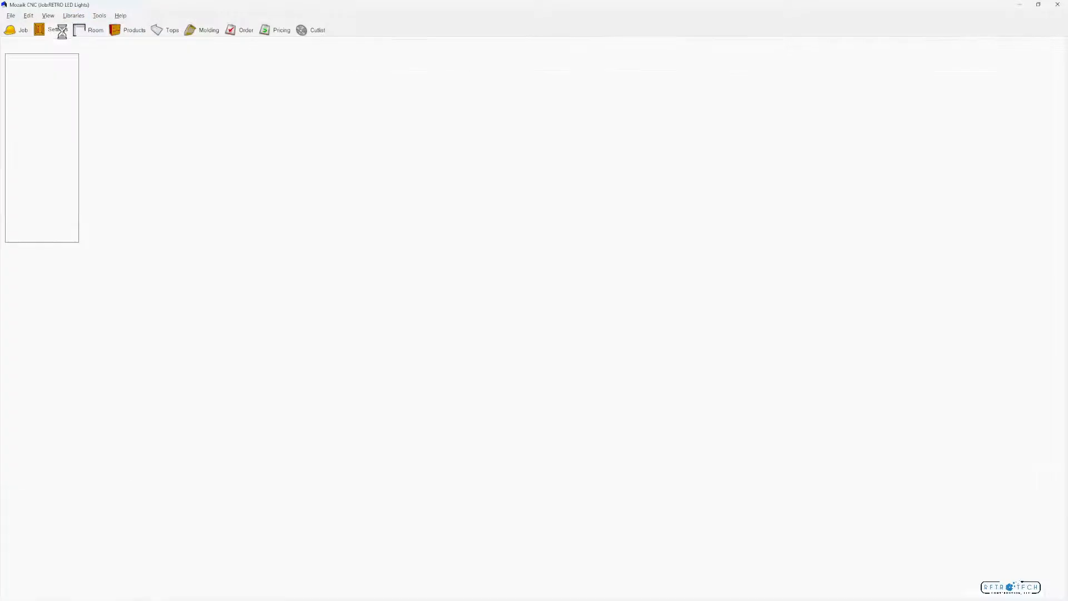
{"action": "left_click", "coordinate": [441, 60]}
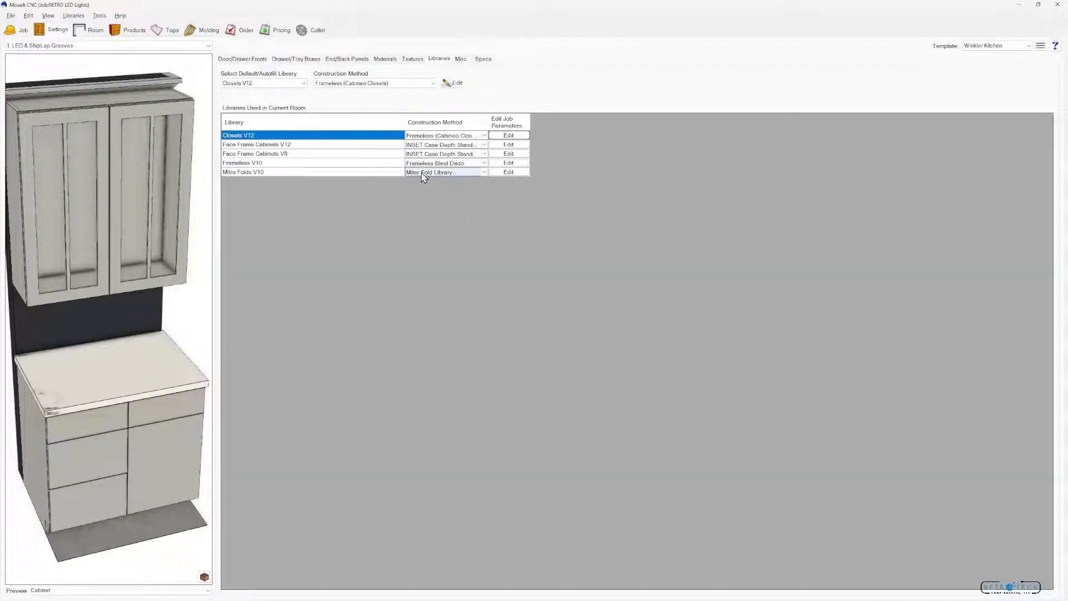
{"action": "left_click", "coordinate": [508, 163]}
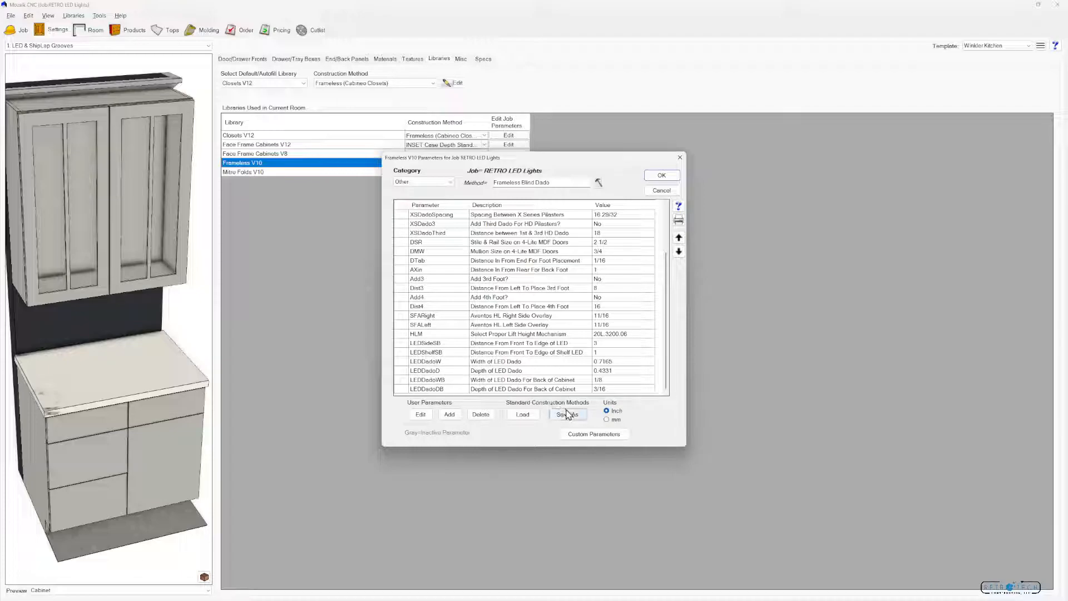
{"action": "left_click", "coordinate": [529, 416]}
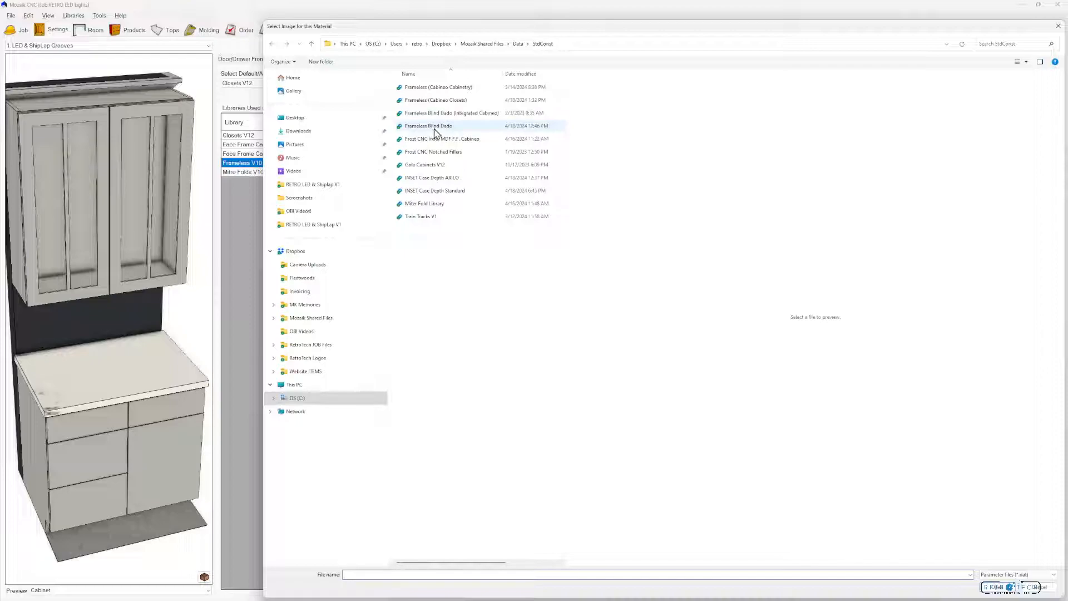
{"action": "left_click", "coordinate": [1038, 587]}
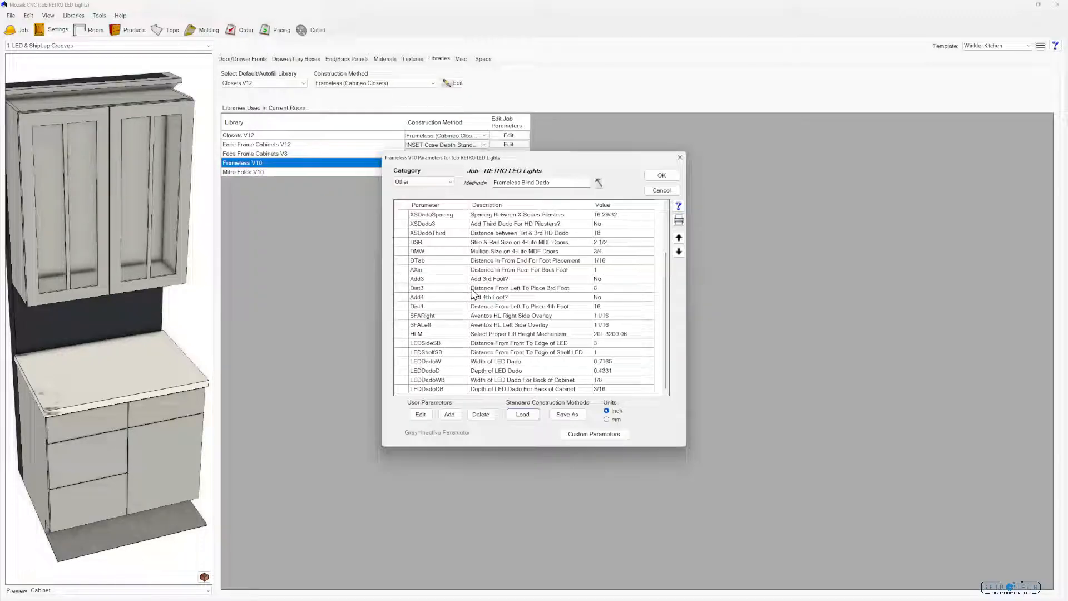
{"action": "left_click", "coordinate": [662, 175]}
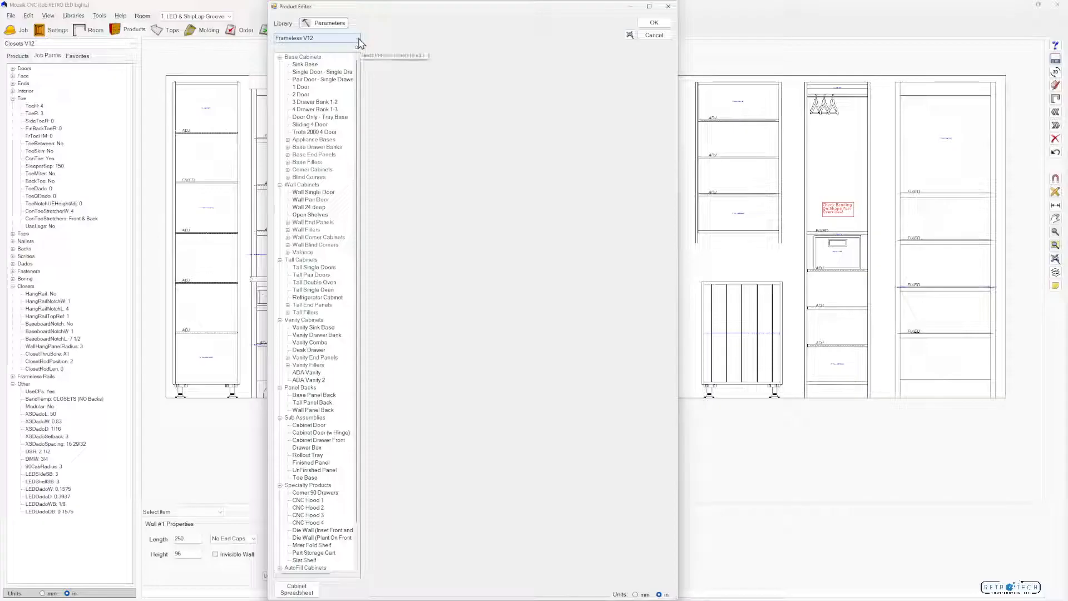
Choose the Frameless Blind Dado construction method for the Frameless V12 library parameters, but decline overwriting the current parameters
{"action": "left_click", "coordinate": [351, 39]}
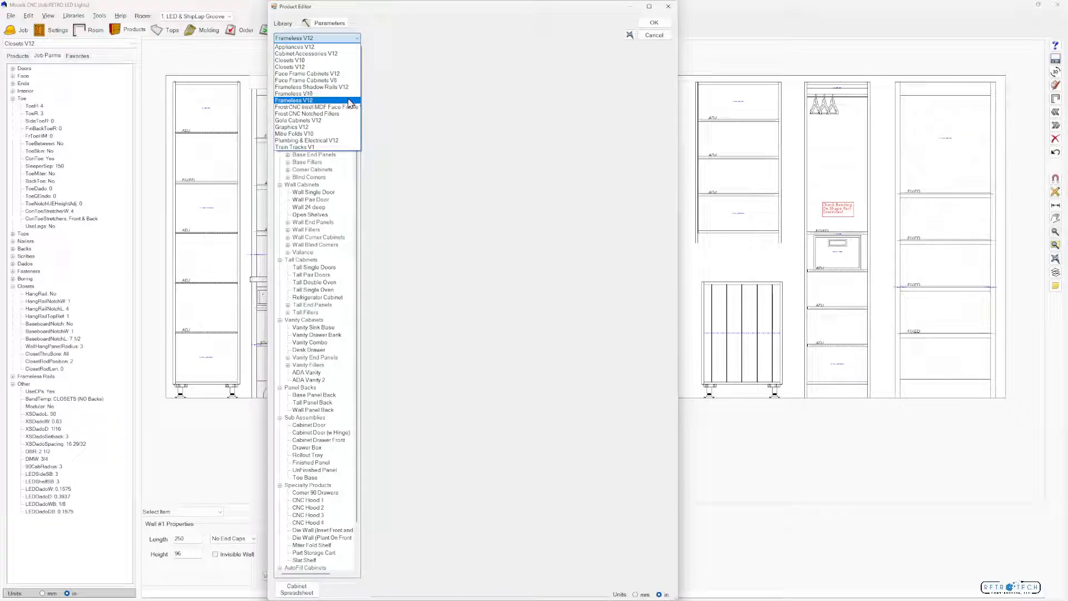
{"action": "left_click", "coordinate": [349, 100]}
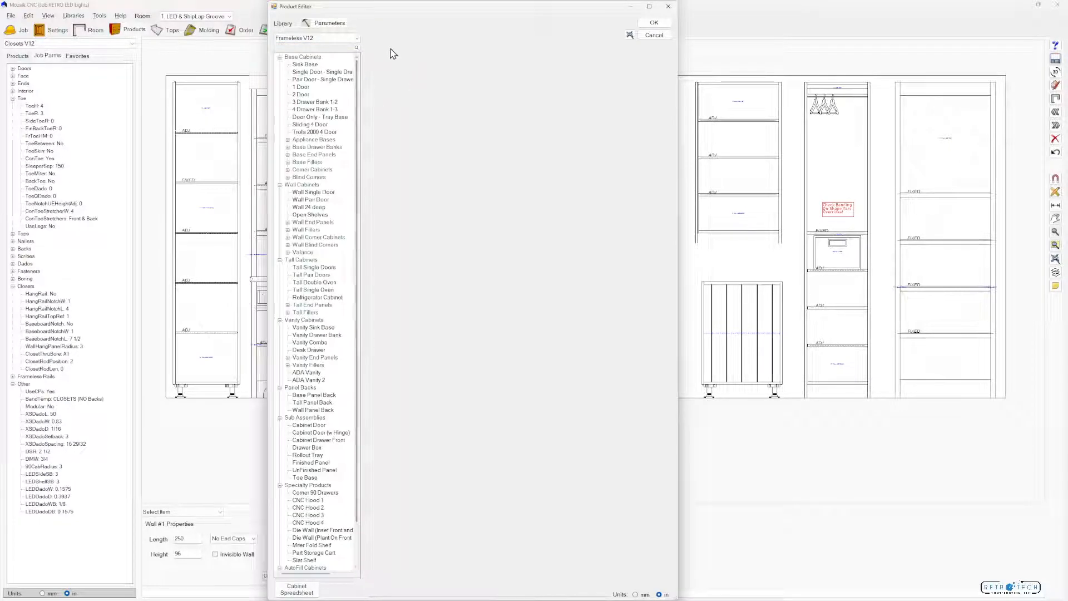
{"action": "left_click", "coordinate": [341, 25]}
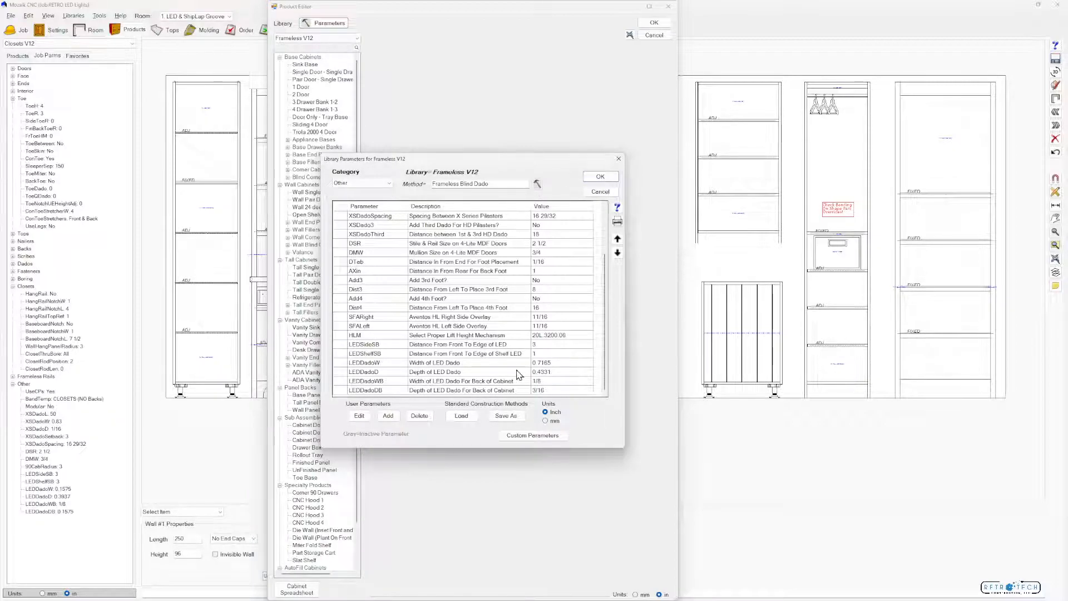
{"action": "left_click", "coordinate": [462, 417]}
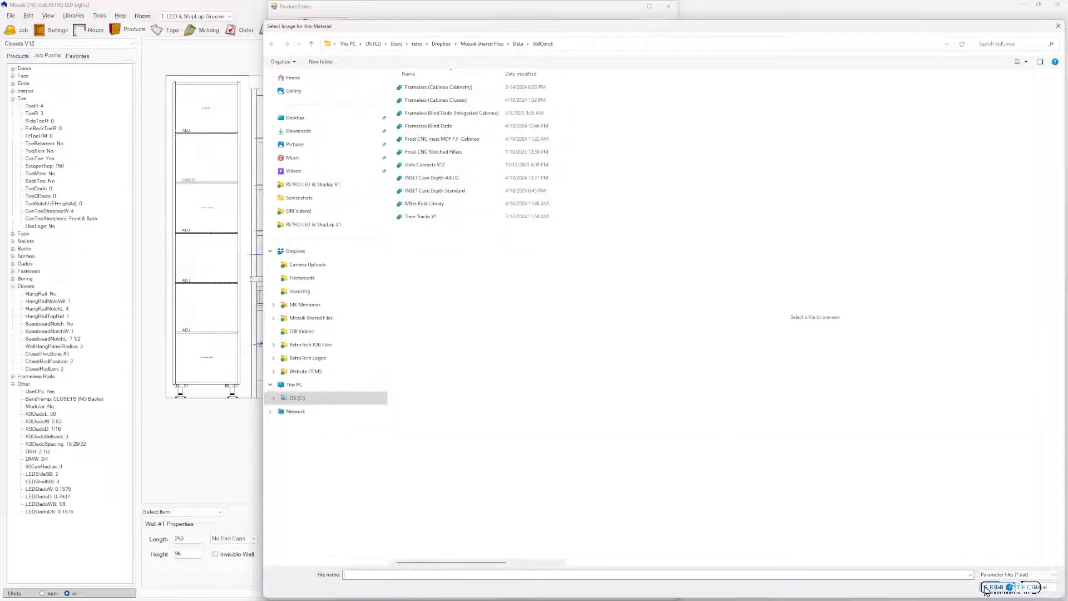
{"action": "left_click", "coordinate": [456, 127]}
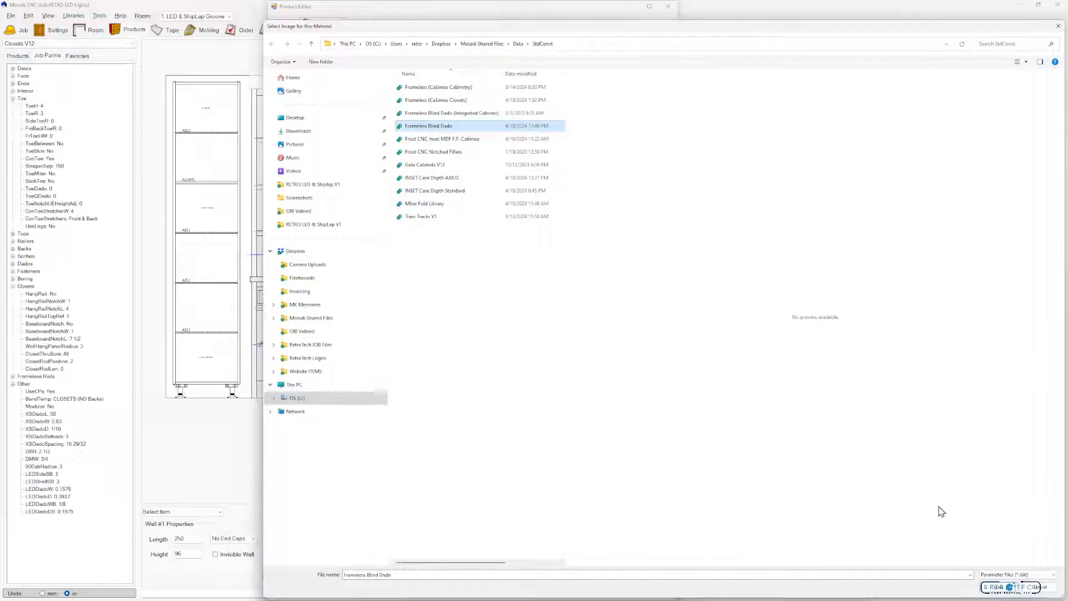
{"action": "left_click", "coordinate": [998, 587]}
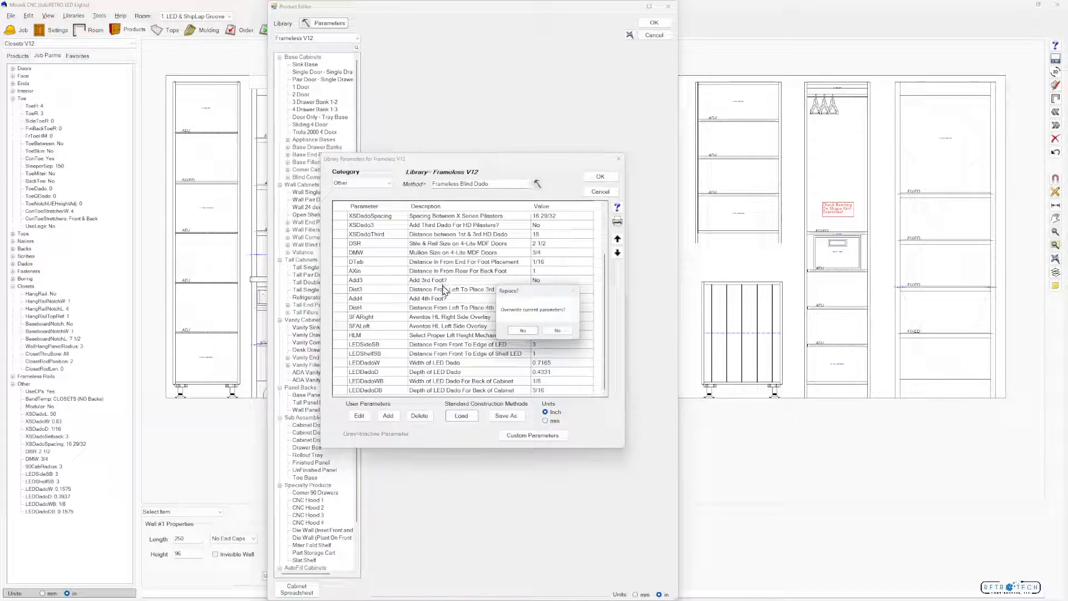
{"action": "left_click", "coordinate": [559, 331]}
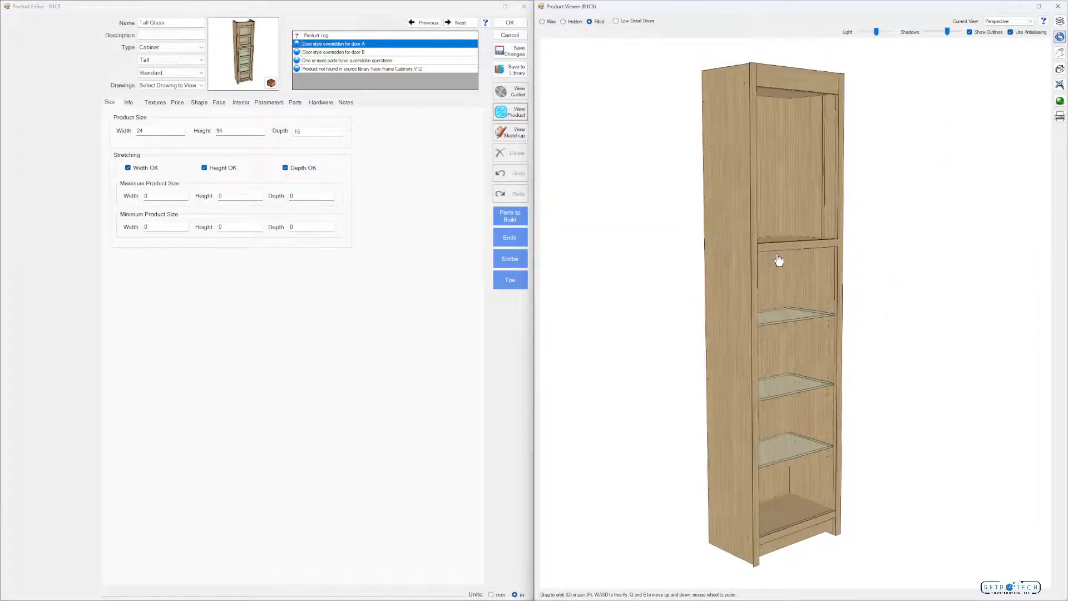
Clear the F.F. OpenH LED (Sides) insert from upper opening A in the Tall Glass cabinet's interior
{"action": "left_click", "coordinate": [241, 102]}
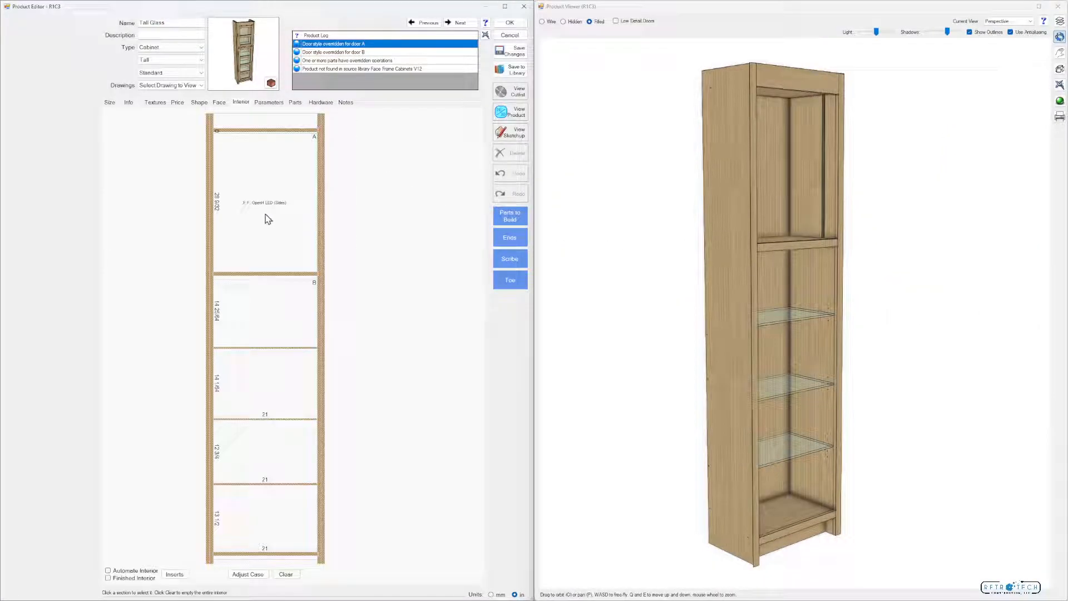
{"action": "left_click", "coordinate": [266, 208]}
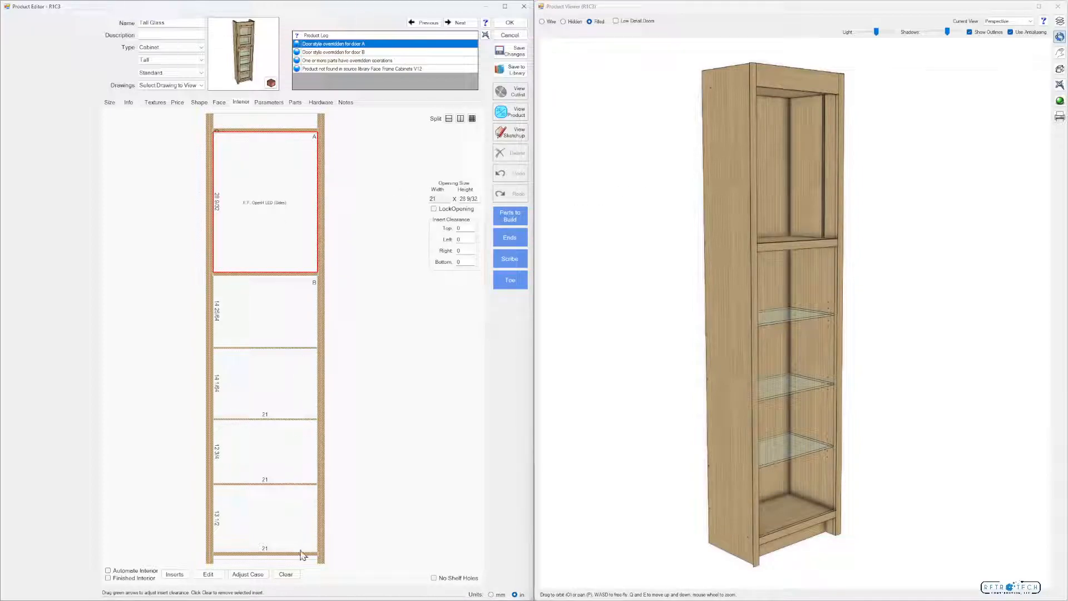
{"action": "left_click", "coordinate": [284, 573]}
Try the F.F. TALL LED (Sides) insert from RETRO LED & Shiplap V1 in the cabinet's bottom opening and undo its placement
{"action": "left_click", "coordinate": [174, 574]}
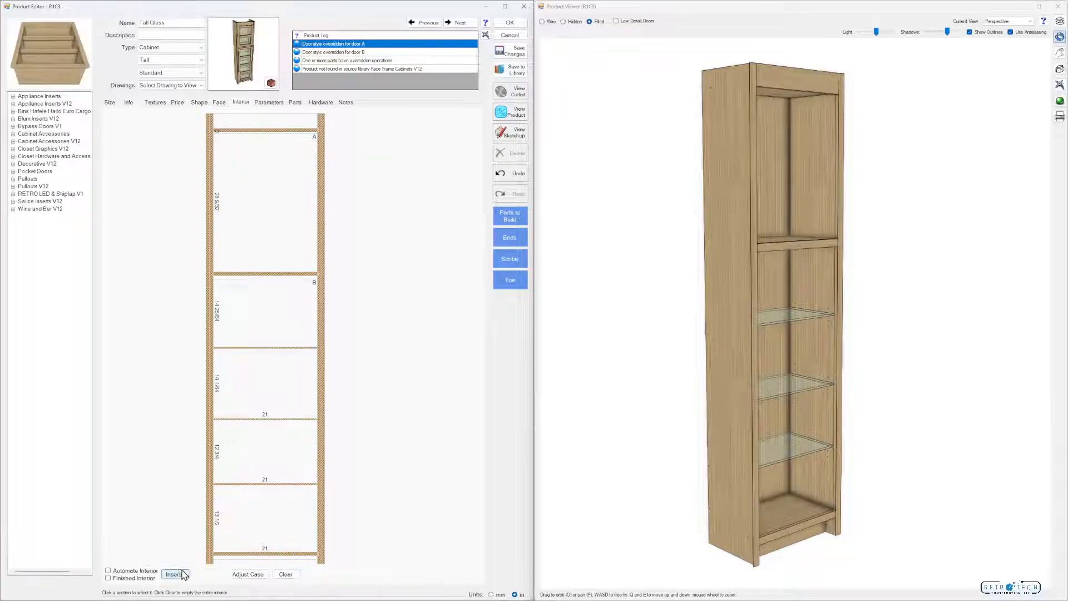
{"action": "double_click", "coordinate": [71, 196]}
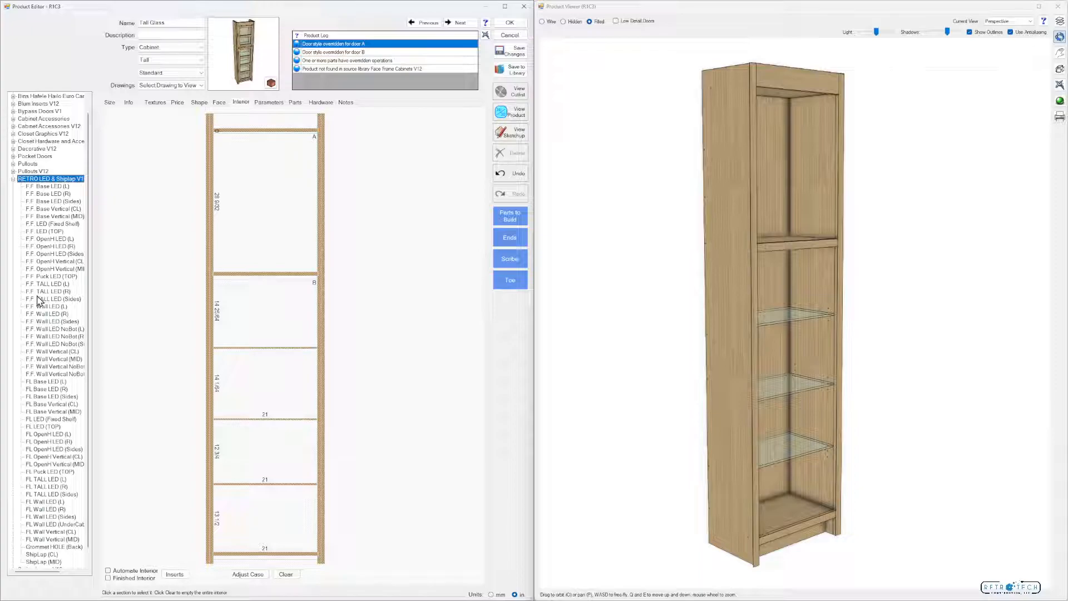
{"action": "left_click", "coordinate": [50, 301]}
{"action": "left_click_drag", "start_coordinate": [49, 302], "coordinate": [250, 529]}
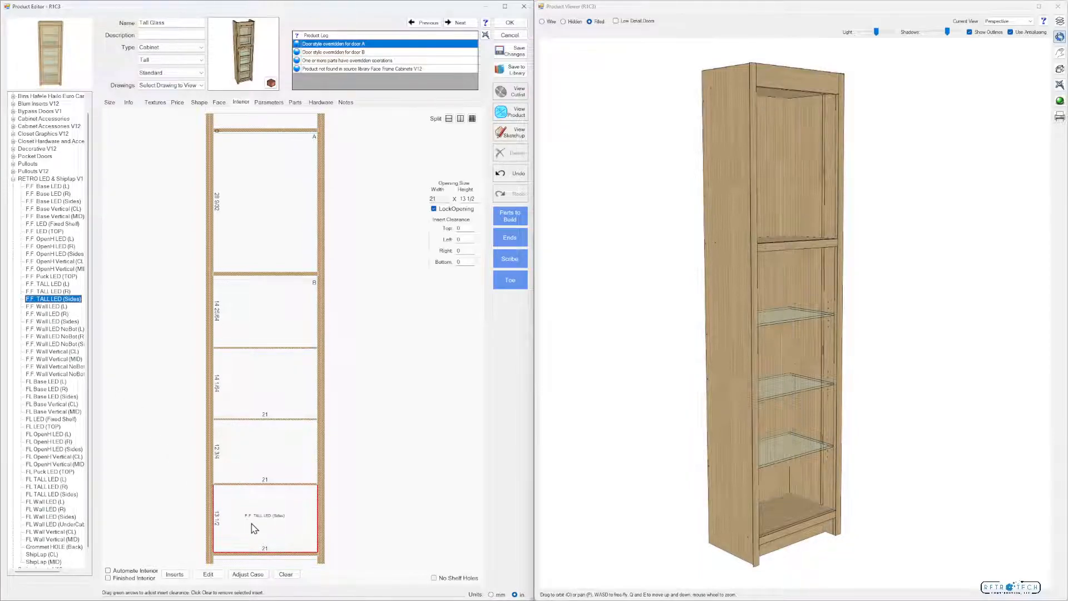
{"action": "left_click_drag", "start_coordinate": [759, 269], "coordinate": [851, 245]}
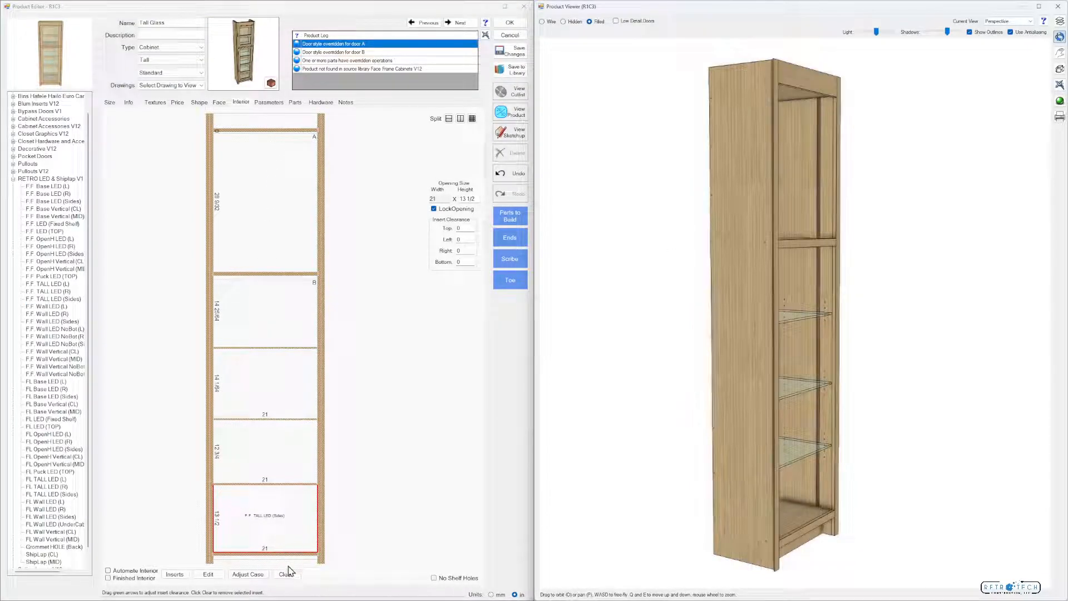
{"action": "left_click", "coordinate": [523, 178]}
Place the F.F. OpenH LED (Sides) insert in upper opening A and inspect its side grooves in 3D
{"action": "left_click", "coordinate": [282, 219]}
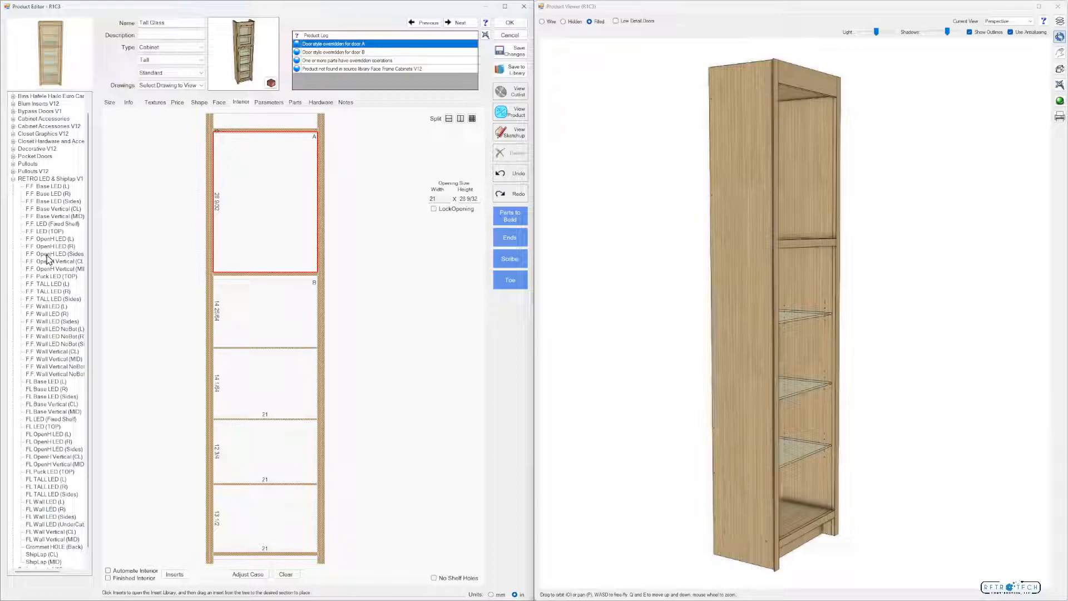
{"action": "left_click", "coordinate": [49, 254]}
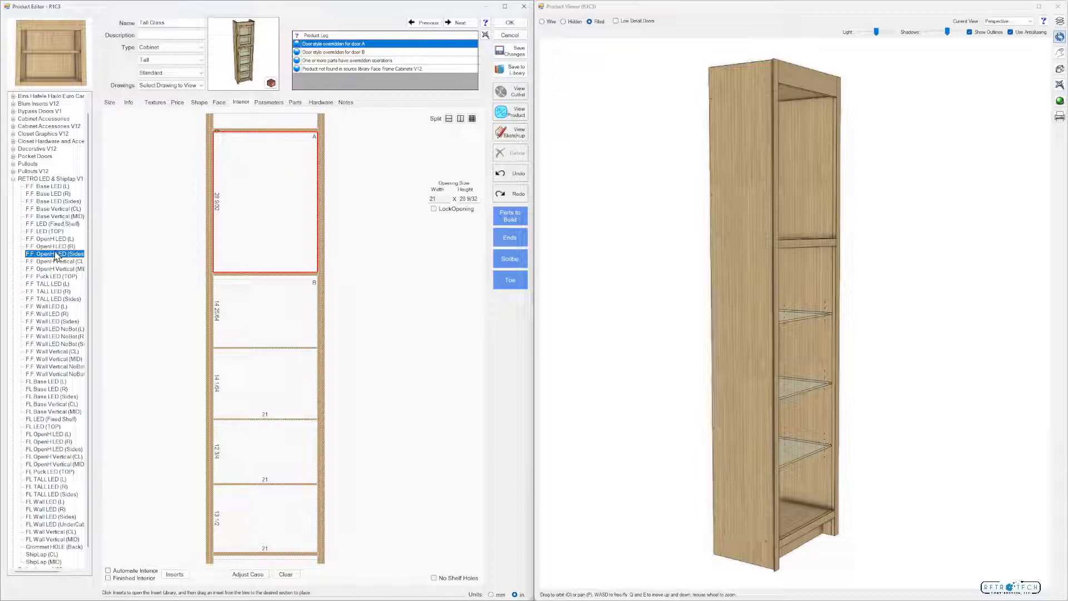
{"action": "left_click_drag", "start_coordinate": [55, 255], "coordinate": [265, 217]}
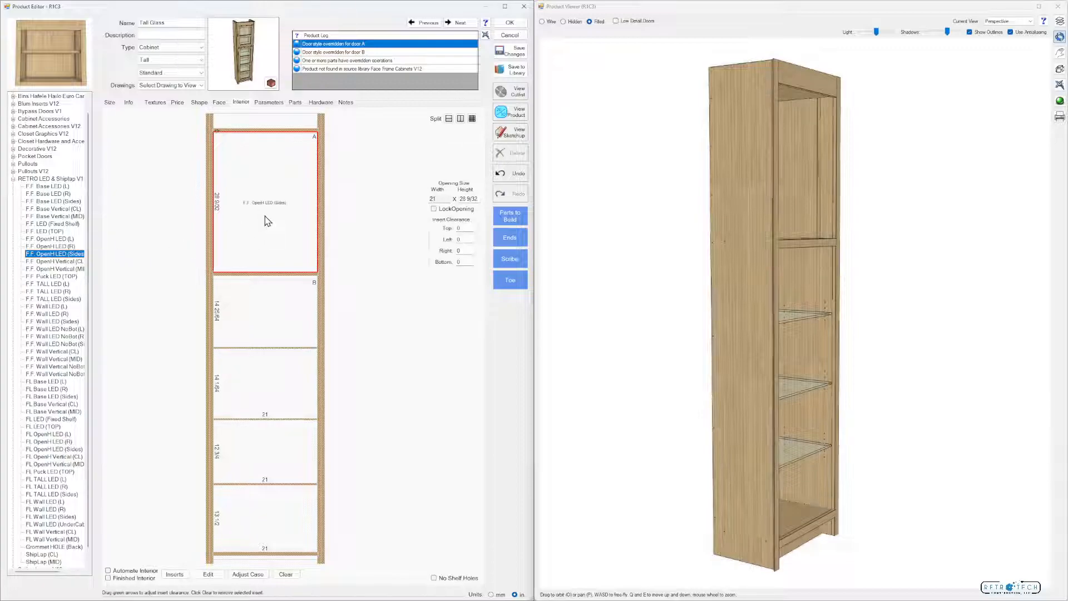
{"action": "left_click_drag", "start_coordinate": [774, 167], "coordinate": [739, 155]}
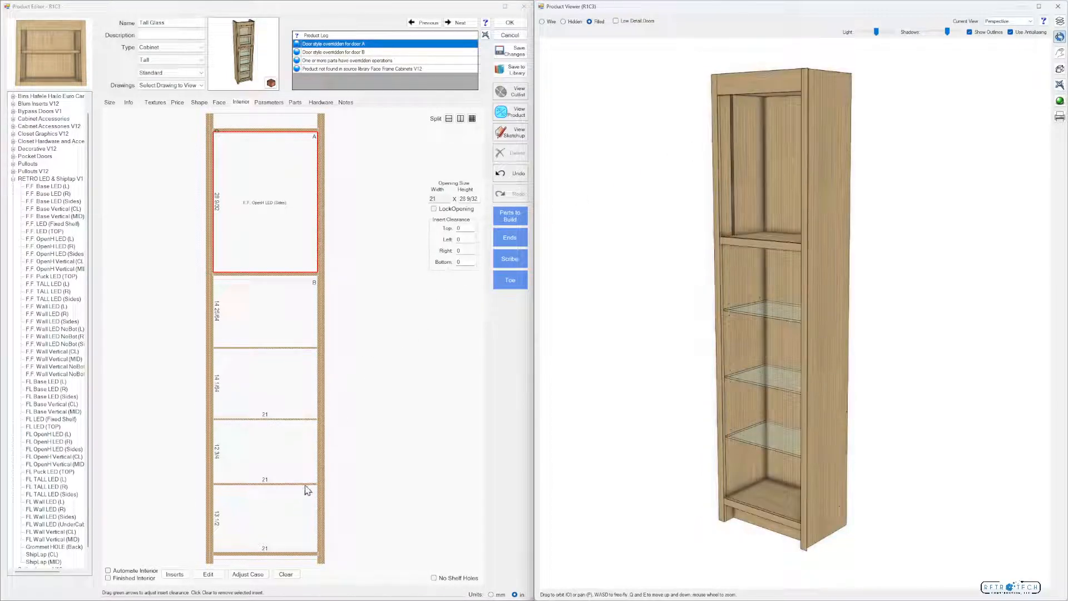
Change the length formula of the F.F. OpenH LED (Sides) insert's dado to subtract from OpenH and inspect the grooves in 3D
{"action": "left_click", "coordinate": [208, 574]}
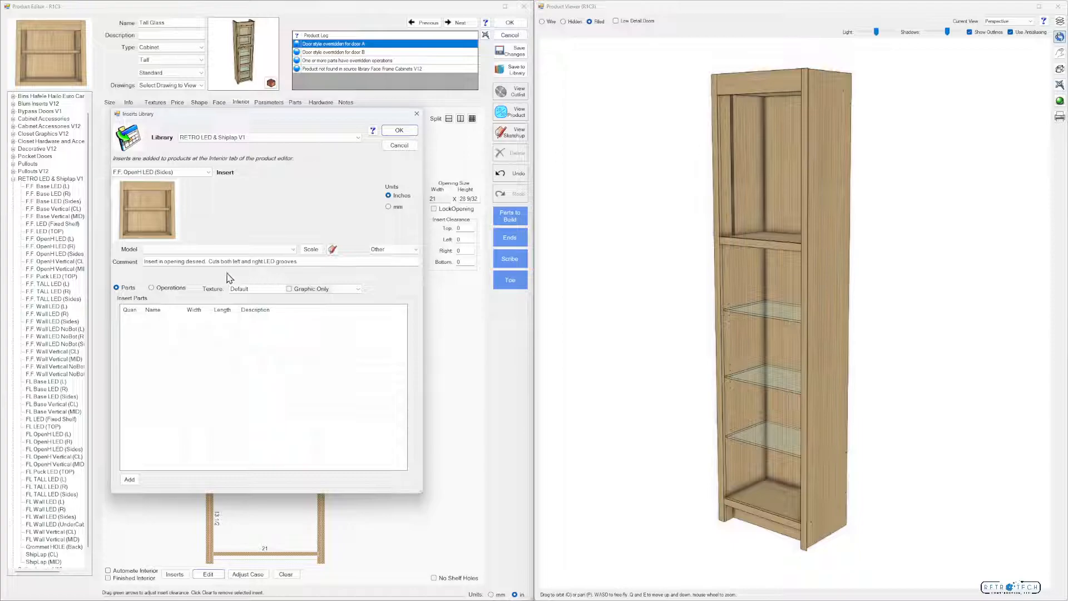
{"action": "left_click", "coordinate": [181, 294]}
{"action": "left_click", "coordinate": [185, 322]}
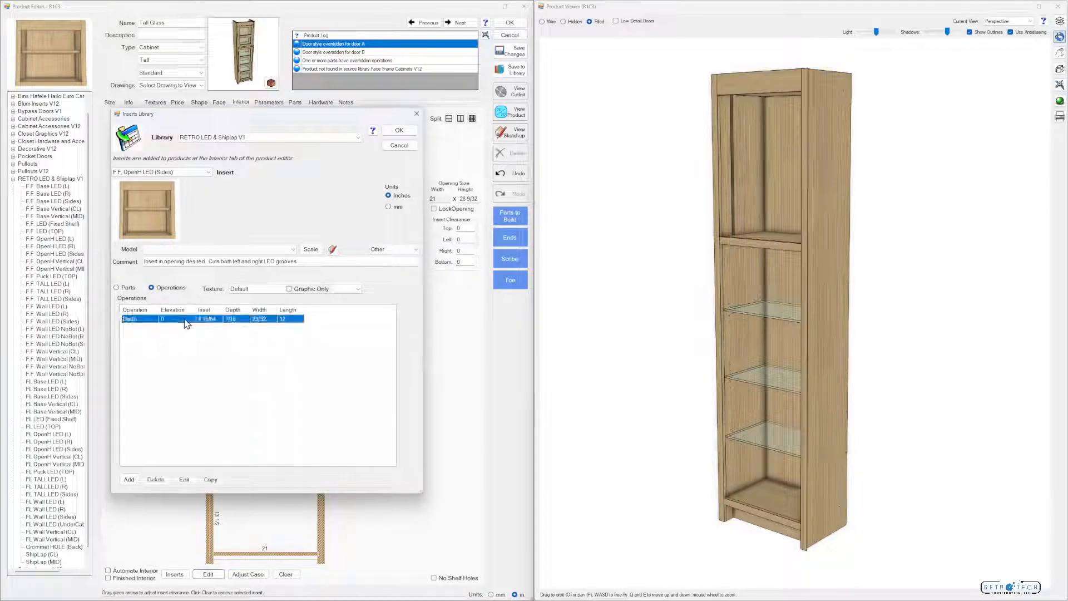
{"action": "left_click", "coordinate": [184, 480]}
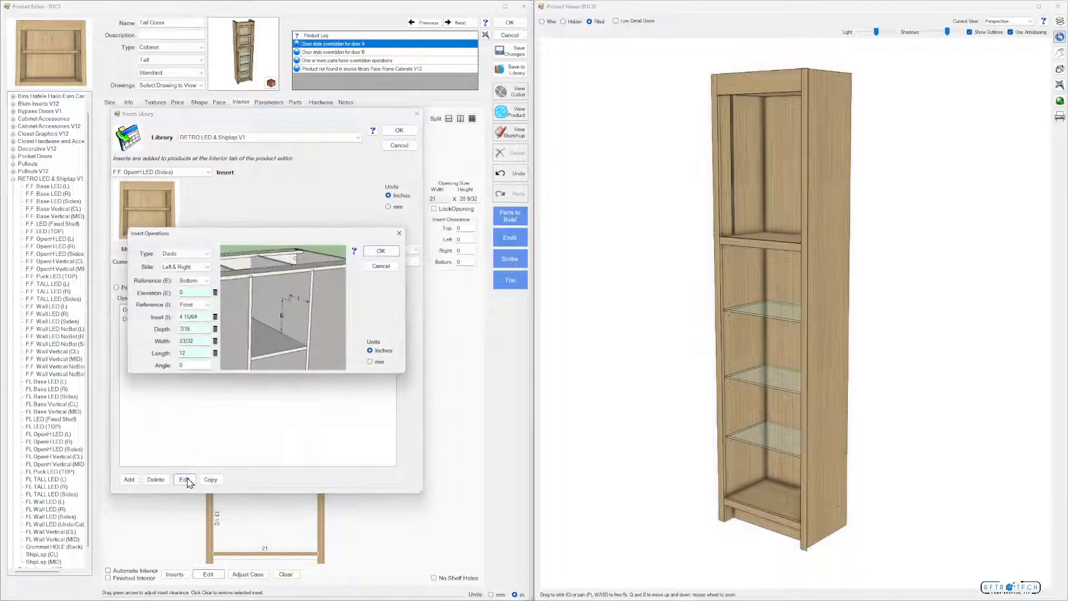
{"action": "left_click", "coordinate": [215, 354]}
{"action": "left_click", "coordinate": [184, 214]}
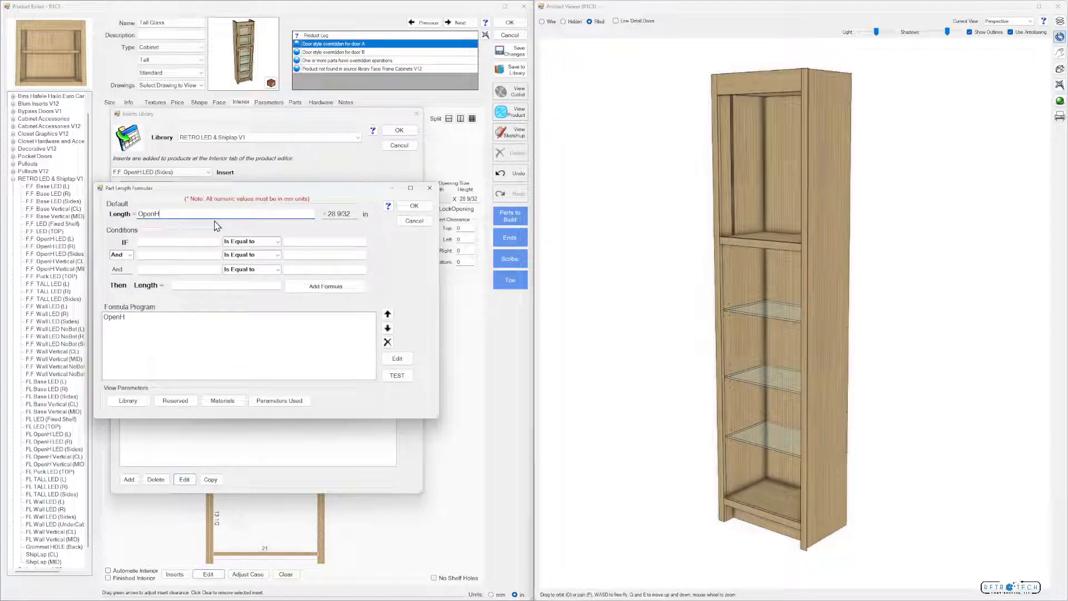
{"action": "type", "text": "-"}
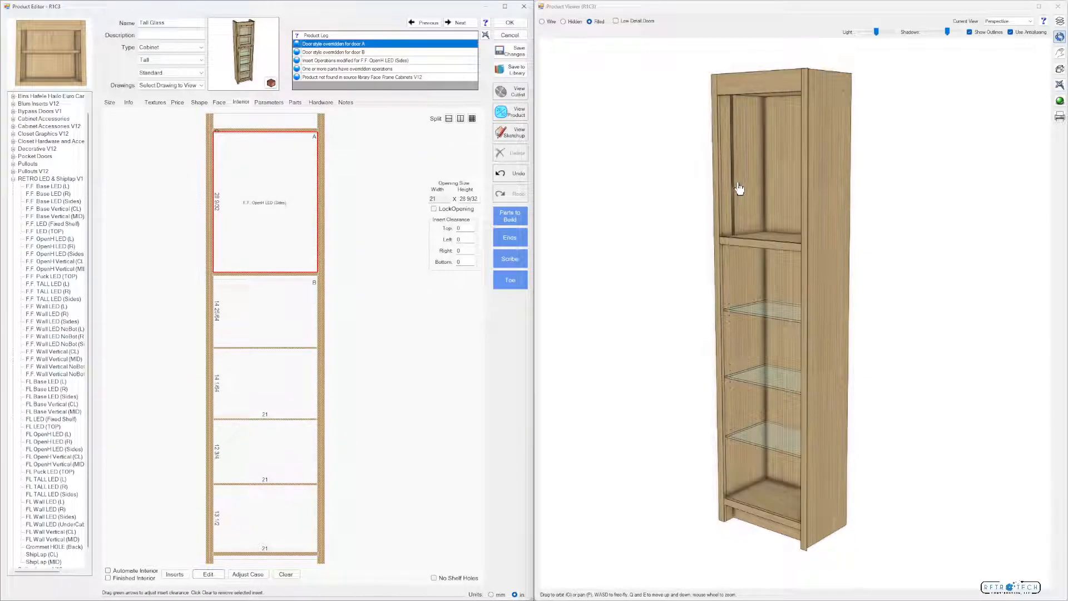
{"action": "left_click_drag", "start_coordinate": [739, 188], "coordinate": [632, 193]}
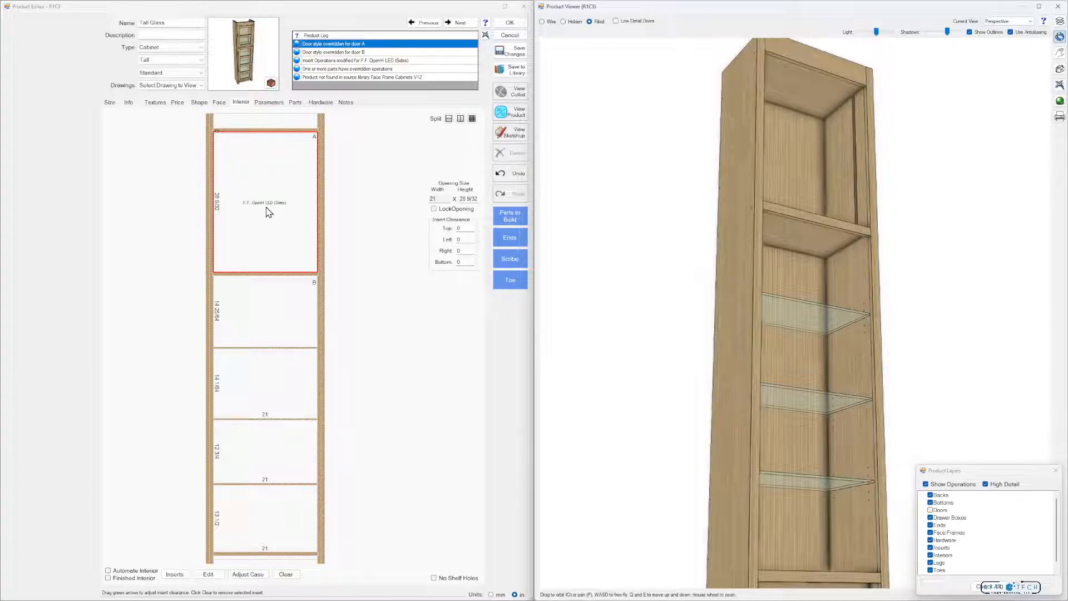
Clear the F.F. OpenH LED (Sides) insert from opening A and split the opening horizontally with a Separator divider
{"action": "left_click", "coordinate": [288, 576]}
{"action": "left_click", "coordinate": [273, 220]}
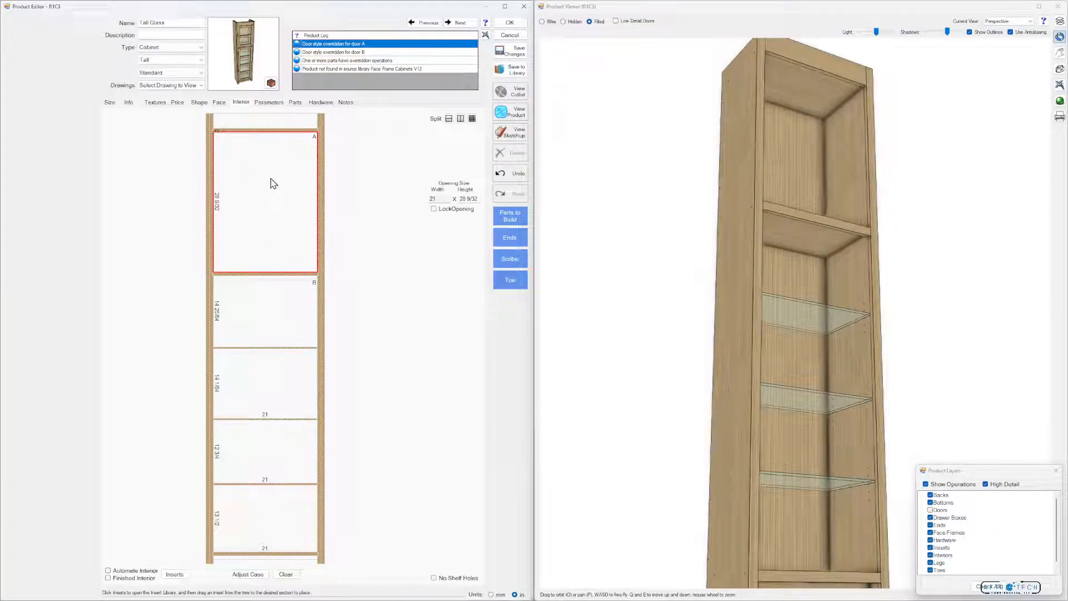
{"action": "left_click", "coordinate": [449, 120]}
{"action": "left_click", "coordinate": [453, 141]}
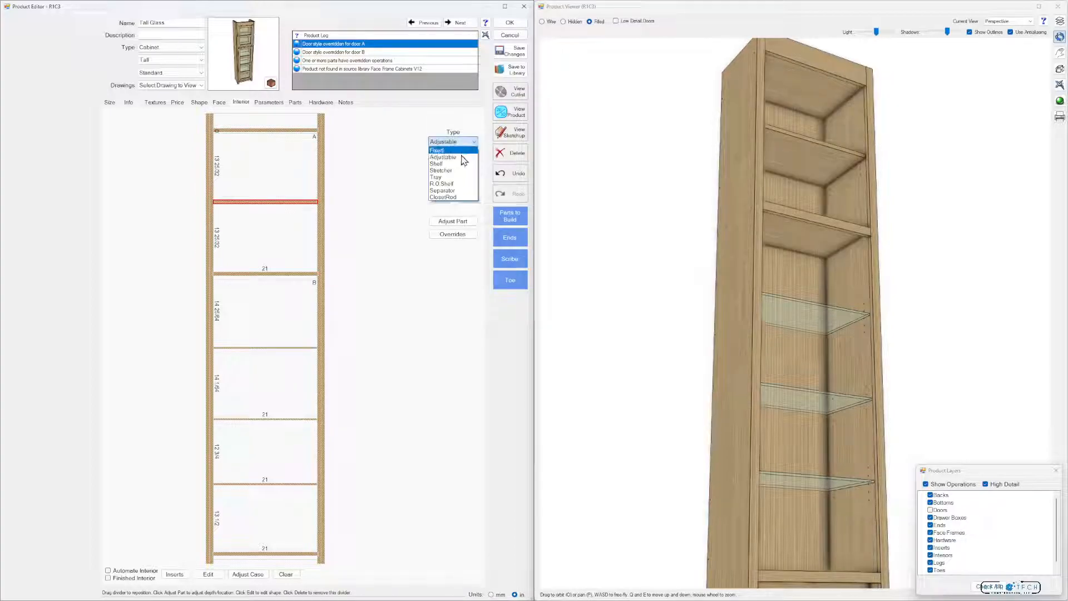
{"action": "left_click", "coordinate": [452, 184]}
Place the F.F. LED (TOP) insert from RETRO LED & Shiplap V1 in the upper section of opening A and inspect it in 3D
{"action": "left_click", "coordinate": [256, 182]}
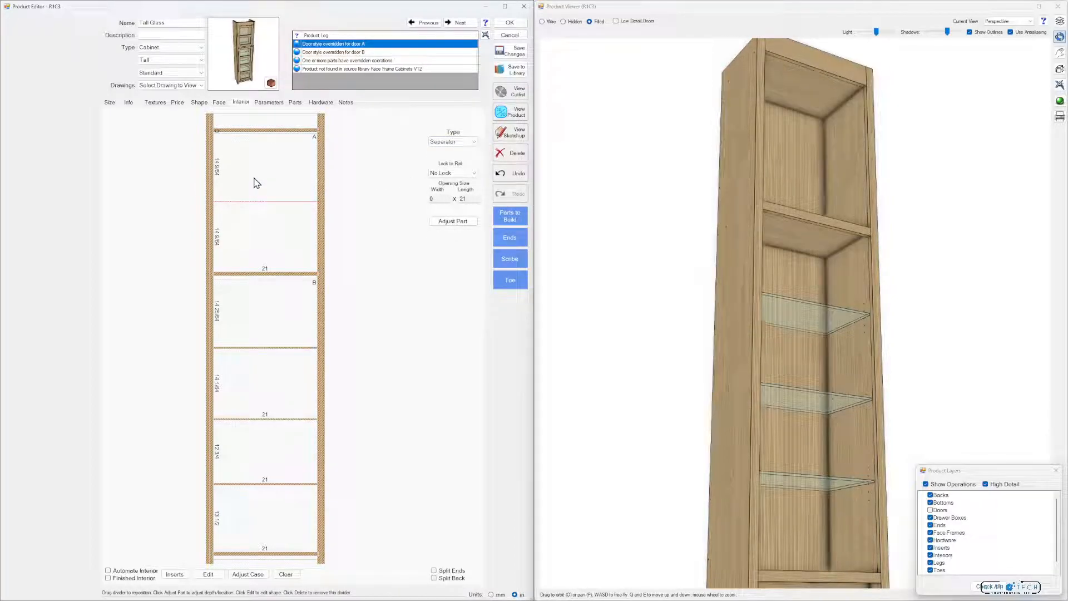
{"action": "left_click", "coordinate": [175, 574]}
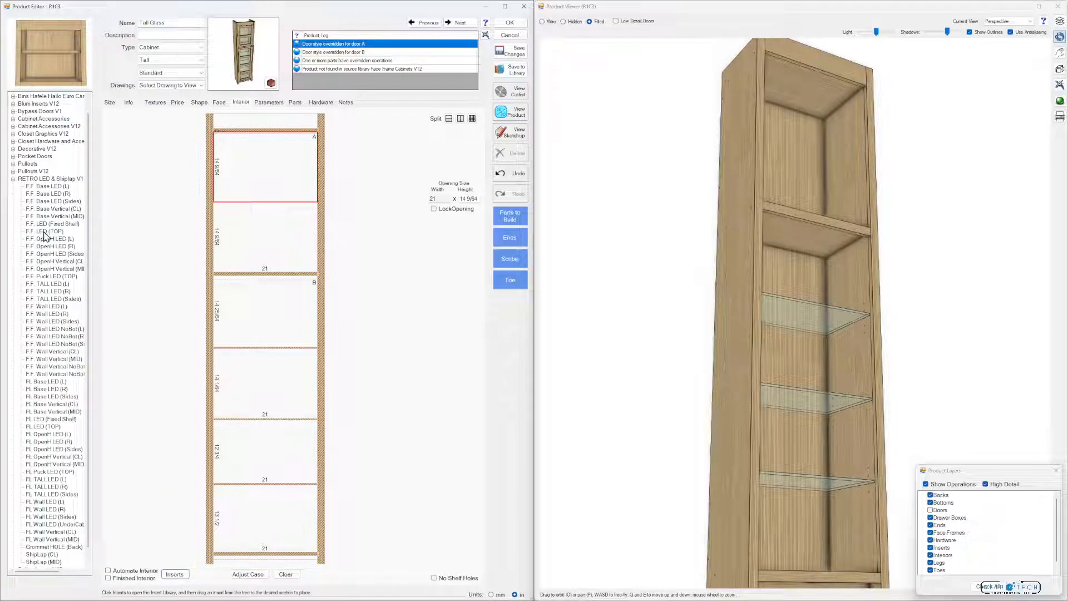
{"action": "left_click", "coordinate": [45, 232]}
{"action": "left_click_drag", "start_coordinate": [46, 233], "coordinate": [258, 177]}
{"action": "left_click_drag", "start_coordinate": [811, 166], "coordinate": [819, 160]}
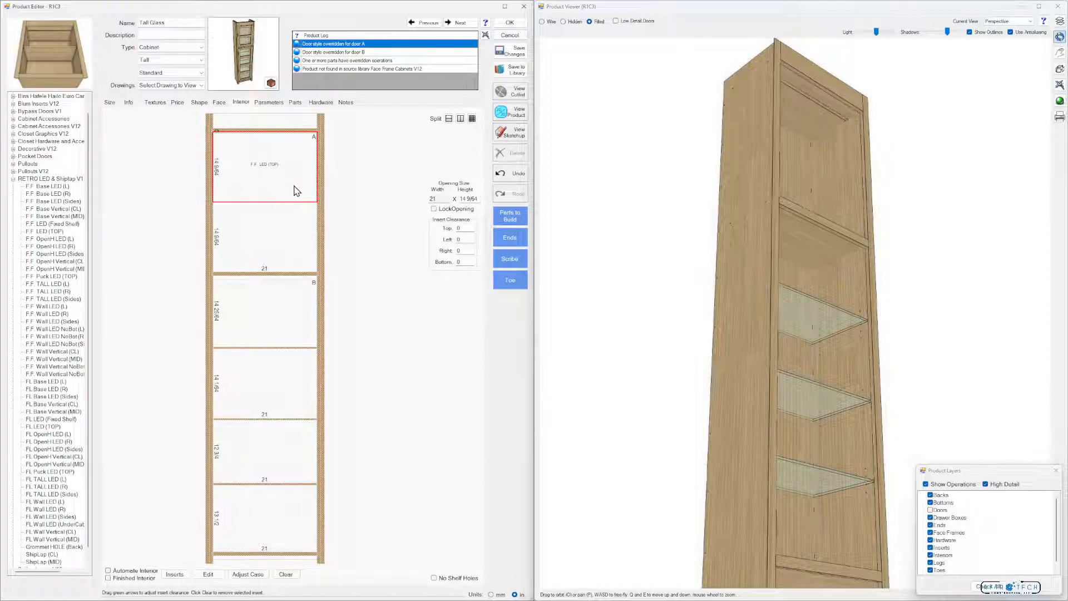
Set the height of the F.F. LED (TOP) insert's section to 0.01 in with the opening locked
{"action": "triple_click", "coordinate": [462, 198]}
{"action": "type", "text": "0.1"}
{"action": "key", "text": "Return"}
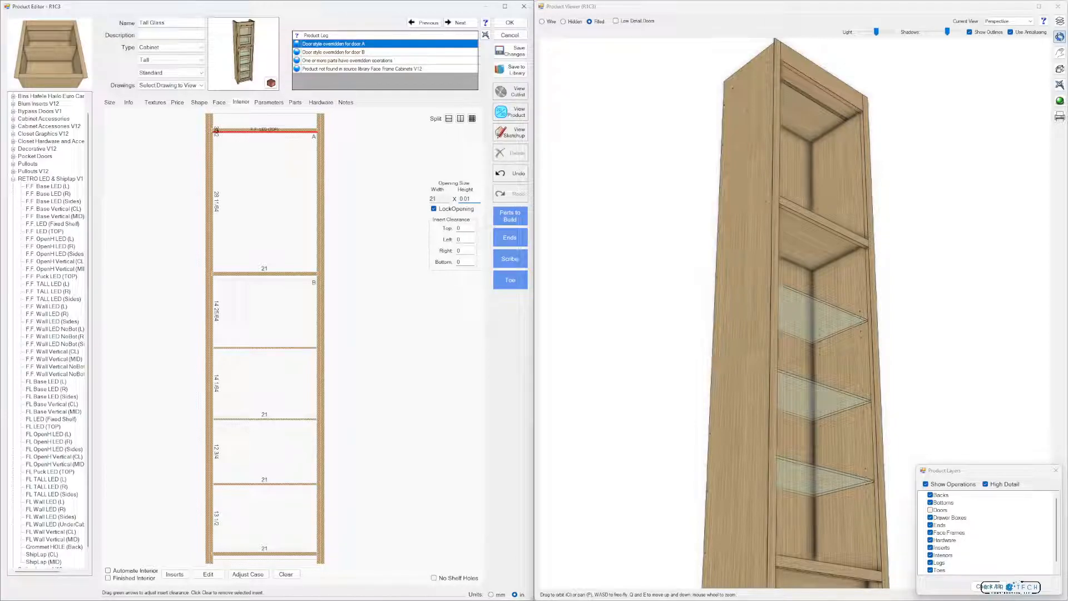
Place the F.F. OpenH LED (Sides) insert in the section below the top LED in opening A and inspect its side grooves in 3D
{"action": "left_click", "coordinate": [286, 209]}
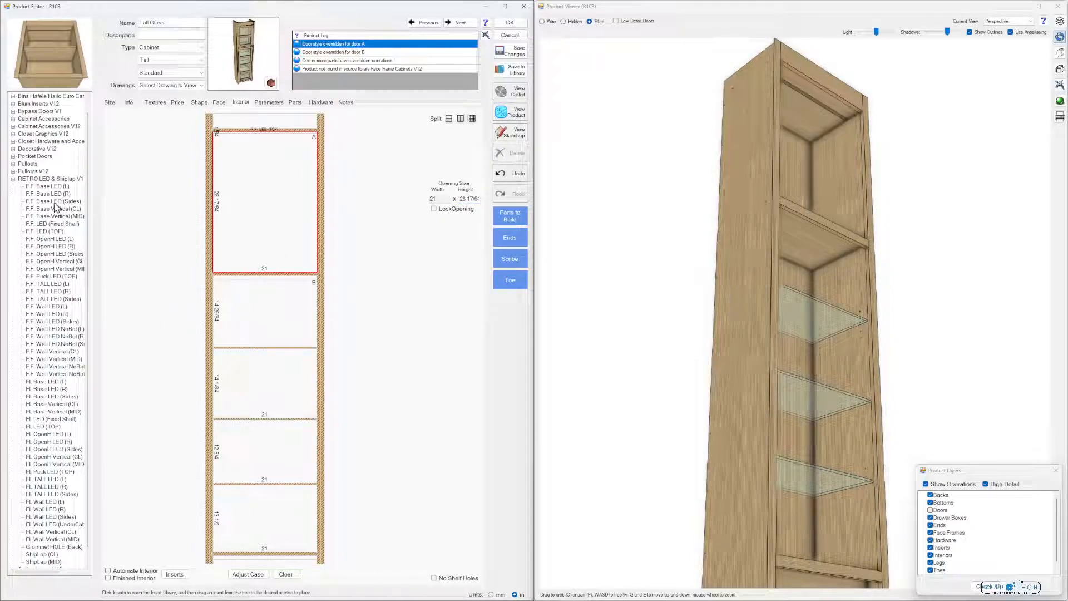
{"action": "left_click", "coordinate": [47, 256]}
{"action": "left_click_drag", "start_coordinate": [47, 258], "coordinate": [251, 224]}
{"action": "left_click_drag", "start_coordinate": [816, 173], "coordinate": [781, 176]}
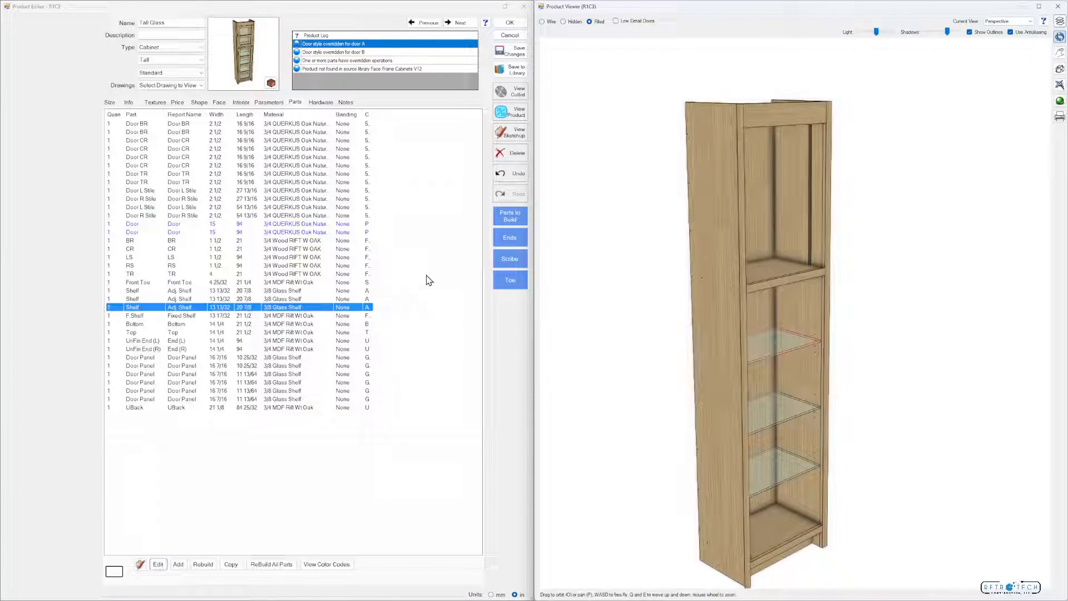
Examine the part properties of the uppermost adjustable glass shelf in the parts list
{"action": "left_click_drag", "start_coordinate": [704, 361], "coordinate": [773, 360]}
{"action": "scroll", "coordinate": [786, 377], "scroll_direction": "up", "scroll_amount": 6}
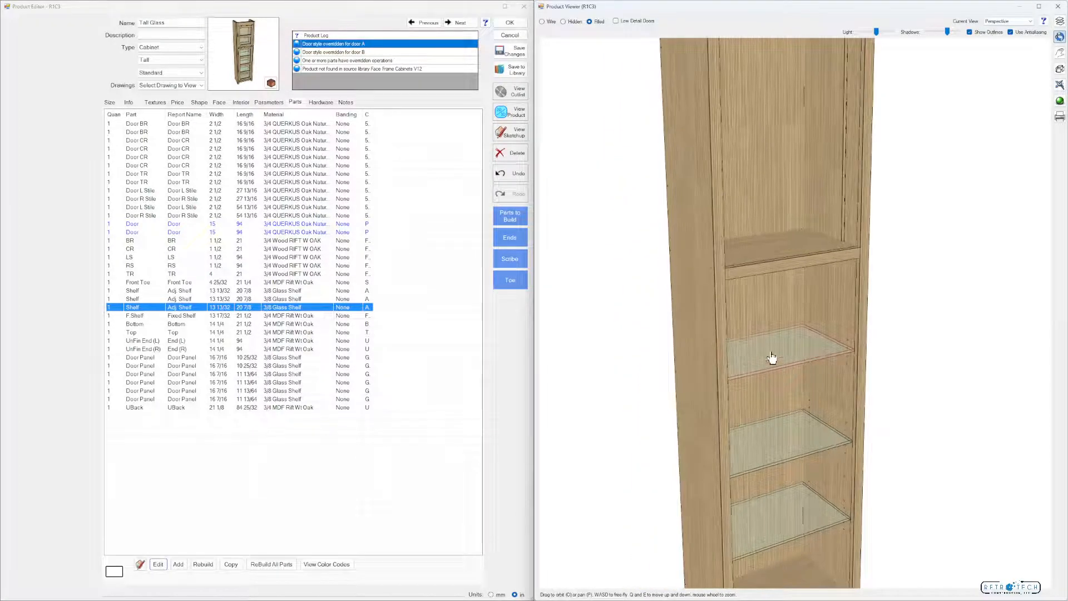
{"action": "left_click", "coordinate": [139, 309]}
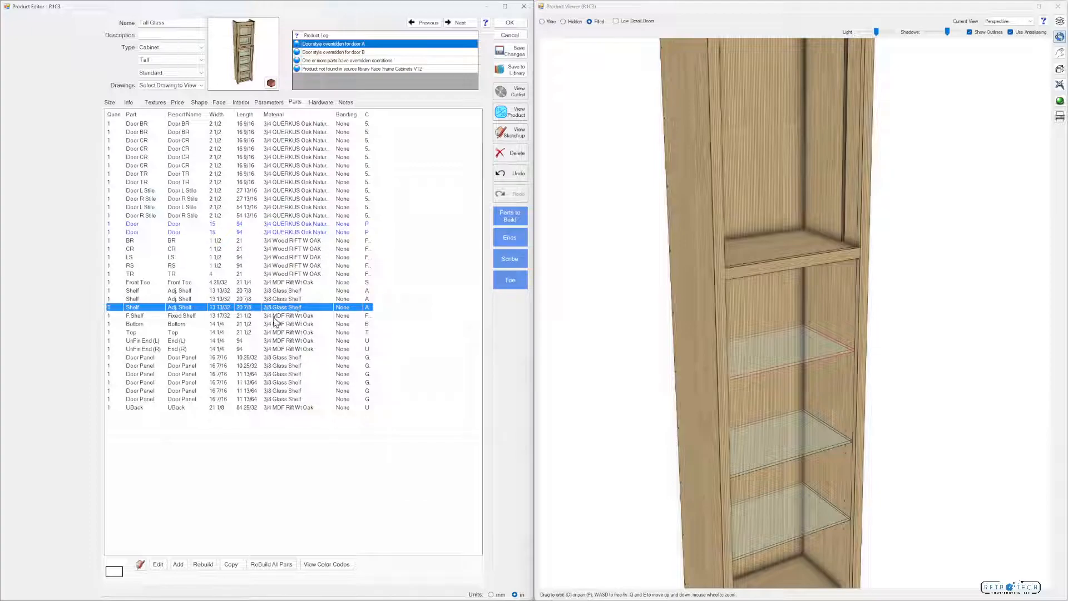
{"action": "left_click", "coordinate": [158, 564]}
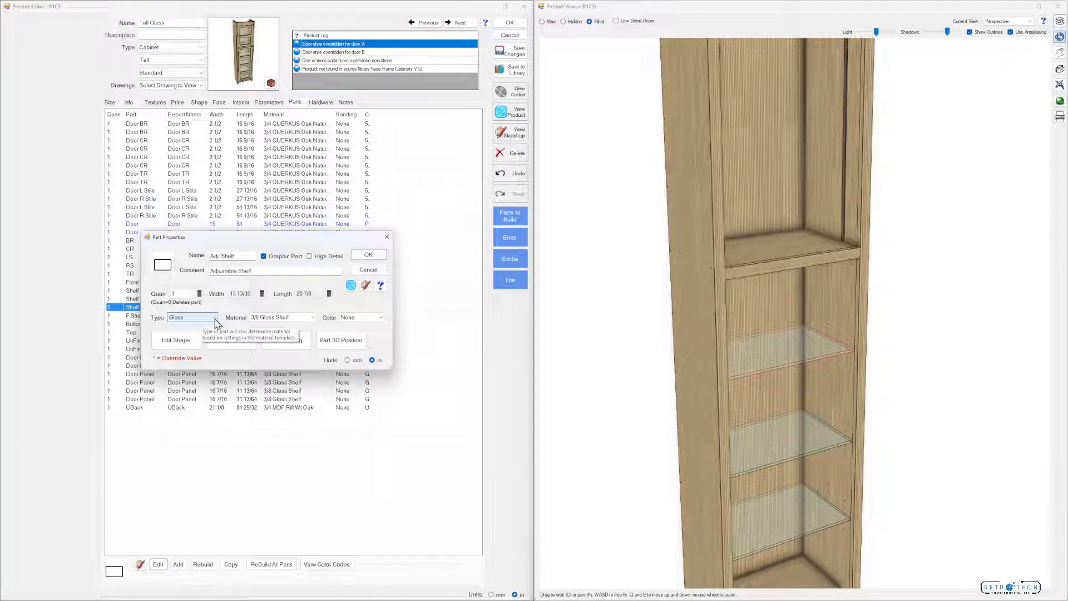
{"action": "left_click", "coordinate": [376, 258]}
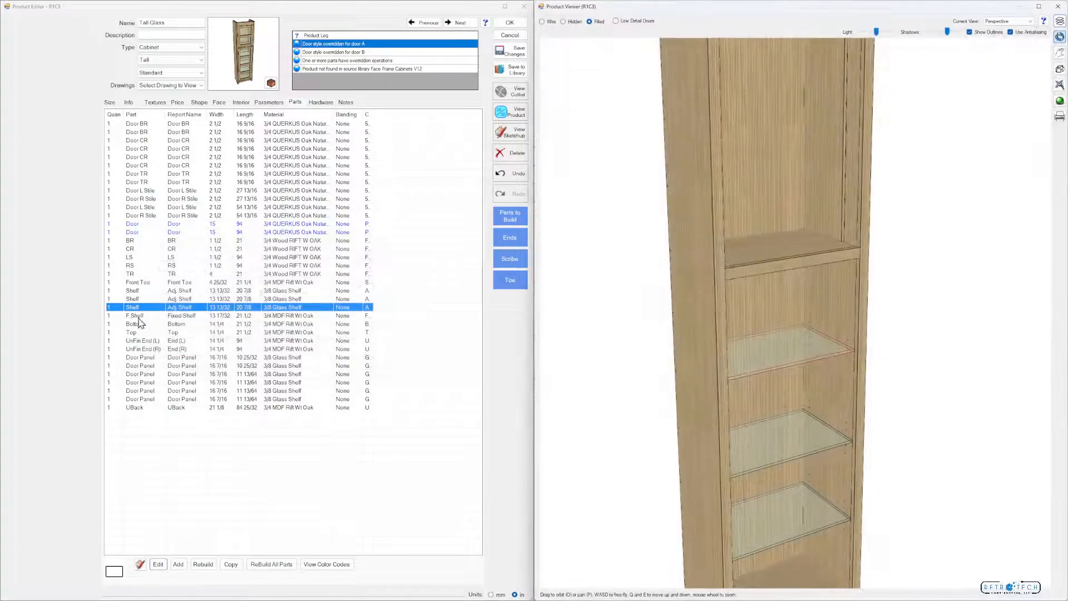
Rebuild the uppermost adjustable shelf and set its part type to Glass with 3/8 Glass Shelf material
{"action": "left_click", "coordinate": [203, 564]}
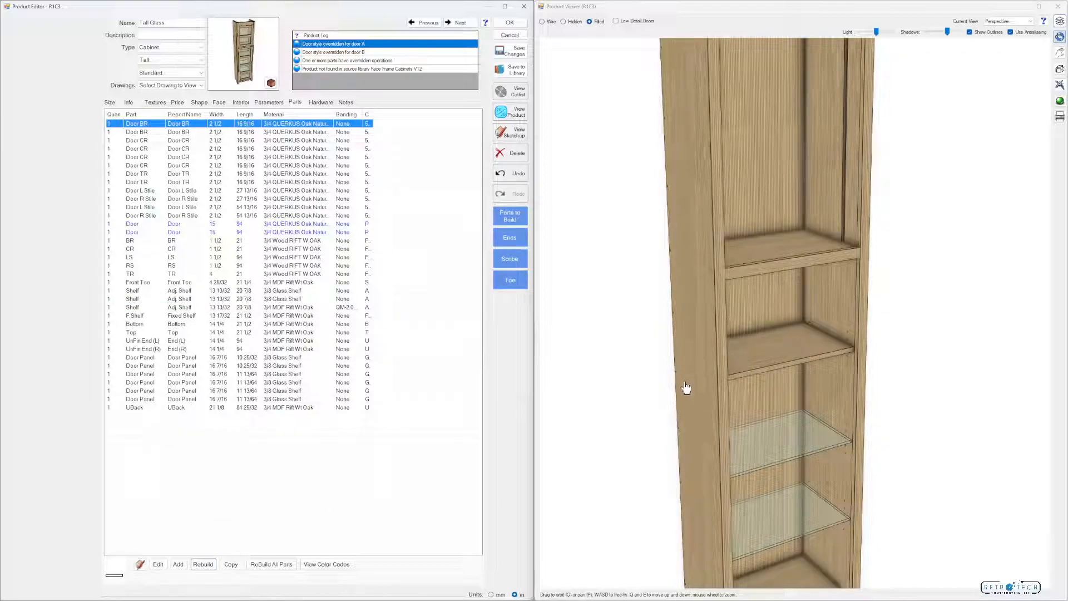
{"action": "left_click", "coordinate": [285, 308]}
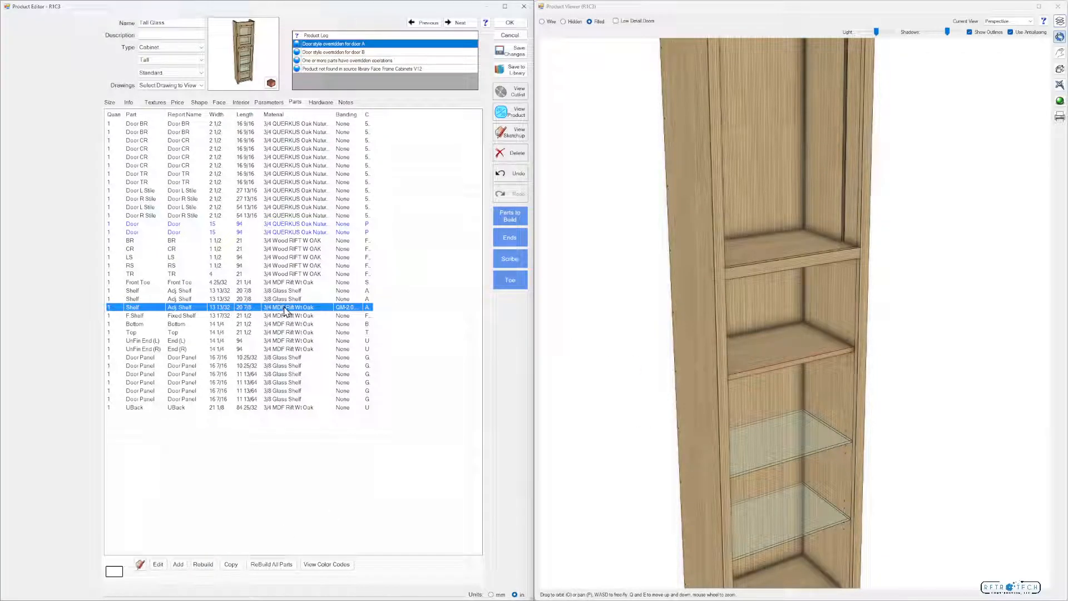
{"action": "left_click", "coordinate": [158, 564]}
{"action": "left_click", "coordinate": [214, 318]}
{"action": "left_click", "coordinate": [214, 318]}
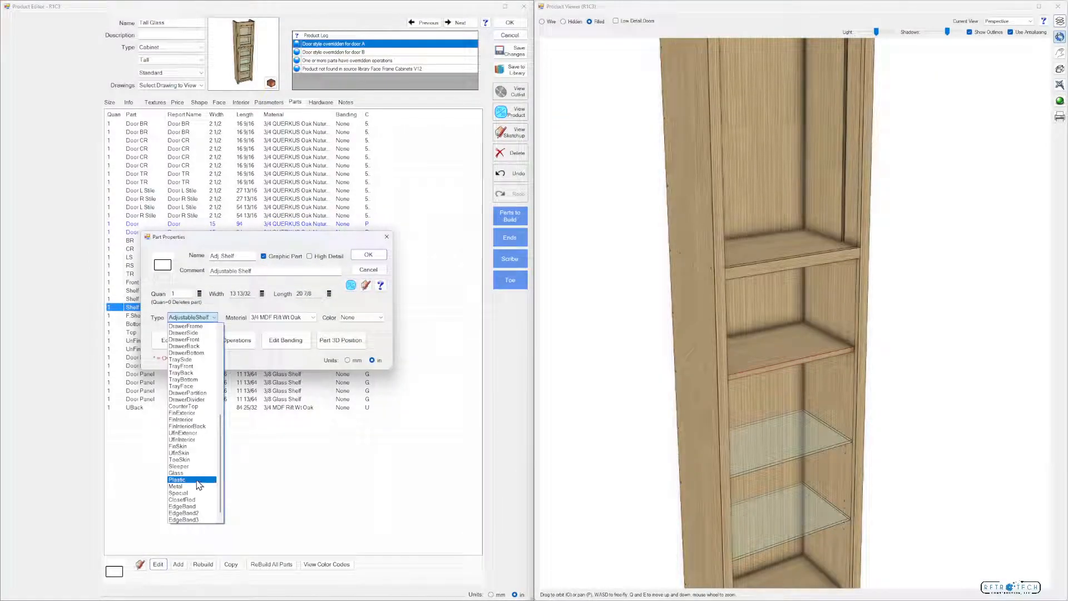
{"action": "left_click", "coordinate": [199, 477]}
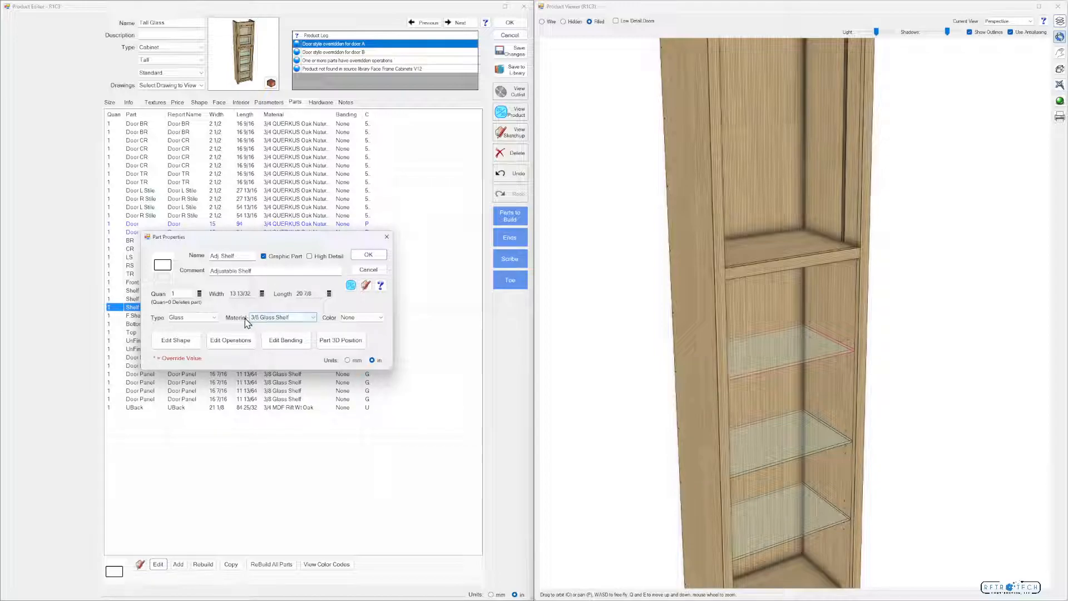
{"action": "left_click", "coordinate": [368, 254]}
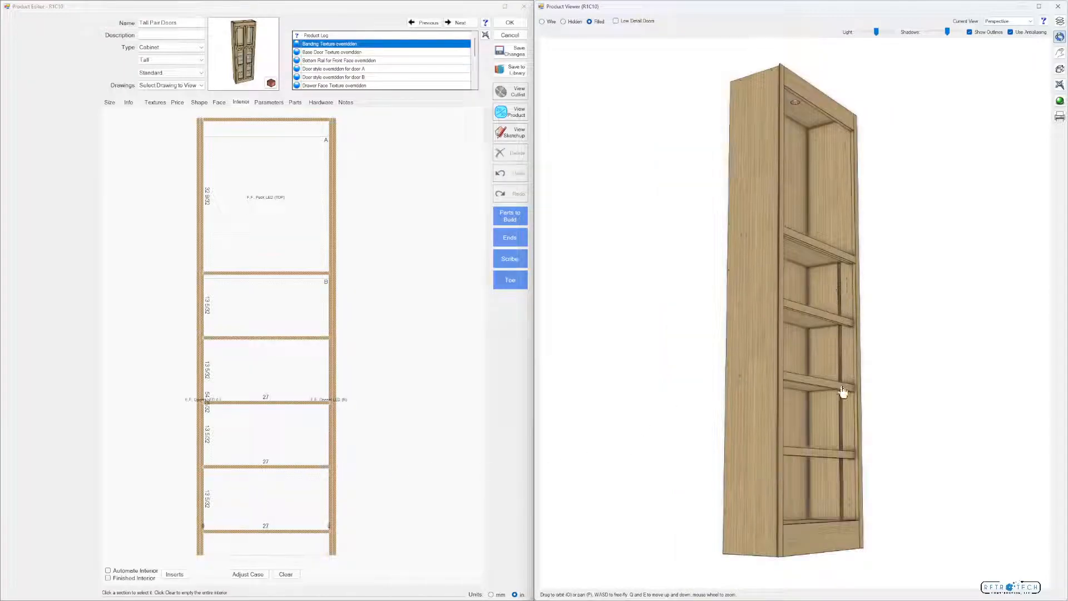
Clear the Tall Pair Doors cabinet's interior and split opening B into three equal side-by-side sections with Separator dividers
{"action": "mouse_move", "coordinate": [762, 306]}
{"action": "left_mouse_down"}
{"action": "mouse_move", "coordinate": [742, 317]}
{"action": "mouse_move", "coordinate": [775, 298]}
{"action": "mouse_move", "coordinate": [759, 270]}
{"action": "left_mouse_up"}
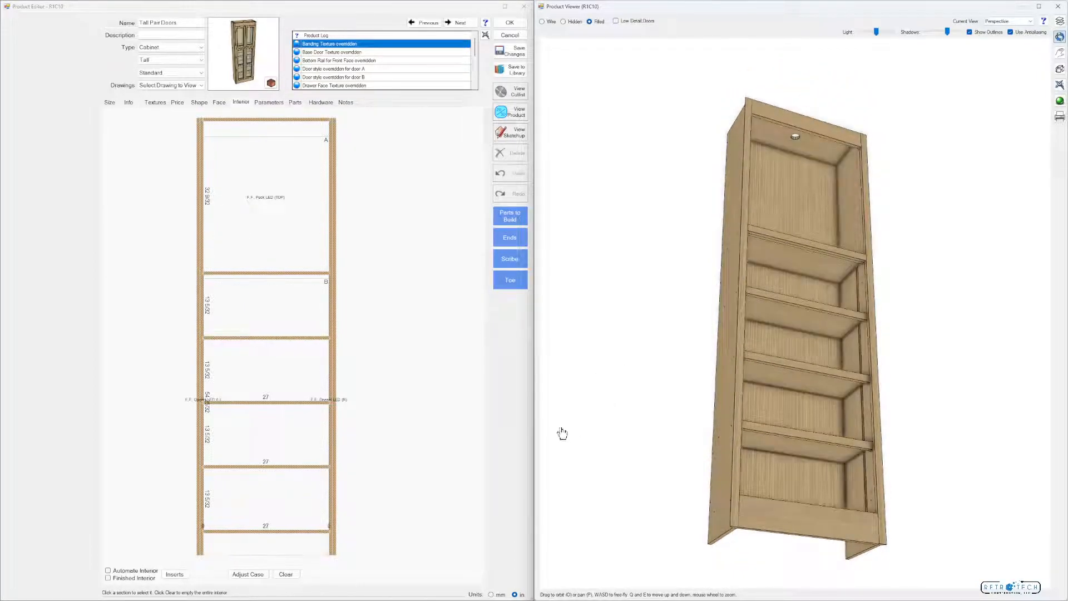
{"action": "left_click", "coordinate": [286, 574]}
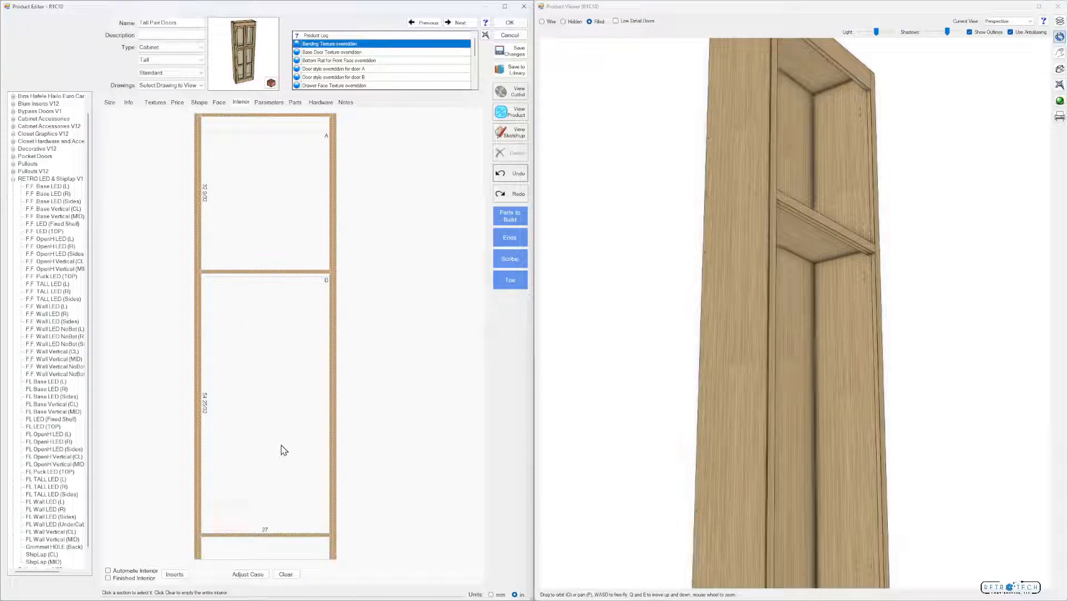
{"action": "left_click", "coordinate": [257, 507]}
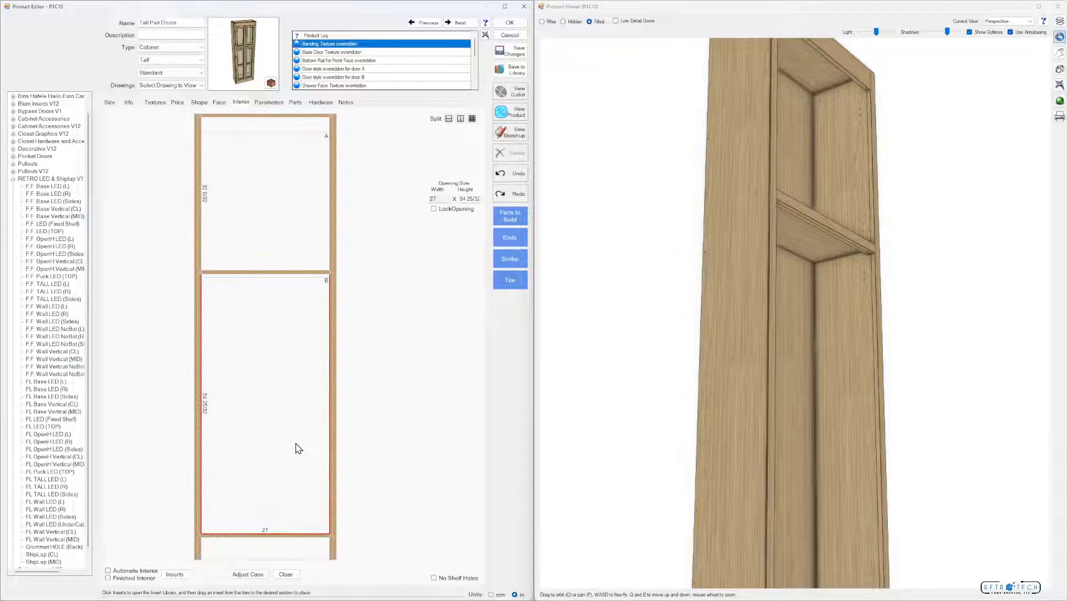
{"action": "left_click", "coordinate": [472, 119]}
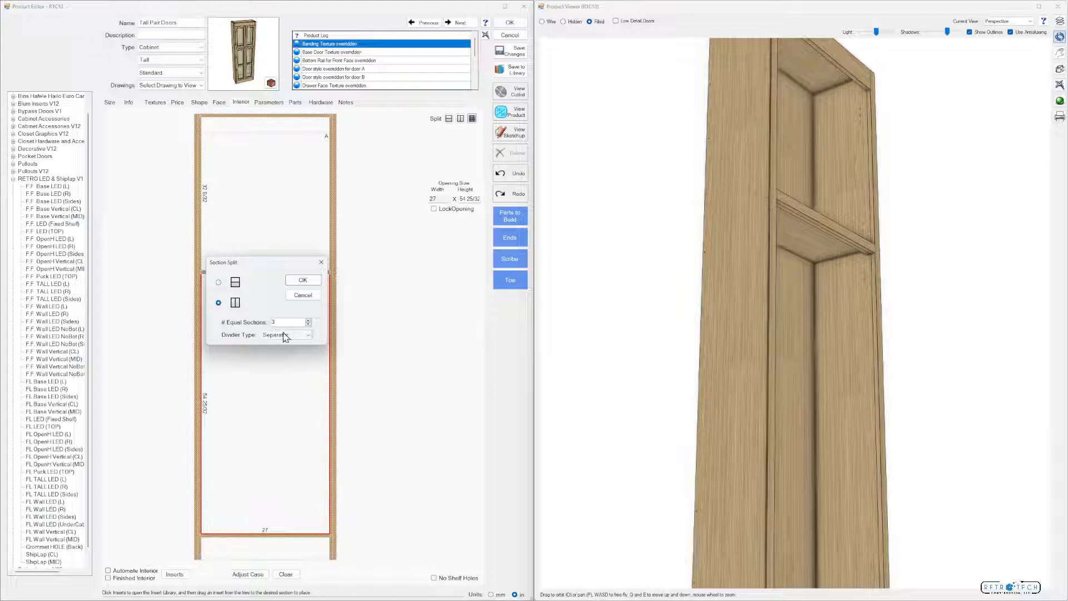
{"action": "left_click", "coordinate": [302, 280]}
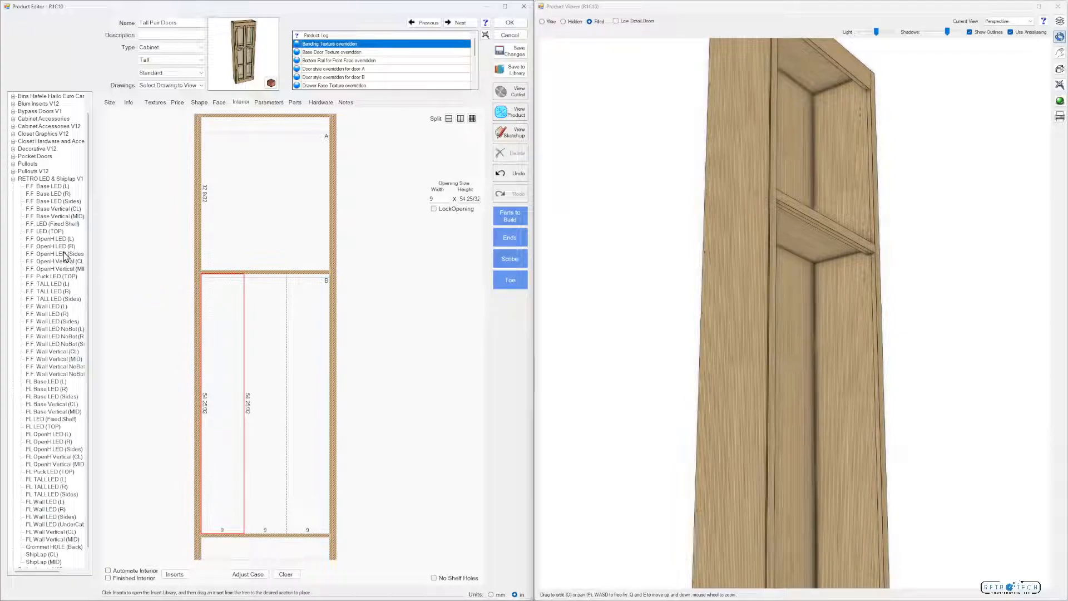
Place F.F. OpenH LED (L) in the left section of opening B and F.F. OpenH LED (R) in the right section
{"action": "left_click_drag", "start_coordinate": [60, 239], "coordinate": [223, 370]}
{"action": "mouse_move", "coordinate": [796, 349]}
{"action": "left_mouse_down"}
{"action": "mouse_move", "coordinate": [787, 362]}
{"action": "mouse_move", "coordinate": [759, 357]}
{"action": "mouse_move", "coordinate": [812, 362]}
{"action": "mouse_move", "coordinate": [790, 358]}
{"action": "left_mouse_up"}
{"action": "left_click_drag", "start_coordinate": [55, 246], "coordinate": [310, 384]}
{"action": "left_click_drag", "start_coordinate": [806, 422], "coordinate": [706, 405]}
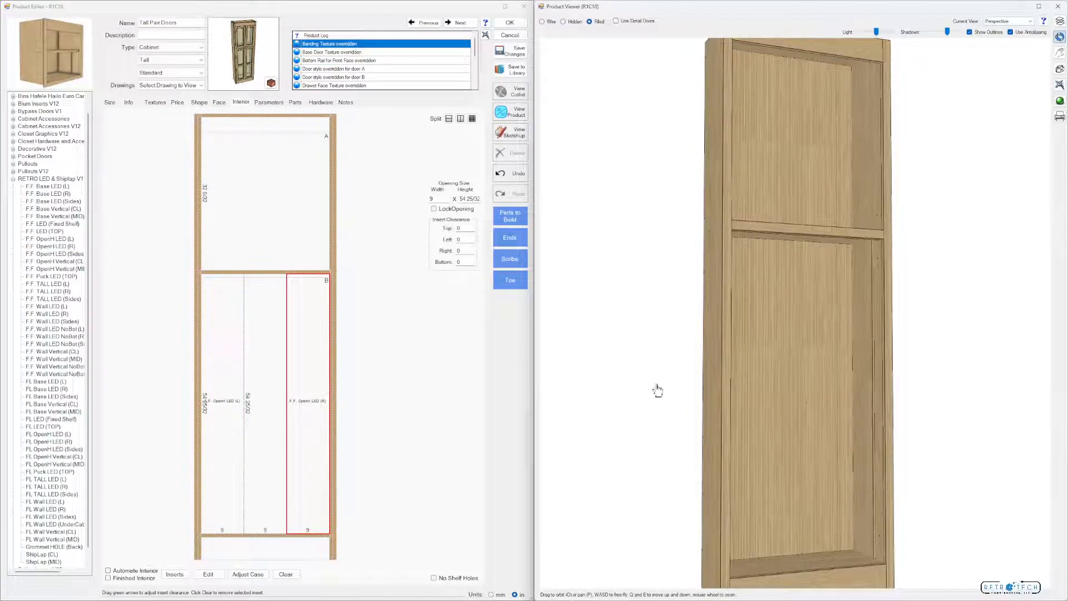
Set the widths of the right and left LED insert sections in opening B to 0 and lock both openings
{"action": "left_click", "coordinate": [303, 380]}
{"action": "left_click_drag", "start_coordinate": [445, 198], "coordinate": [431, 198]}
{"action": "type", "text": "0"}
{"action": "left_click", "coordinate": [457, 208]}
{"action": "mouse_move", "coordinate": [742, 391]}
{"action": "left_mouse_down"}
{"action": "mouse_move", "coordinate": [718, 389]}
{"action": "mouse_move", "coordinate": [745, 386]}
{"action": "left_mouse_up"}
{"action": "left_click", "coordinate": [229, 375]}
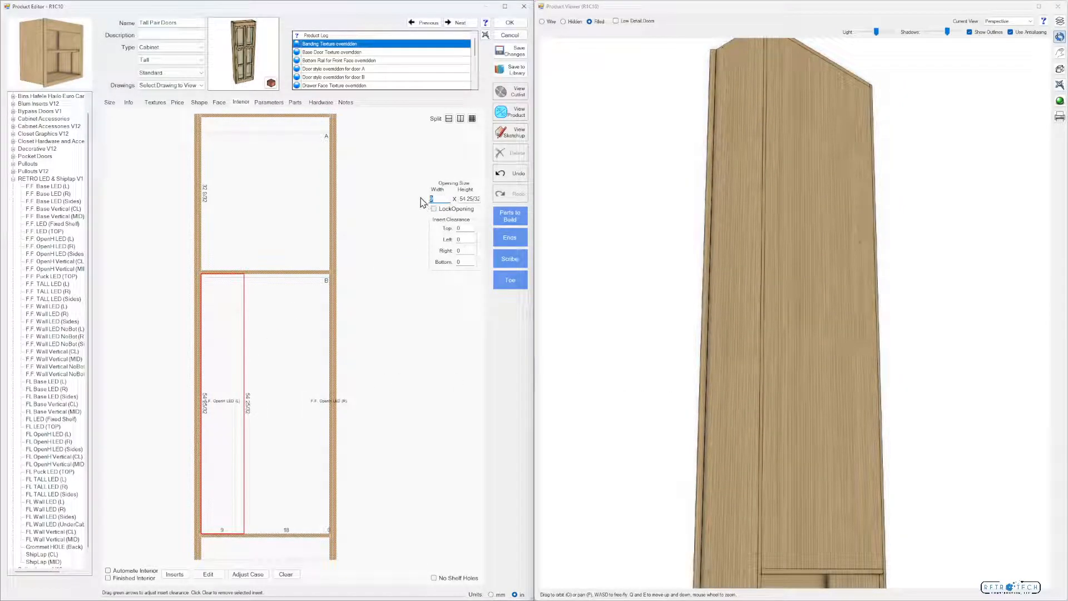
{"action": "type", "text": "0"}
{"action": "left_click", "coordinate": [434, 209]}
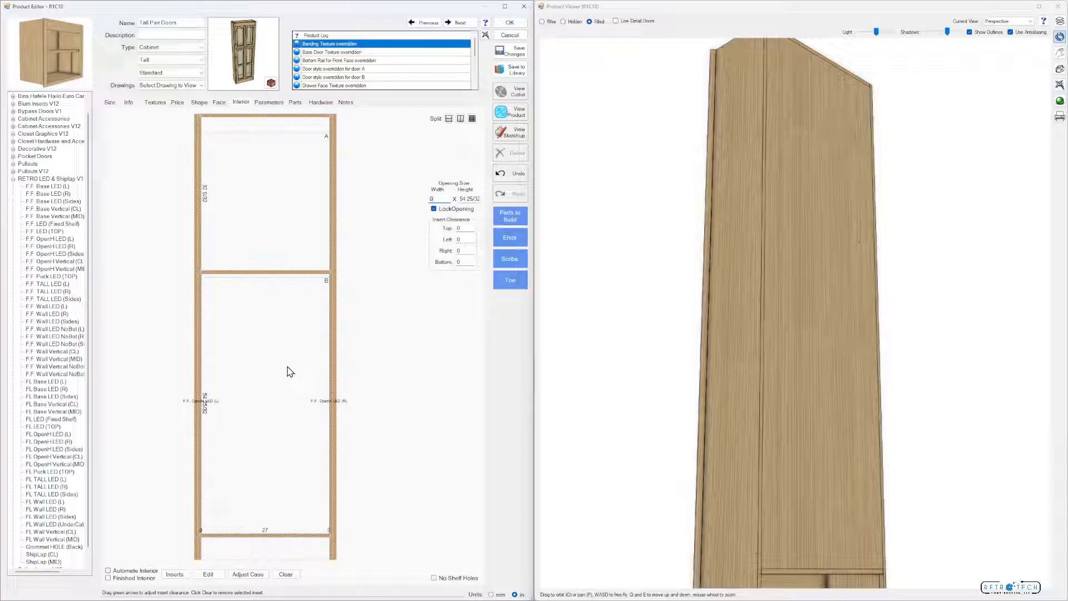
{"action": "left_click_drag", "start_coordinate": [611, 355], "coordinate": [714, 366]}
Try splitting the middle section of opening B into four equal stacked sections and undo the split
{"action": "left_click", "coordinate": [291, 428]}
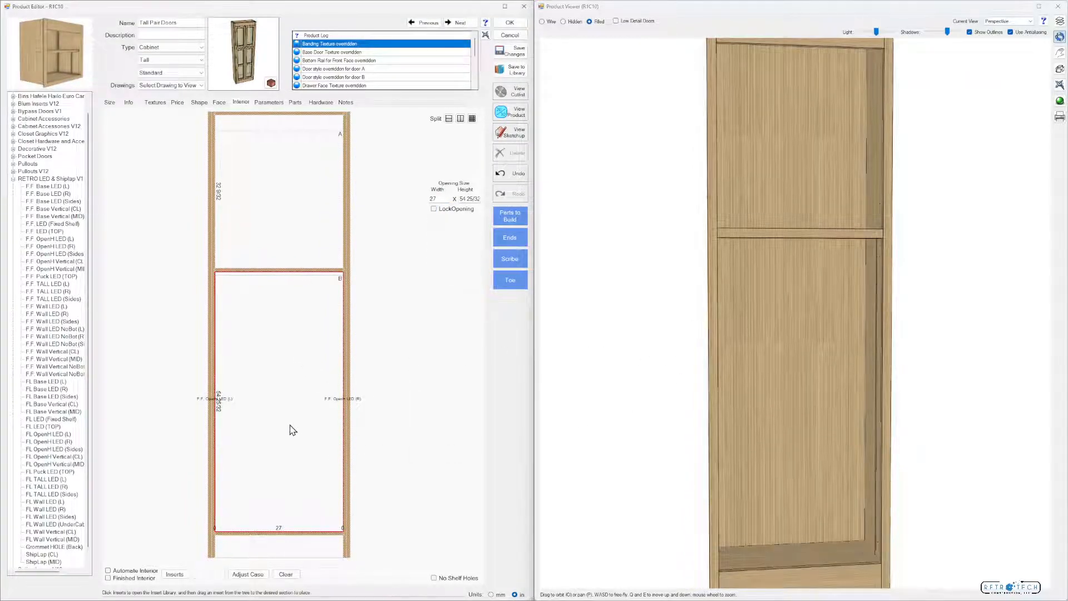
{"action": "left_click", "coordinate": [471, 118]}
{"action": "left_click", "coordinate": [308, 335]}
{"action": "left_click", "coordinate": [303, 342]}
{"action": "left_click", "coordinate": [303, 280]}
{"action": "mouse_move", "coordinate": [562, 353]}
{"action": "left_mouse_down"}
{"action": "mouse_move", "coordinate": [644, 369]}
{"action": "mouse_move", "coordinate": [723, 365]}
{"action": "mouse_move", "coordinate": [681, 354]}
{"action": "mouse_move", "coordinate": [685, 363]}
{"action": "left_mouse_up"}
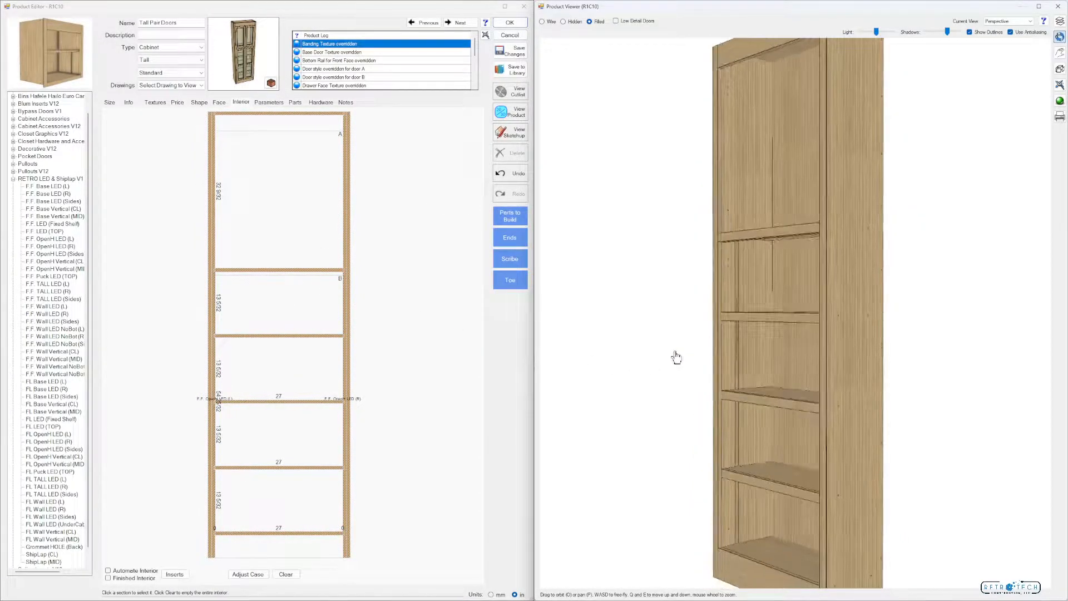
{"action": "left_click", "coordinate": [504, 175]}
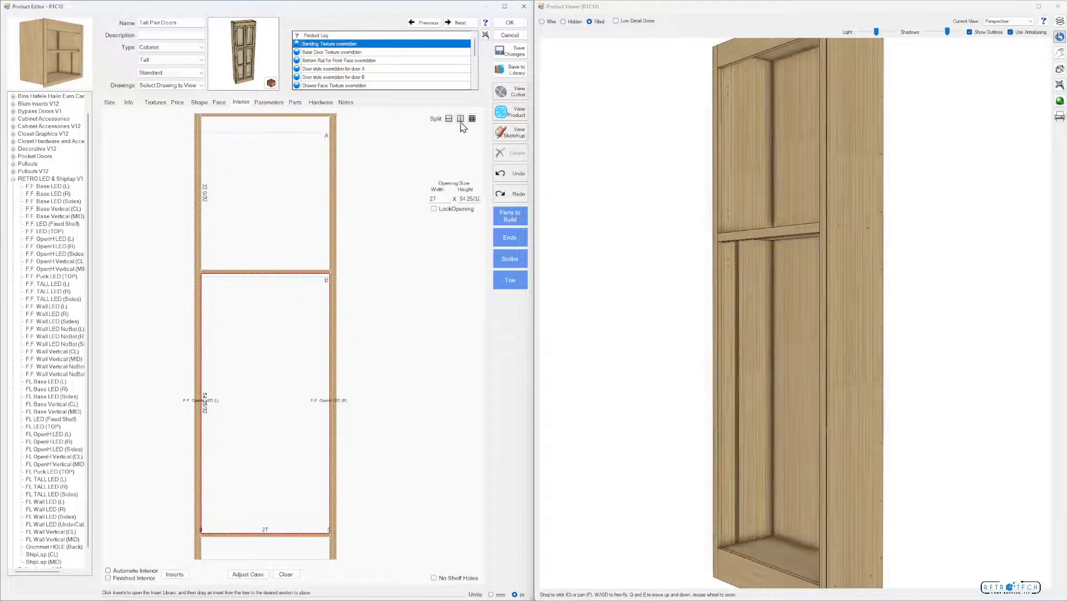
Split the middle section of opening B into four equal stacked sections using another divider type and inspect the shelves in 3D
{"action": "left_click", "coordinate": [472, 119]}
{"action": "left_click", "coordinate": [307, 335]}
{"action": "left_click", "coordinate": [306, 357]}
{"action": "left_click", "coordinate": [302, 280]}
{"action": "left_click_drag", "start_coordinate": [558, 360], "coordinate": [649, 369]}
Place the F.F. Puck LED (TOP) insert in upper opening A and view the cabinet in 3D
{"action": "left_click", "coordinate": [277, 222]}
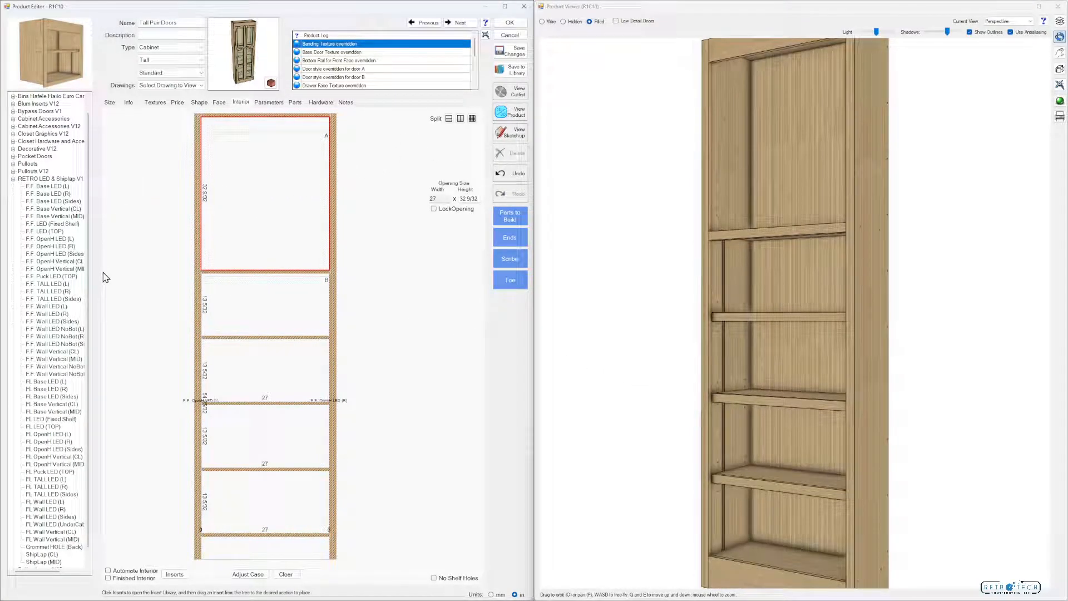
{"action": "left_click_drag", "start_coordinate": [51, 276], "coordinate": [258, 210]}
{"action": "left_click_drag", "start_coordinate": [777, 290], "coordinate": [725, 278]}
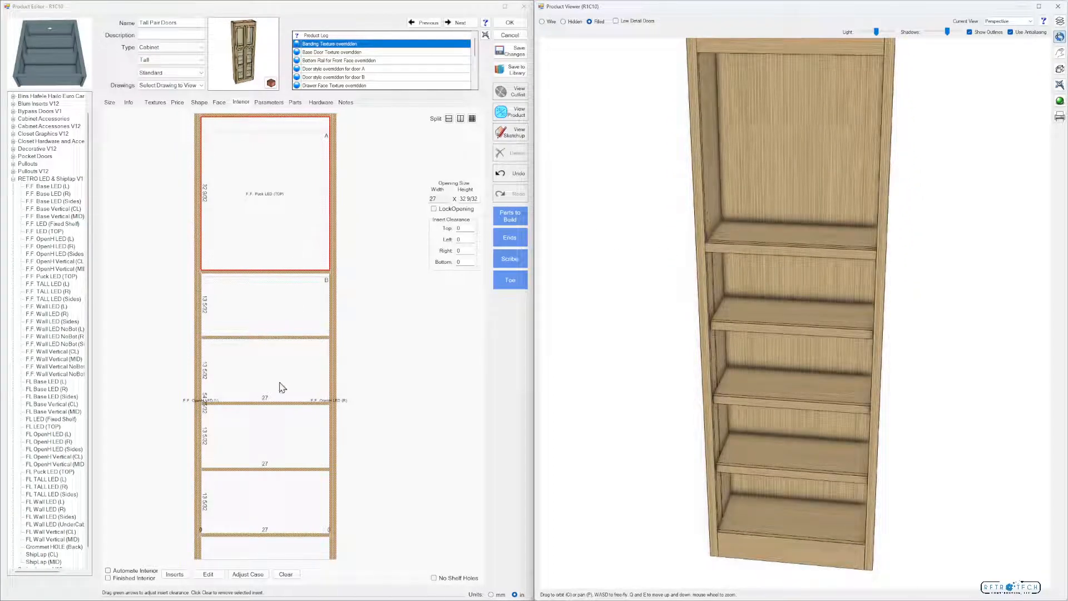
Examine the distance-to-side and inset formulas of the F.F. Puck LED (TOP) insert's bore hole operation
{"action": "left_click", "coordinate": [209, 573]}
{"action": "left_click", "coordinate": [170, 287]}
{"action": "left_click", "coordinate": [186, 319]}
{"action": "left_click", "coordinate": [184, 479]}
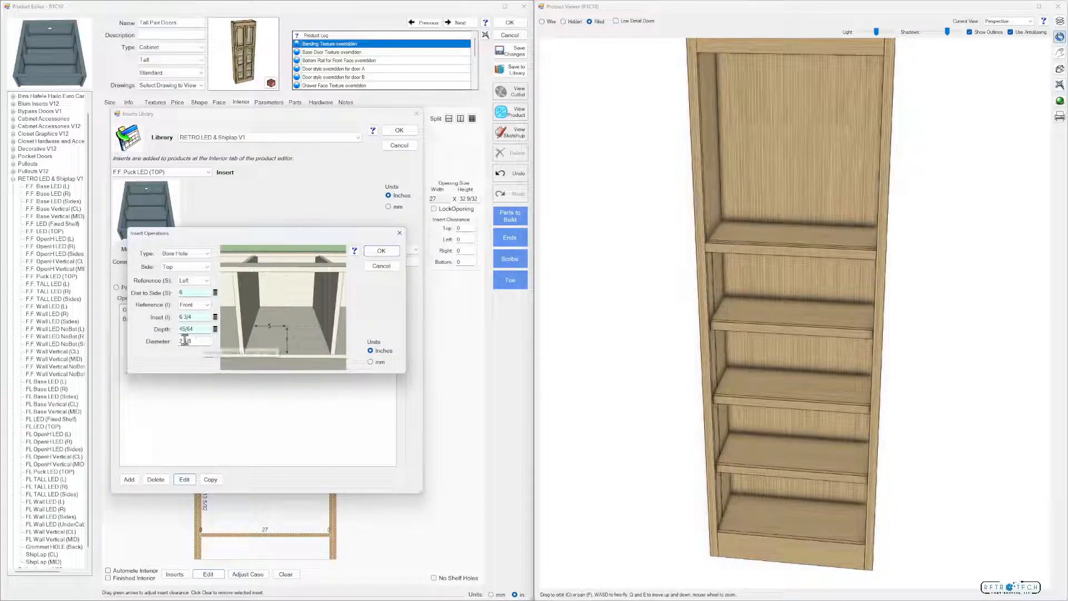
{"action": "left_click", "coordinate": [216, 293]}
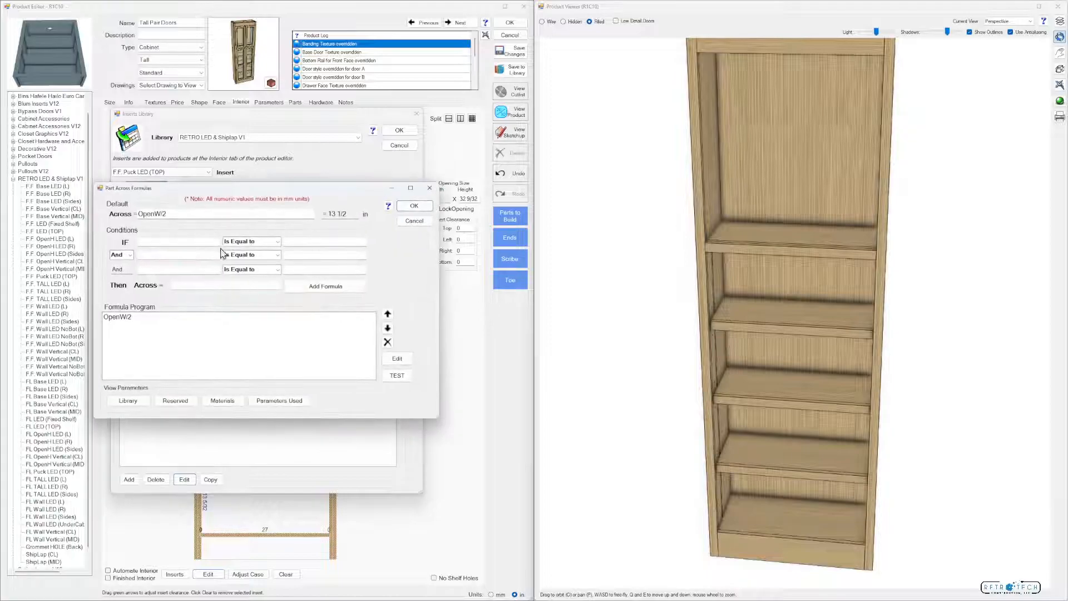
{"action": "left_click", "coordinate": [415, 209]}
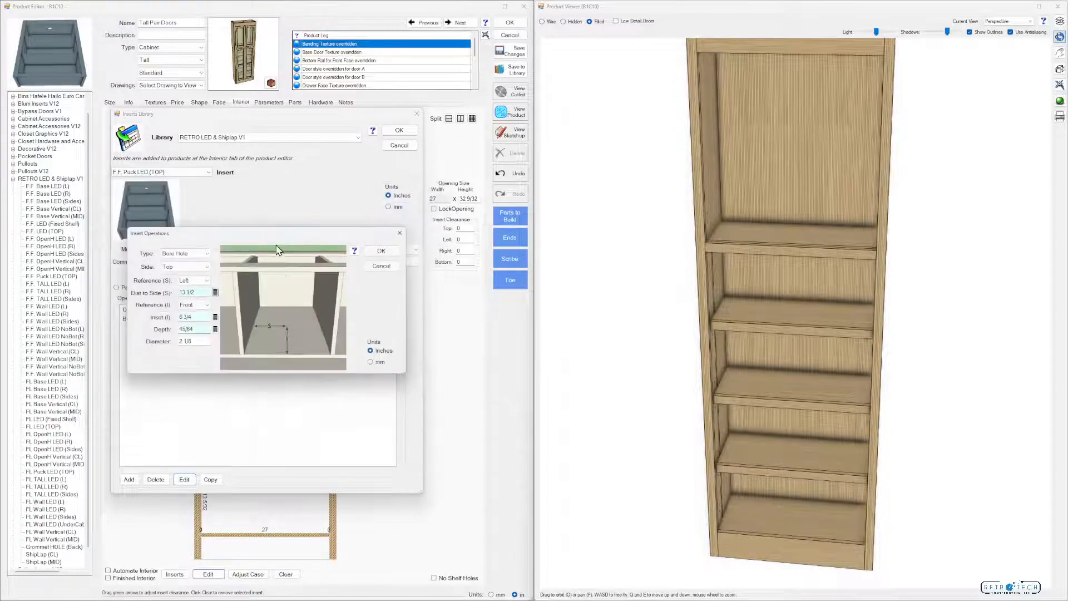
{"action": "left_click", "coordinate": [216, 317]}
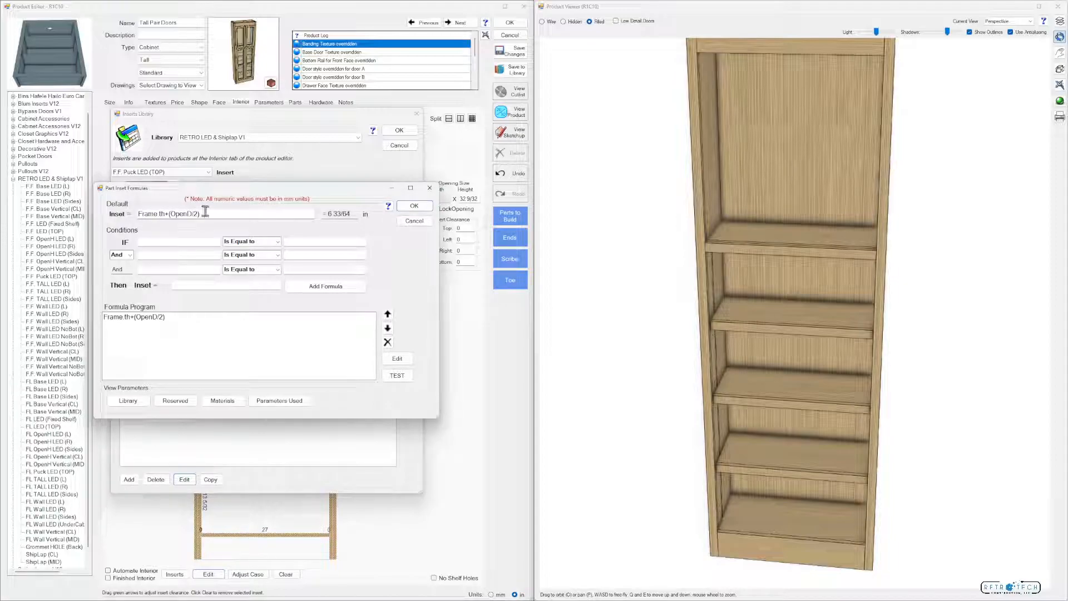
{"action": "left_click", "coordinate": [414, 206]}
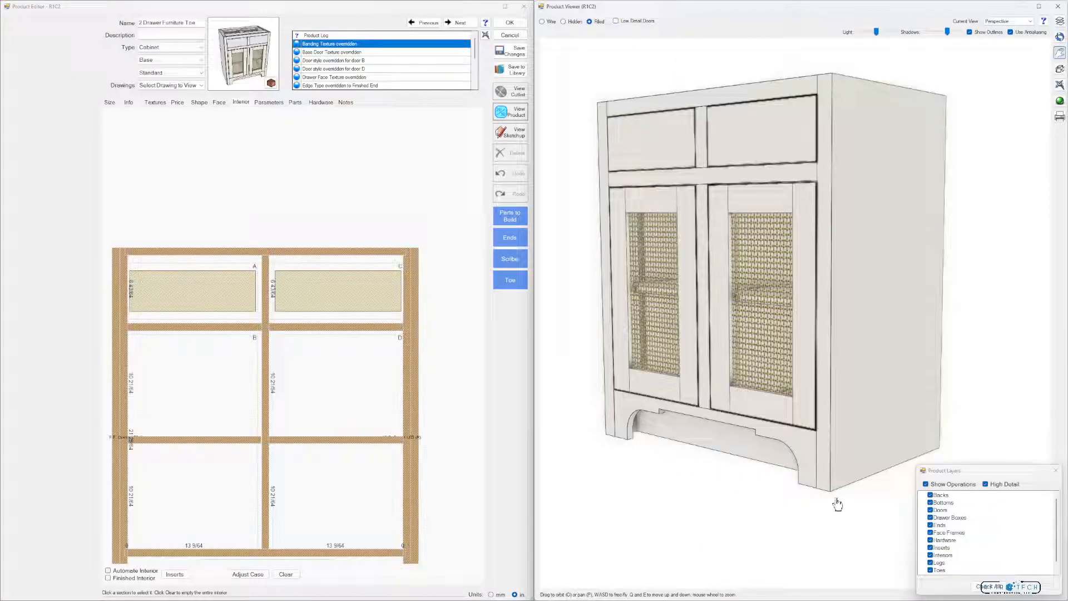
Hide the Doors layer in the 3D view and inspect the cabinet's interior from both sides
{"action": "left_click", "coordinate": [985, 484]}
{"action": "left_click", "coordinate": [931, 509]}
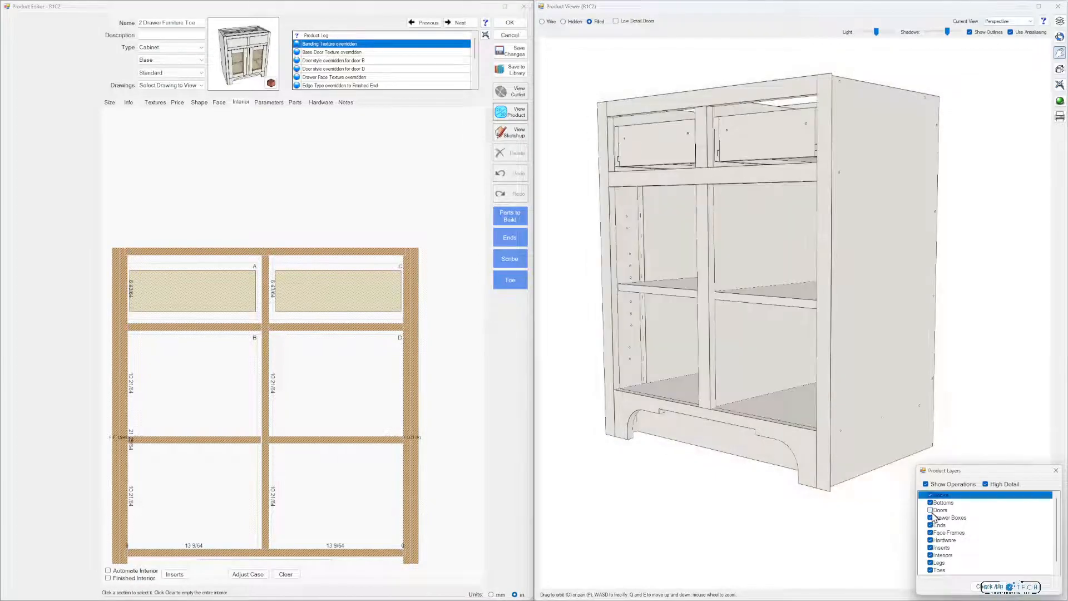
{"action": "left_click_drag", "start_coordinate": [740, 400], "coordinate": [882, 279]}
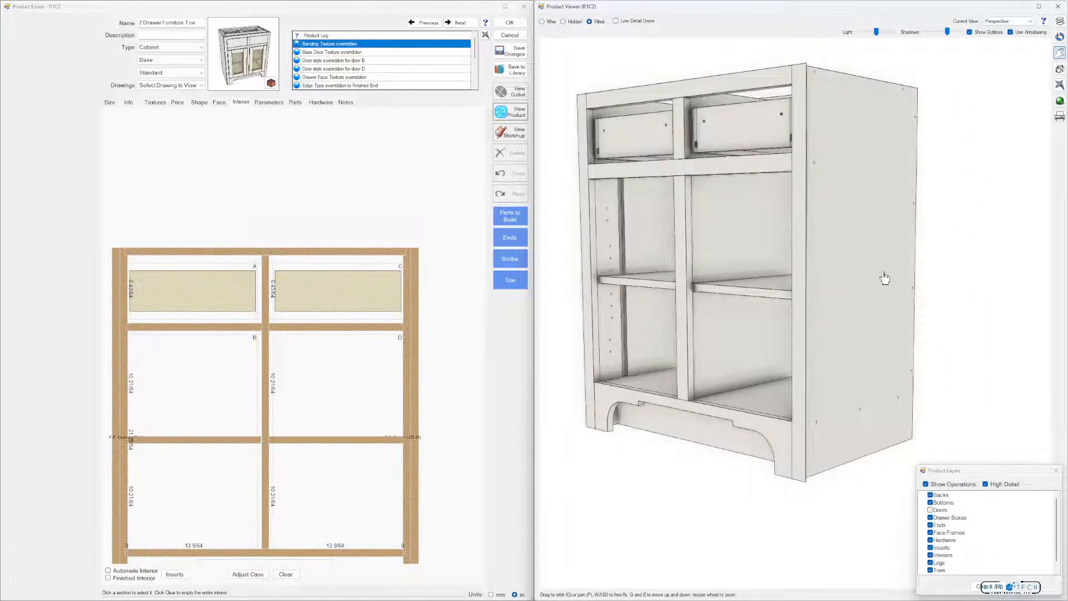
{"action": "left_click", "coordinate": [1060, 36]}
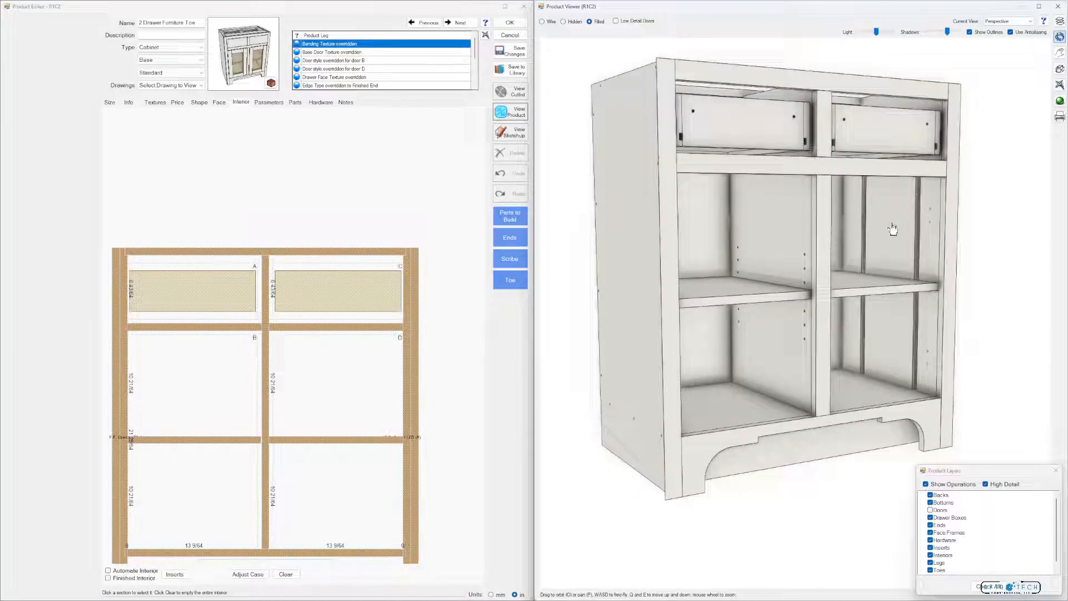
{"action": "left_click_drag", "start_coordinate": [909, 280], "coordinate": [856, 284]}
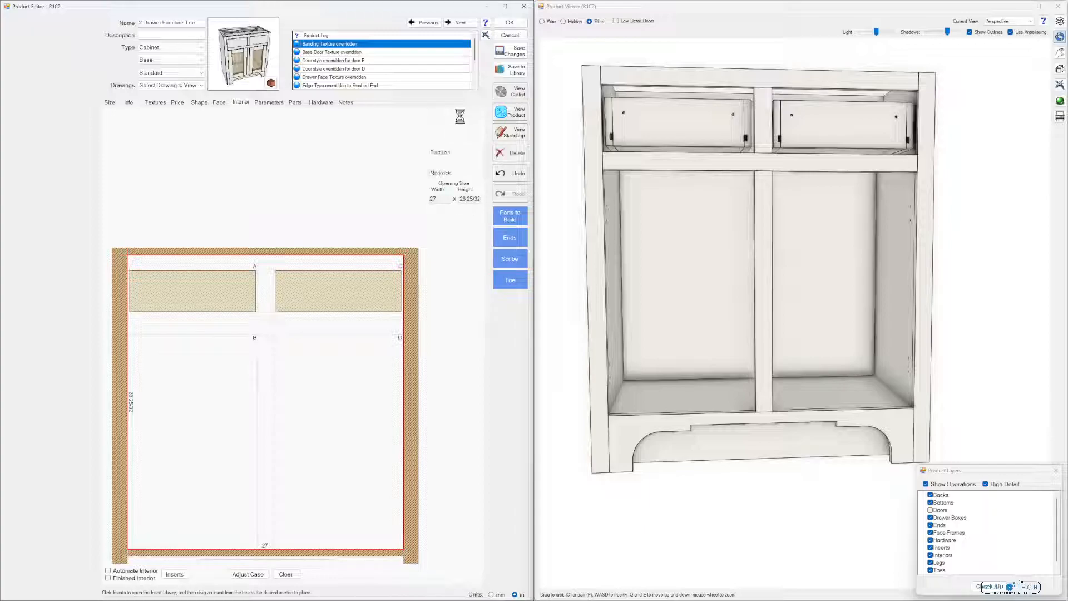
Split the whole cabinet interior vertically with a partition and set its rail lock to Center
{"action": "left_click", "coordinate": [460, 119]}
{"action": "left_click", "coordinate": [470, 173]}
{"action": "left_click", "coordinate": [443, 195]}
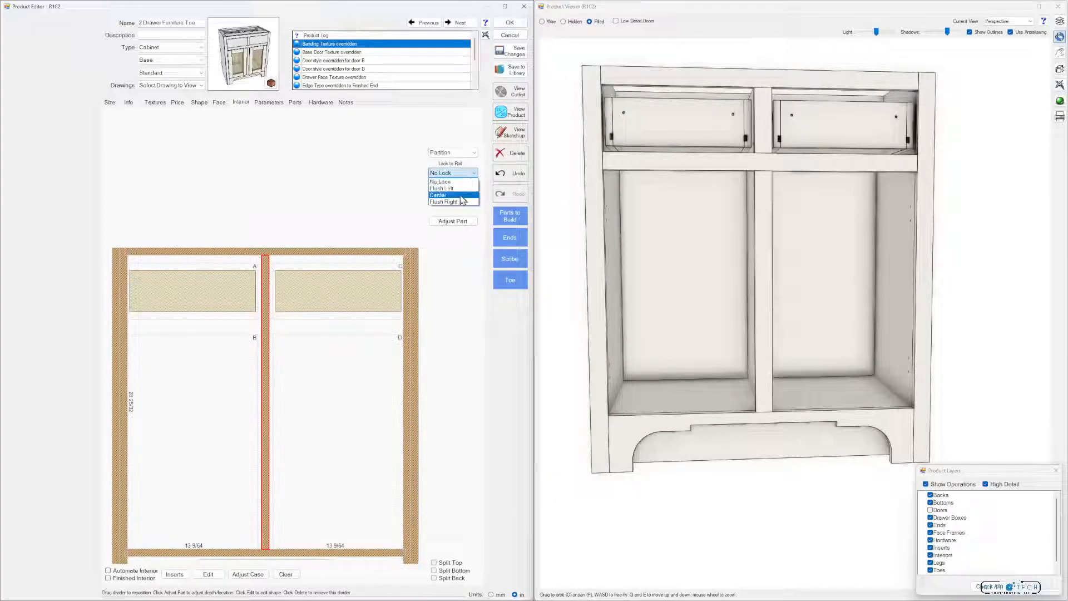
Split the right-hand interior section horizontally with a divider locked to the rail, and repeat the split in the left-hand section
{"action": "left_click", "coordinate": [348, 341]}
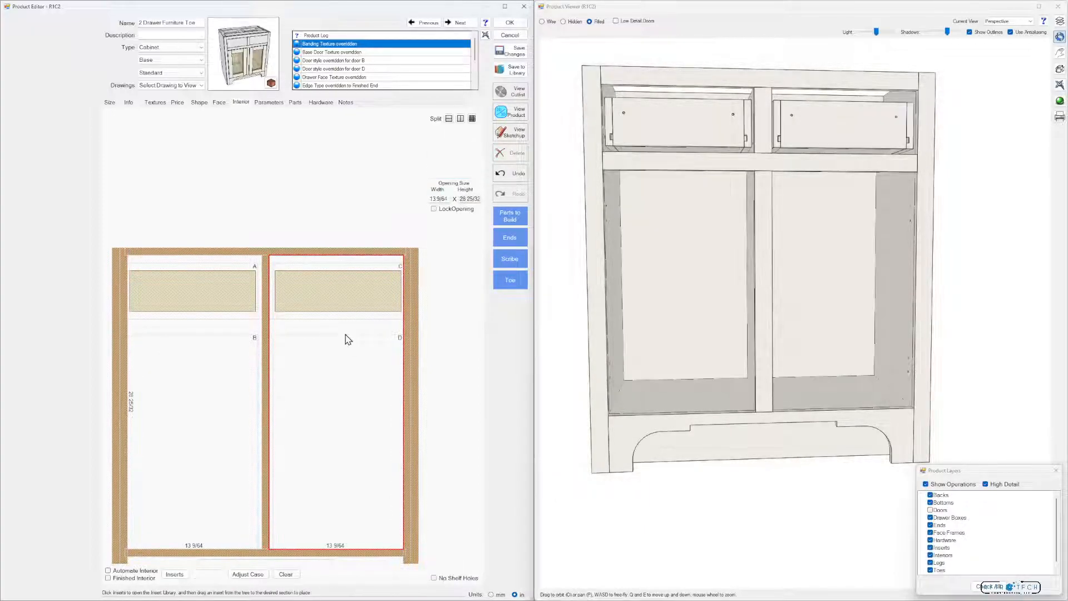
{"action": "left_click", "coordinate": [450, 120]}
{"action": "left_click", "coordinate": [459, 142]}
{"action": "left_click", "coordinate": [459, 170]}
{"action": "left_click", "coordinate": [461, 174]}
{"action": "left_click", "coordinate": [462, 195]}
{"action": "left_click", "coordinate": [215, 346]}
{"action": "left_click", "coordinate": [472, 119]}
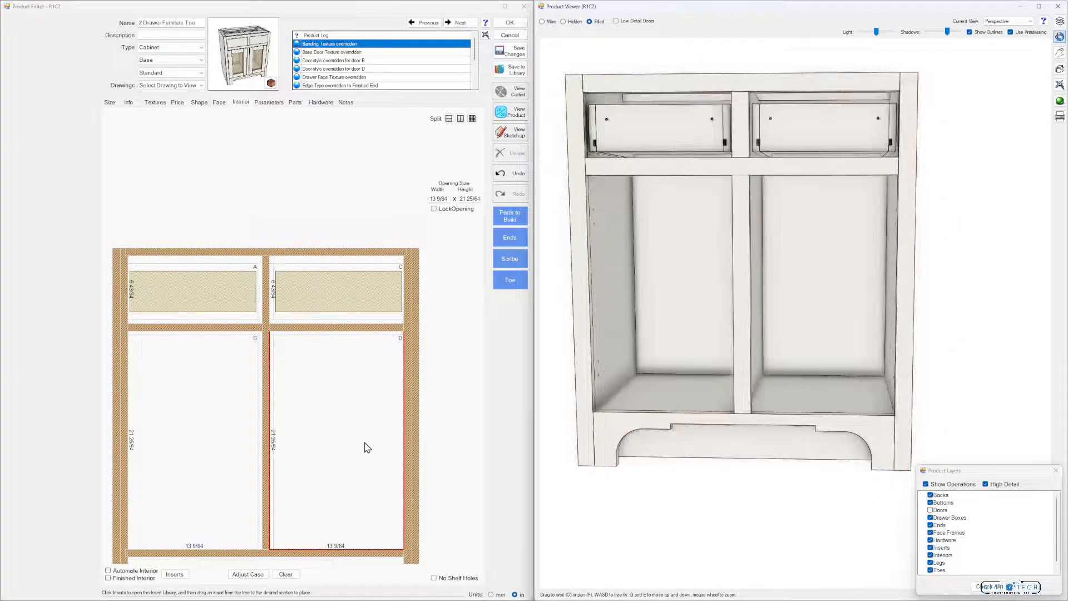
Split opening D with an adjustable shelf, place the F.F. Base LED (R) insert in its lower section and view it in 3D
{"action": "left_click", "coordinate": [449, 118]}
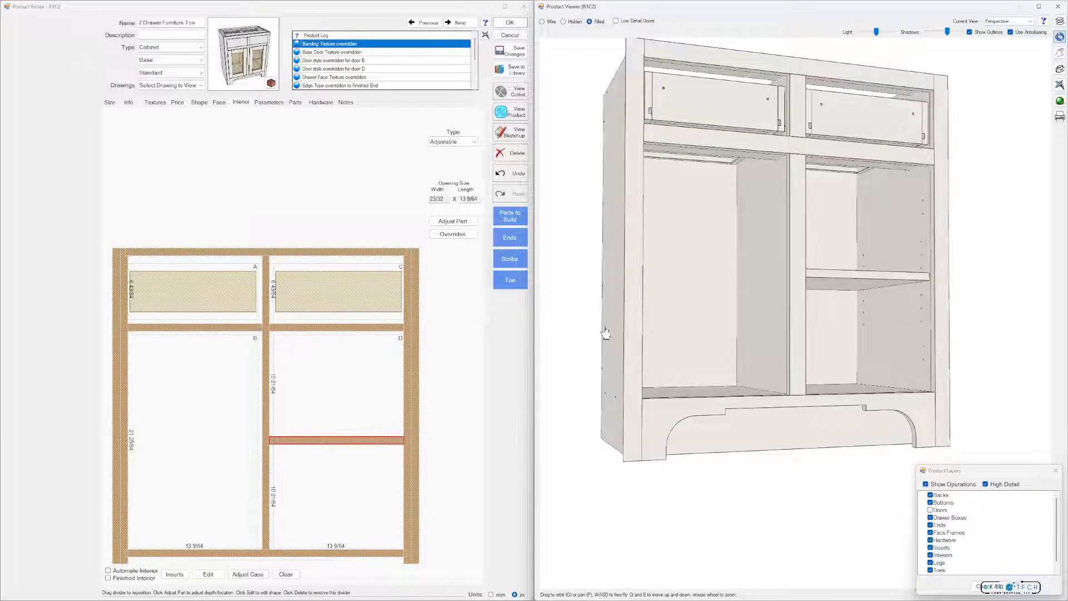
{"action": "left_click", "coordinate": [304, 521]}
{"action": "left_click", "coordinate": [169, 574]}
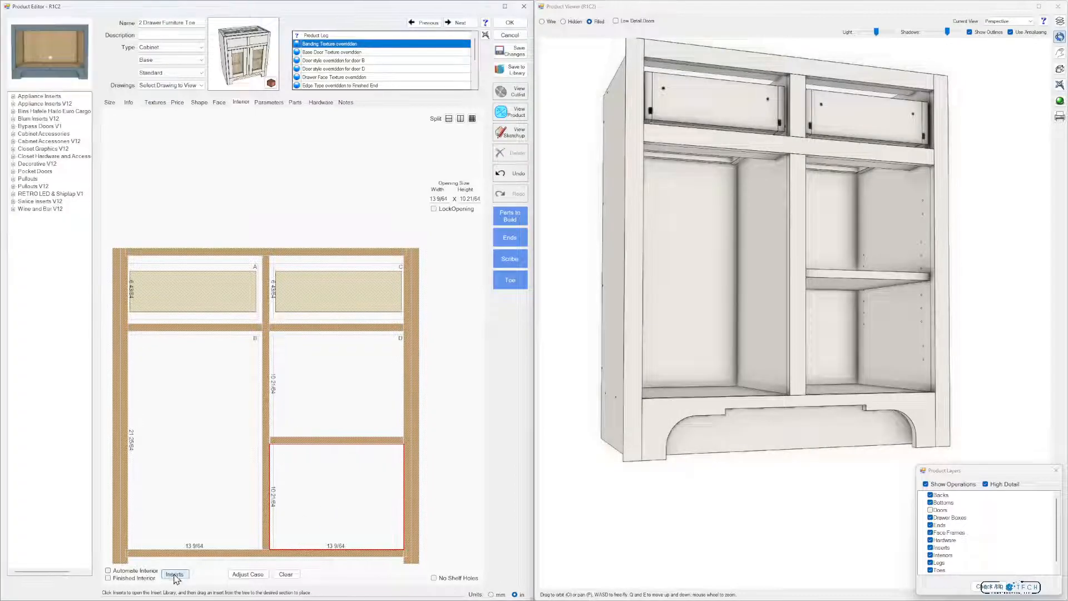
{"action": "double_click", "coordinate": [49, 178]}
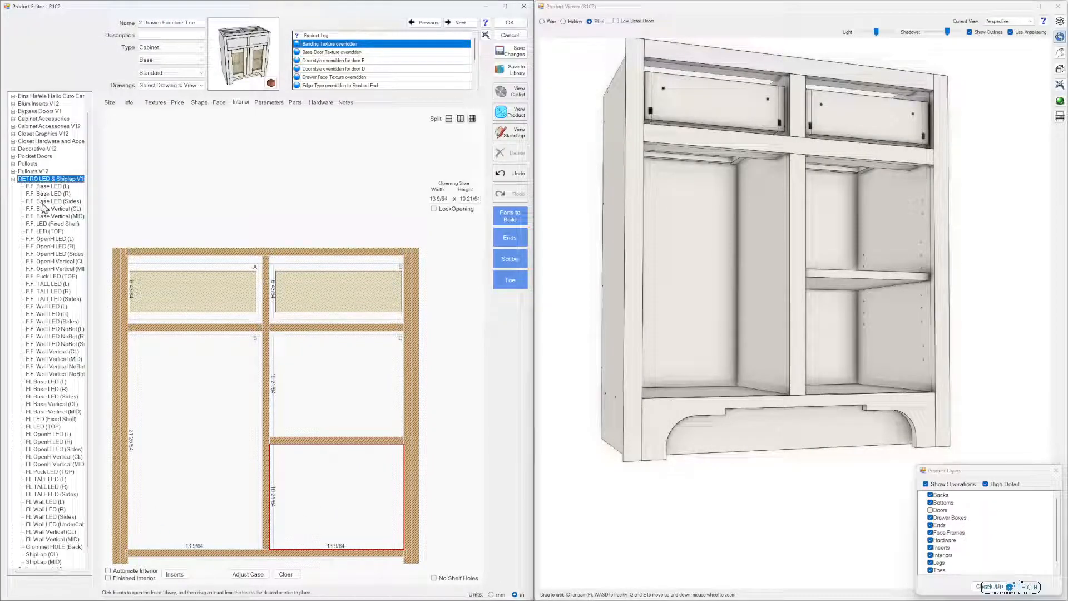
{"action": "left_click", "coordinate": [47, 194]}
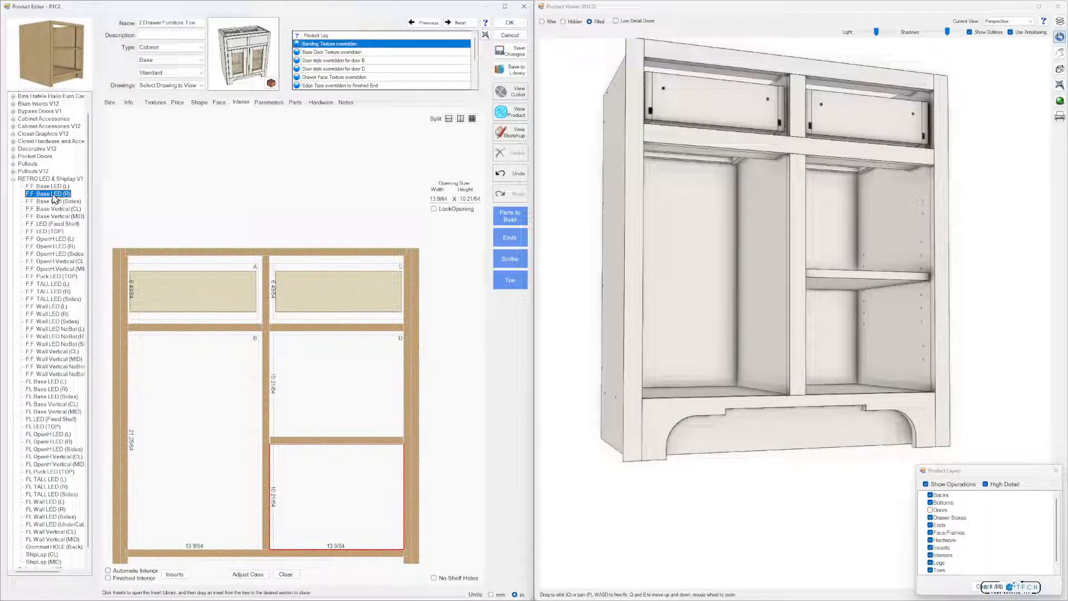
{"action": "left_click_drag", "start_coordinate": [53, 199], "coordinate": [312, 487]}
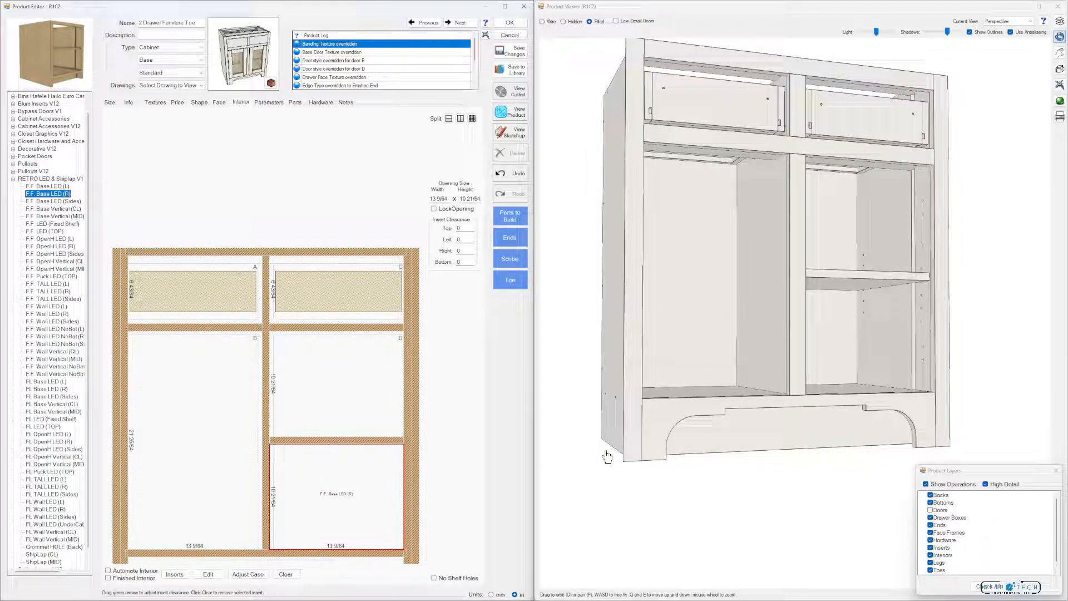
{"action": "mouse_move", "coordinate": [824, 362]}
{"action": "left_mouse_down"}
{"action": "mouse_move", "coordinate": [839, 359]}
{"action": "mouse_move", "coordinate": [867, 470]}
{"action": "mouse_move", "coordinate": [876, 379]}
{"action": "mouse_move", "coordinate": [811, 369]}
{"action": "left_mouse_up"}
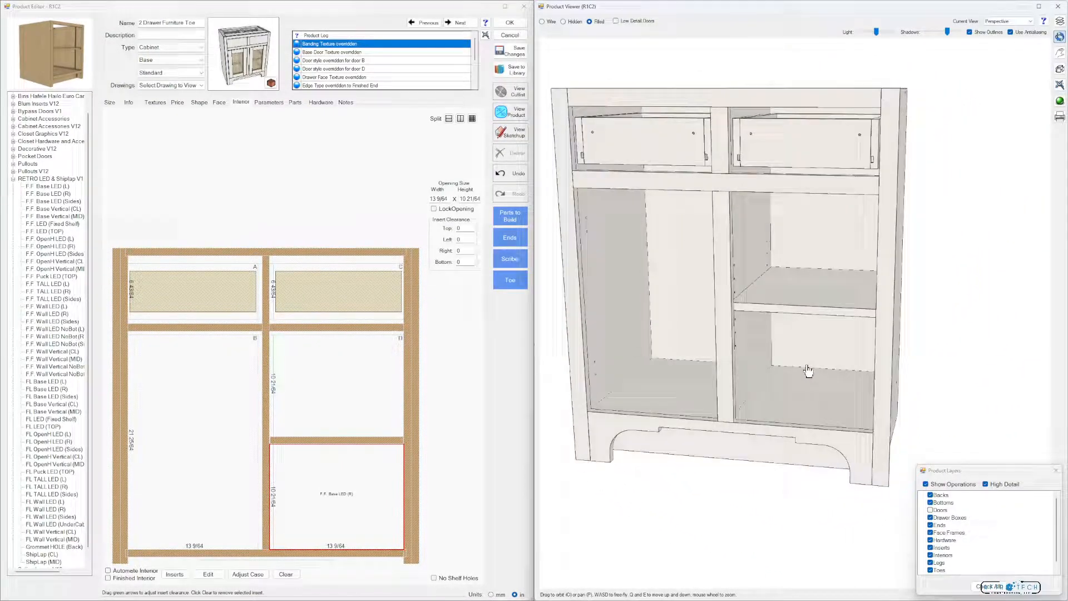
Undo the F.F. Base LED (R) placement and delete the adjustable shelf in opening D
{"action": "left_click", "coordinate": [513, 174]}
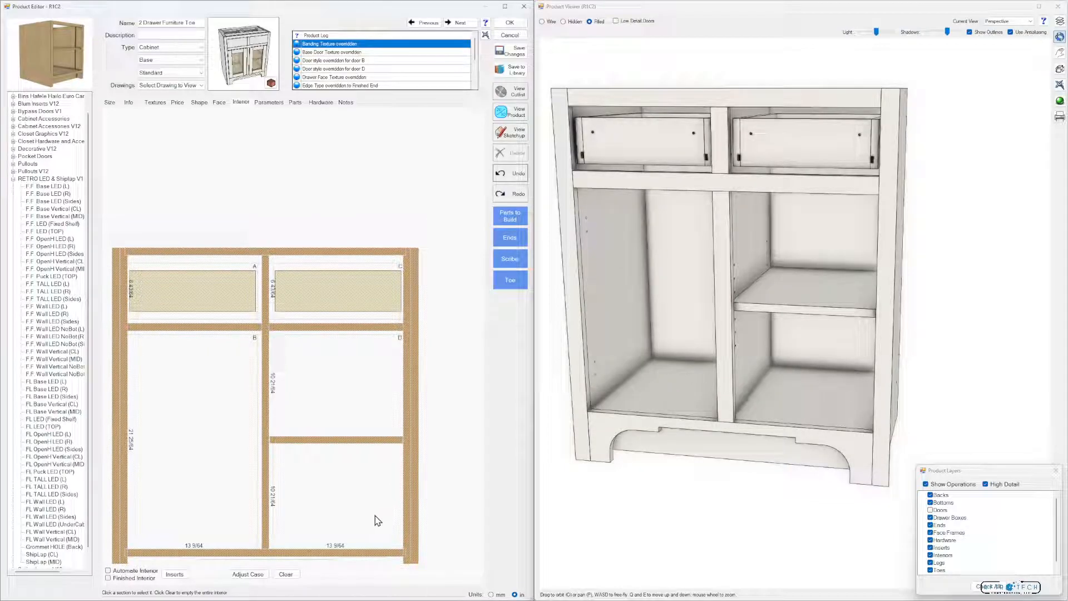
{"action": "left_click", "coordinate": [393, 444]}
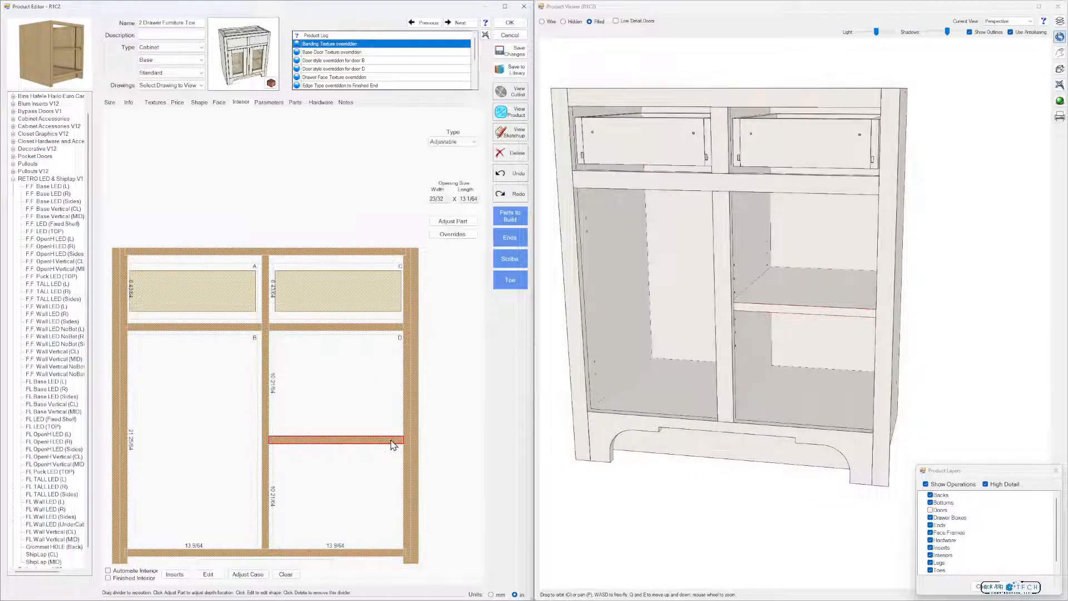
{"action": "left_click", "coordinate": [516, 155]}
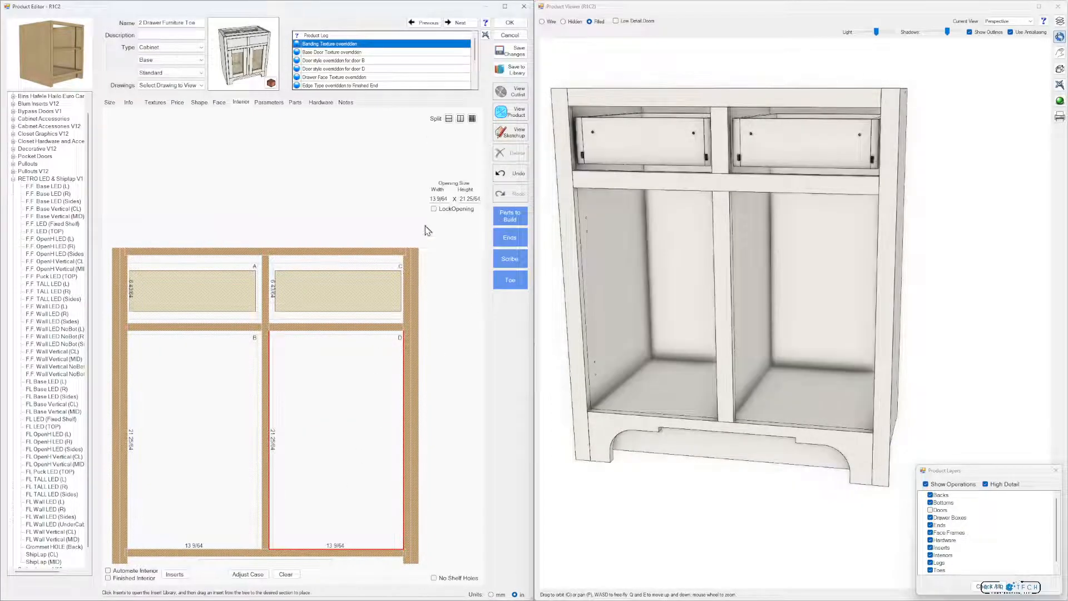
Split opening D into two side-by-side sections and change the divider type to Separator
{"action": "left_click", "coordinate": [460, 118]}
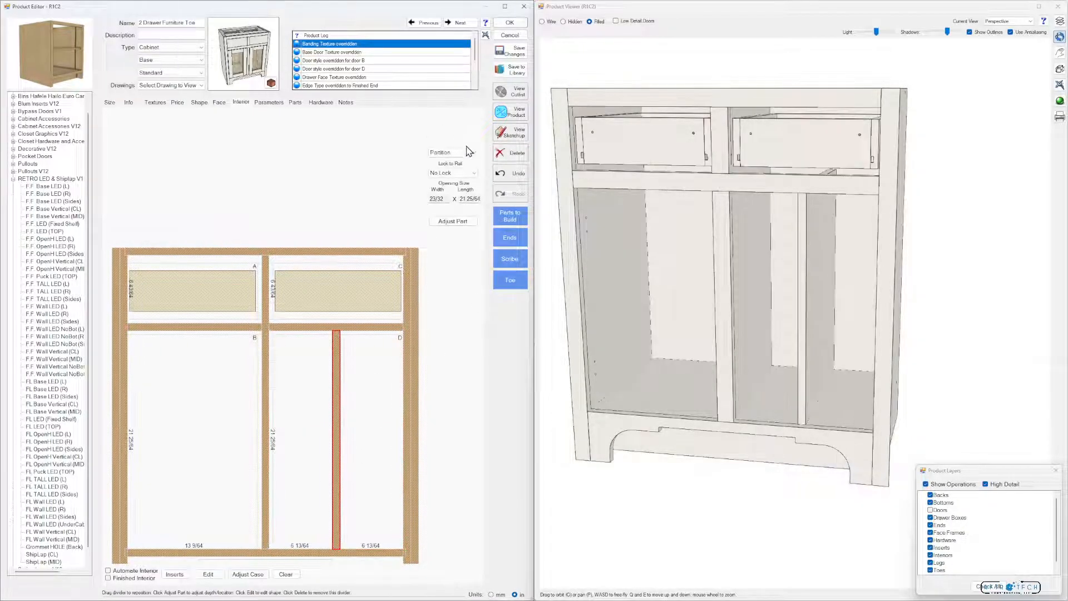
{"action": "left_click", "coordinate": [468, 152]}
{"action": "left_click", "coordinate": [459, 170]}
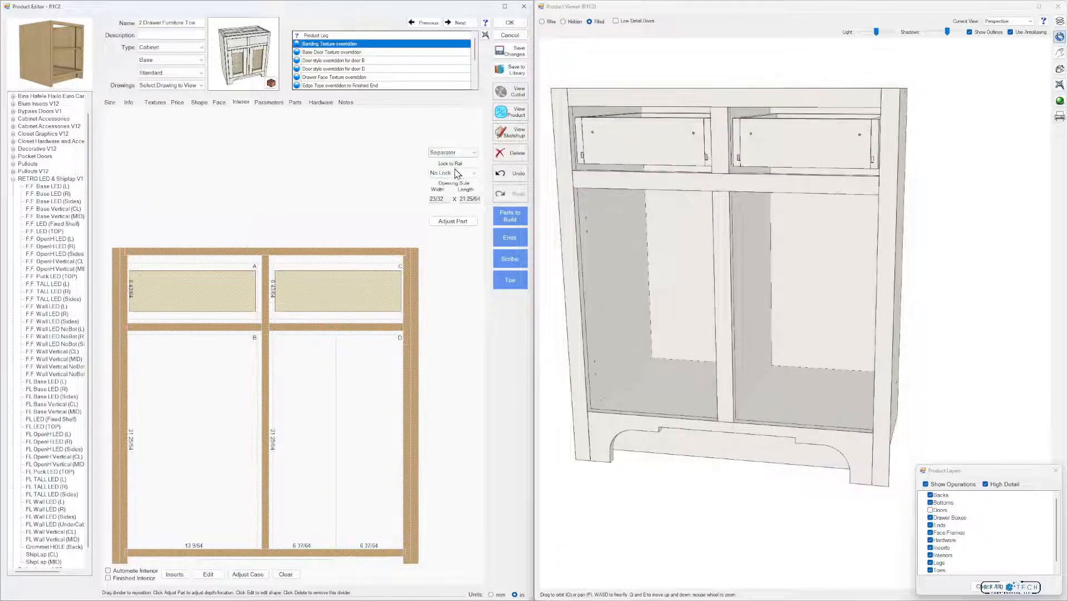
Place the F.F. OpenH LED (R) insert in the right-hand section of opening D and inspect it in 3D
{"action": "left_click", "coordinate": [372, 425]}
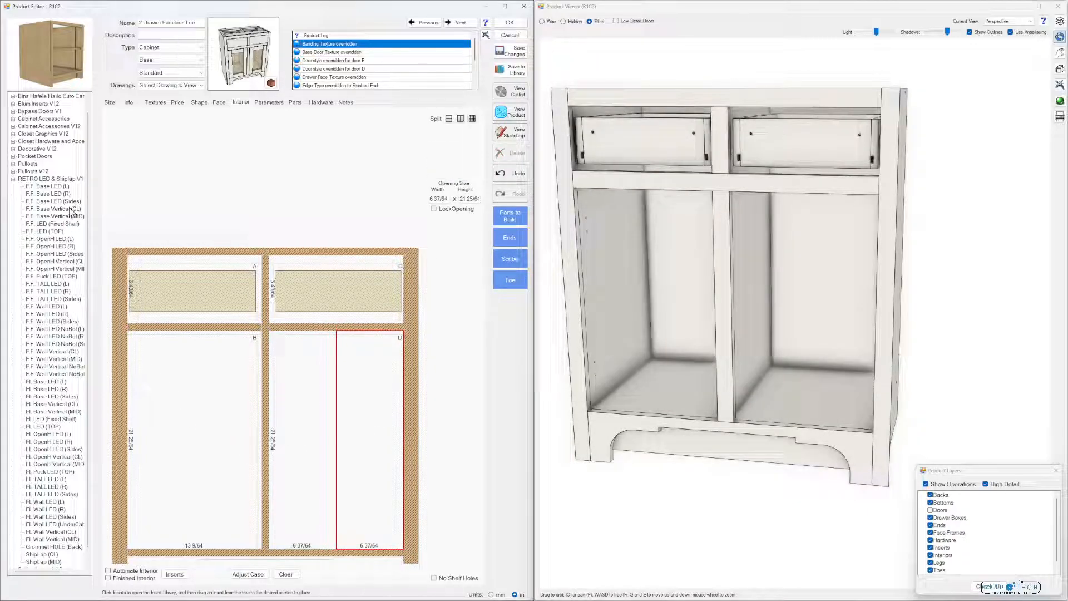
{"action": "left_click", "coordinate": [56, 247]}
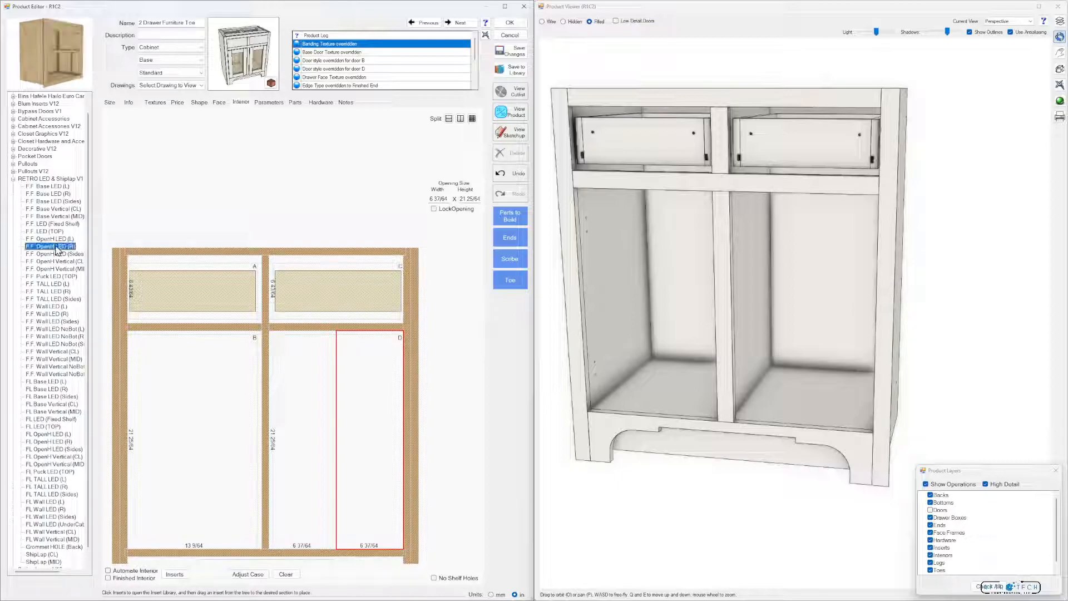
{"action": "left_click_drag", "start_coordinate": [56, 247], "coordinate": [355, 444]}
{"action": "left_click_drag", "start_coordinate": [712, 384], "coordinate": [734, 380]}
{"action": "left_click_drag", "start_coordinate": [709, 149], "coordinate": [695, 175]}
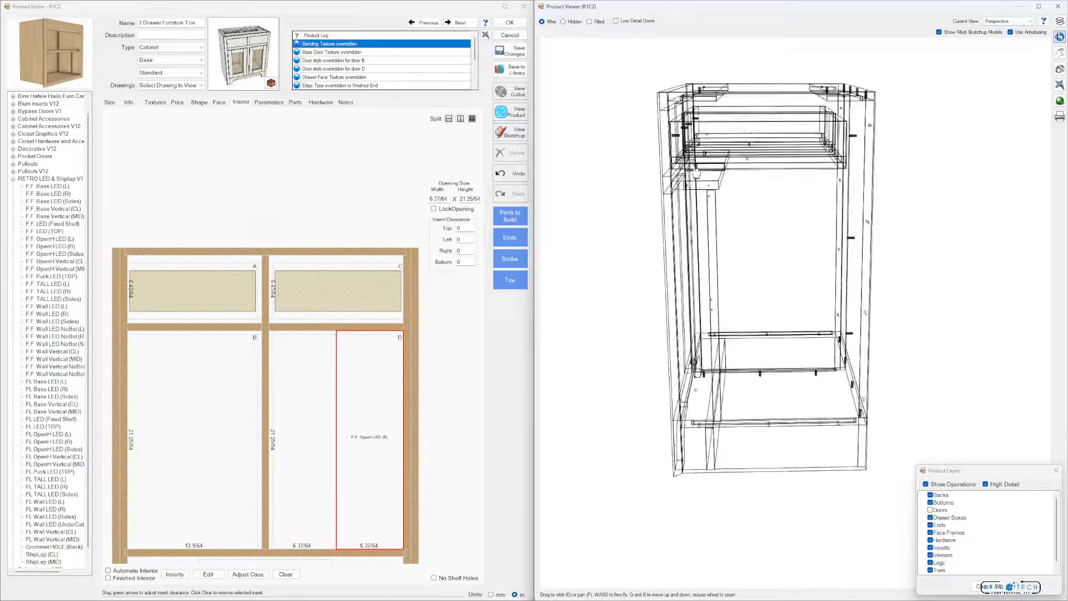
{"action": "left_click", "coordinate": [603, 21]}
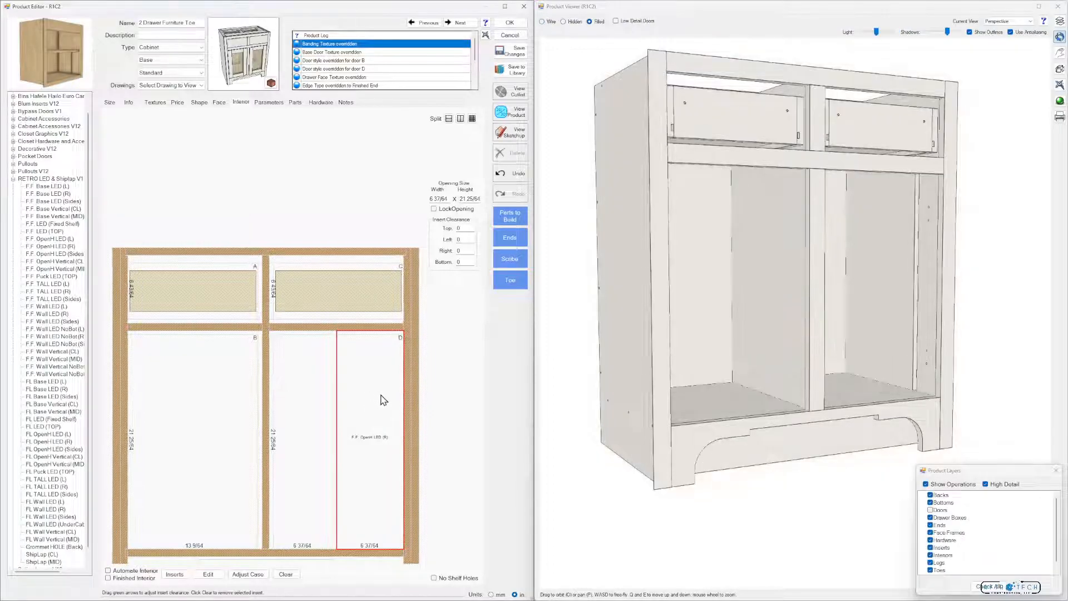
Set the F.F. OpenH LED (R) section's width to 0 and lock the opening
{"action": "left_click", "coordinate": [441, 199]}
{"action": "type", "text": "0"}
{"action": "left_click", "coordinate": [434, 208]}
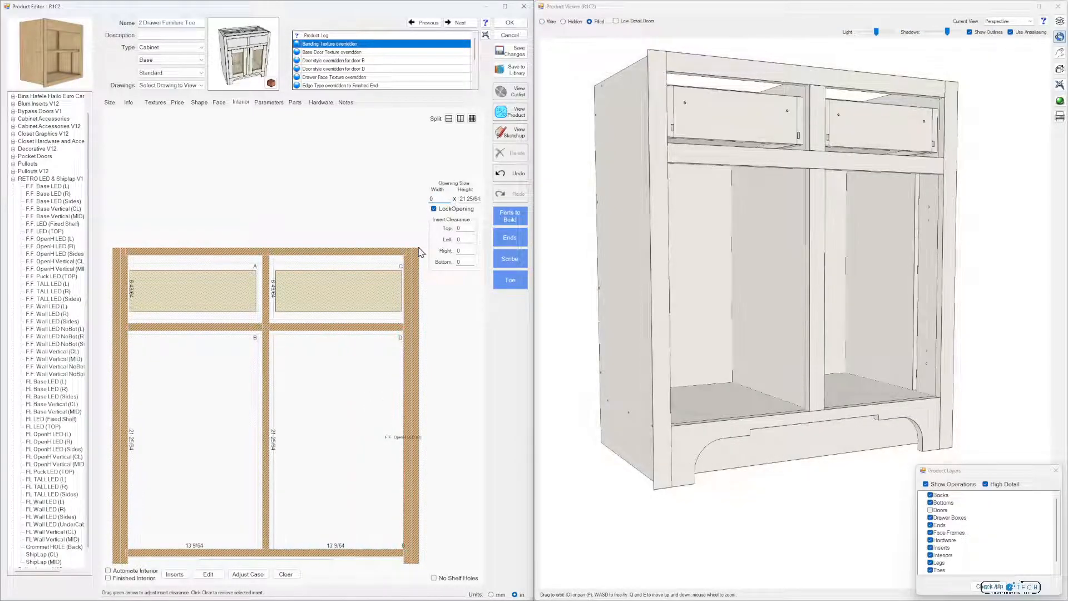
Split the remaining wide section of opening D into two stacked sections and view the result in 3D
{"action": "left_click", "coordinate": [335, 429]}
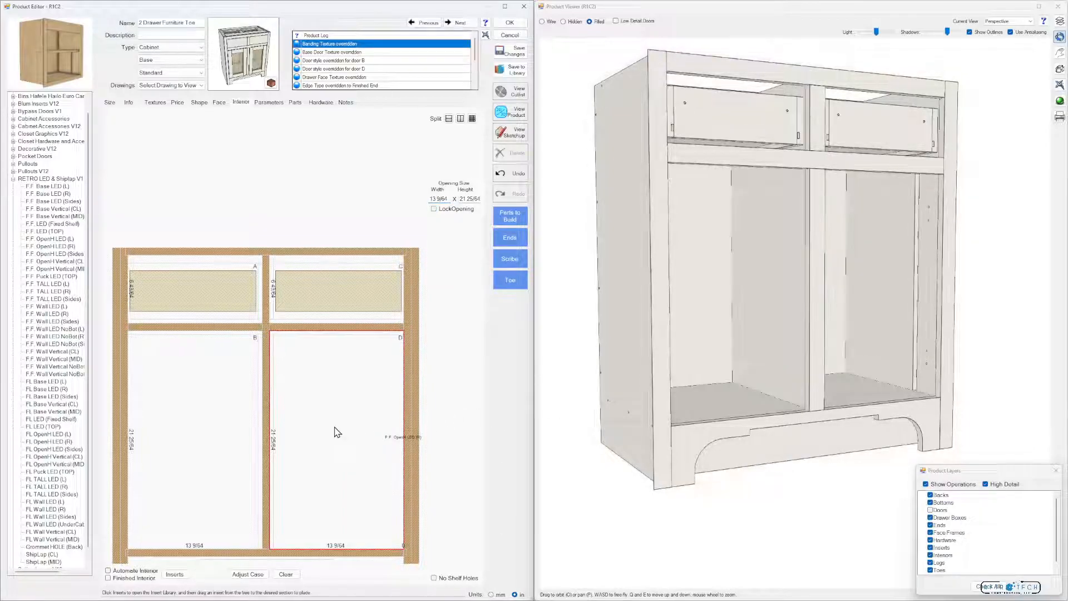
{"action": "left_click", "coordinate": [448, 118]}
{"action": "mouse_move", "coordinate": [705, 401]}
{"action": "left_mouse_down"}
{"action": "mouse_move", "coordinate": [783, 392]}
{"action": "mouse_move", "coordinate": [715, 400]}
{"action": "left_mouse_up"}
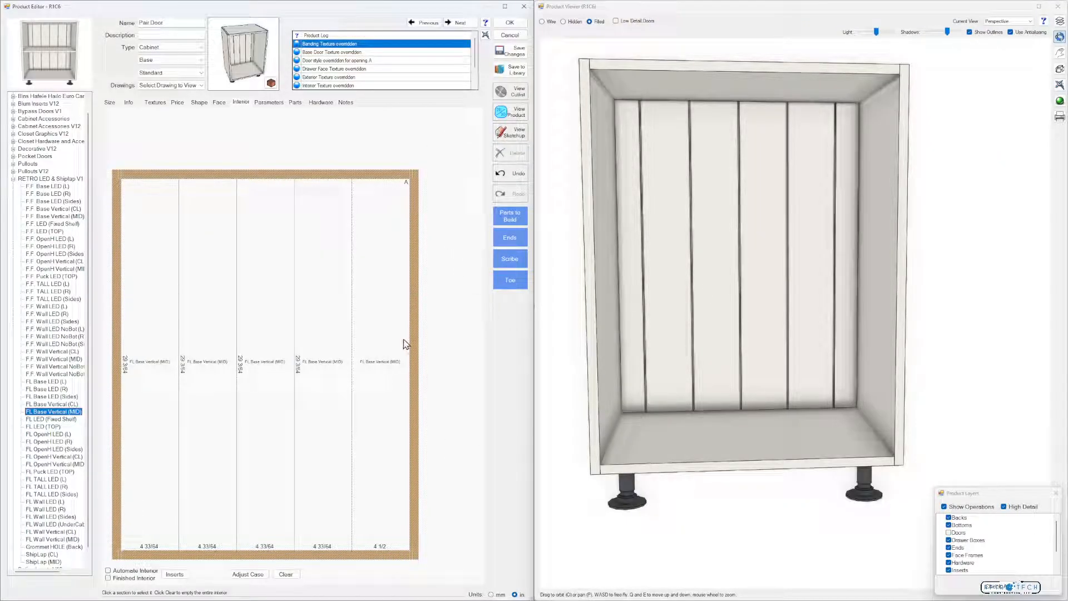
View the Pair Door cabinet's shiplap back in 3D and clear its FL Base Vertical (MID) interior
{"action": "mouse_move", "coordinate": [744, 301]}
{"action": "left_mouse_down"}
{"action": "mouse_move", "coordinate": [781, 270]}
{"action": "mouse_move", "coordinate": [780, 289]}
{"action": "mouse_move", "coordinate": [843, 268]}
{"action": "mouse_move", "coordinate": [776, 266]}
{"action": "left_mouse_up"}
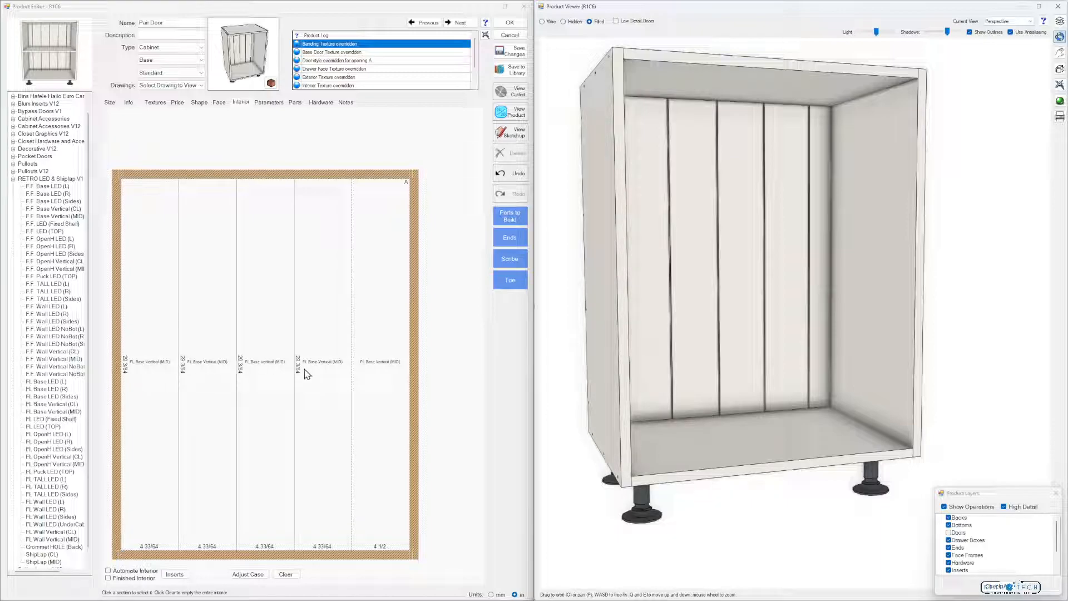
{"action": "mouse_move", "coordinate": [557, 347]}
{"action": "left_mouse_down"}
{"action": "mouse_move", "coordinate": [586, 360]}
{"action": "mouse_move", "coordinate": [563, 374]}
{"action": "left_mouse_up"}
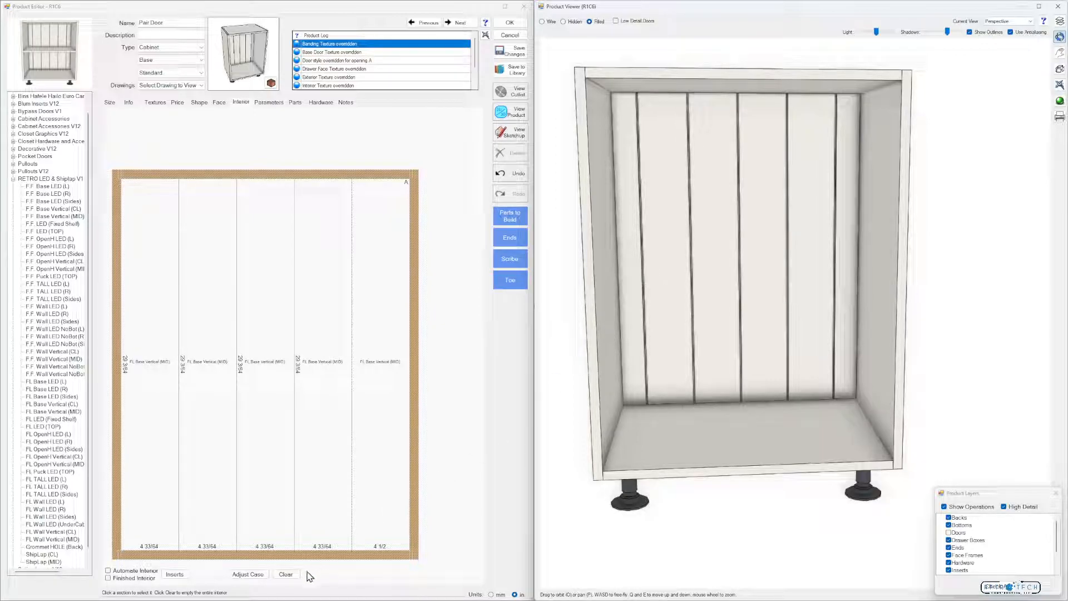
{"action": "left_click", "coordinate": [286, 575]}
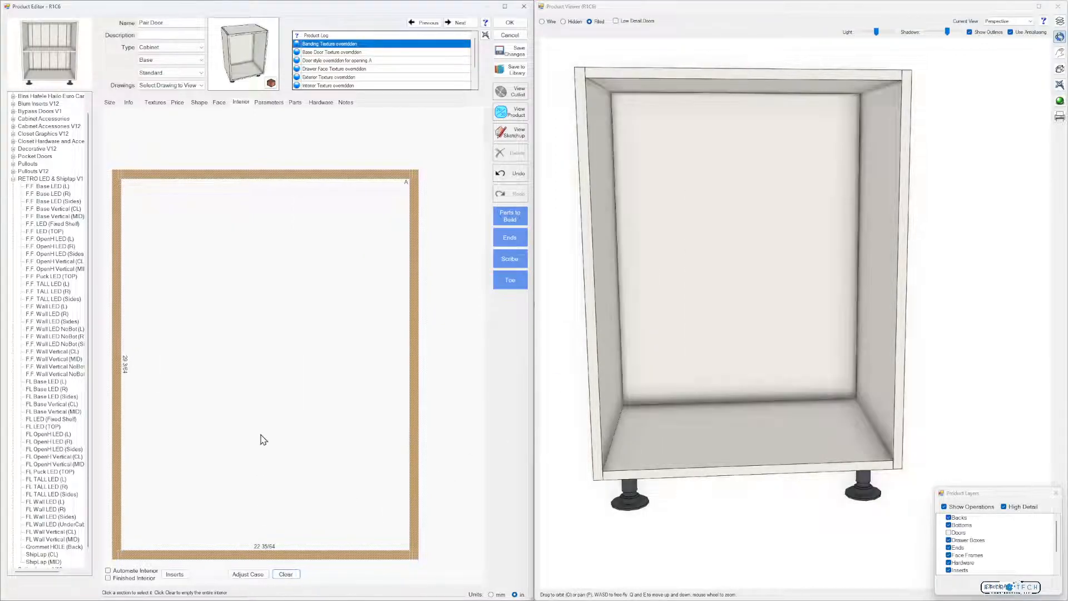
Place the FL Base Vertical (CL) insert in the first four vertical sections from the left and view the grooves in 3D
{"action": "left_click", "coordinate": [53, 405]}
{"action": "left_click_drag", "start_coordinate": [98, 408], "coordinate": [161, 420]}
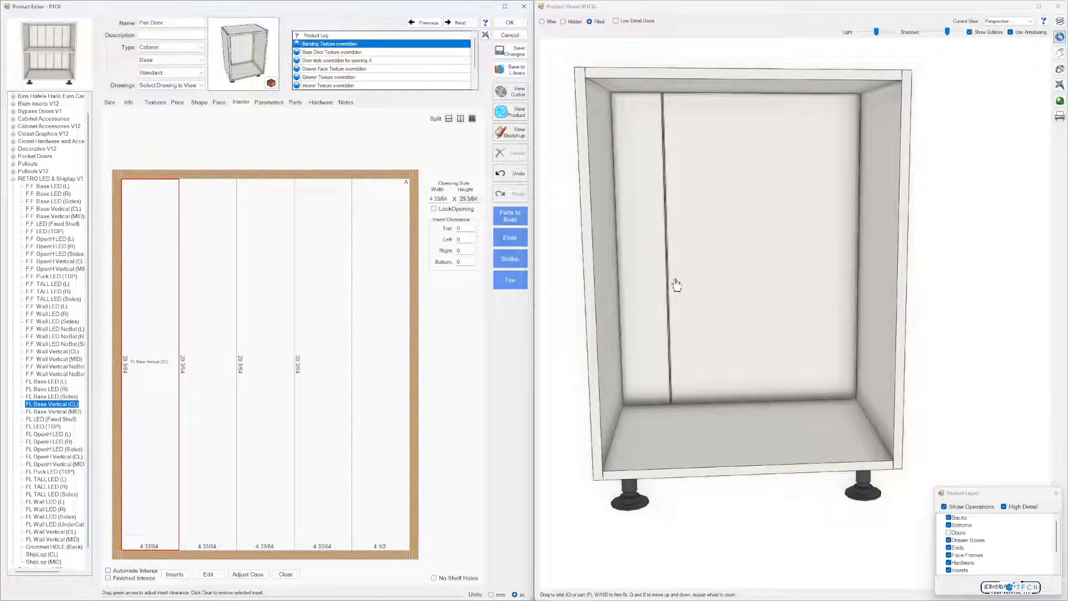
{"action": "left_click_drag", "start_coordinate": [71, 410], "coordinate": [206, 409]}
{"action": "left_click_drag", "start_coordinate": [65, 408], "coordinate": [261, 389]}
{"action": "left_click_drag", "start_coordinate": [66, 408], "coordinate": [324, 408]}
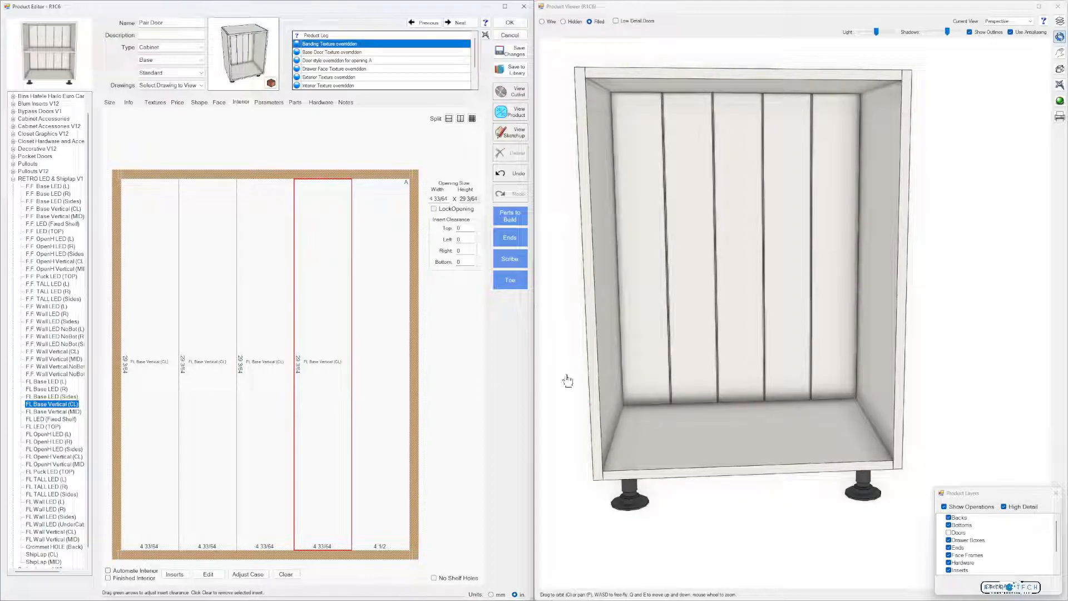
{"action": "mouse_move", "coordinate": [665, 410]}
{"action": "left_mouse_down"}
{"action": "mouse_move", "coordinate": [666, 401]}
{"action": "mouse_move", "coordinate": [668, 410]}
{"action": "left_mouse_up"}
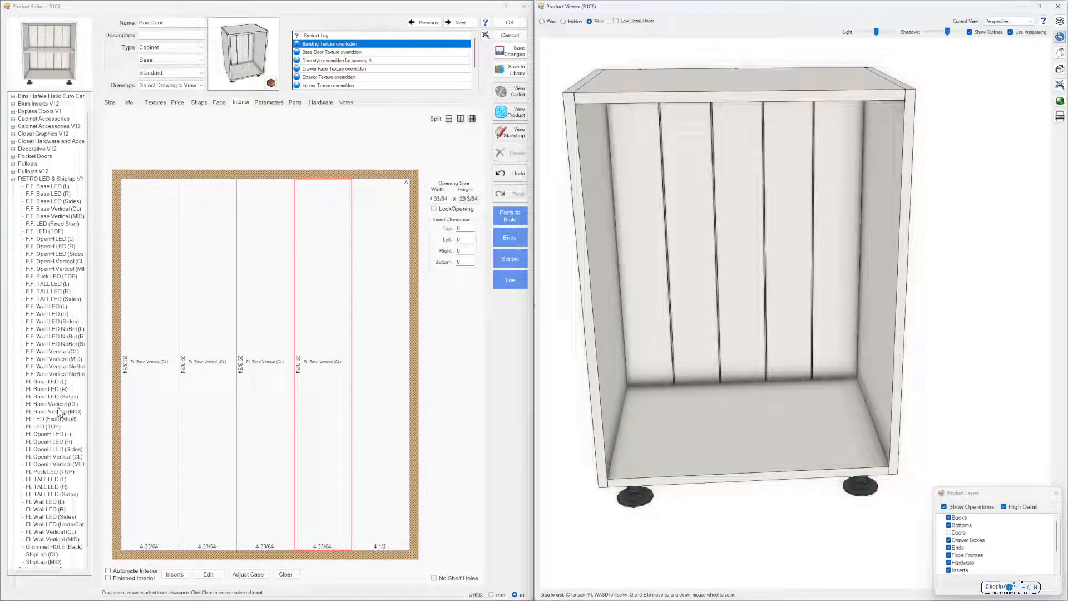
Try the FL Base Vertical (CL) insert in the rightmost section, inspect the back beside the side panel, and undo the placement
{"action": "left_click_drag", "start_coordinate": [62, 406], "coordinate": [378, 385]}
{"action": "left_click_drag", "start_coordinate": [779, 415], "coordinate": [835, 396]}
{"action": "left_click", "coordinate": [1060, 53]}
{"action": "scroll", "coordinate": [859, 255], "scroll_direction": "up", "scroll_amount": 6}
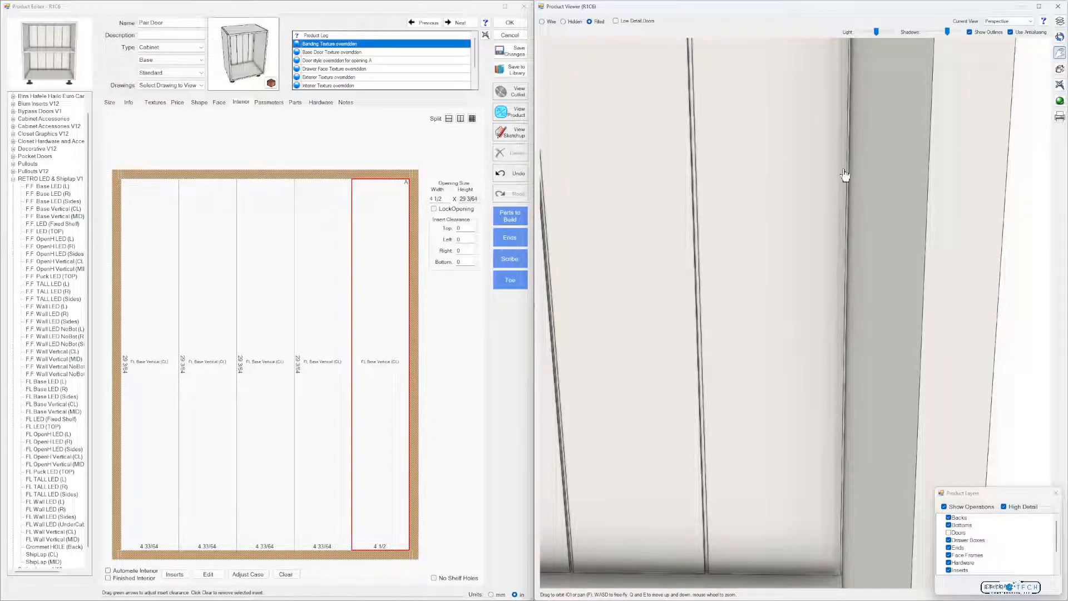
{"action": "scroll", "coordinate": [845, 174], "scroll_direction": "down", "scroll_amount": 5}
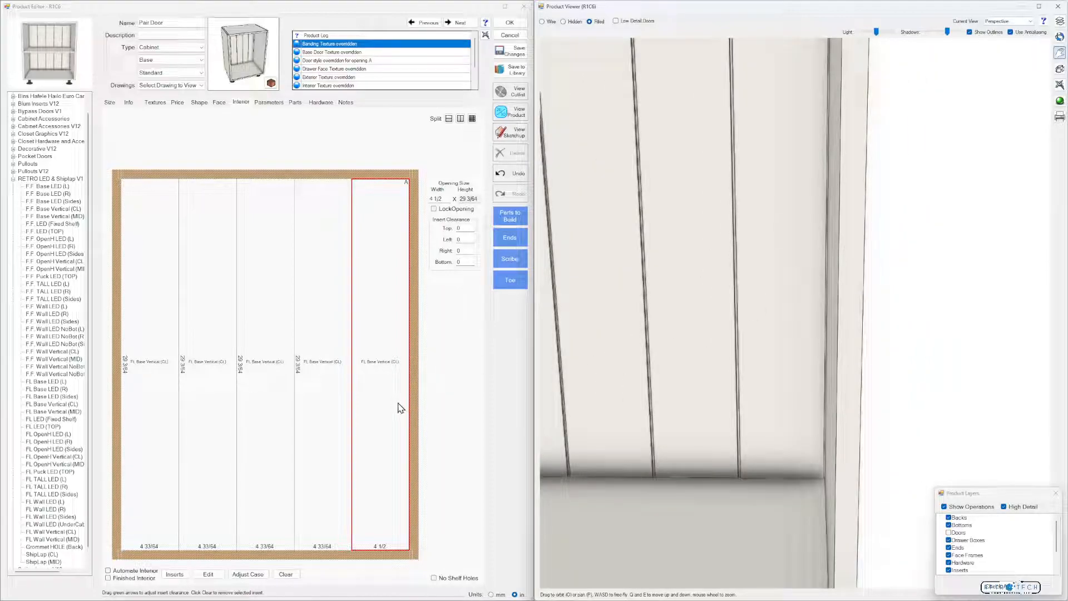
{"action": "left_click", "coordinate": [505, 176]}
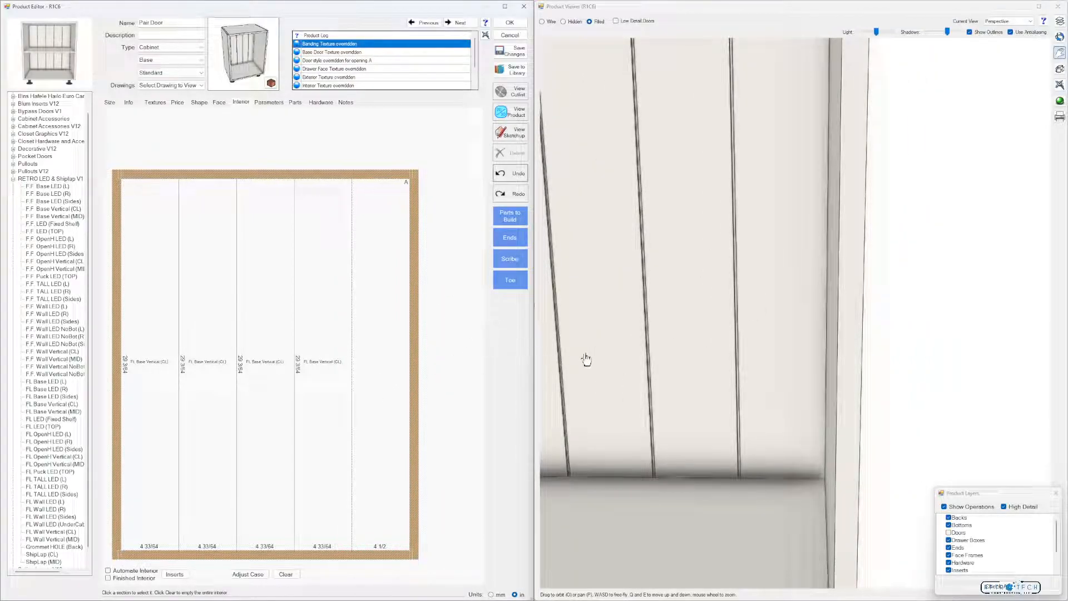
Add a parameter override for Width of LED Dado For Back of Cabinet (LEDDadoWB) and set it to 1
{"action": "left_click", "coordinate": [701, 279]}
{"action": "scroll", "coordinate": [701, 279], "scroll_direction": "down", "scroll_amount": 5}
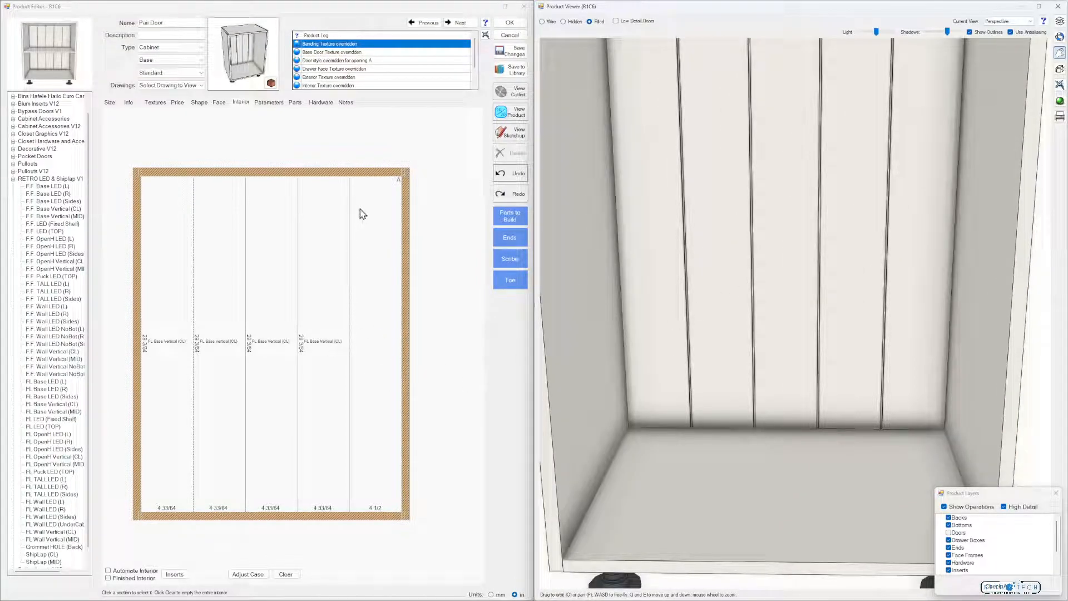
{"action": "left_click", "coordinate": [268, 106]}
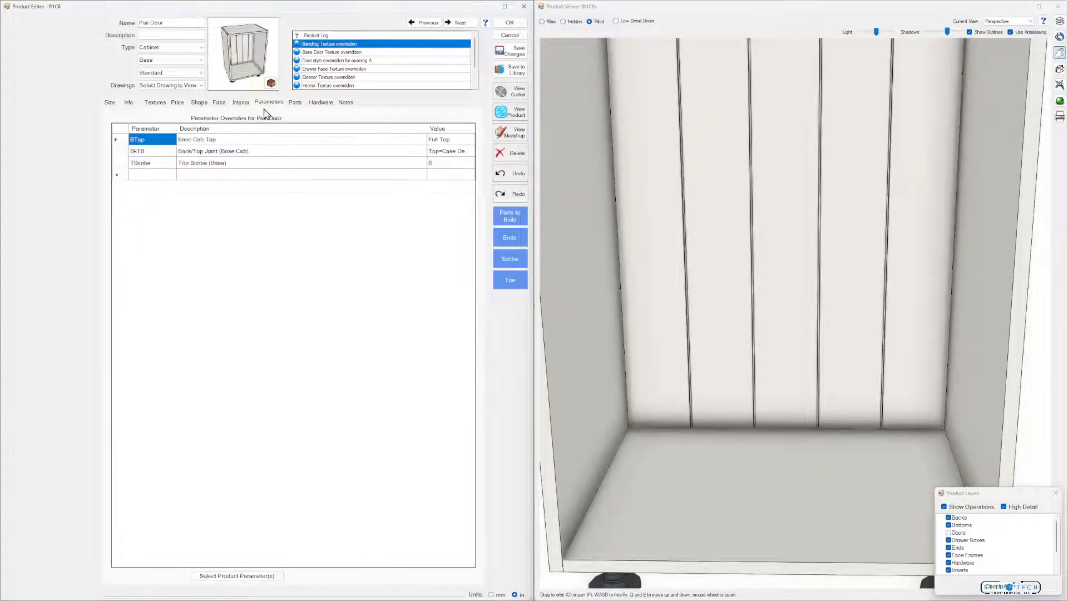
{"action": "left_click", "coordinate": [165, 177]}
{"action": "left_click", "coordinate": [244, 575]}
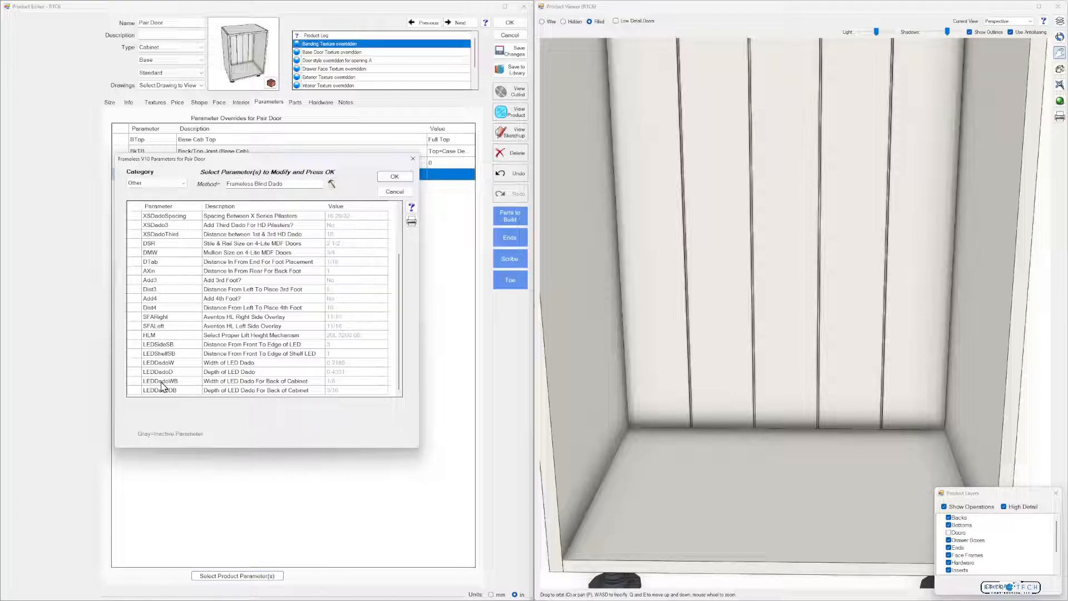
{"action": "left_click", "coordinate": [162, 382]}
{"action": "left_click", "coordinate": [395, 176]}
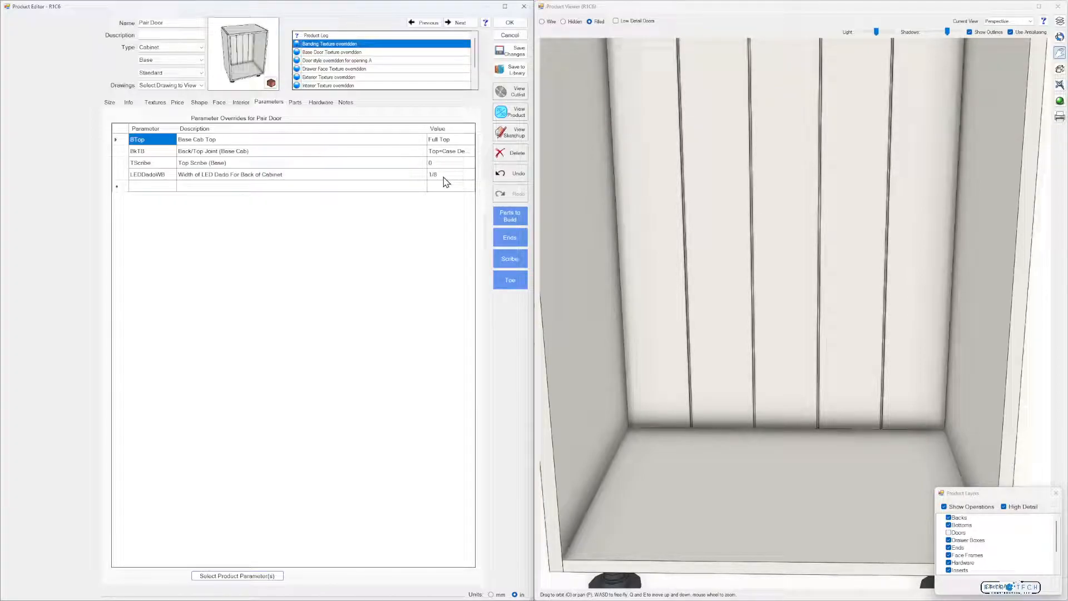
{"action": "left_click", "coordinate": [443, 176]}
{"action": "type", "text": "1"}
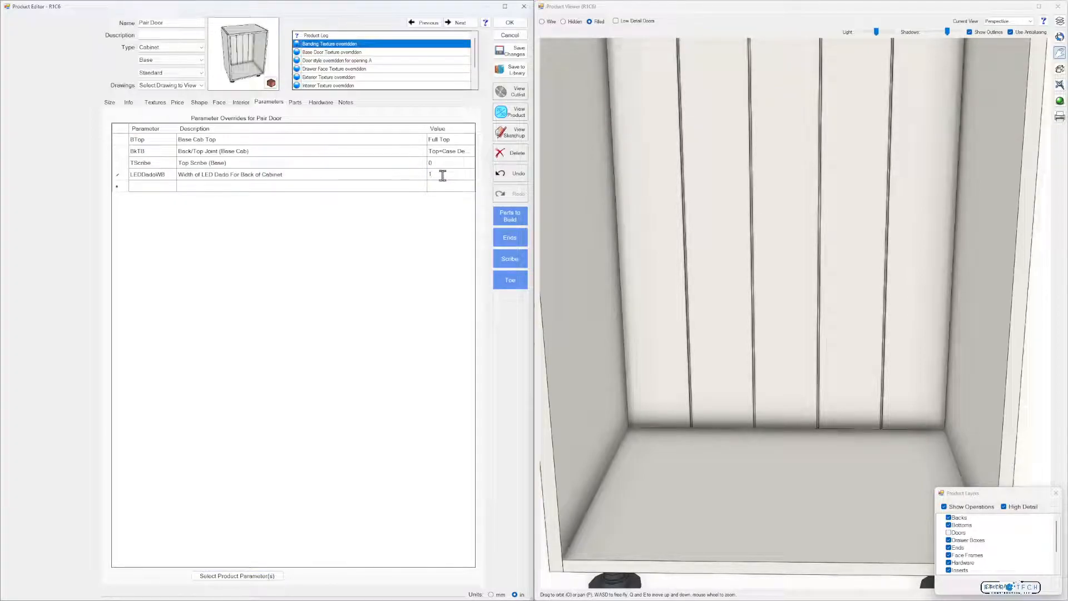
{"action": "key", "text": "Return"}
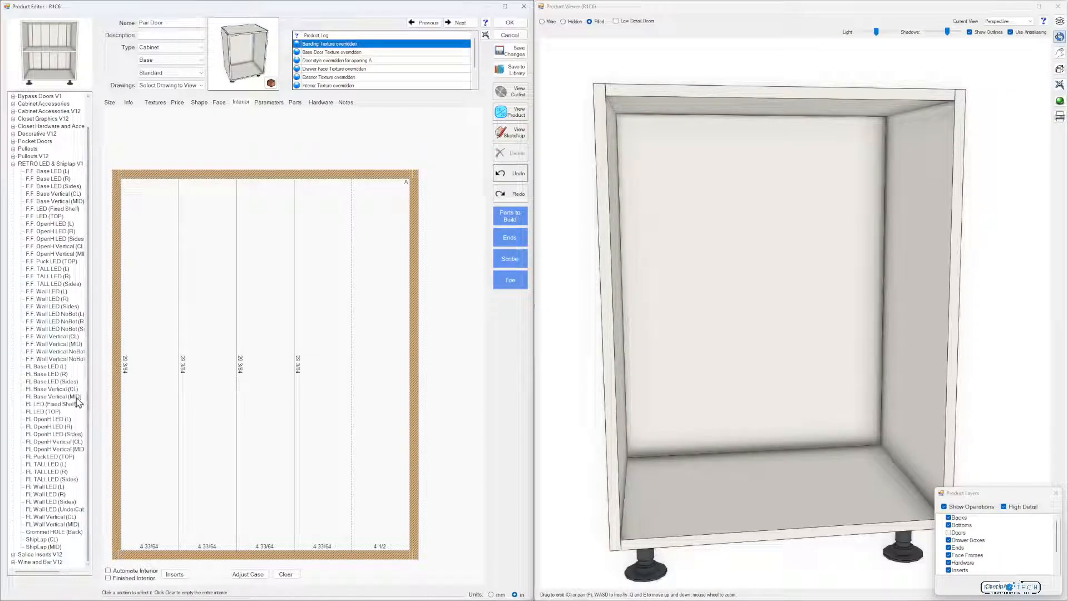
Place the FL Base Vertical (MID) insert in all five vertical sections of the Pair Door cabinet and view the grooves in 3D
{"action": "left_click_drag", "start_coordinate": [77, 401], "coordinate": [149, 433]}
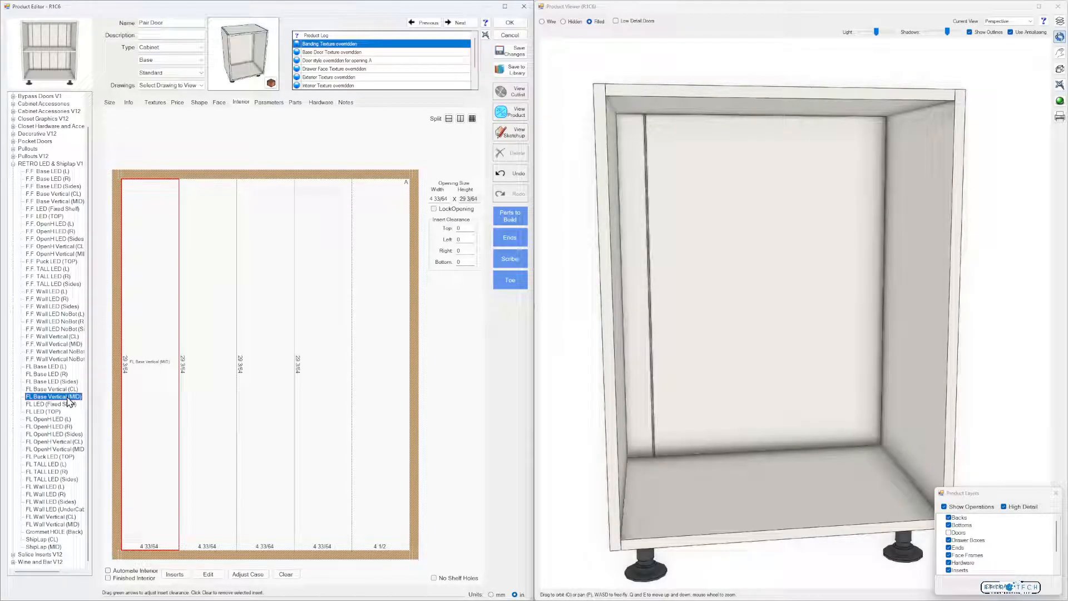
{"action": "left_click_drag", "start_coordinate": [68, 398], "coordinate": [212, 441]}
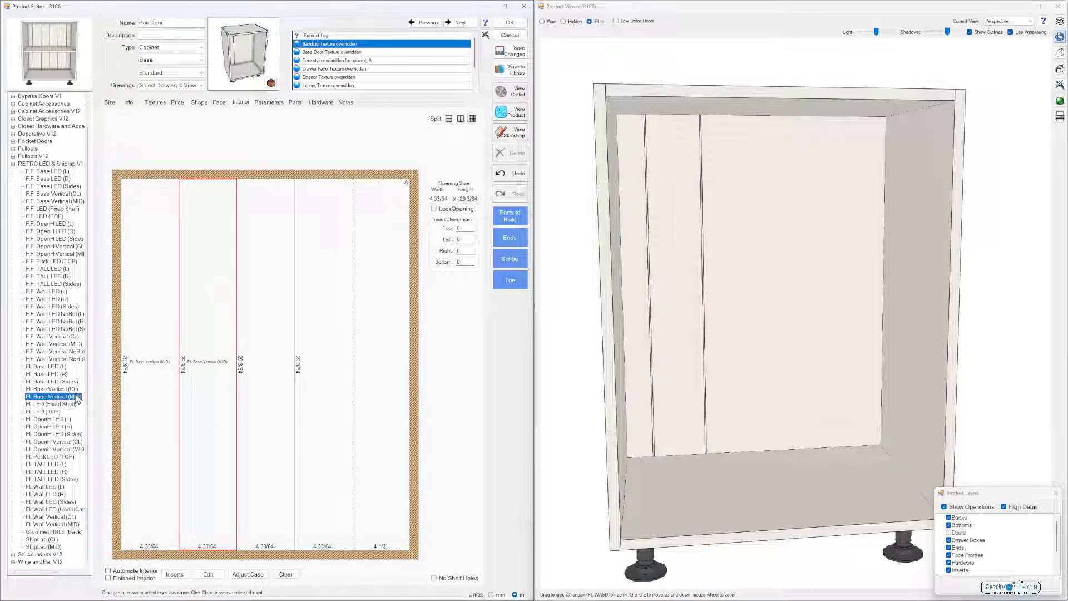
{"action": "left_click_drag", "start_coordinate": [74, 399], "coordinate": [170, 416]}
{"action": "left_click_drag", "start_coordinate": [259, 415], "coordinate": [259, 415]}
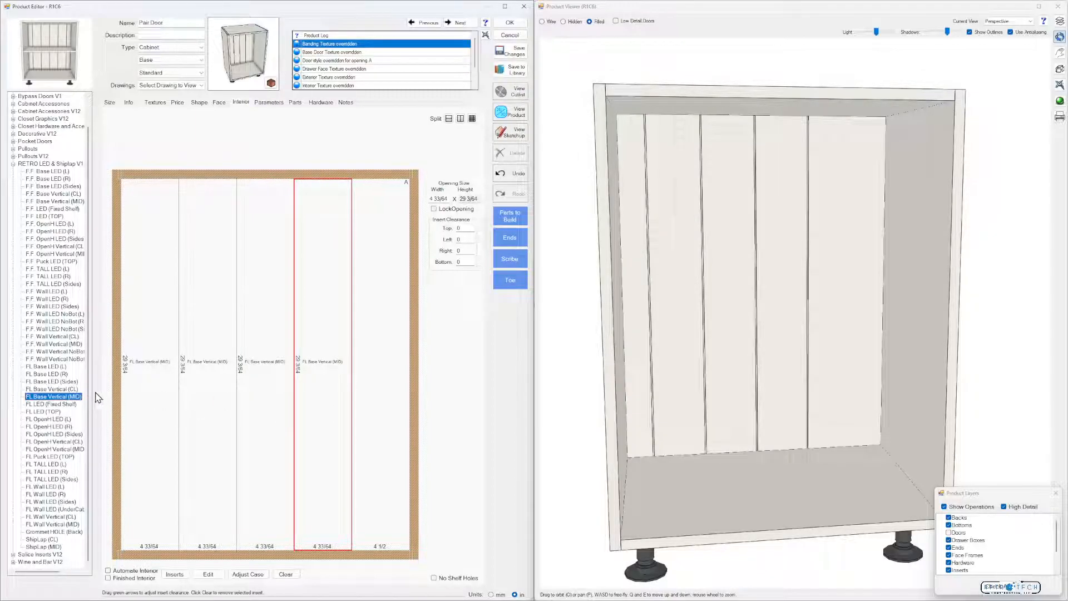
{"action": "left_click_drag", "start_coordinate": [126, 397], "coordinate": [377, 399]}
{"action": "left_click_drag", "start_coordinate": [659, 438], "coordinate": [685, 333]}
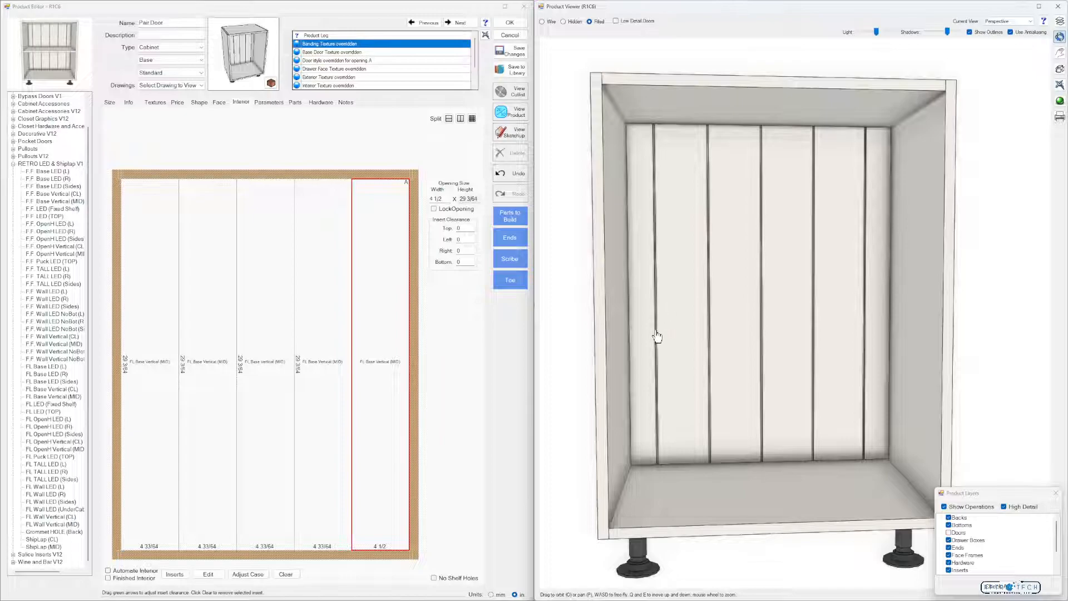
{"action": "left_click", "coordinate": [420, 470]}
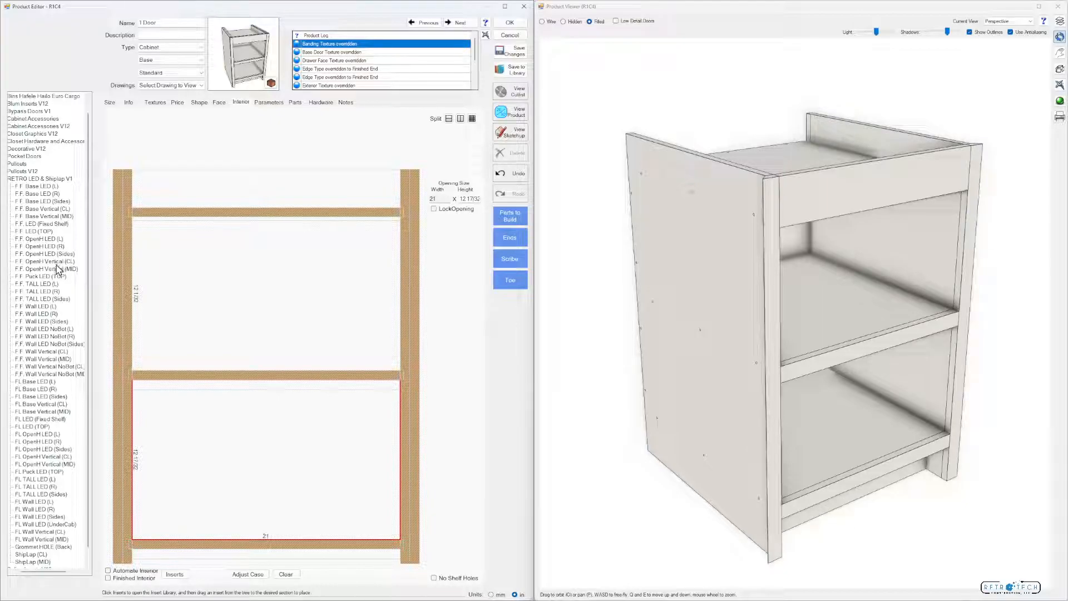
Try F.F. OpenH Vertical (MID) in the 1 Door cabinet's lower opening, undo it, and split that opening into three equal vertical sections
{"action": "left_click_drag", "start_coordinate": [59, 271], "coordinate": [266, 463]}
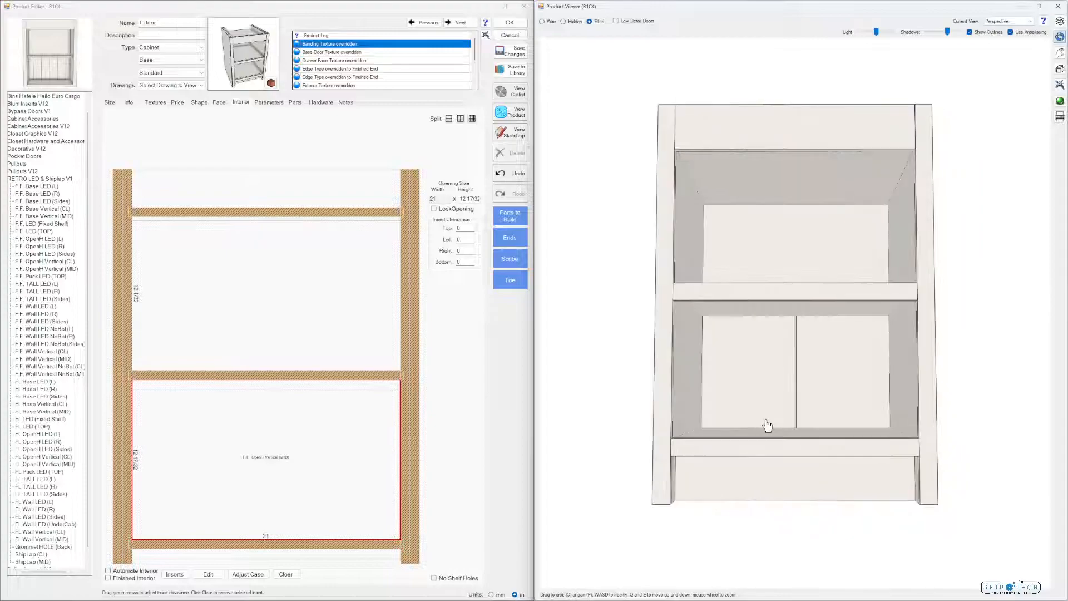
{"action": "key", "text": "ctrl+z"}
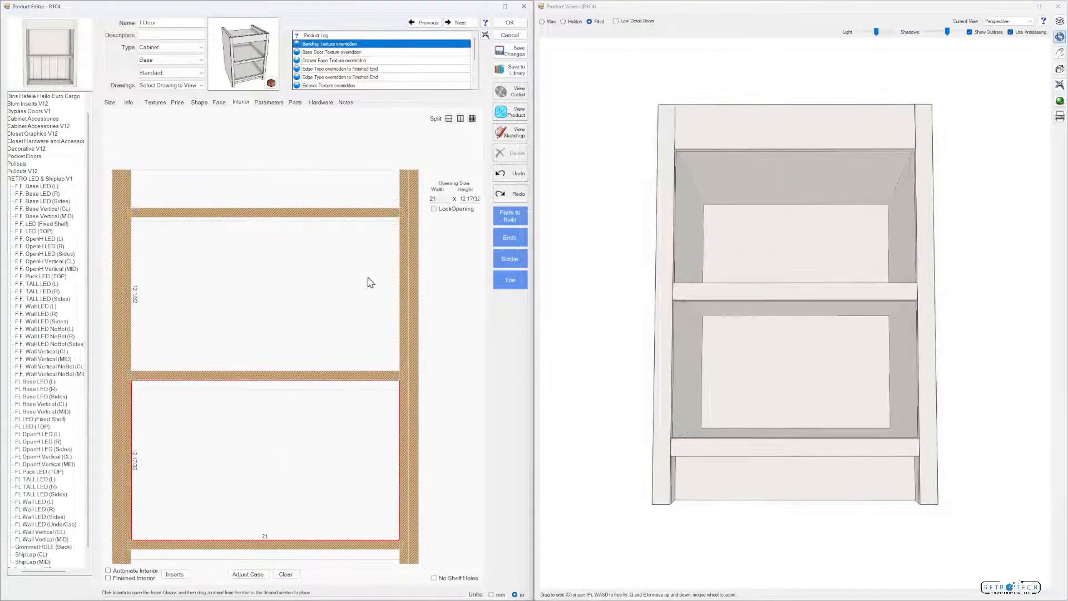
{"action": "left_click", "coordinate": [472, 118]}
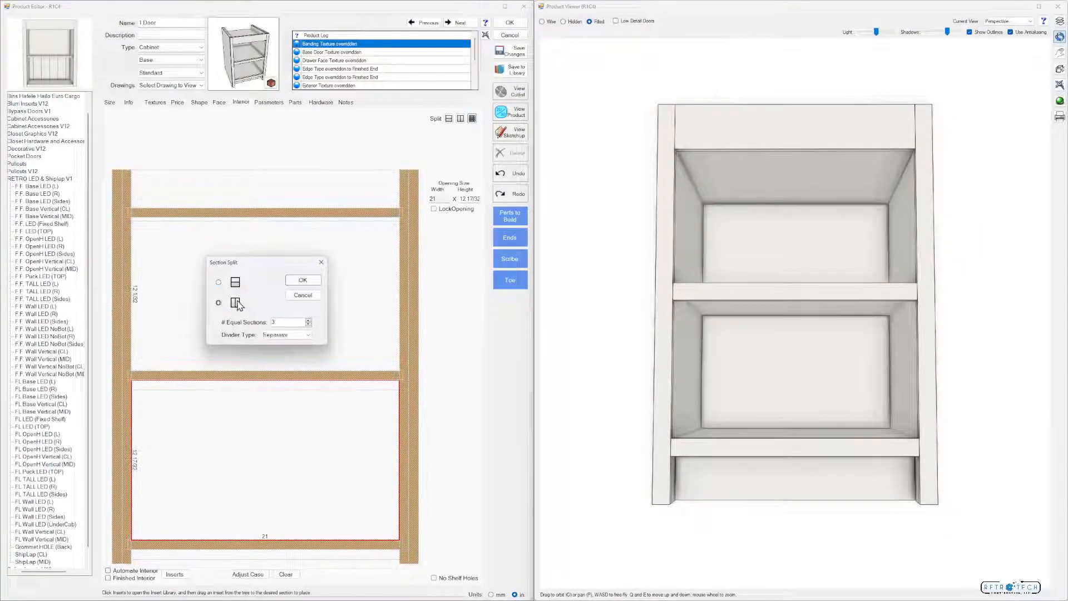
{"action": "left_click", "coordinate": [302, 280]}
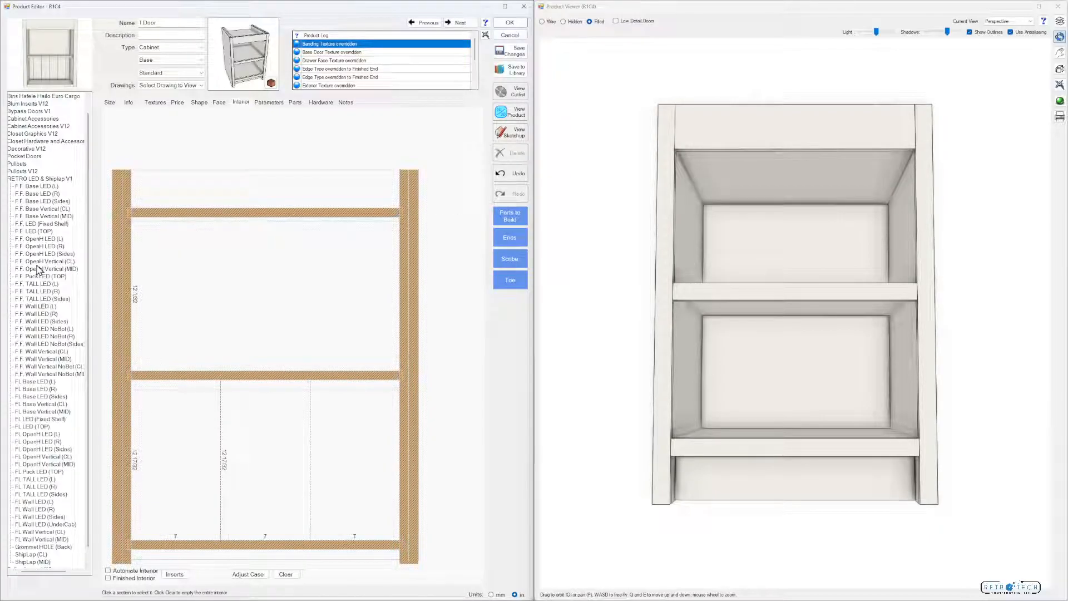
Place the F.F. OpenH Vertical (MID) insert in each of the three lower sections and view the back in 3D
{"action": "mouse_move", "coordinate": [54, 272]}
{"action": "left_mouse_down"}
{"action": "mouse_move", "coordinate": [134, 354]}
{"action": "mouse_move", "coordinate": [186, 440]}
{"action": "left_mouse_up"}
{"action": "left_click_drag", "start_coordinate": [73, 272], "coordinate": [250, 459]}
{"action": "left_click_drag", "start_coordinate": [73, 272], "coordinate": [336, 443]}
{"action": "left_click_drag", "start_coordinate": [689, 470], "coordinate": [744, 465]}
Move the middle rail upward in the 1 Door cabinet's face layout and check the shelf and grooves in 3D
{"action": "left_click", "coordinate": [362, 334]}
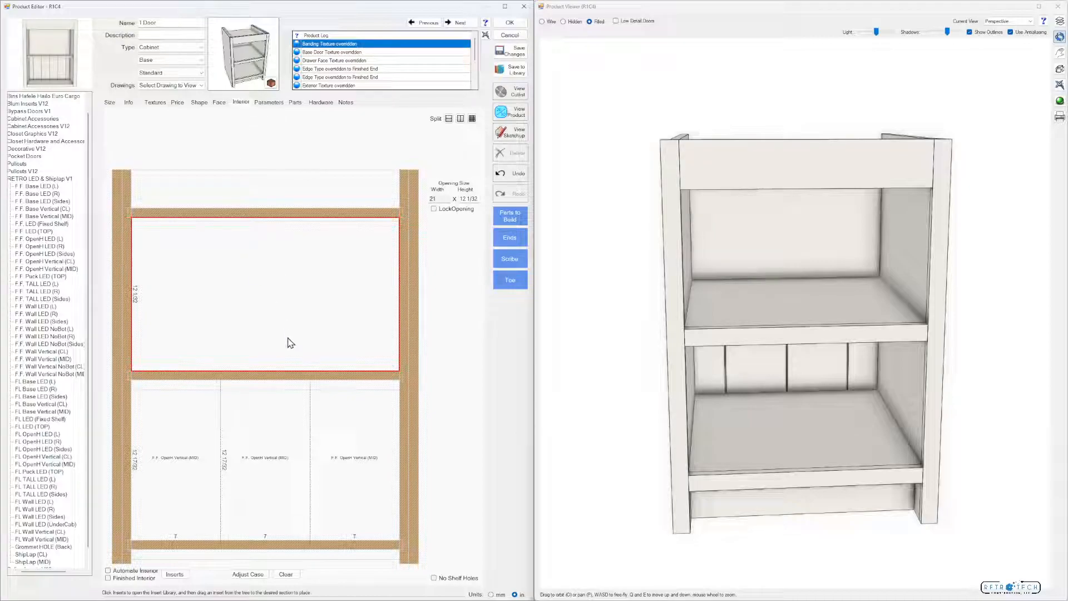
{"action": "left_click", "coordinate": [285, 379]}
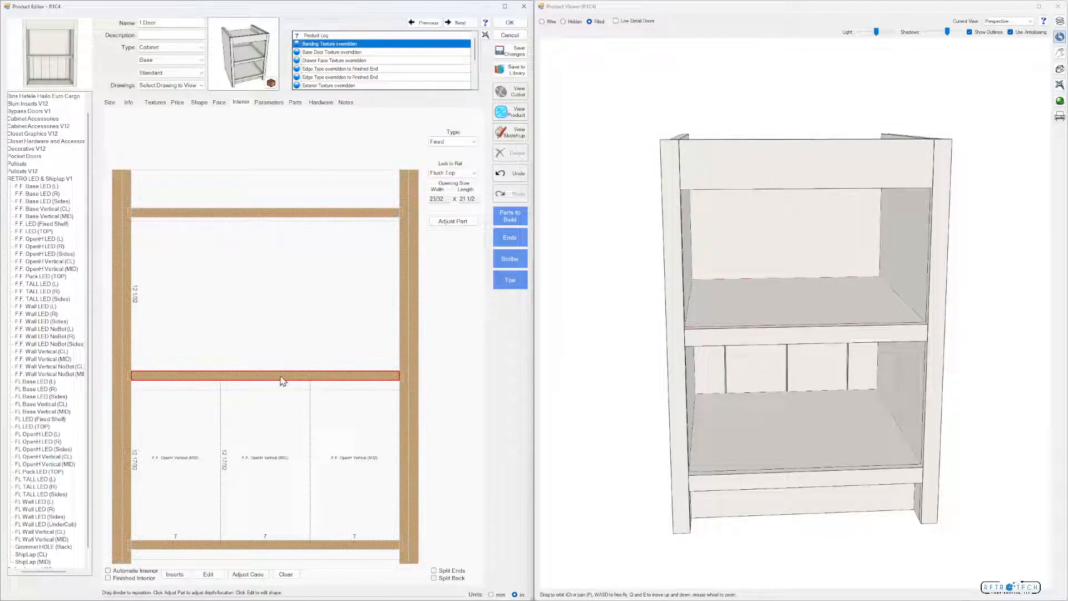
{"action": "left_click", "coordinate": [222, 103]}
{"action": "left_click", "coordinate": [287, 383]}
{"action": "left_click_drag", "start_coordinate": [284, 383], "coordinate": [297, 346]}
{"action": "left_click_drag", "start_coordinate": [694, 418], "coordinate": [699, 408]}
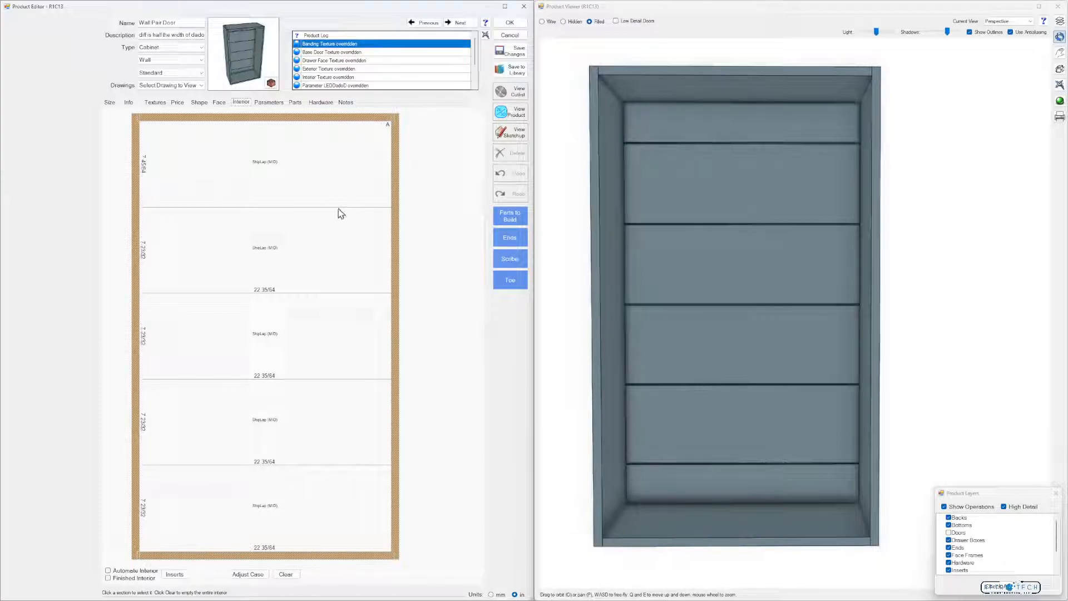
Replace ShipLap (MID) with ShipLap (CL) in the Wall Pair Door's lower four sections and clear the insert from the top section
{"action": "left_click", "coordinate": [298, 579]}
{"action": "left_click", "coordinate": [274, 527]}
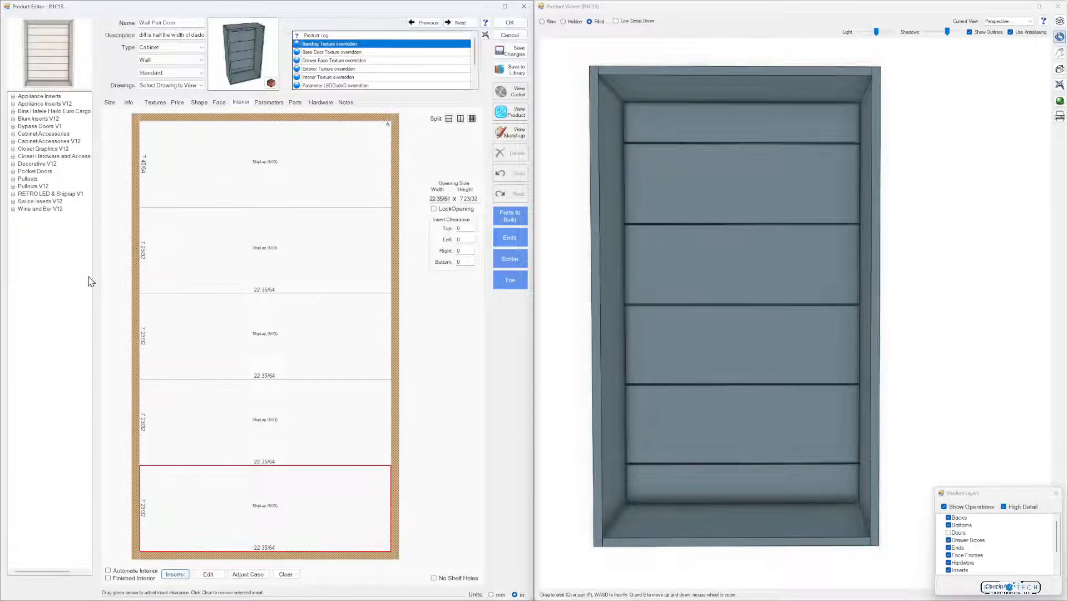
{"action": "double_click", "coordinate": [53, 202]}
{"action": "left_click", "coordinate": [50, 540]}
{"action": "left_click_drag", "start_coordinate": [217, 522], "coordinate": [220, 520]}
{"action": "left_click_drag", "start_coordinate": [53, 540], "coordinate": [246, 432]}
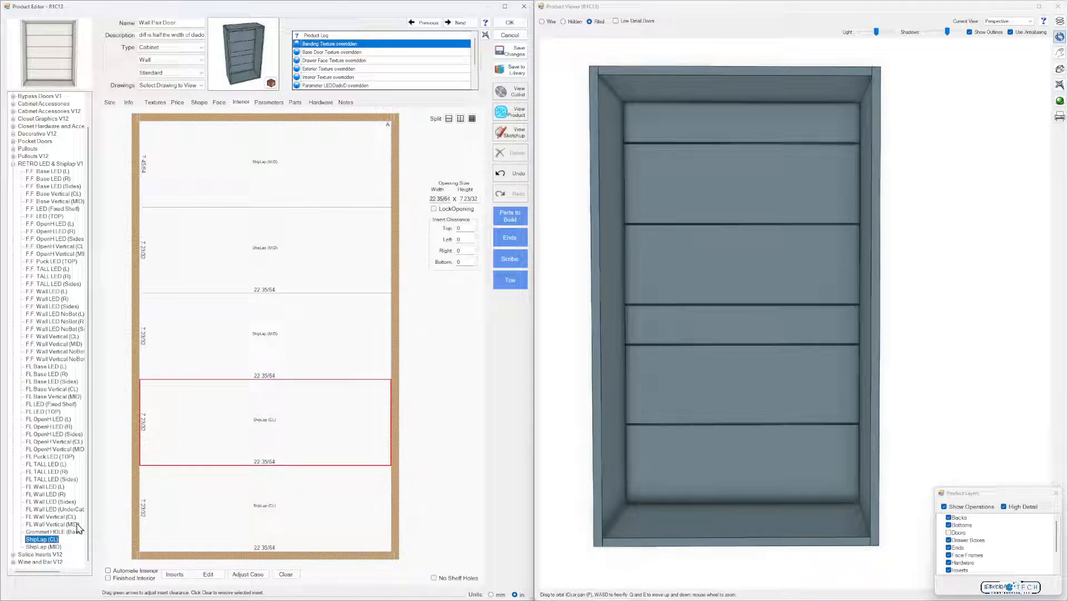
{"action": "left_click_drag", "start_coordinate": [49, 542], "coordinate": [262, 350]}
{"action": "left_click_drag", "start_coordinate": [102, 476], "coordinate": [252, 274]}
{"action": "left_click", "coordinate": [271, 174]}
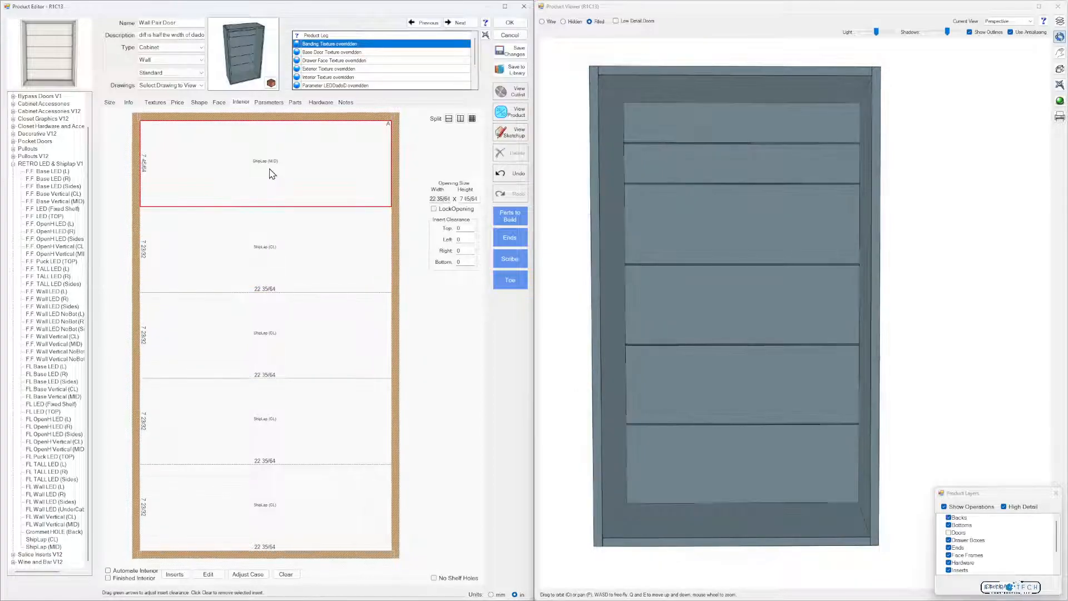
{"action": "left_click", "coordinate": [286, 574]}
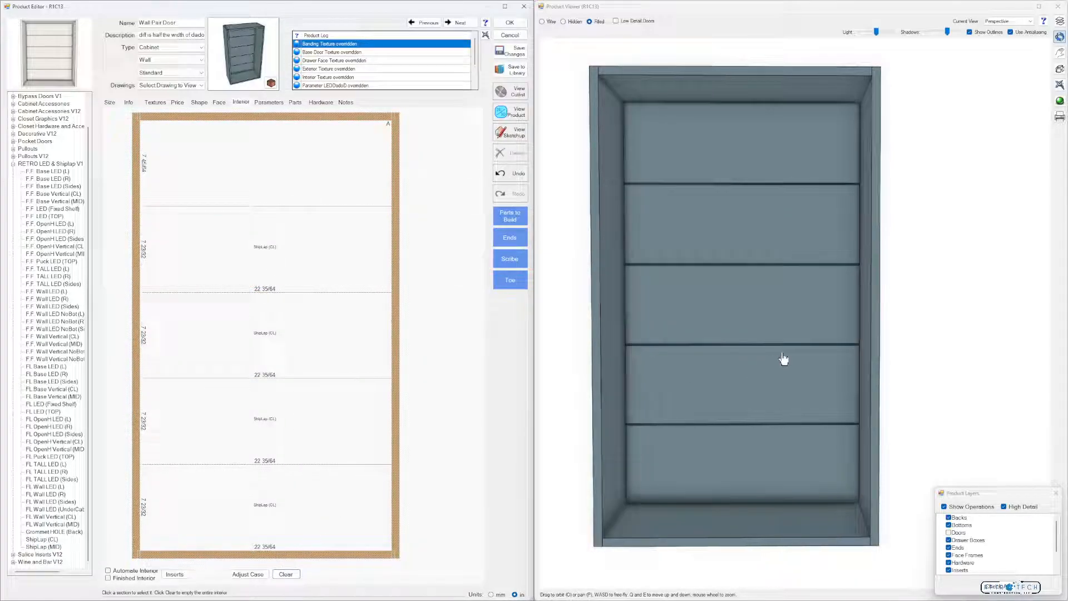
Clear the Wall Pair Door's entire interior and split the opening into four equal stacked sections separated by shelves
{"action": "left_click", "coordinate": [286, 574]}
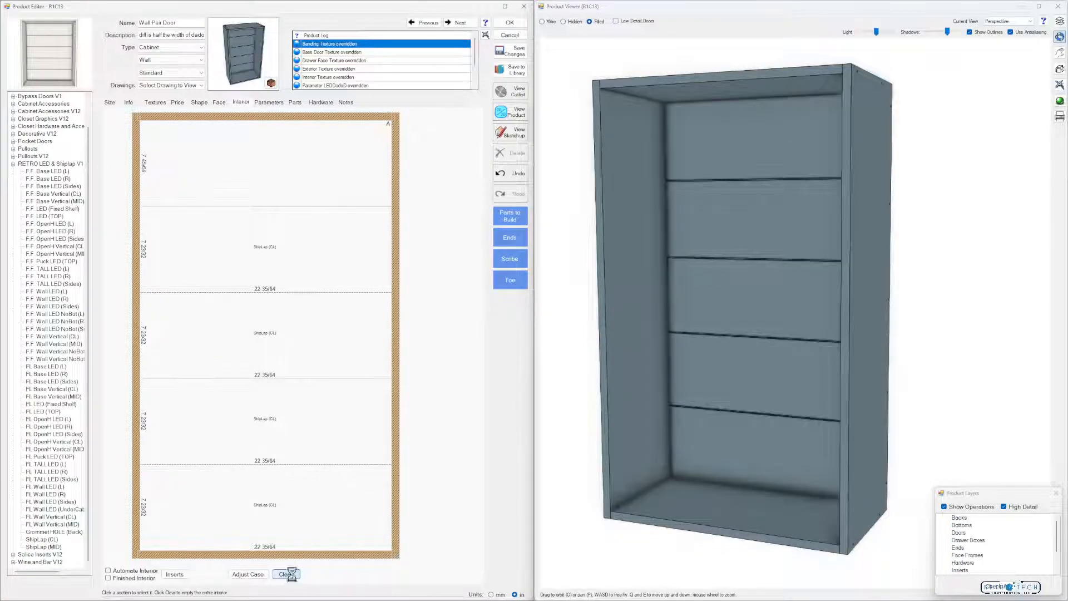
{"action": "left_click", "coordinate": [336, 255]}
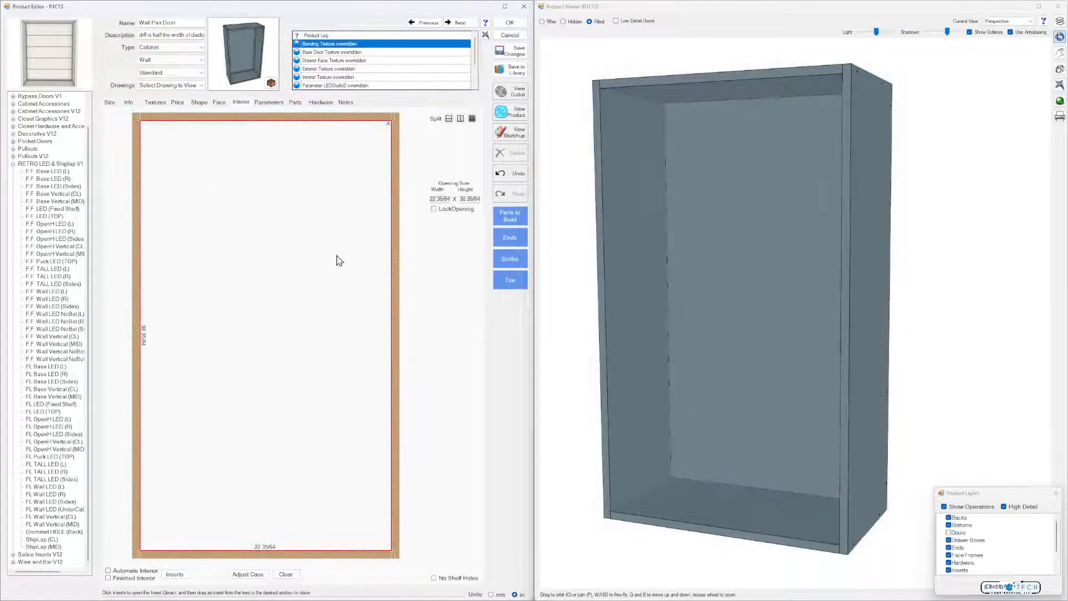
{"action": "left_click", "coordinate": [460, 119]}
{"action": "left_click", "coordinate": [308, 320]}
{"action": "left_click", "coordinate": [307, 335]}
{"action": "left_click", "coordinate": [305, 348]}
{"action": "left_click", "coordinate": [303, 280]}
Place the ShipLap (MID) insert in all four shelf sections of the Wall Pair Door and view the grooves in 3D
{"action": "left_click_drag", "start_coordinate": [53, 546], "coordinate": [234, 511]}
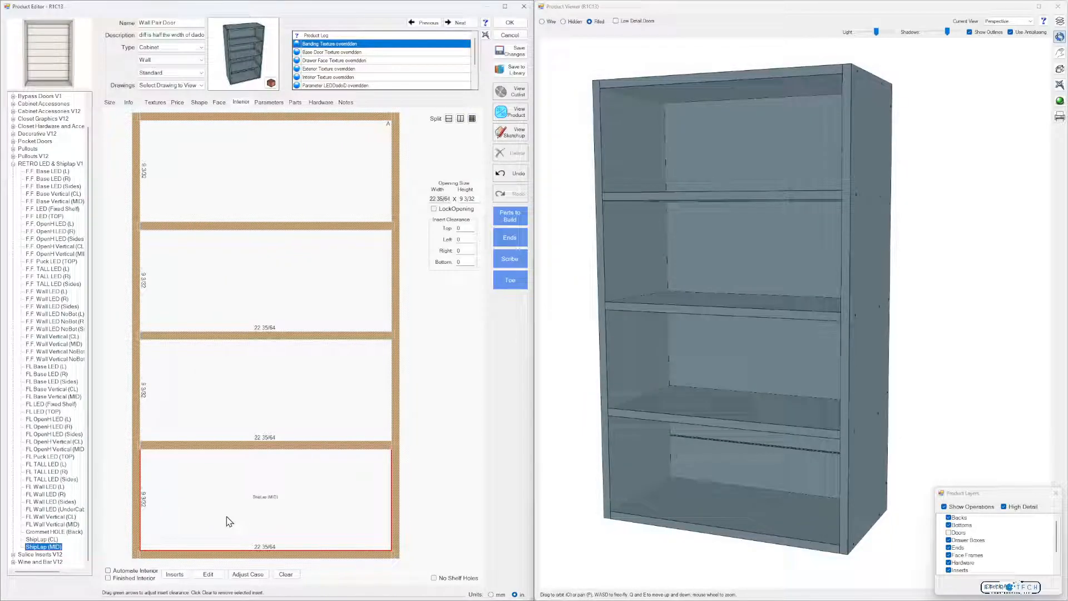
{"action": "left_click_drag", "start_coordinate": [68, 536], "coordinate": [256, 398]}
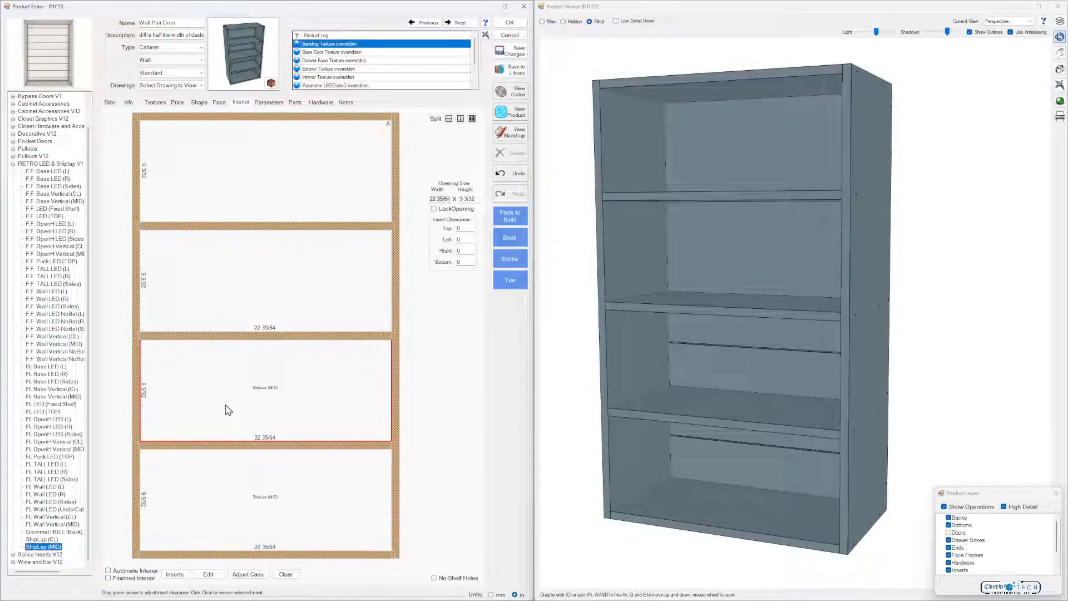
{"action": "left_click_drag", "start_coordinate": [55, 551], "coordinate": [264, 307]}
{"action": "left_click_drag", "start_coordinate": [133, 435], "coordinate": [289, 189]}
{"action": "mouse_move", "coordinate": [778, 291]}
{"action": "left_mouse_down"}
{"action": "mouse_move", "coordinate": [813, 293]}
{"action": "mouse_move", "coordinate": [782, 291]}
{"action": "left_mouse_up"}
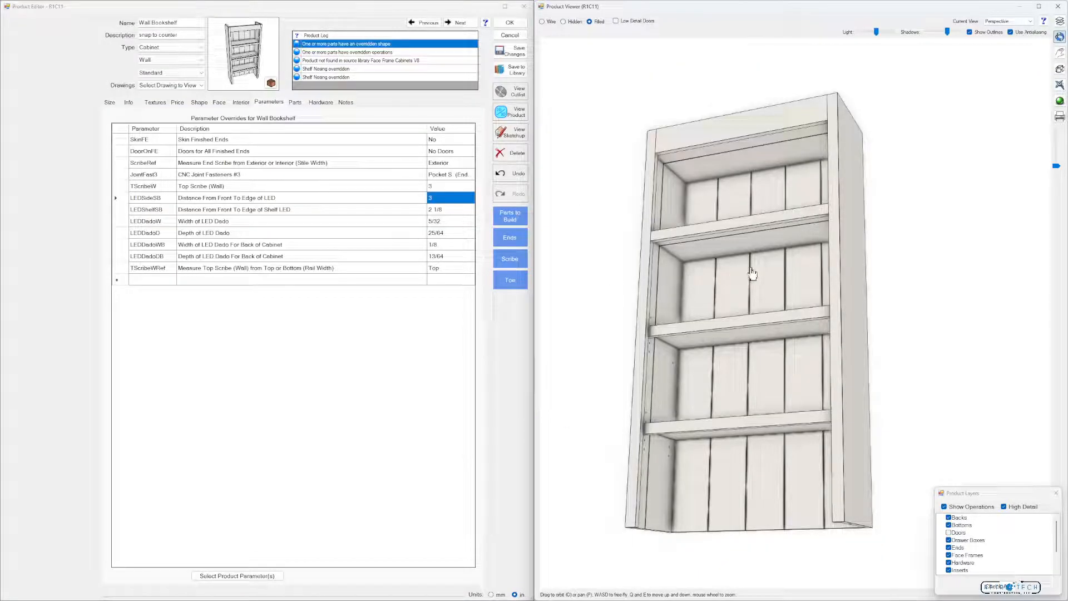
{"action": "mouse_move", "coordinate": [752, 274]}
{"action": "left_mouse_down"}
{"action": "mouse_move", "coordinate": [789, 271]}
{"action": "mouse_move", "coordinate": [770, 302]}
{"action": "mouse_move", "coordinate": [703, 289]}
{"action": "mouse_move", "coordinate": [767, 291]}
{"action": "left_mouse_up"}
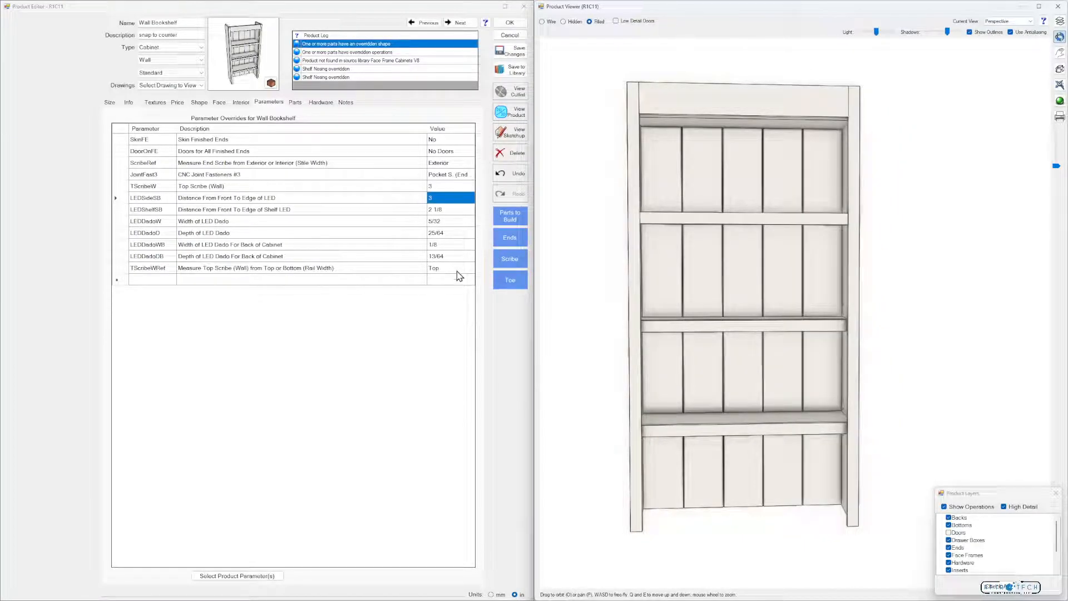
Set the Wall Bookshelf's Top Scribe (Wall) parameter to 0 and inspect the cabinet top in 3D
{"action": "left_click", "coordinate": [455, 187]}
{"action": "left_click_drag", "start_coordinate": [703, 122], "coordinate": [797, 185]}
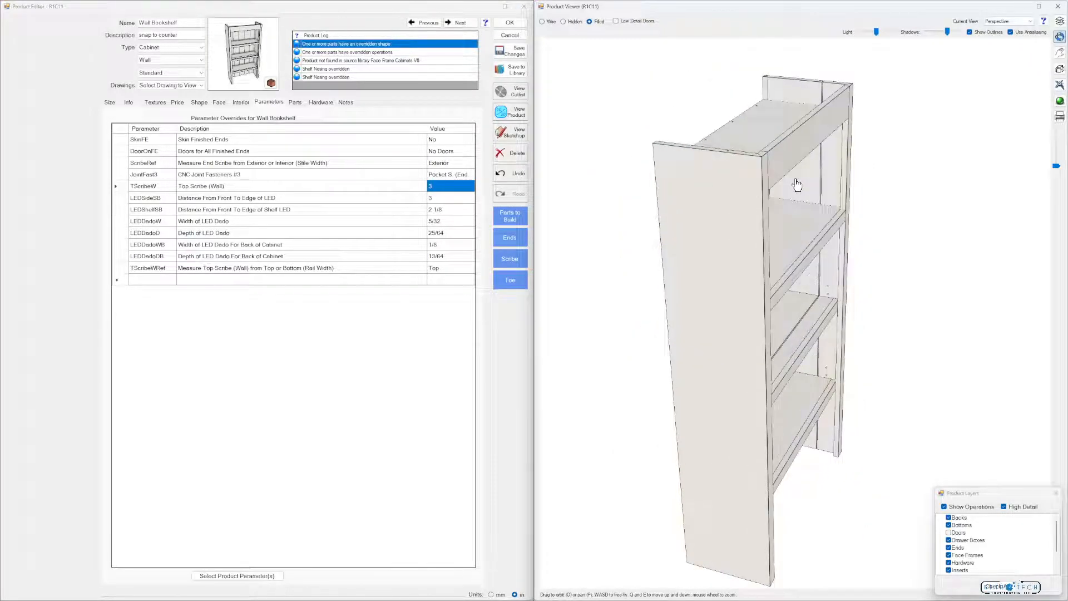
{"action": "left_click", "coordinate": [464, 185]}
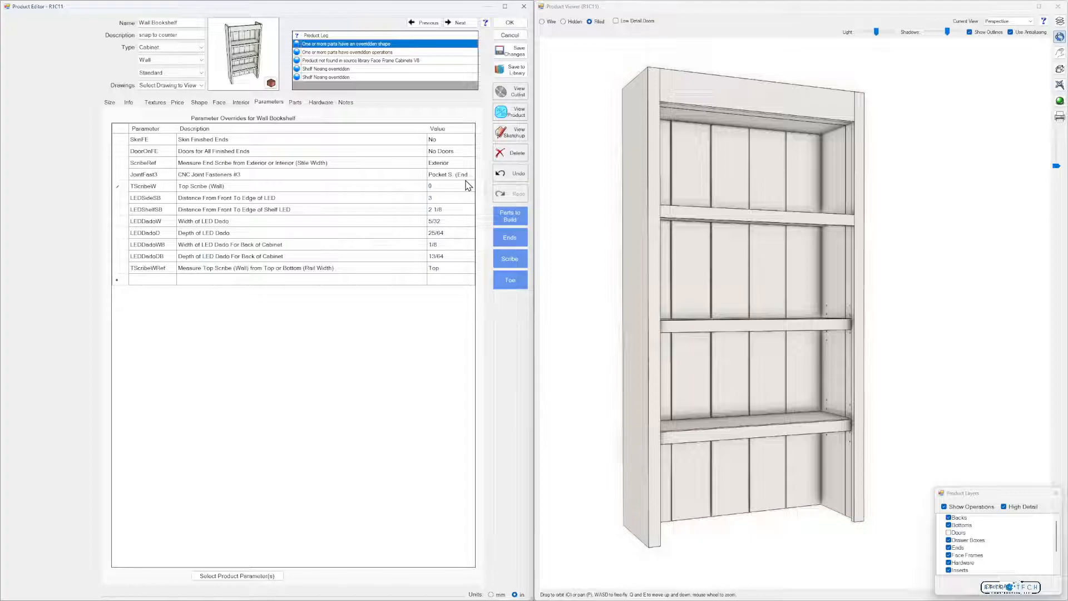
{"action": "key", "text": "Return"}
{"action": "left_click_drag", "start_coordinate": [661, 222], "coordinate": [682, 226]}
Set the Wall Bookshelf's Top Scribe (Wall) back to 3 and view the underside of its top in 3D
{"action": "left_click", "coordinate": [457, 190]}
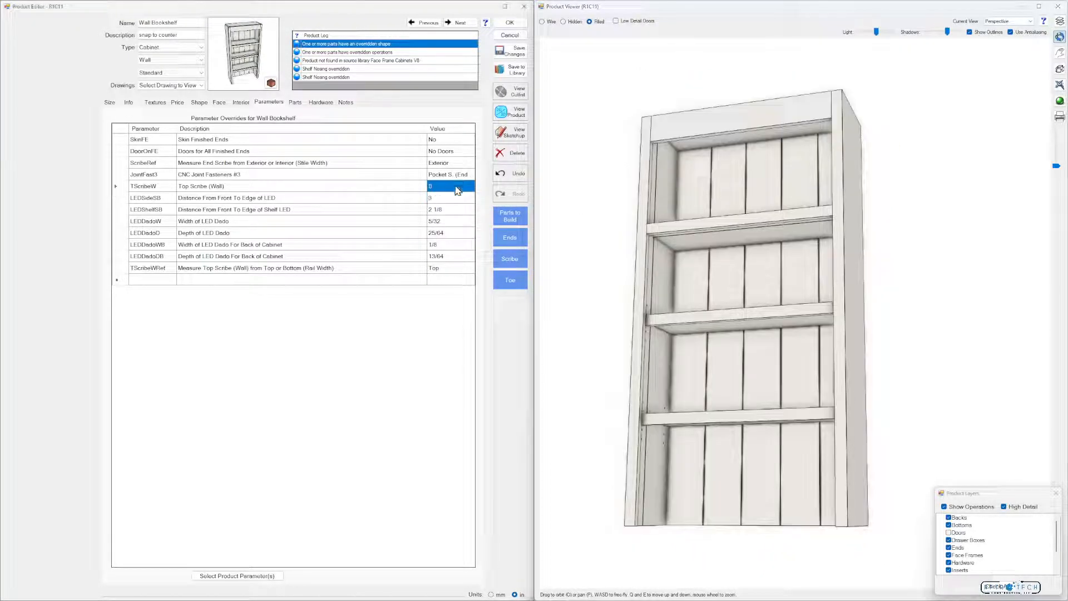
{"action": "type", "text": "3"}
{"action": "key", "text": "Return"}
{"action": "left_click_drag", "start_coordinate": [579, 184], "coordinate": [663, 200]}
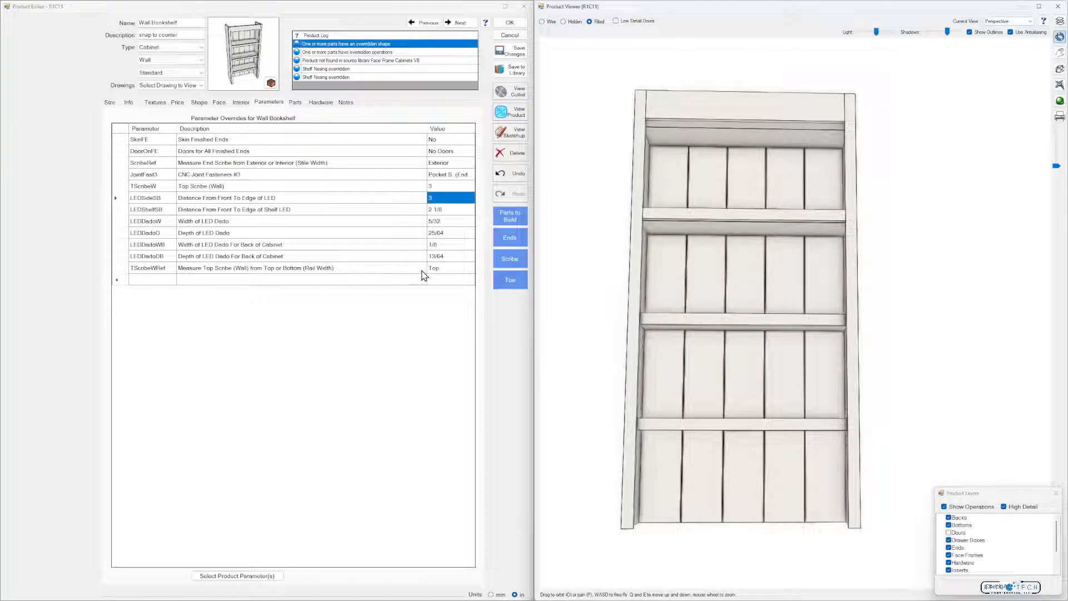
Set the wall top scribe's measuring reference to Bottom, compare it with Top in 3D, and undo the switch to Top
{"action": "left_click", "coordinate": [442, 268]}
{"action": "left_click", "coordinate": [464, 295]}
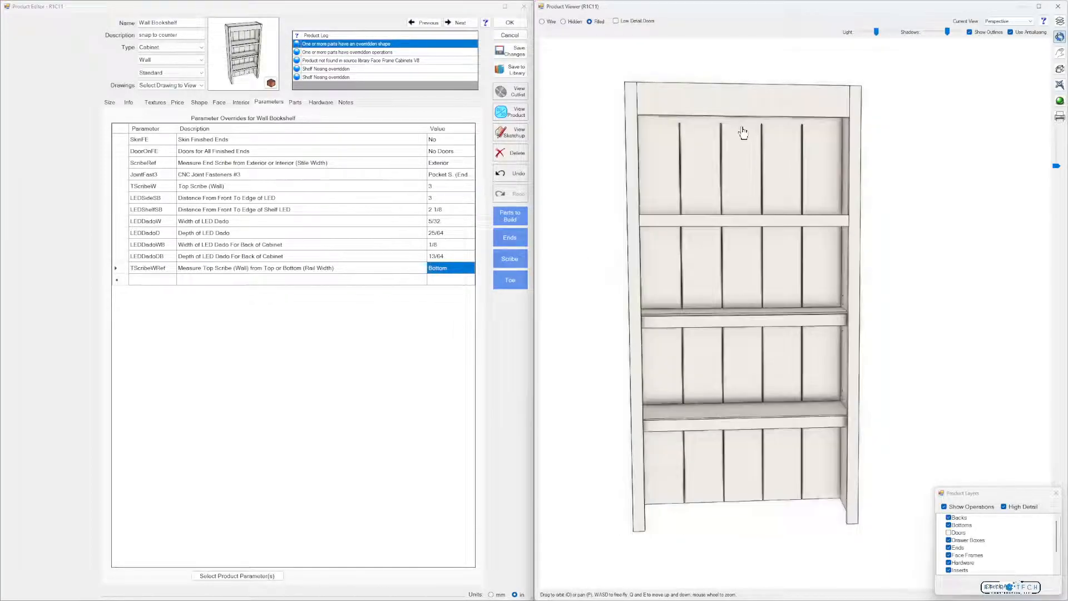
{"action": "left_click_drag", "start_coordinate": [744, 131], "coordinate": [777, 138]}
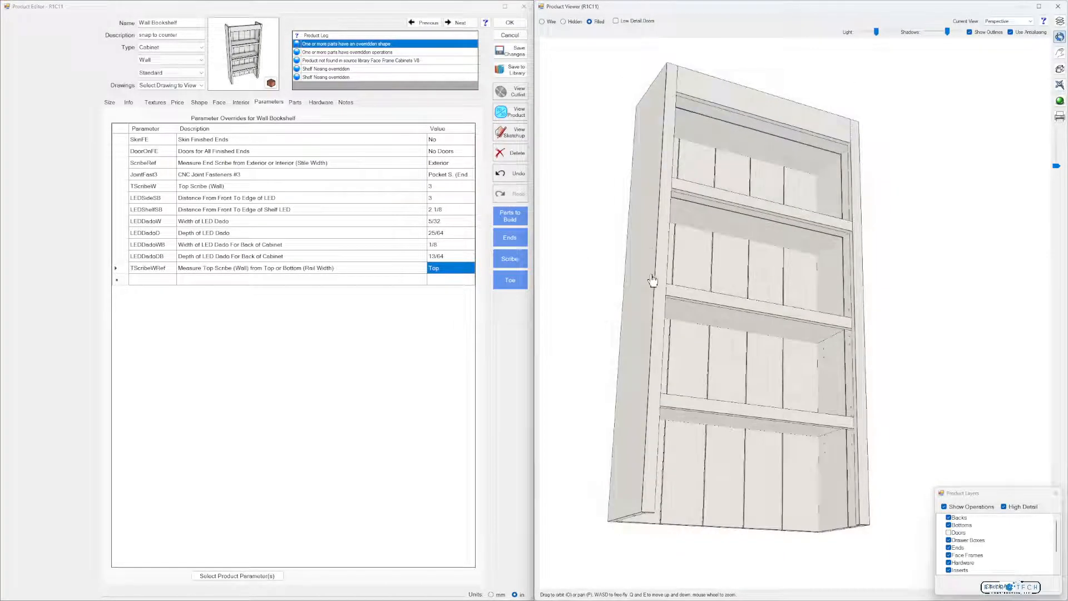
{"action": "left_click", "coordinate": [509, 174]}
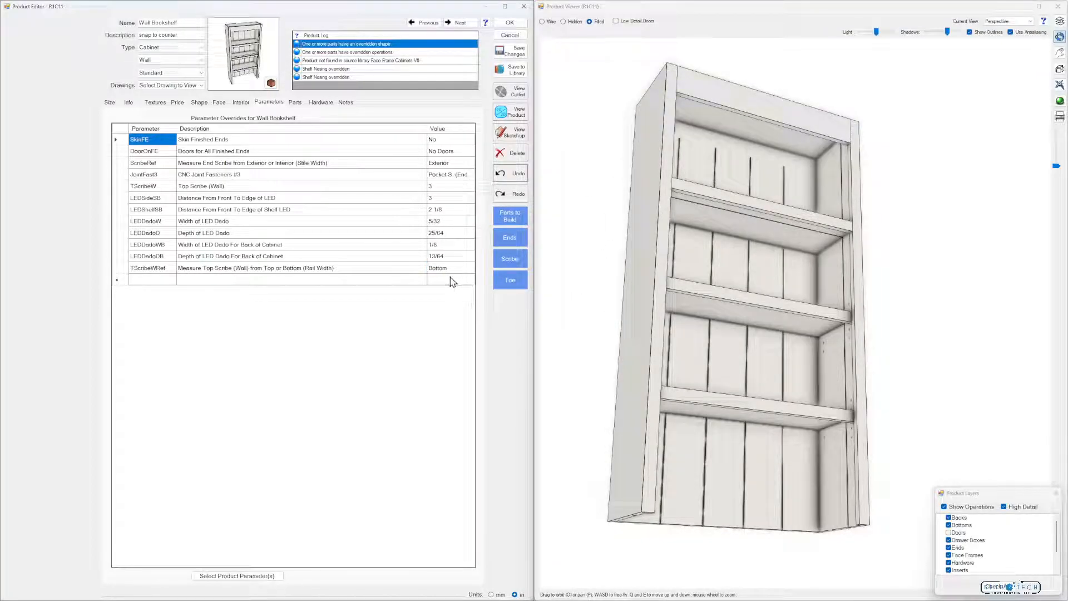
Set Top Scribe (Wall) to 0 with the measuring reference at Bottom and inspect the cabinet top in 3D
{"action": "left_click_drag", "start_coordinate": [716, 174], "coordinate": [602, 217]}
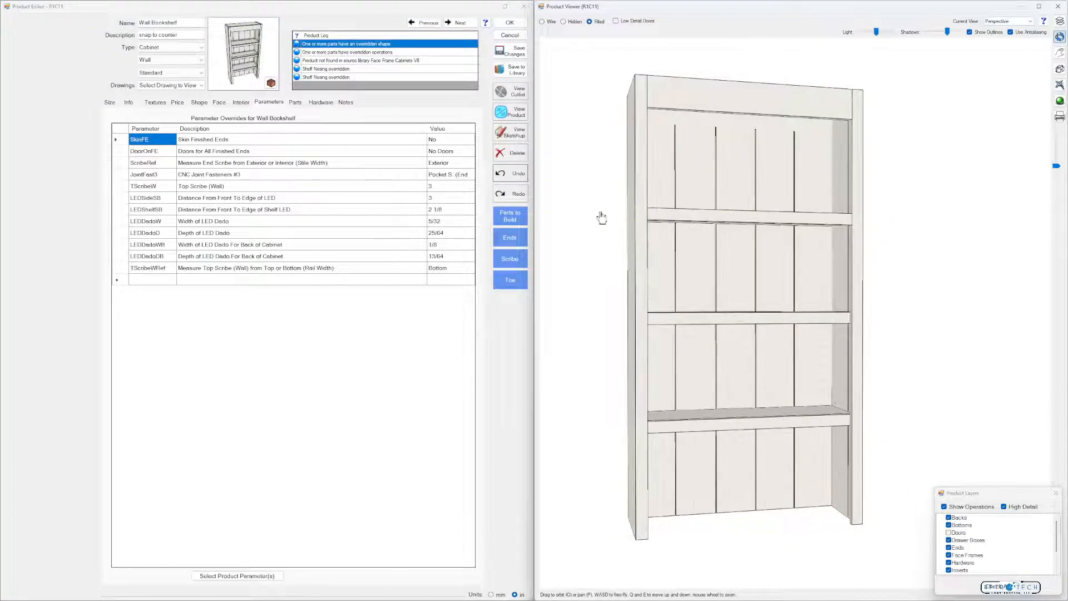
{"action": "left_click", "coordinate": [446, 187]}
{"action": "type", "text": "0"}
{"action": "key", "text": "Return"}
{"action": "left_click_drag", "start_coordinate": [646, 186], "coordinate": [355, 56]}
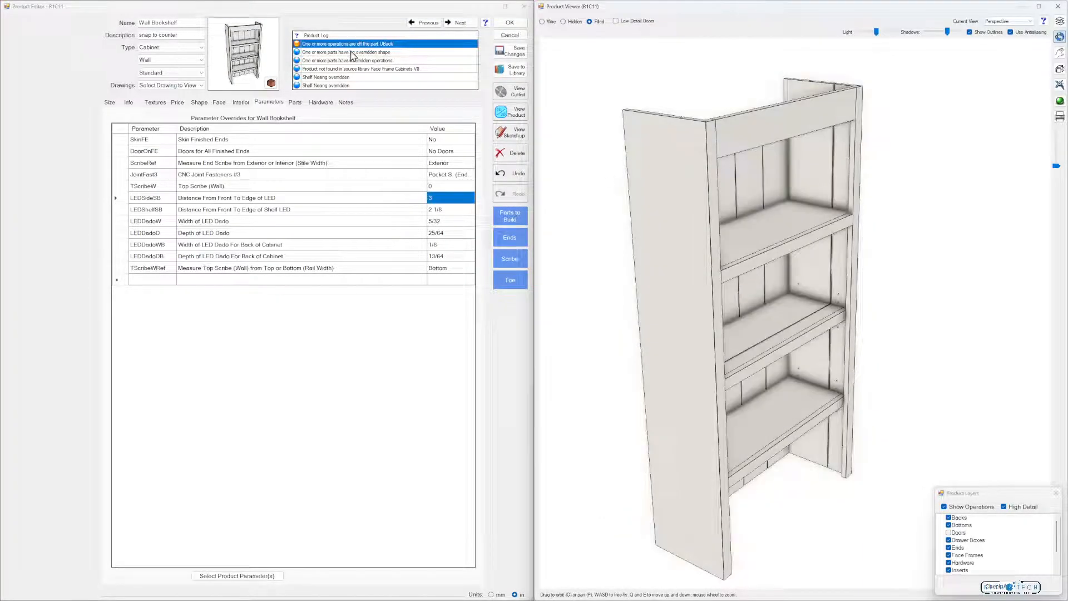
{"action": "left_click_drag", "start_coordinate": [632, 117], "coordinate": [773, 162]}
Review the operations of the UBack part, examining how far its grooves run, and return to the product parameters
{"action": "left_click", "coordinate": [301, 102]}
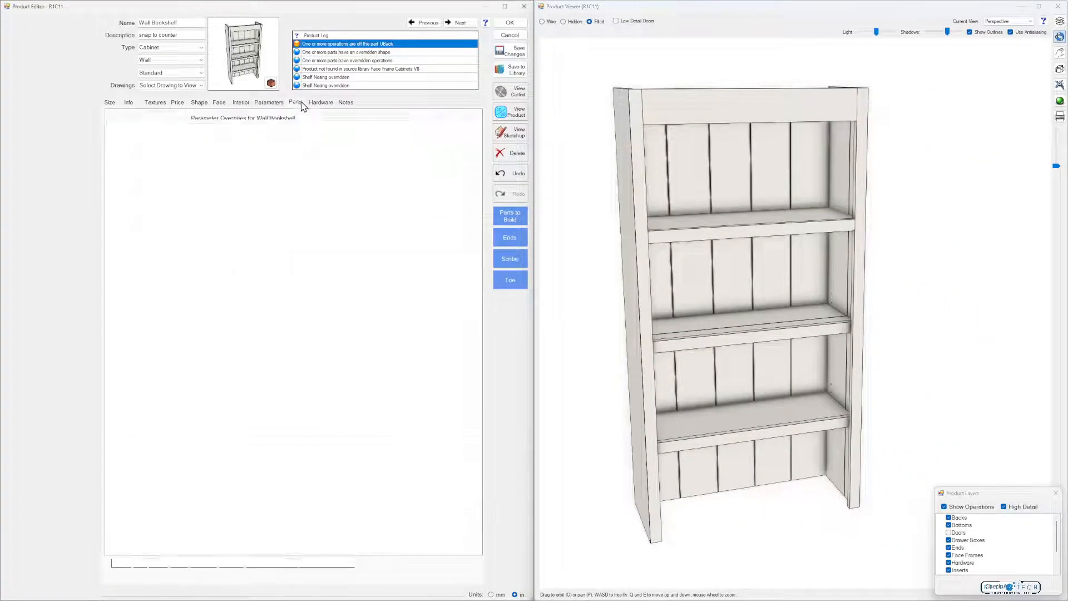
{"action": "double_click", "coordinate": [271, 232]}
{"action": "left_click", "coordinate": [243, 351]}
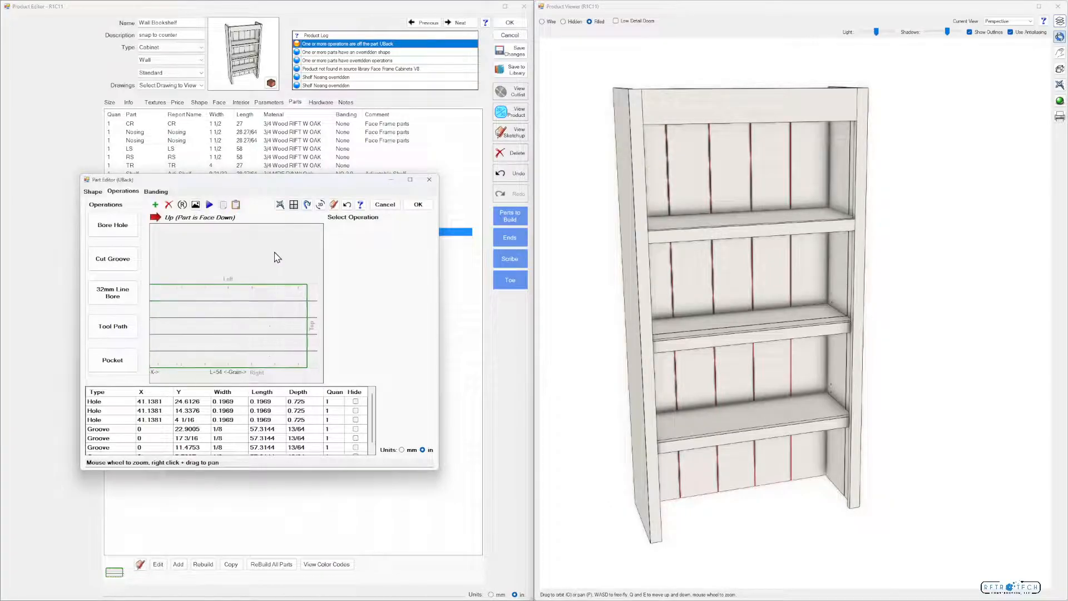
{"action": "left_click", "coordinate": [392, 207]}
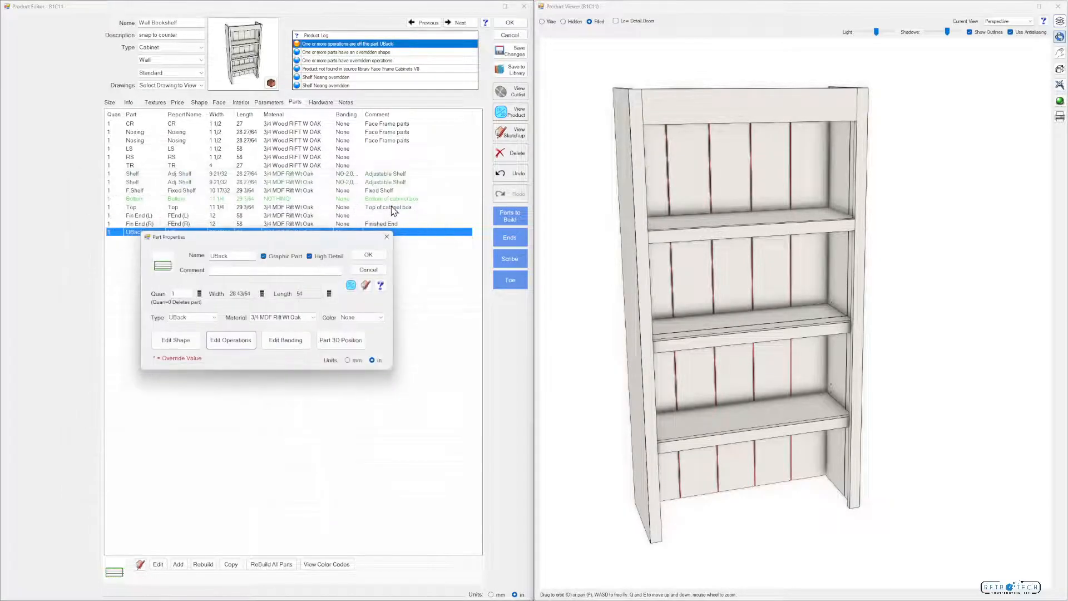
{"action": "left_click", "coordinate": [374, 256]}
{"action": "left_click", "coordinate": [269, 102]}
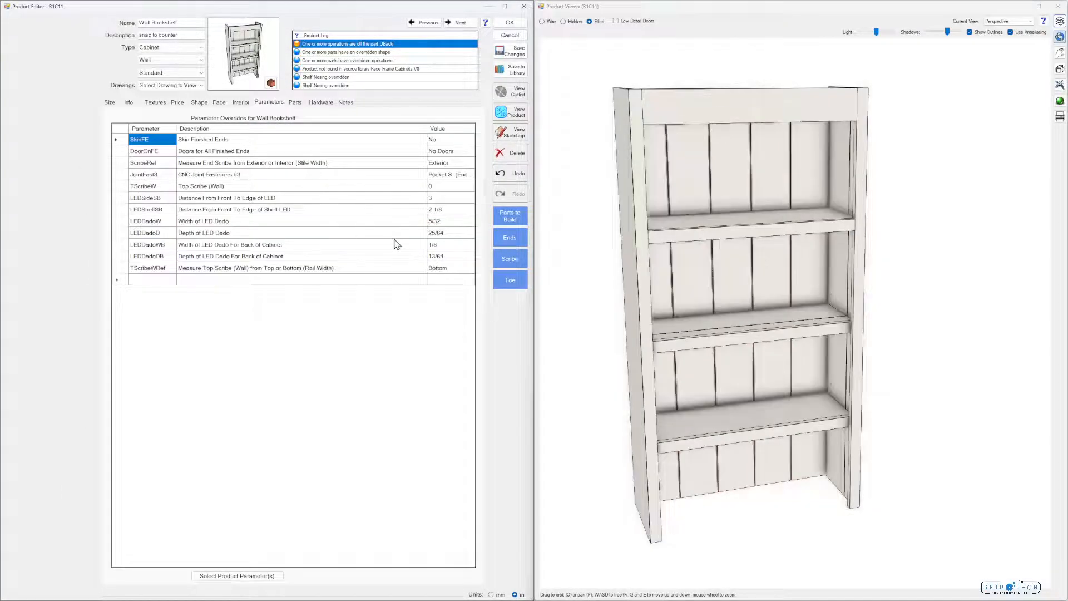
Set the wall top scribe's measuring reference to Top and Top Scribe (Wall) to 3, and view the front in 3D
{"action": "left_click", "coordinate": [436, 267]}
{"action": "left_click", "coordinate": [440, 271]}
{"action": "left_click", "coordinate": [484, 300]}
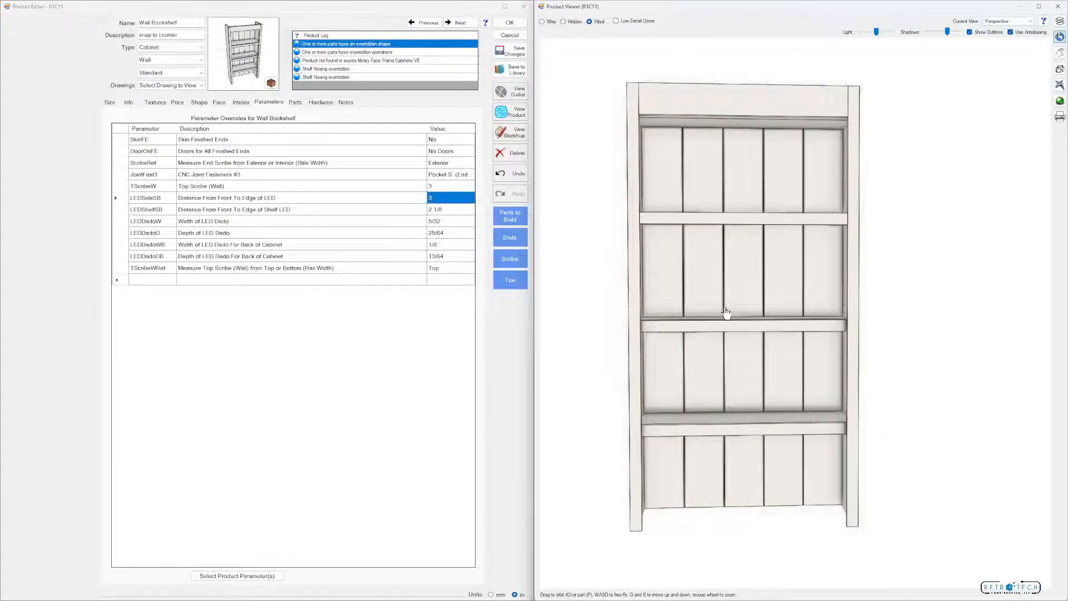
{"action": "mouse_move", "coordinate": [727, 329]}
{"action": "left_mouse_down"}
{"action": "mouse_move", "coordinate": [756, 330]}
{"action": "mouse_move", "coordinate": [725, 336]}
{"action": "mouse_move", "coordinate": [708, 299]}
{"action": "mouse_move", "coordinate": [716, 333]}
{"action": "mouse_move", "coordinate": [749, 316]}
{"action": "mouse_move", "coordinate": [708, 312]}
{"action": "mouse_move", "coordinate": [728, 312]}
{"action": "left_mouse_up"}
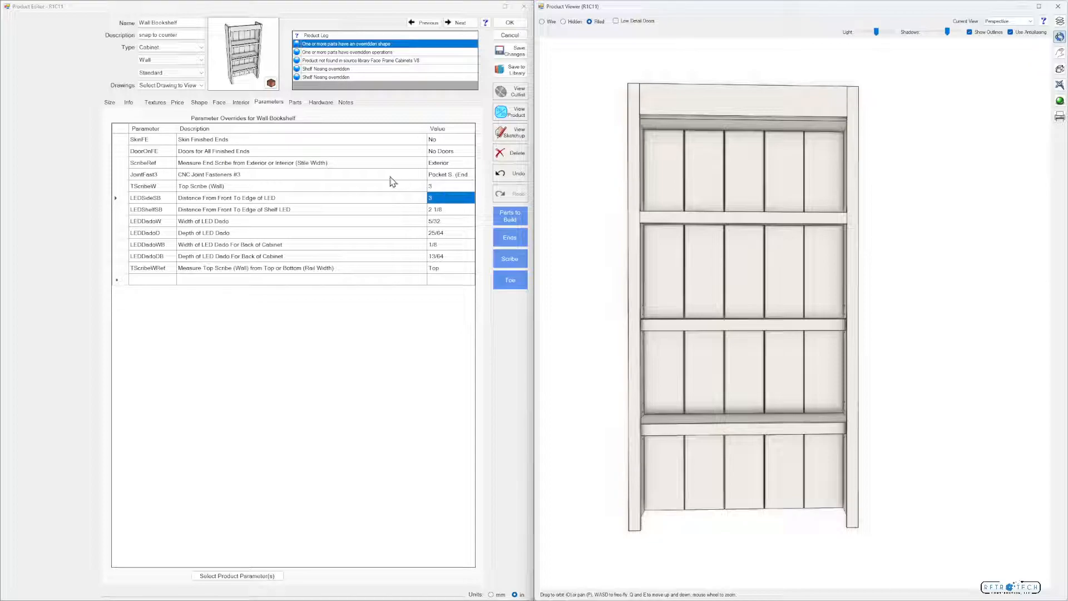
{"action": "left_click", "coordinate": [241, 101]}
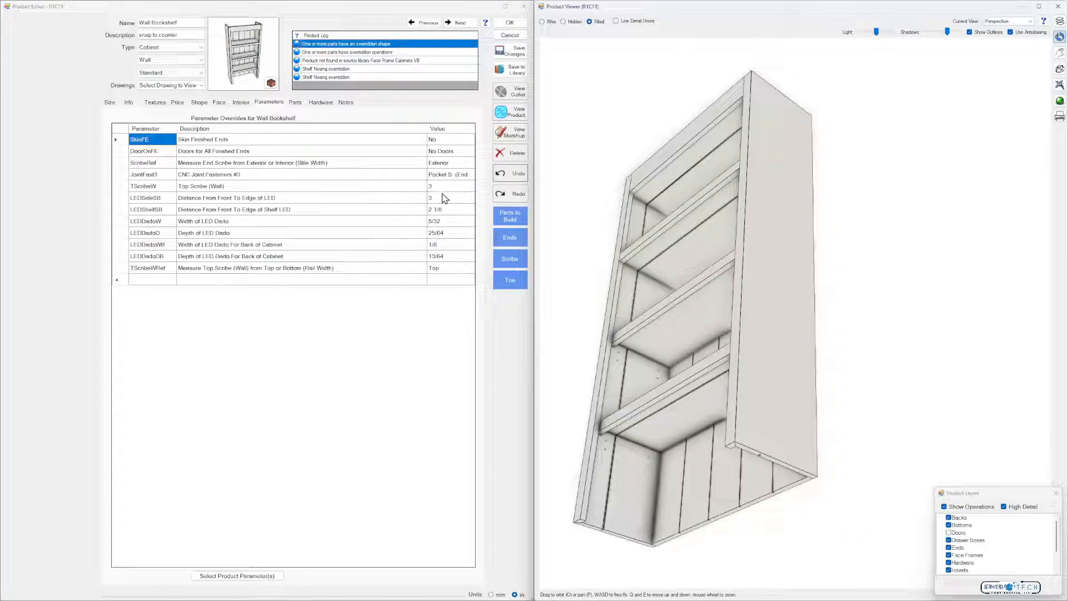
Set Distance From Front To Edge of LED to 6, view the side dados in 3D, and undo the change
{"action": "left_click", "coordinate": [443, 199]}
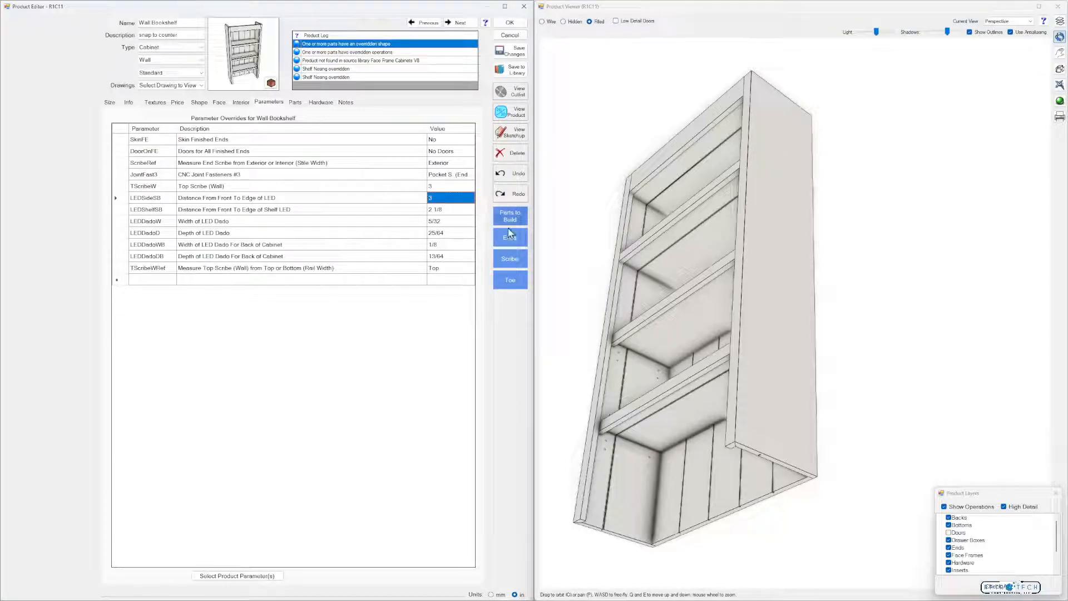
{"action": "type", "text": "6"}
{"action": "key", "text": "Return"}
{"action": "left_click_drag", "start_coordinate": [682, 310], "coordinate": [683, 343]}
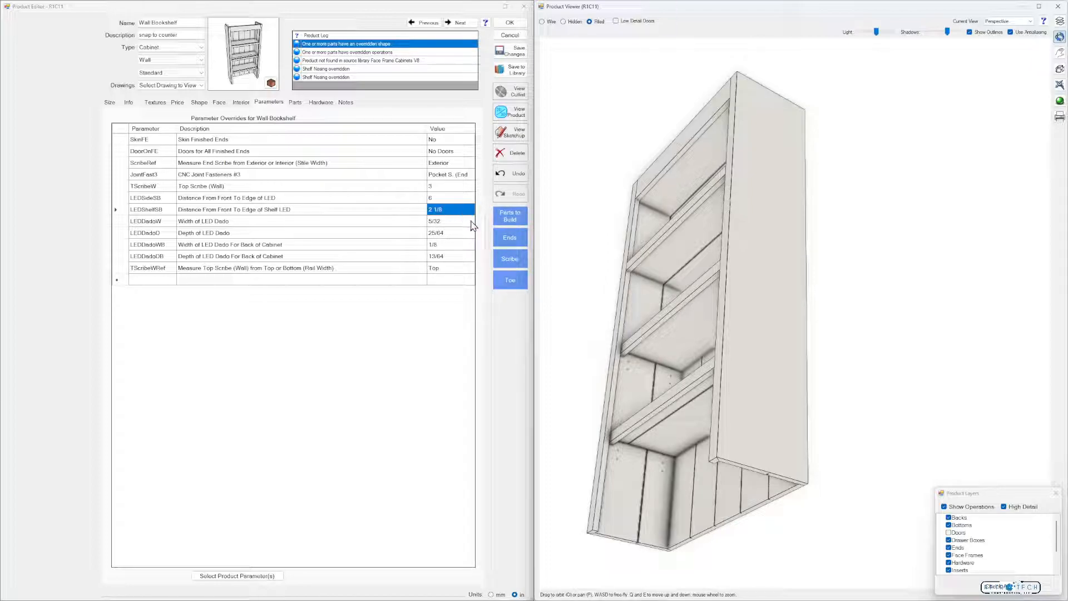
{"action": "left_click", "coordinate": [510, 173]}
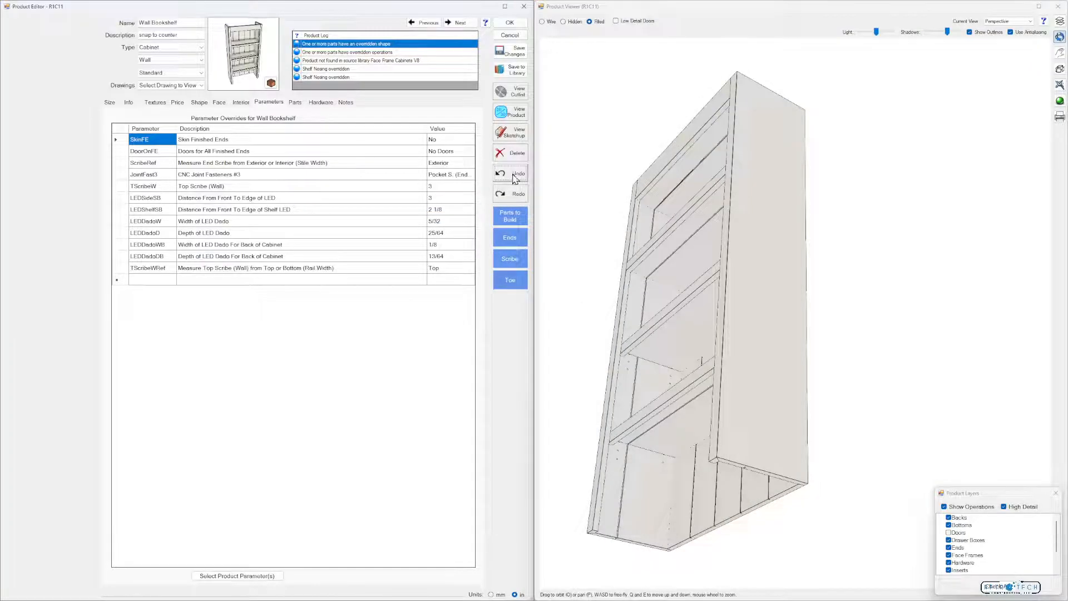
Examine the bookshelf's open underside in 3D and review the properties of its Bottom part, including the material
{"action": "left_click_drag", "start_coordinate": [667, 329], "coordinate": [696, 340]}
{"action": "left_click_drag", "start_coordinate": [696, 339], "coordinate": [693, 334]}
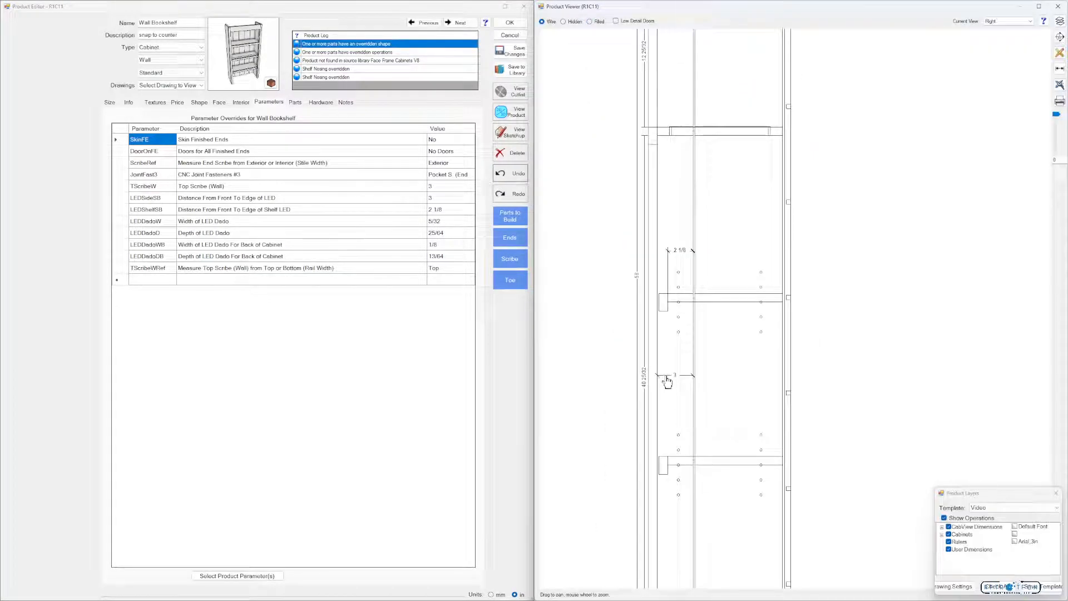
{"action": "scroll", "coordinate": [667, 381], "scroll_direction": "down", "scroll_amount": 1}
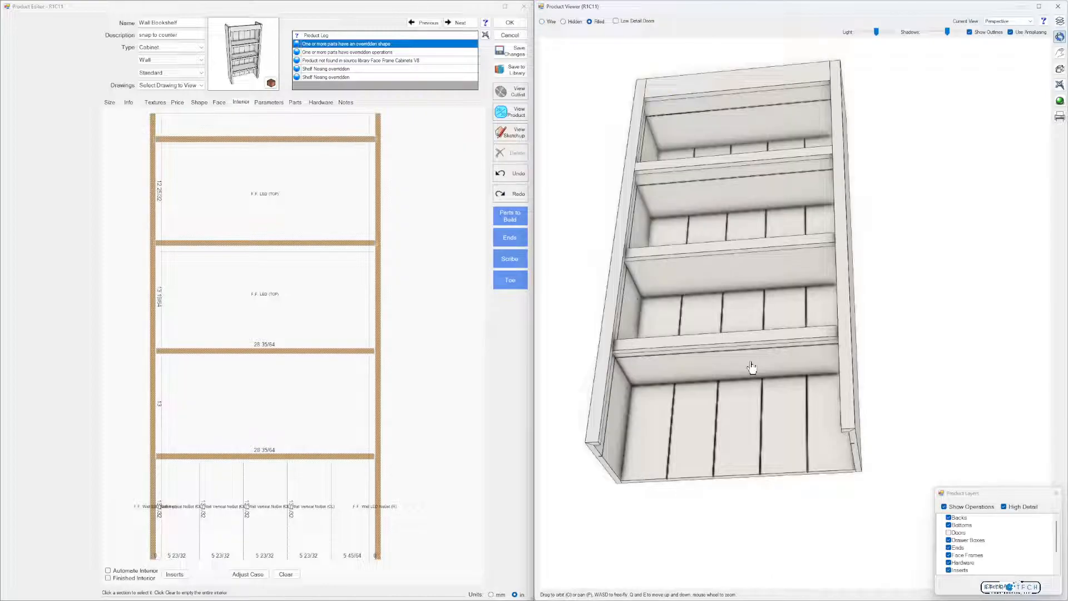
{"action": "mouse_move", "coordinate": [803, 363]}
{"action": "left_mouse_down"}
{"action": "mouse_move", "coordinate": [779, 365]}
{"action": "mouse_move", "coordinate": [808, 353]}
{"action": "mouse_move", "coordinate": [802, 361]}
{"action": "left_mouse_up"}
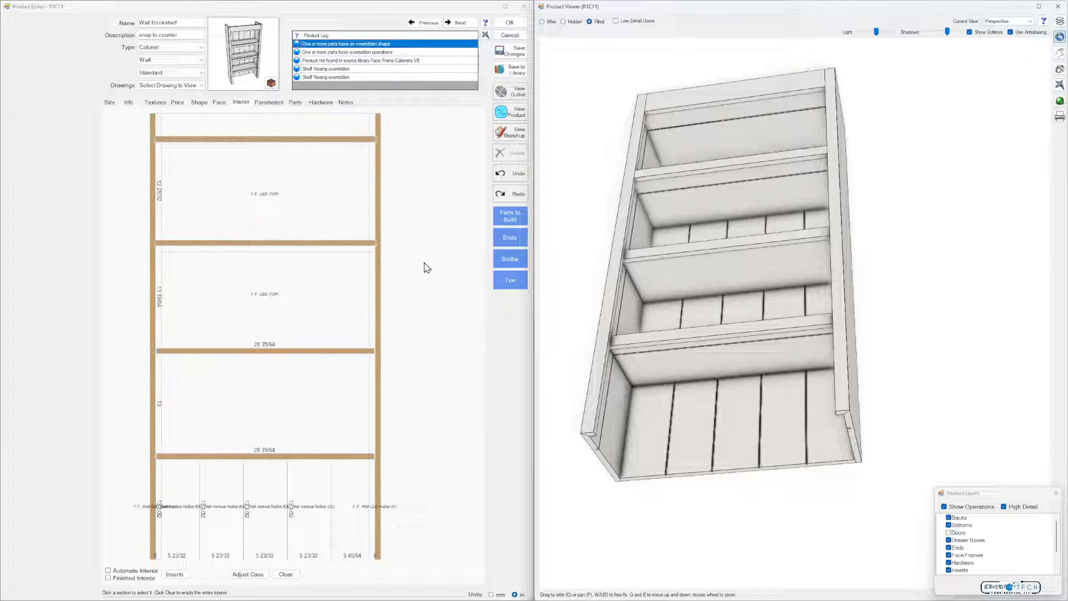
{"action": "left_click", "coordinate": [295, 103]}
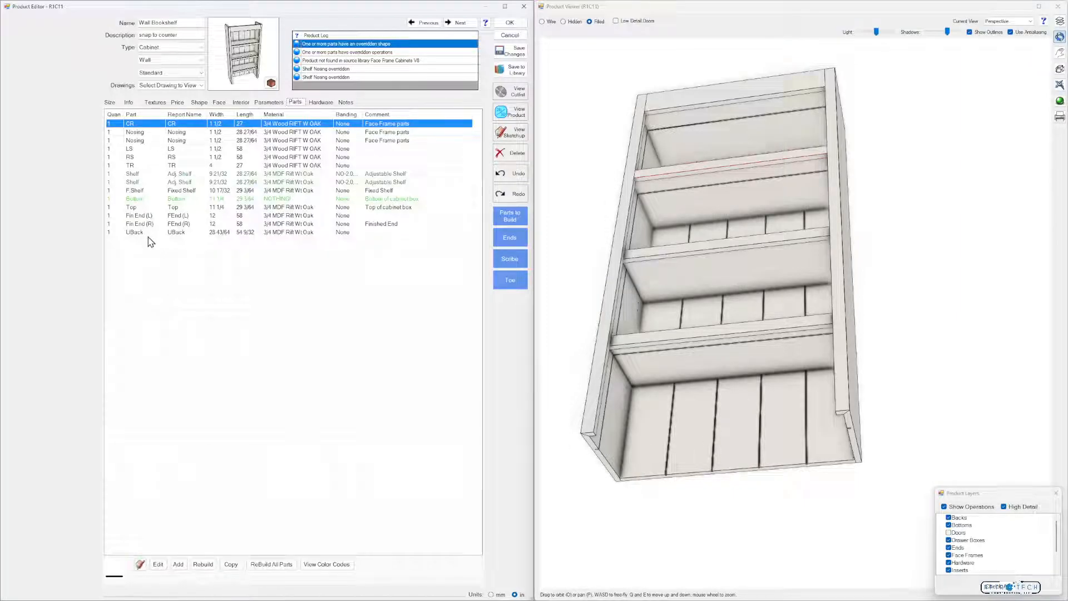
{"action": "double_click", "coordinate": [151, 199]}
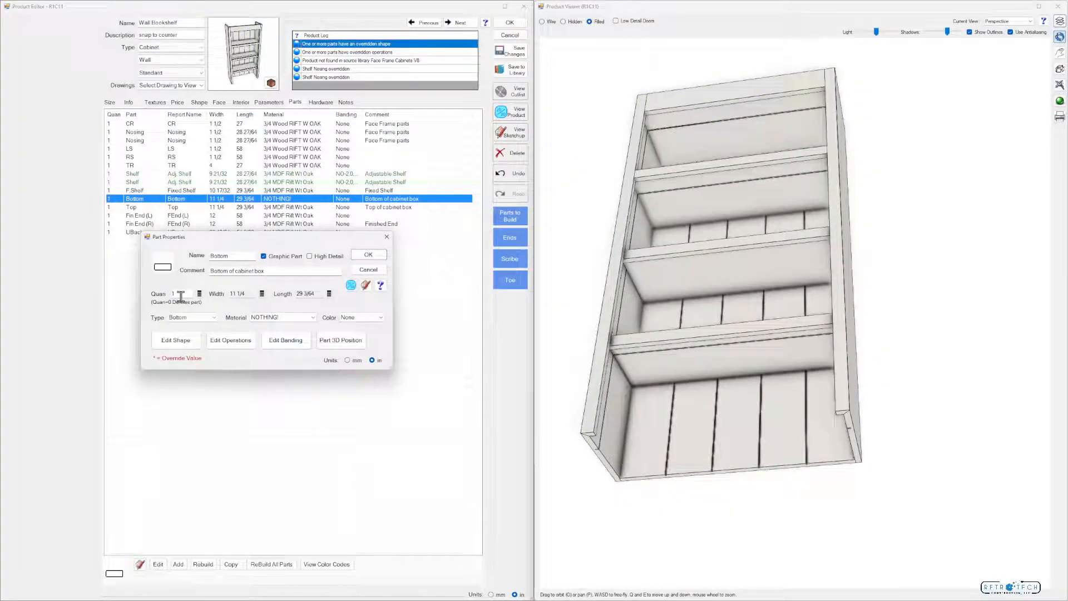
{"action": "left_click", "coordinate": [368, 255]}
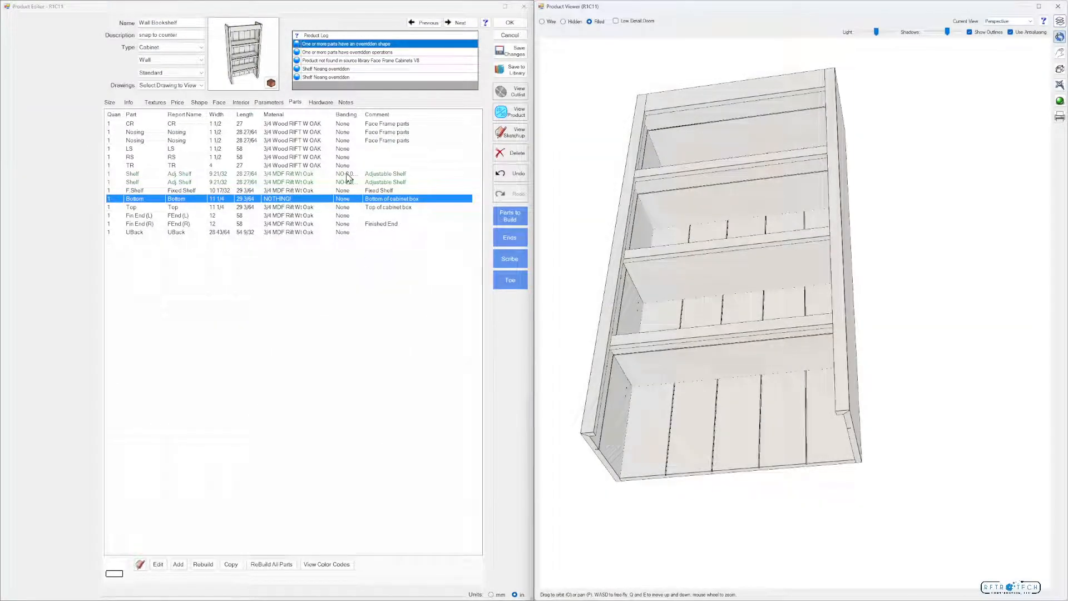
{"action": "left_click_drag", "start_coordinate": [711, 352], "coordinate": [711, 348]}
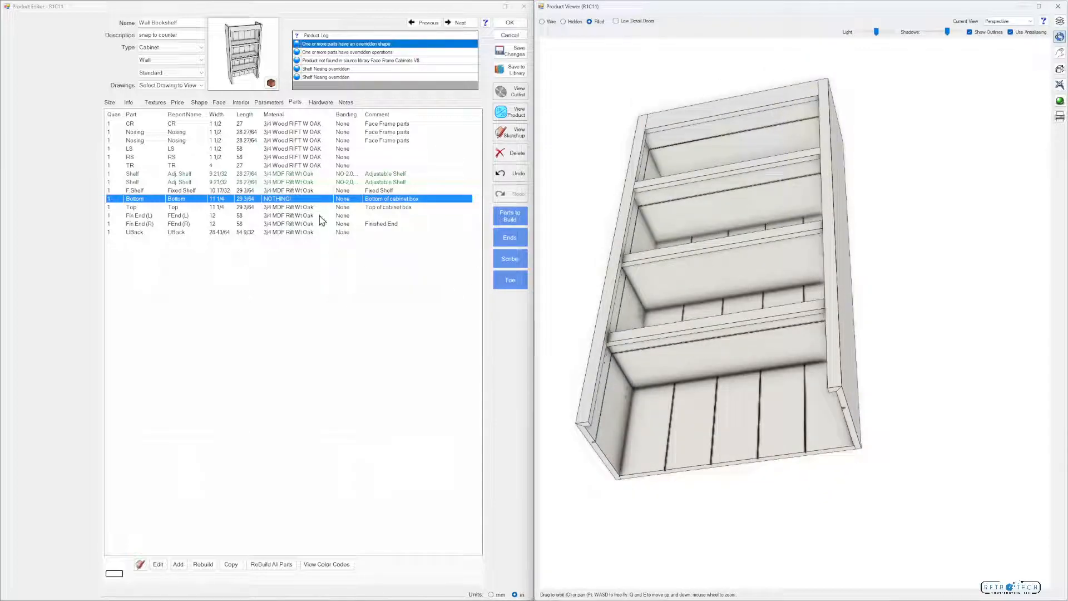
{"action": "double_click", "coordinate": [282, 203]}
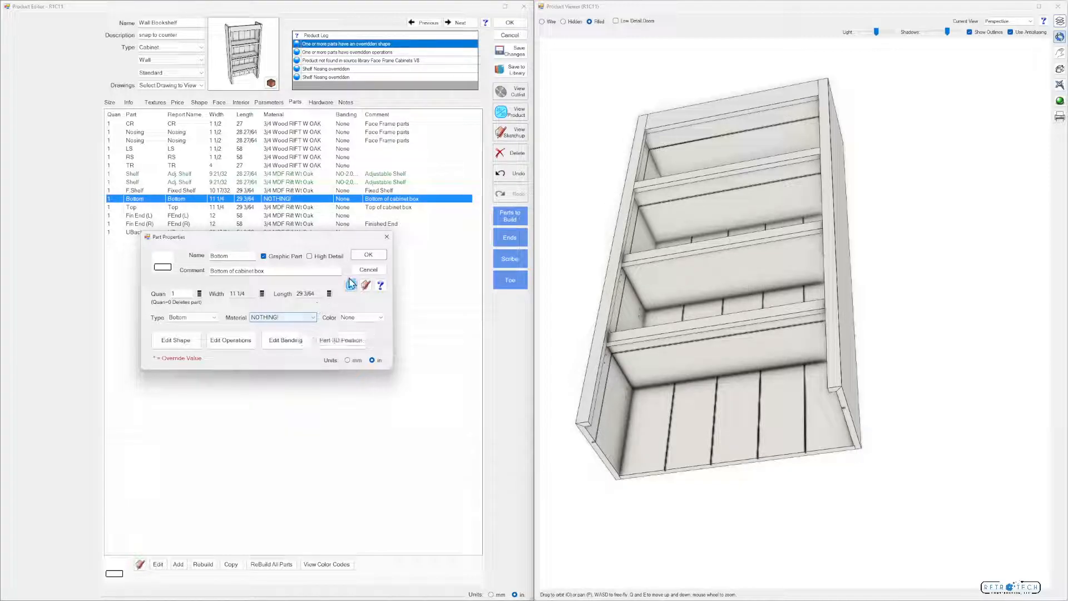
{"action": "left_click", "coordinate": [368, 255]}
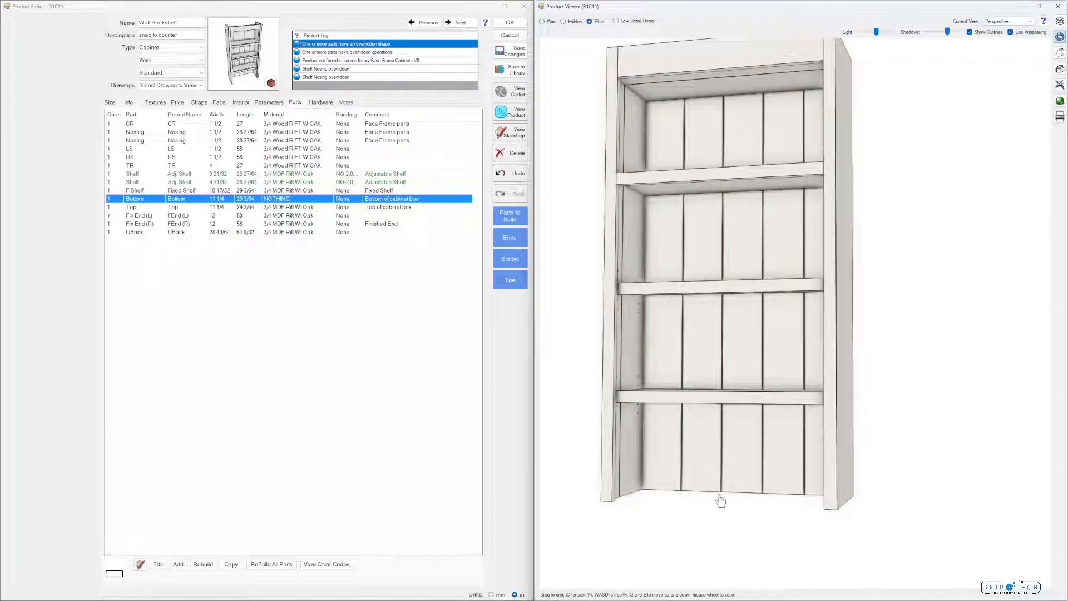
Rebuild the Bottom part, set its quantity to 0, and inspect the lower ends of the back grooves in 3D
{"action": "left_click", "coordinate": [203, 564]}
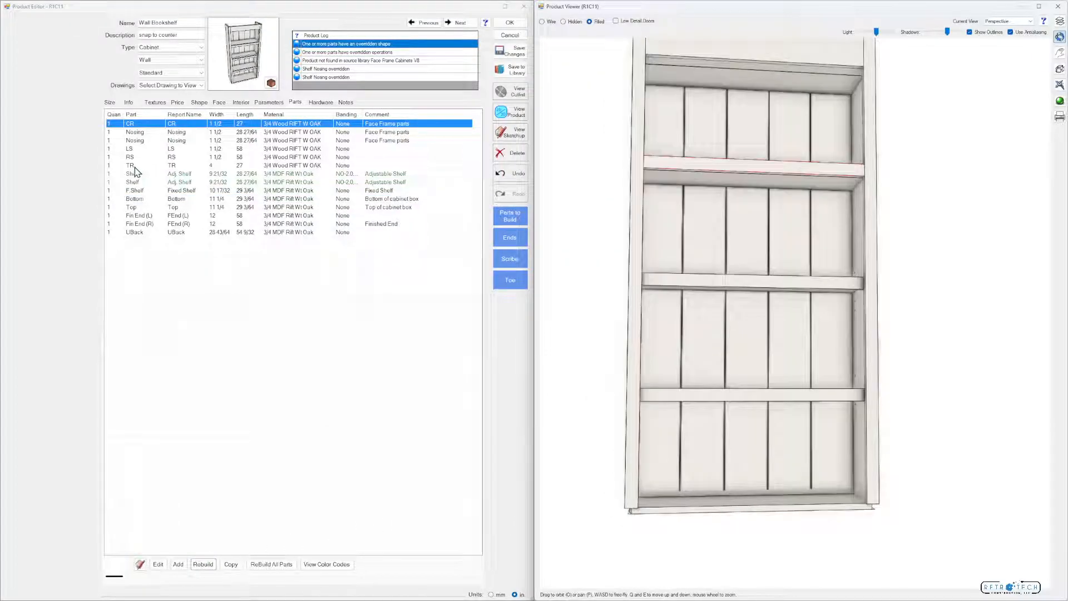
{"action": "double_click", "coordinate": [135, 199]}
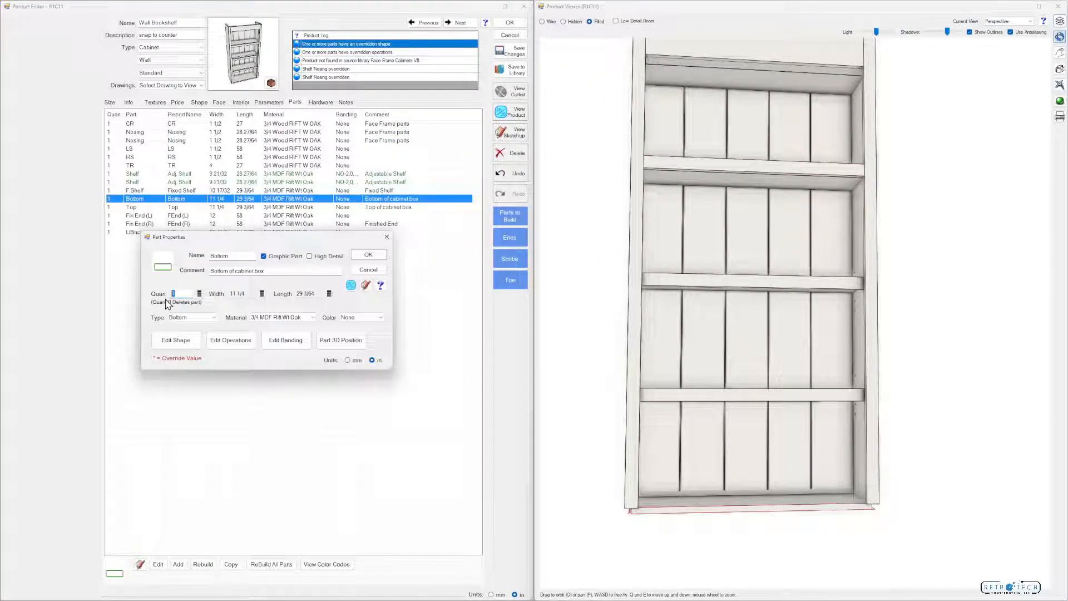
{"action": "type", "text": "0"}
{"action": "key", "text": "Return"}
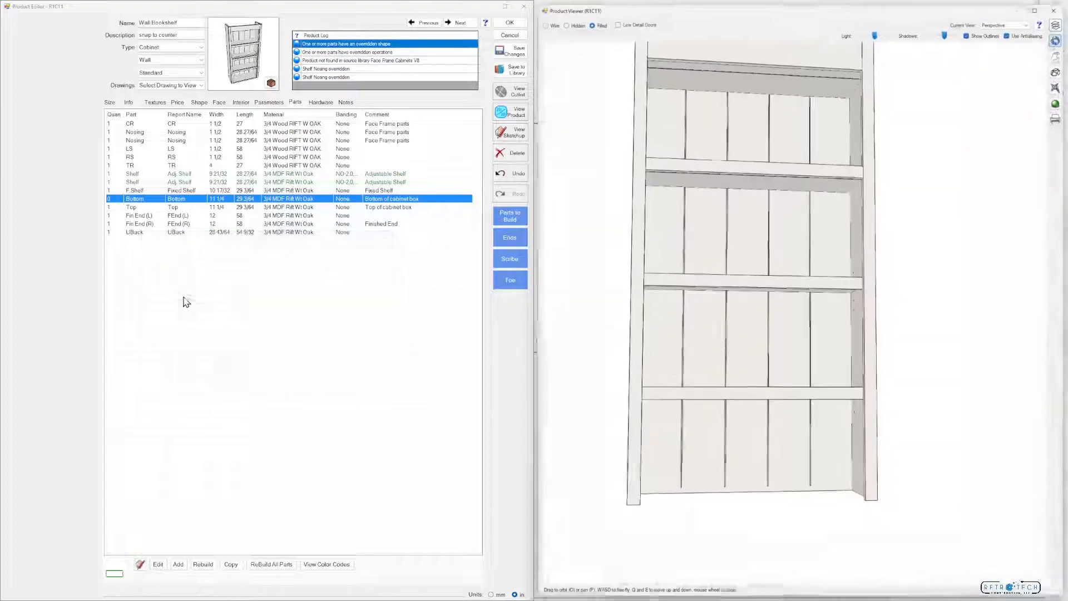
{"action": "mouse_move", "coordinate": [708, 470]}
{"action": "left_mouse_down"}
{"action": "mouse_move", "coordinate": [612, 479]}
{"action": "mouse_move", "coordinate": [686, 483]}
{"action": "mouse_move", "coordinate": [702, 462]}
{"action": "left_mouse_up"}
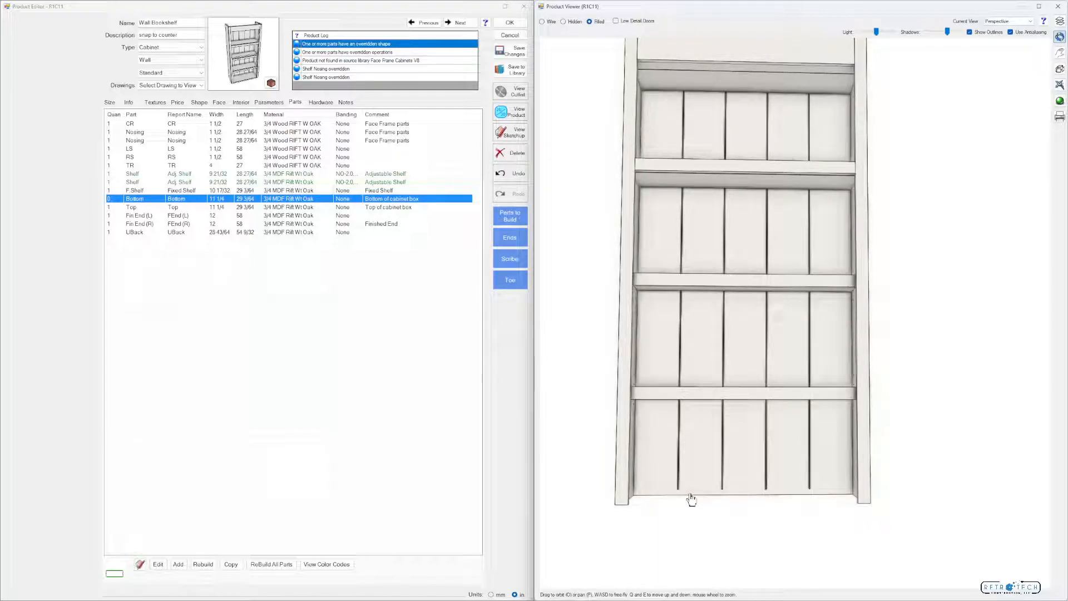
{"action": "left_click_drag", "start_coordinate": [691, 499], "coordinate": [767, 401]}
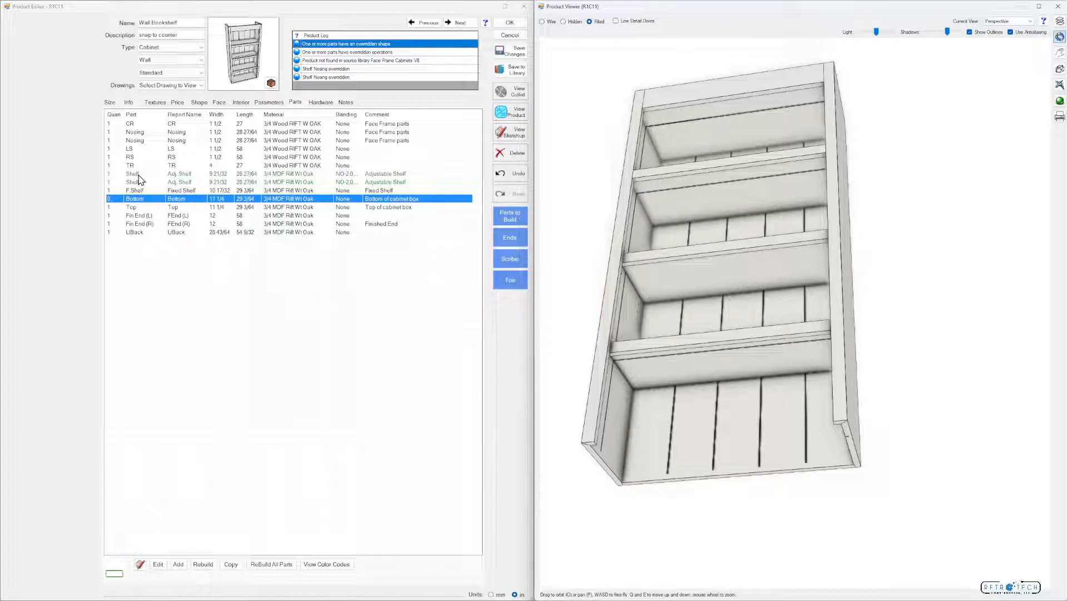
{"action": "left_click_drag", "start_coordinate": [703, 331], "coordinate": [679, 336]}
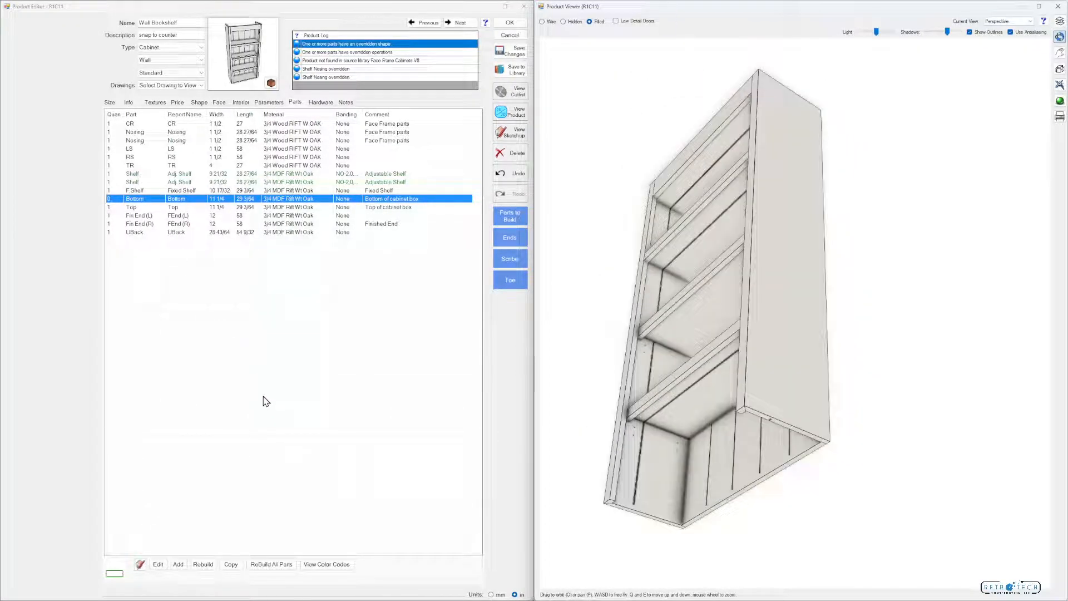
Rebuild all parts of the Wall Bookshelf, discarding the part edits, and view the cabinet in 3D
{"action": "left_click", "coordinate": [272, 564]}
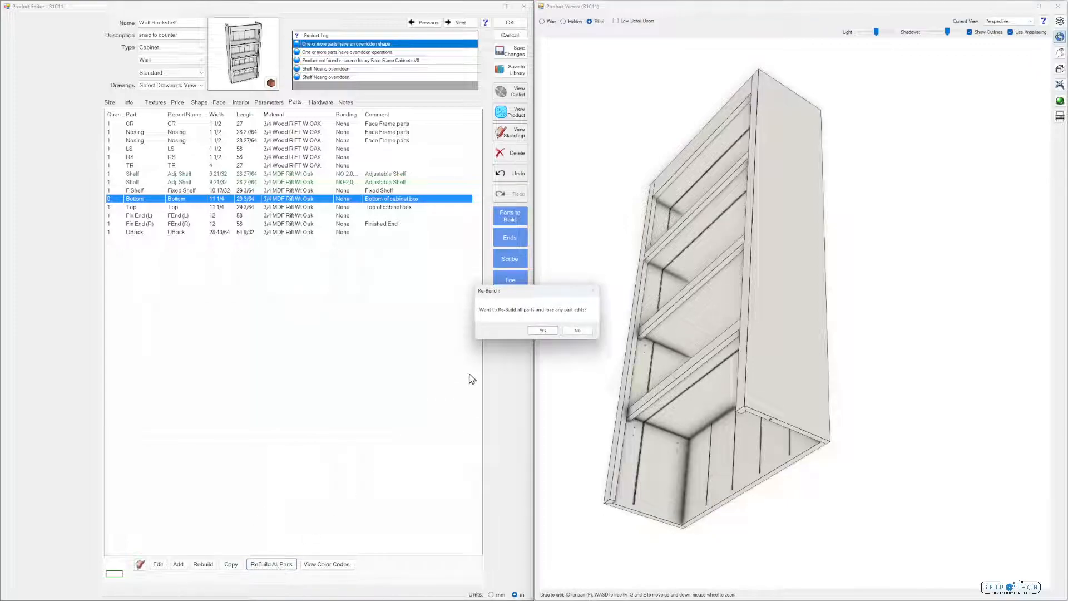
{"action": "left_click", "coordinate": [543, 332]}
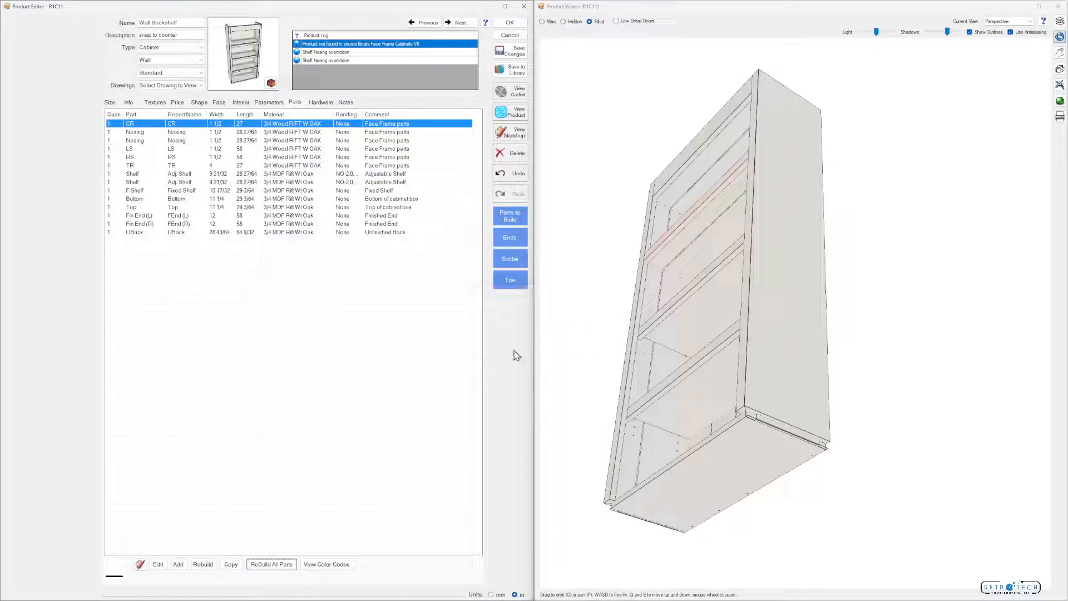
{"action": "left_click_drag", "start_coordinate": [696, 365], "coordinate": [713, 382]}
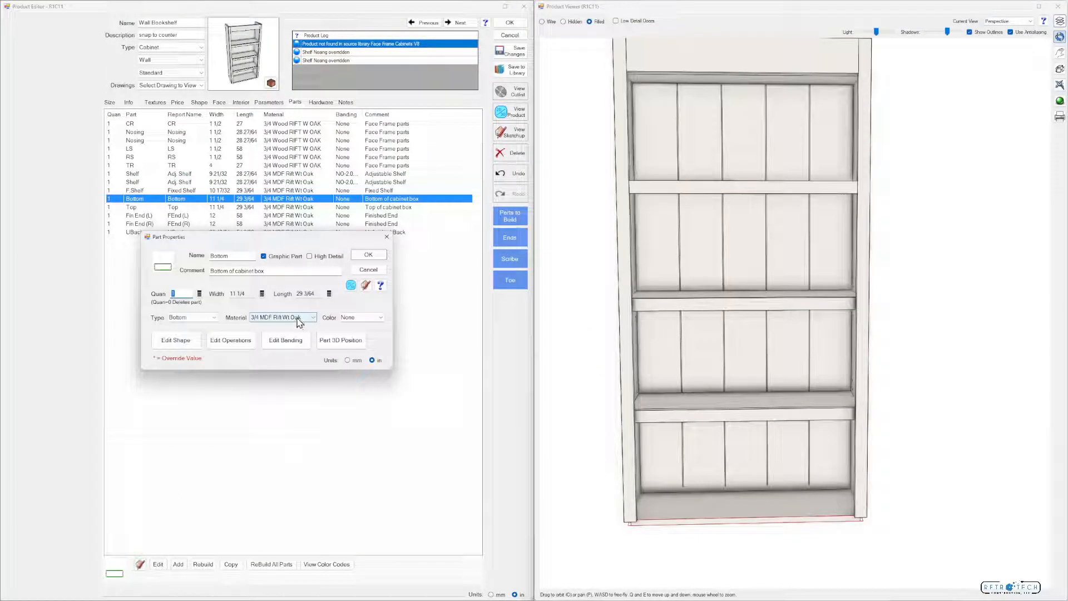
Set the Bottom part's material to NOTHING! and view the open-bottomed cabinet in 3D
{"action": "left_click", "coordinate": [298, 318]}
{"action": "scroll", "coordinate": [305, 440], "scroll_direction": "down", "scroll_amount": 7}
{"action": "scroll", "coordinate": [305, 440], "scroll_direction": "down", "scroll_amount": 9}
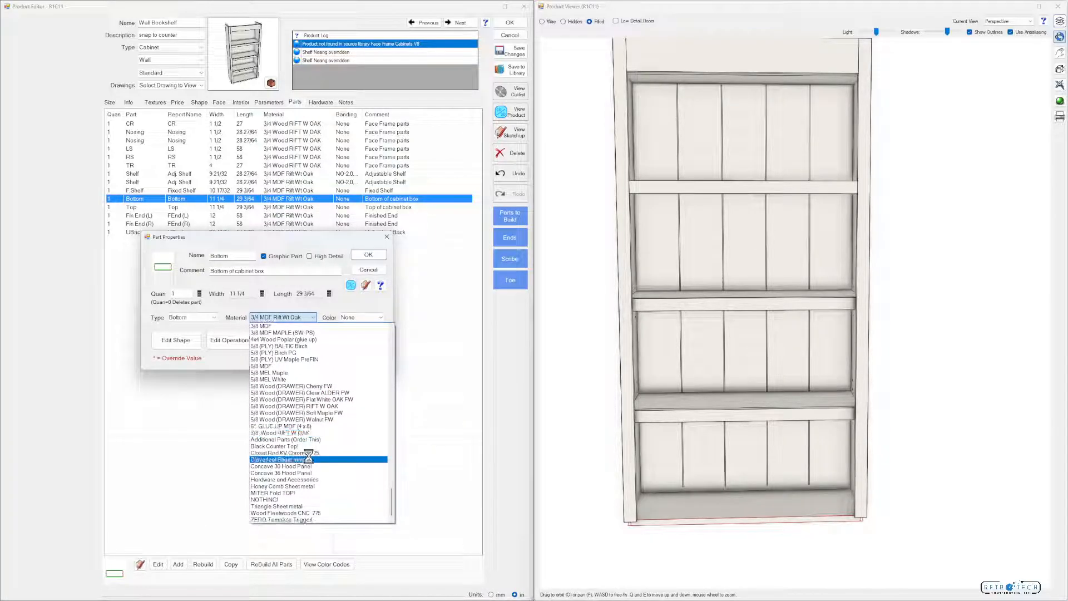
{"action": "left_click", "coordinate": [299, 500]}
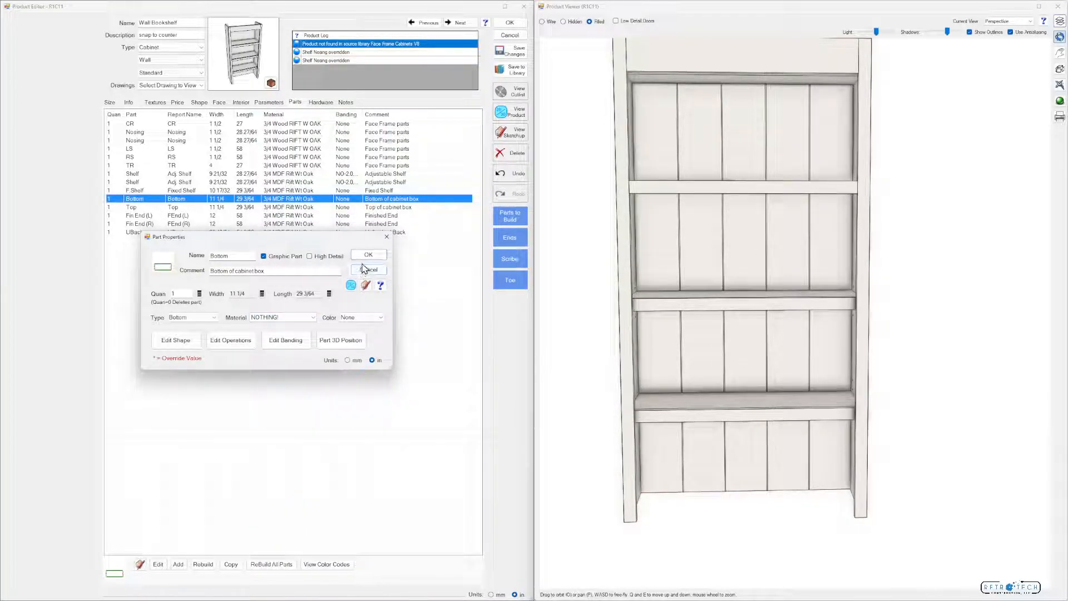
{"action": "left_click", "coordinate": [368, 254]}
{"action": "left_click_drag", "start_coordinate": [675, 405], "coordinate": [692, 410]}
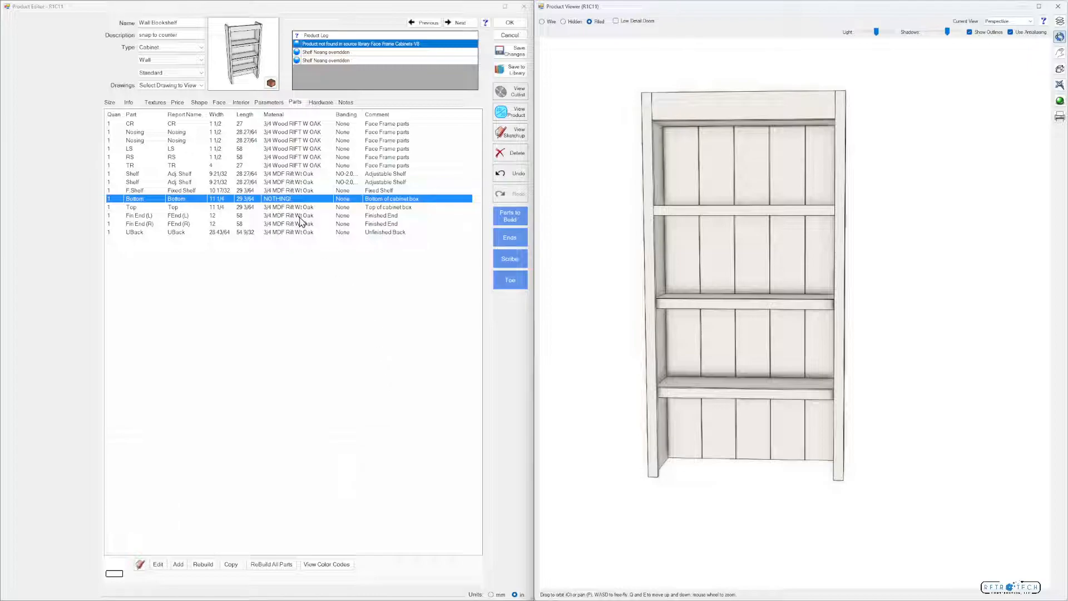
Try the F.F. Wall LED NoBot (Sides) insert in the bottom interior section, inspect it in 3D, and clear it
{"action": "left_click", "coordinate": [241, 103]}
{"action": "left_click", "coordinate": [175, 574]}
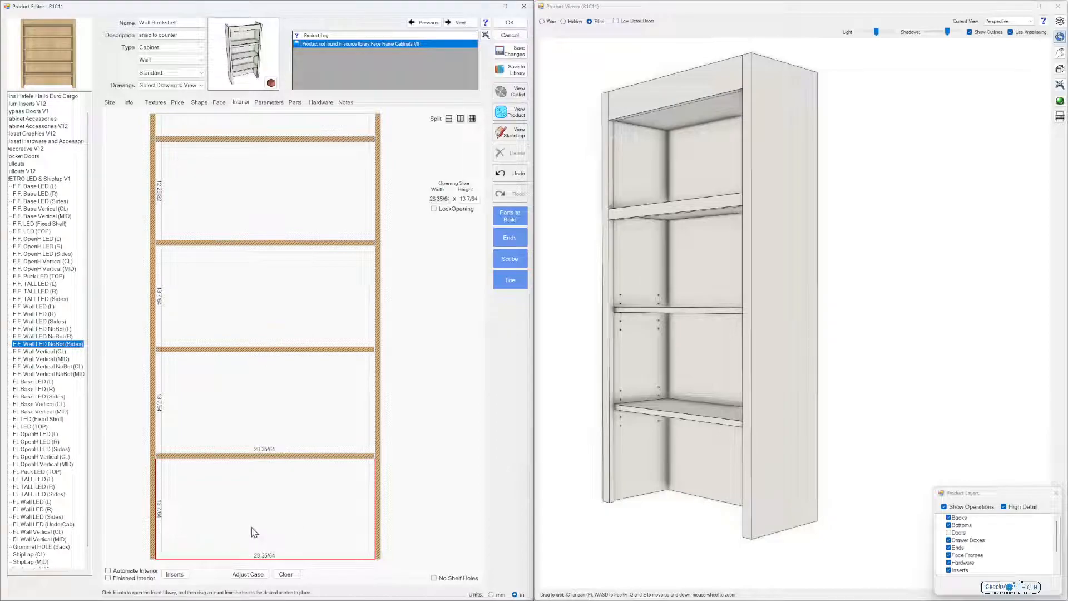
{"action": "left_click_drag", "start_coordinate": [52, 347], "coordinate": [248, 515]}
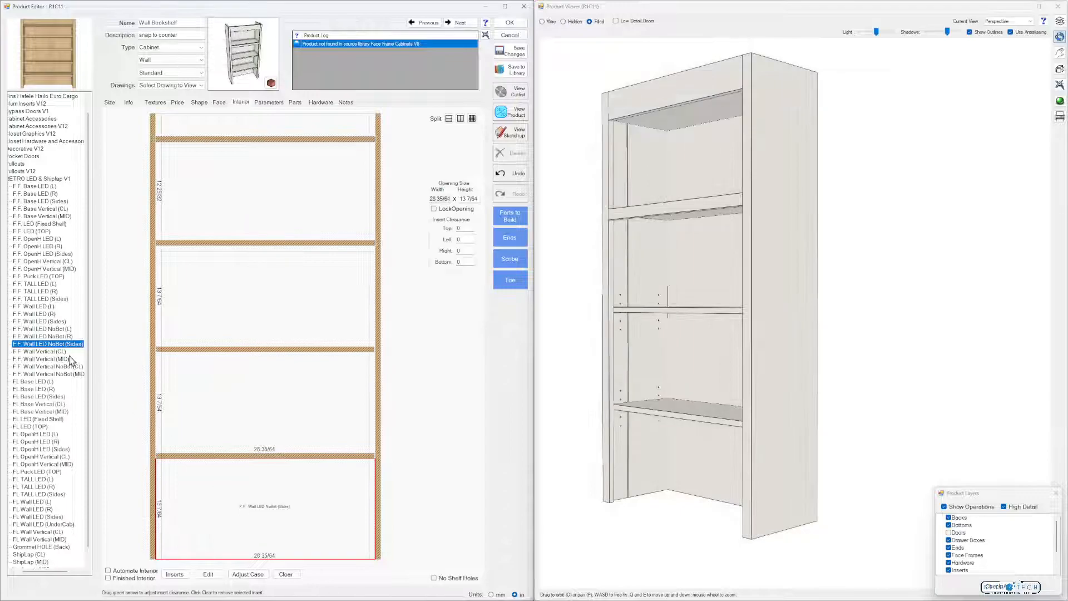
{"action": "left_click_drag", "start_coordinate": [591, 464], "coordinate": [644, 458]}
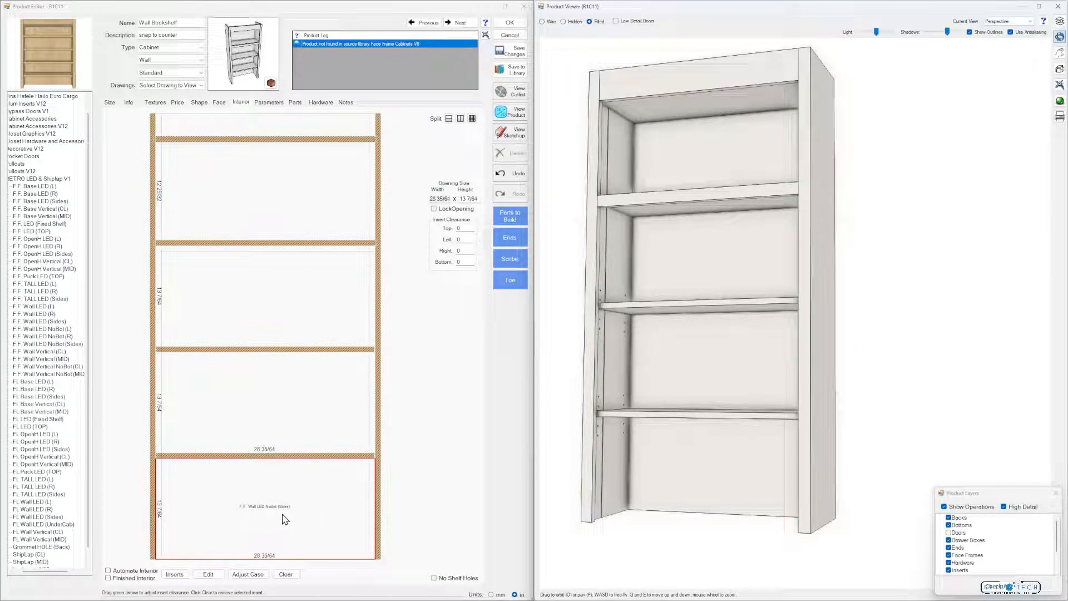
{"action": "left_click", "coordinate": [285, 574]}
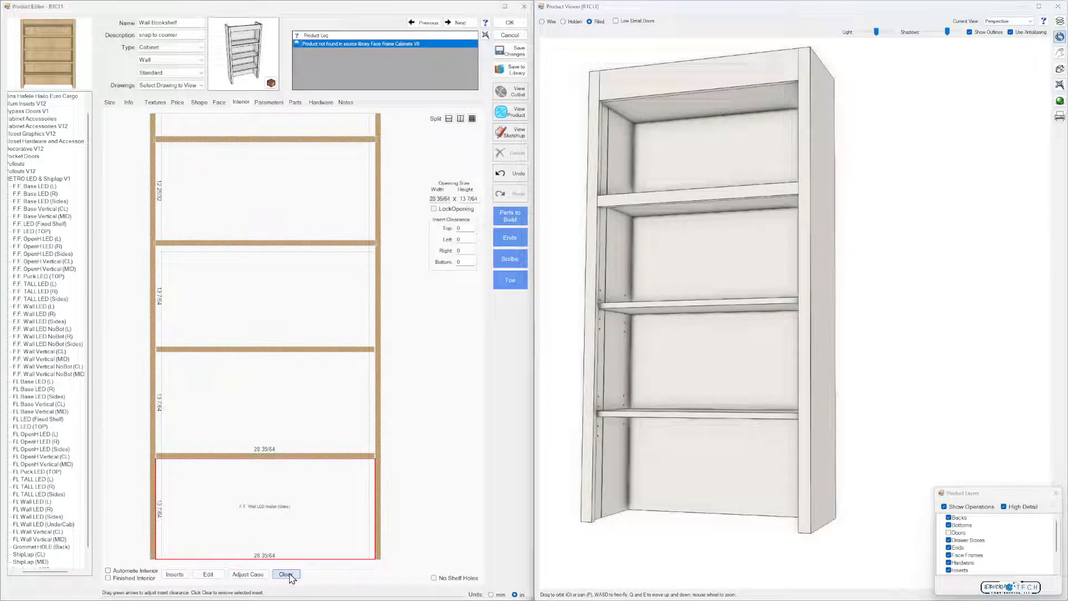
Split the bottom interior section into three equal vertical sections using Separator dividers, and view the cabinet in 3D
{"action": "left_click", "coordinate": [267, 540]}
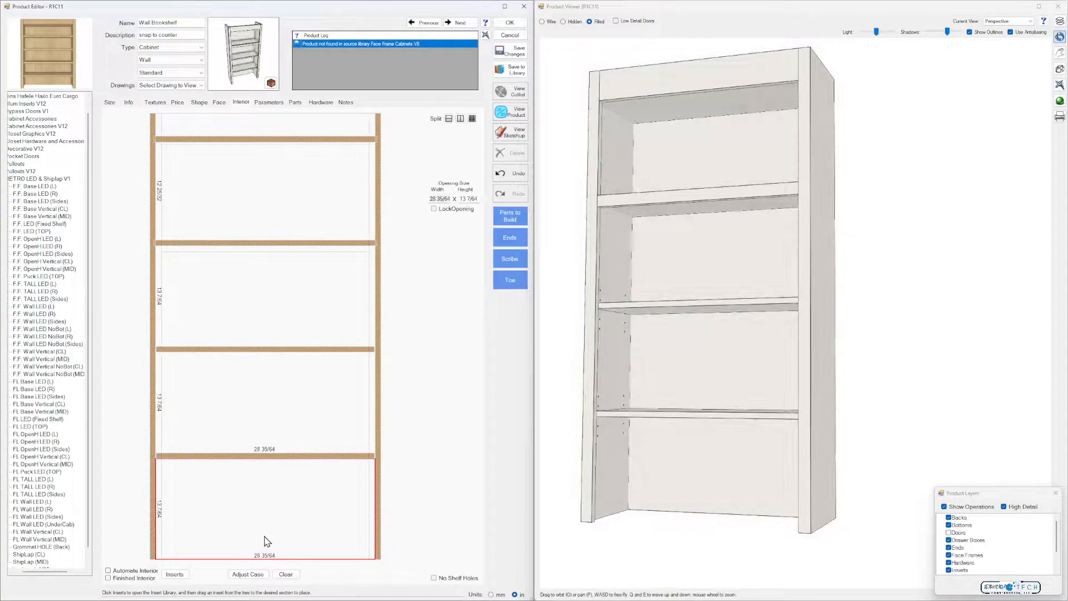
{"action": "left_click", "coordinate": [471, 121]}
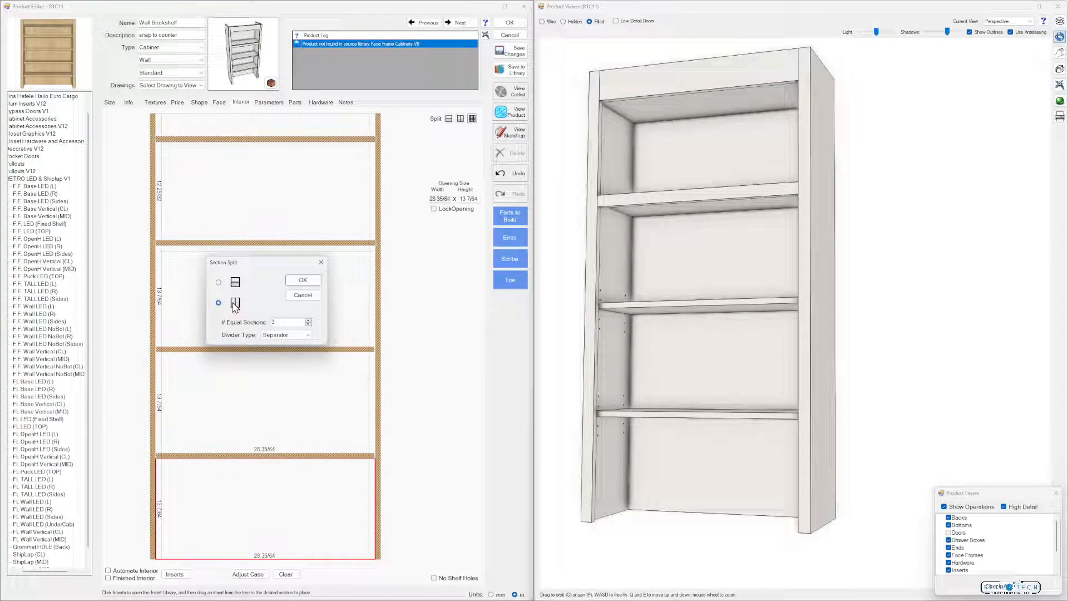
{"action": "left_click", "coordinate": [303, 280]}
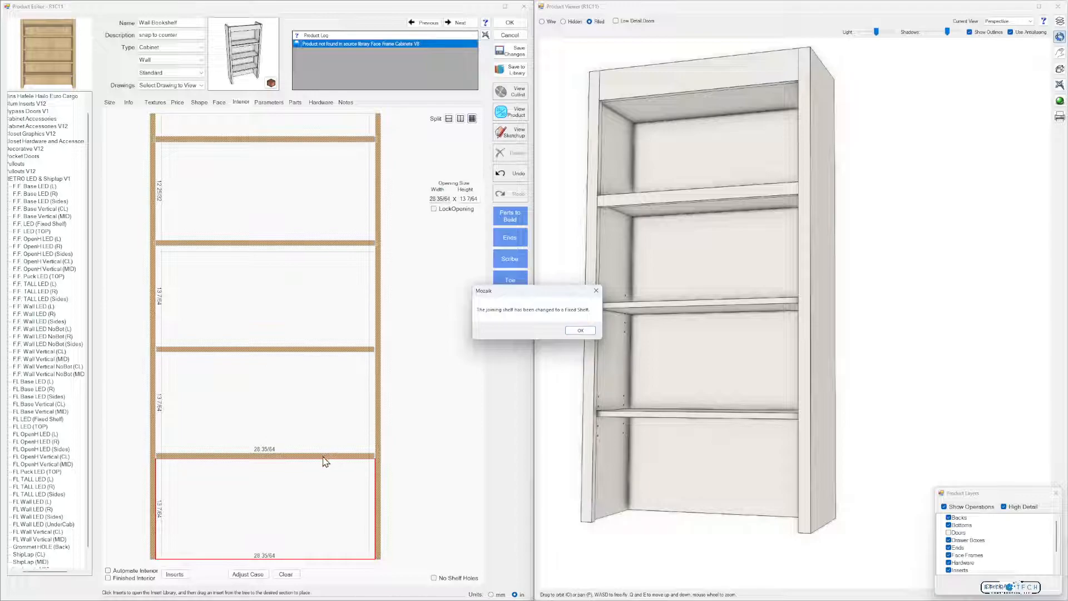
{"action": "left_click", "coordinate": [581, 330]}
{"action": "left_click_drag", "start_coordinate": [656, 405], "coordinate": [639, 400]}
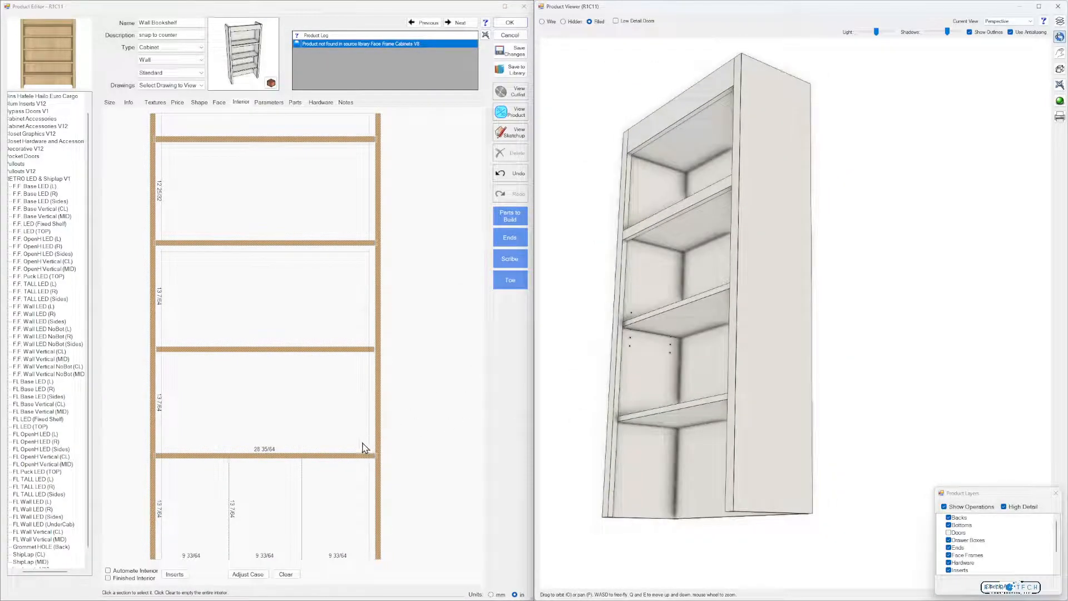
Set the shelf directly above the three split sections to the Adjustable type
{"action": "left_click", "coordinate": [358, 457]}
{"action": "left_click", "coordinate": [473, 142]}
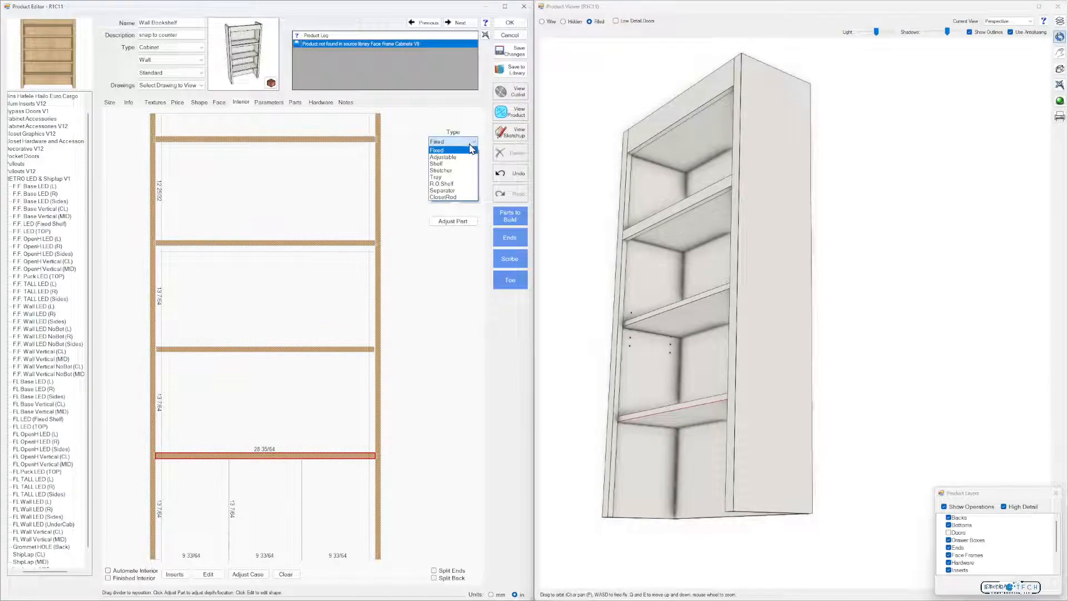
{"action": "left_click", "coordinate": [462, 157]}
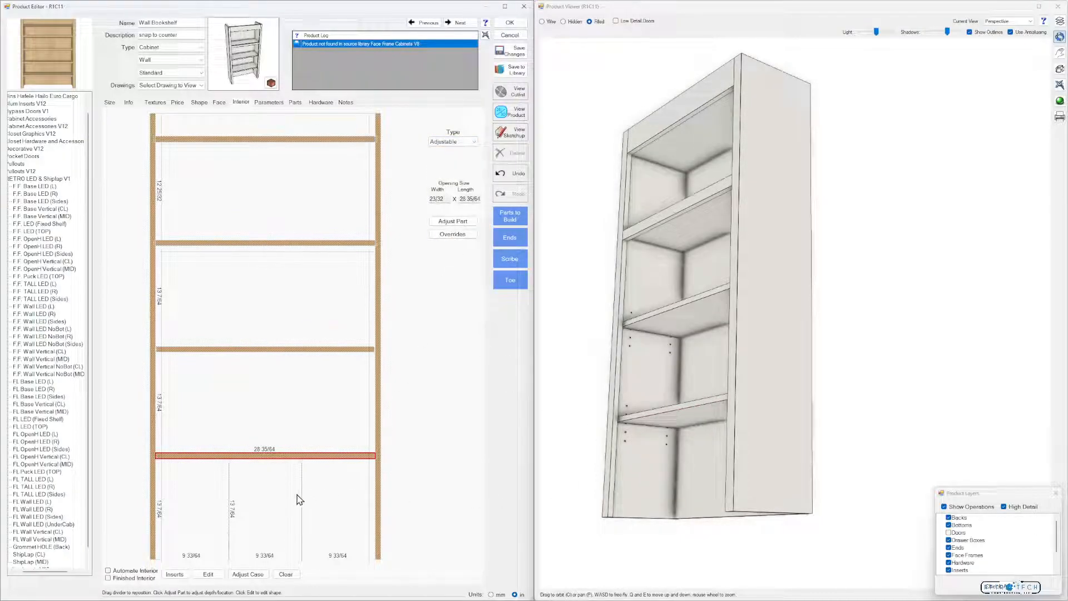
Place F.F. Wall LED NoBot (L) in the left bottom section and F.F. Wall LED NoBot (R) in the right one
{"action": "left_click", "coordinate": [206, 524]}
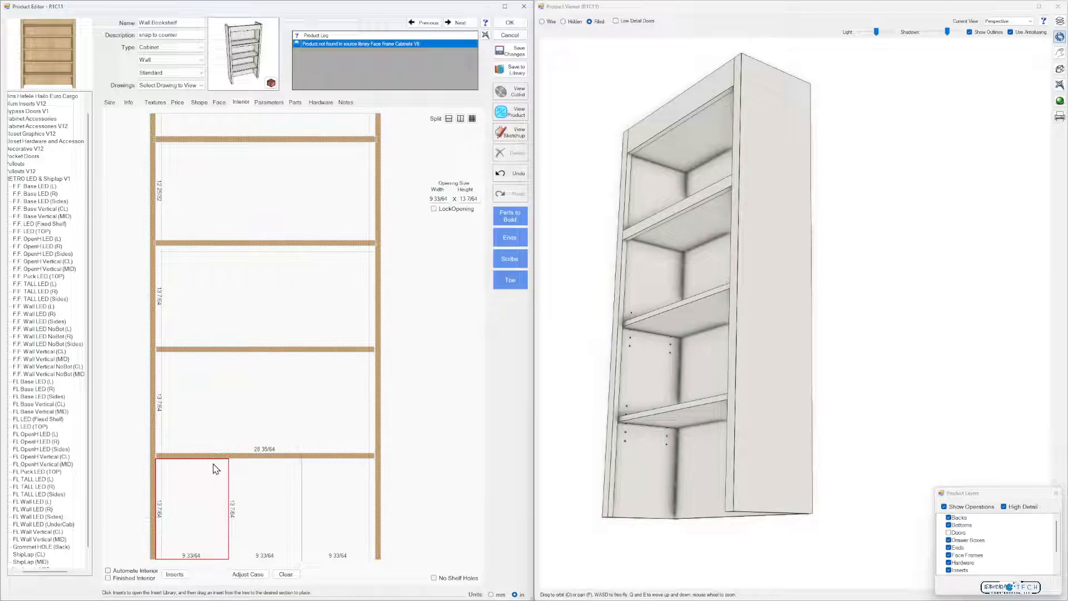
{"action": "left_click", "coordinate": [58, 330]}
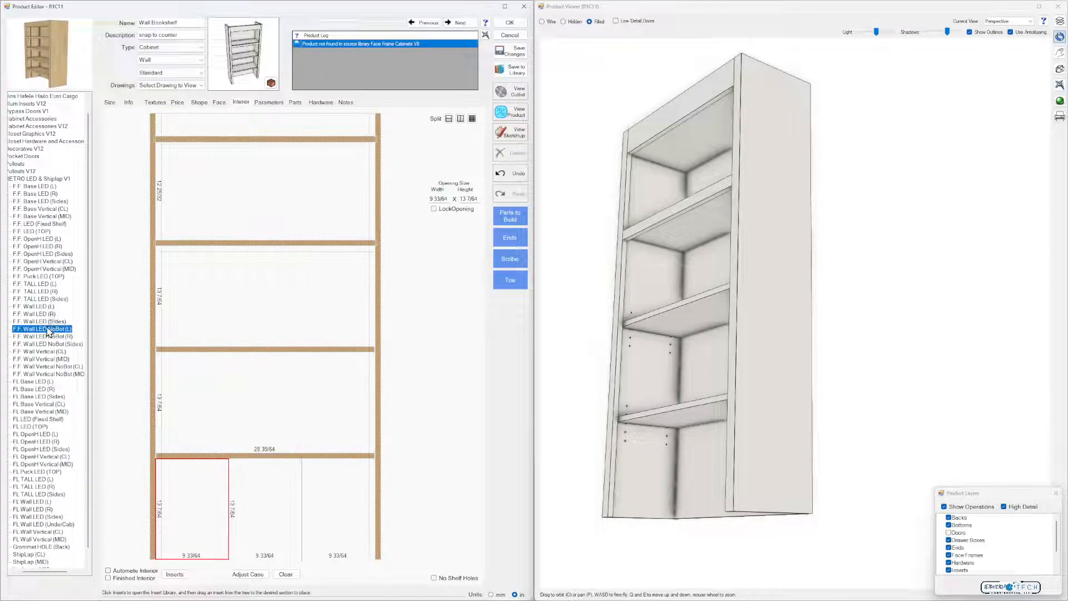
{"action": "left_click_drag", "start_coordinate": [49, 334], "coordinate": [184, 500]}
{"action": "left_click", "coordinate": [57, 336]}
{"action": "left_click_drag", "start_coordinate": [57, 340], "coordinate": [336, 504]}
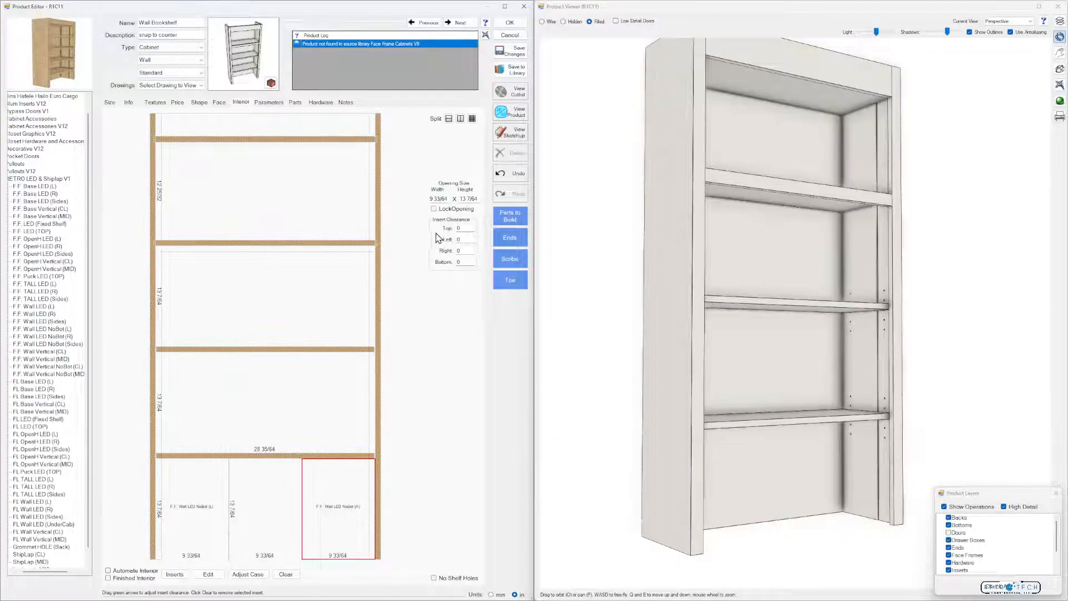
Set the opening widths of the left and right LED insert sections to 0, and inspect the side grooves in 3D
{"action": "type", "text": "0"}
{"action": "left_click_drag", "start_coordinate": [449, 199], "coordinate": [427, 199]}
{"action": "left_click", "coordinate": [212, 491]}
{"action": "type", "text": "0"}
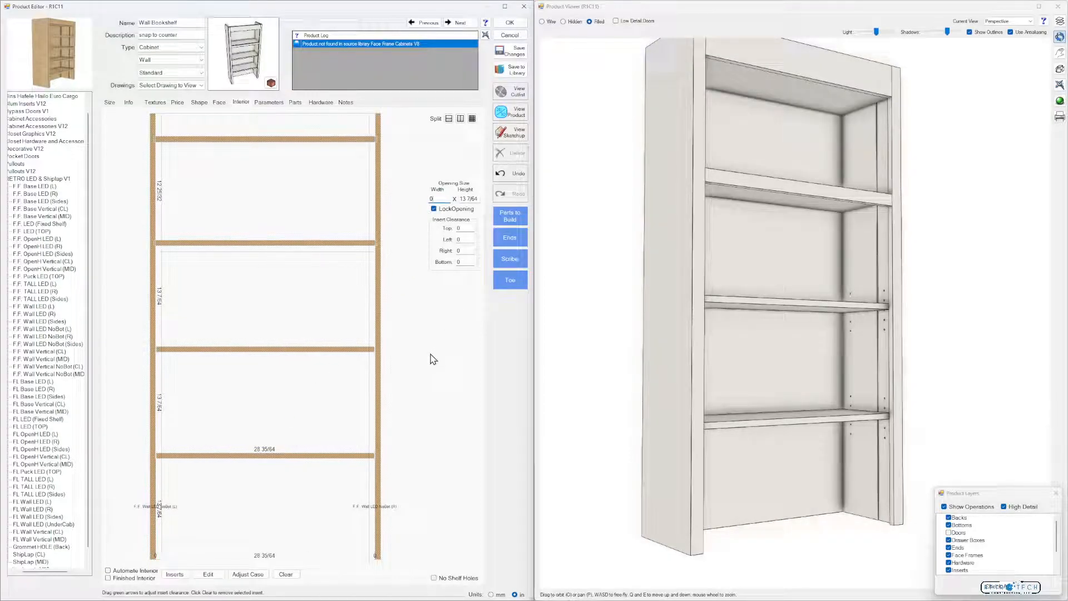
{"action": "left_click", "coordinate": [286, 511]}
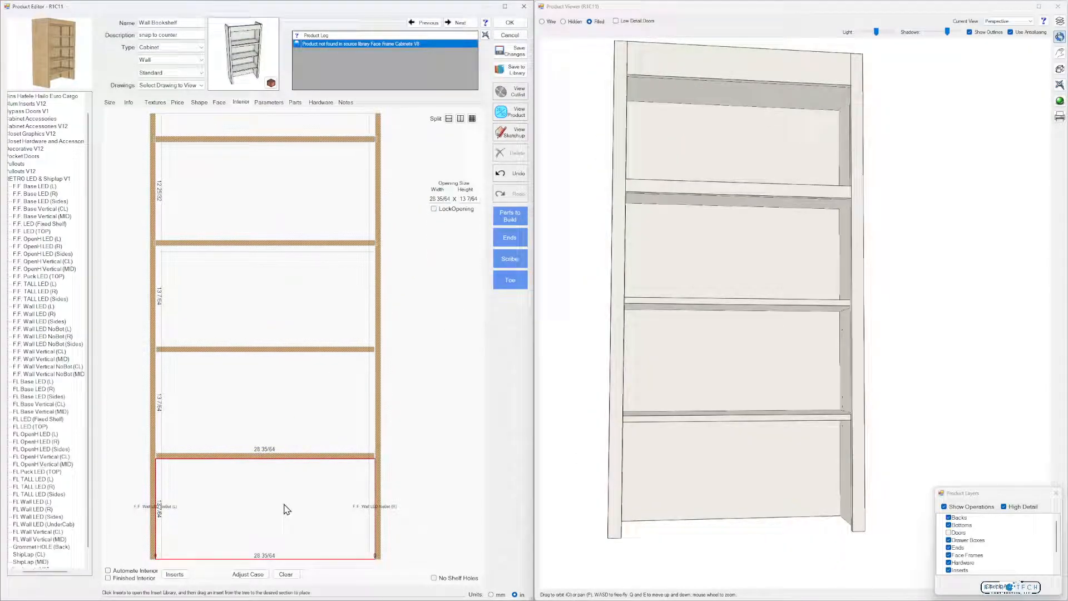
{"action": "left_click_drag", "start_coordinate": [658, 455], "coordinate": [607, 443]}
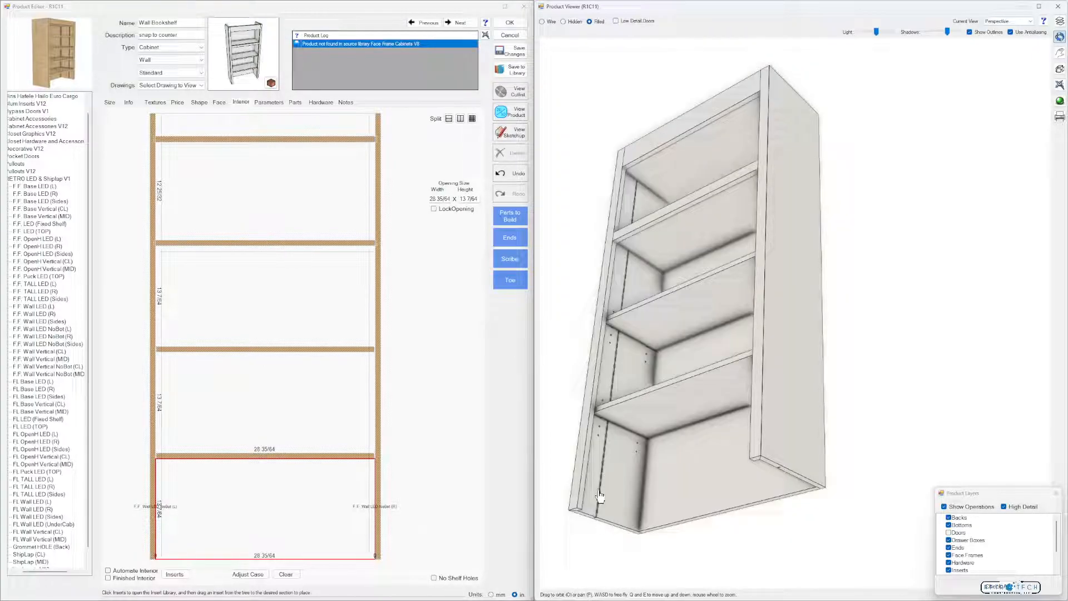
{"action": "mouse_move", "coordinate": [702, 528]}
{"action": "left_mouse_down"}
{"action": "mouse_move", "coordinate": [727, 533]}
{"action": "mouse_move", "coordinate": [747, 511]}
{"action": "mouse_move", "coordinate": [680, 533]}
{"action": "left_mouse_up"}
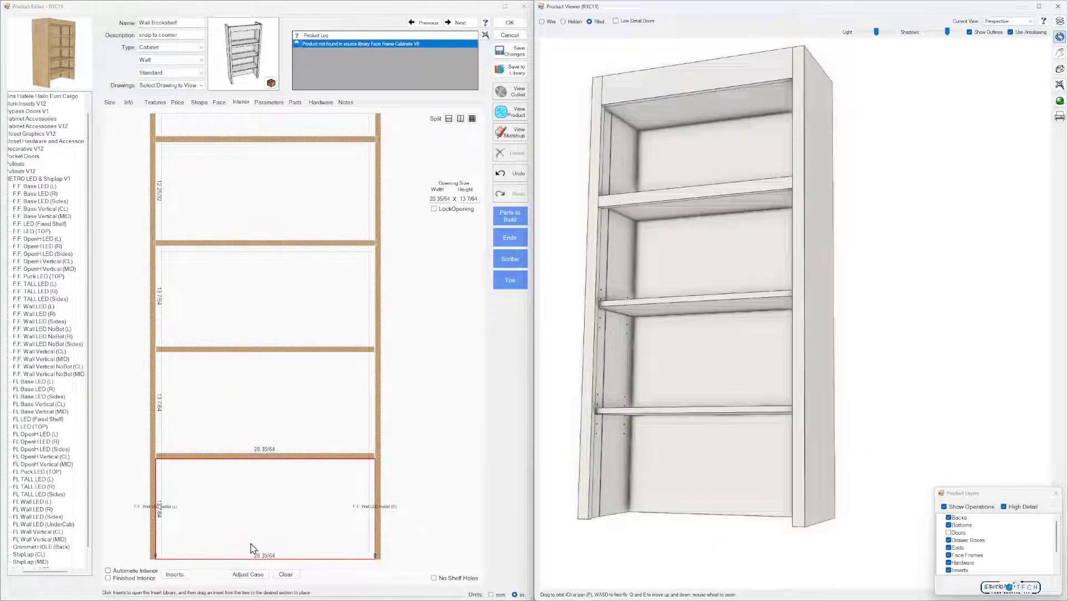
Split the middle bottom section into five equal vertical sections
{"action": "left_click", "coordinate": [472, 119]}
{"action": "left_click", "coordinate": [309, 320]}
{"action": "left_click", "coordinate": [303, 280]}
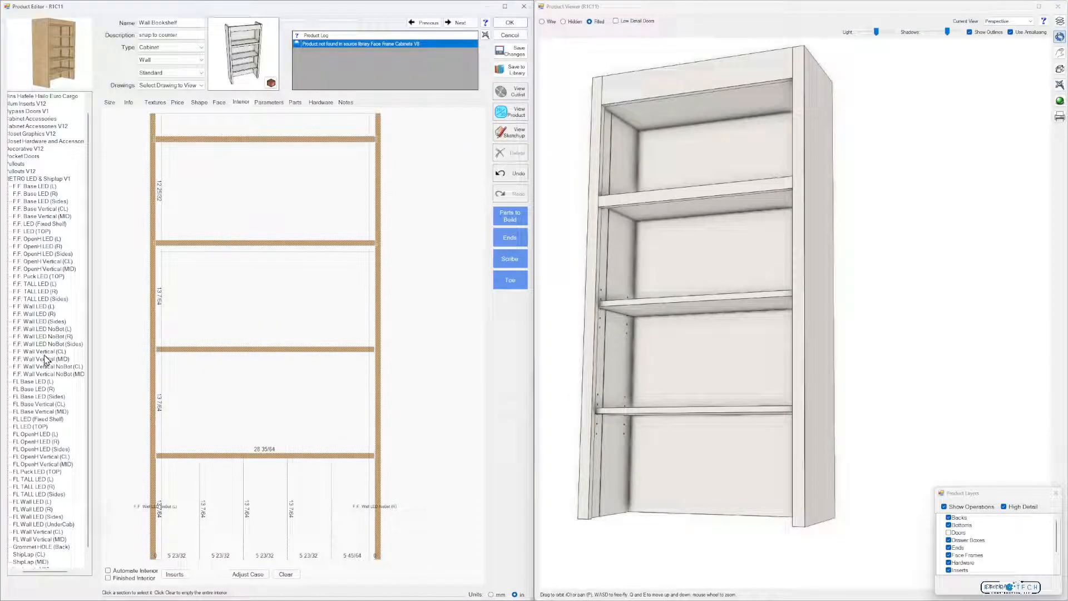
Place the F.F. Wall Vertical NoBot (MID) insert in each of the five narrow bottom sections
{"action": "left_click", "coordinate": [55, 367]}
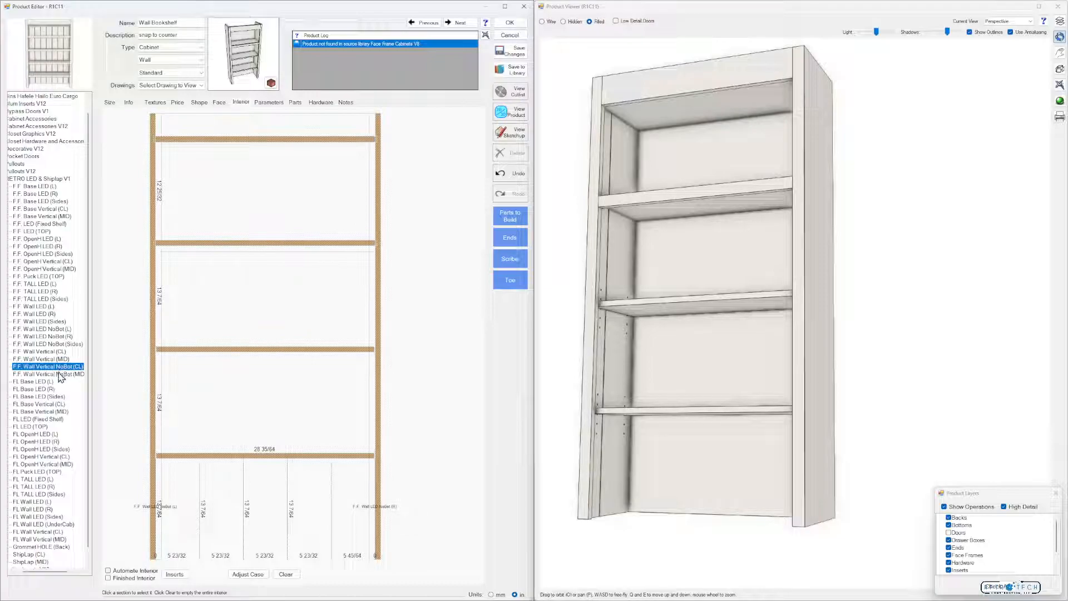
{"action": "left_click", "coordinate": [57, 375]}
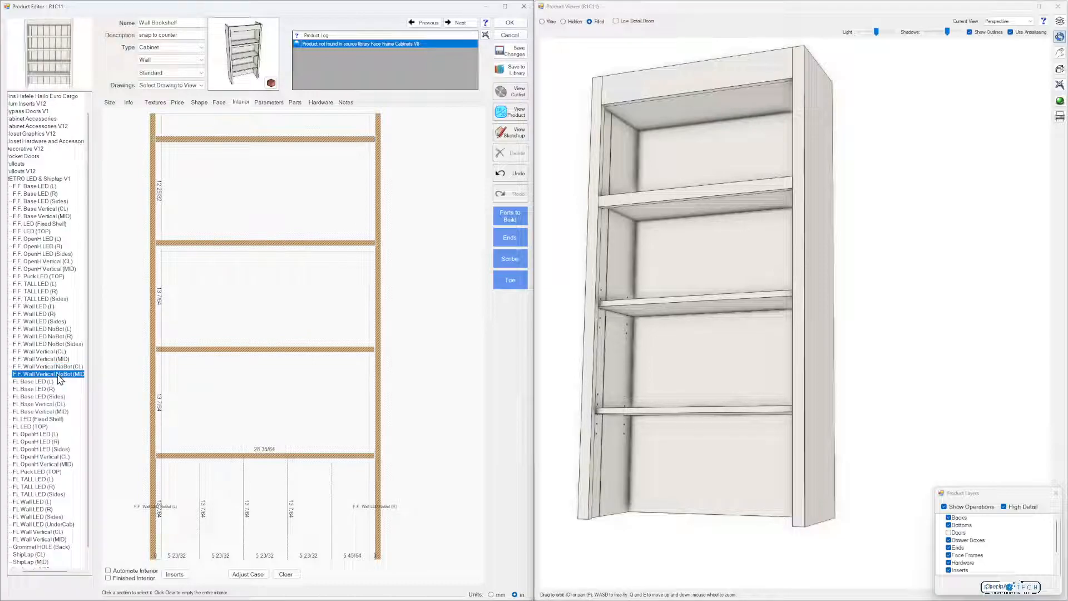
{"action": "left_click_drag", "start_coordinate": [61, 374], "coordinate": [171, 495]}
{"action": "left_click_drag", "start_coordinate": [71, 379], "coordinate": [221, 502]}
{"action": "left_click_drag", "start_coordinate": [81, 381], "coordinate": [262, 508]}
{"action": "left_click_drag", "start_coordinate": [77, 378], "coordinate": [309, 529]}
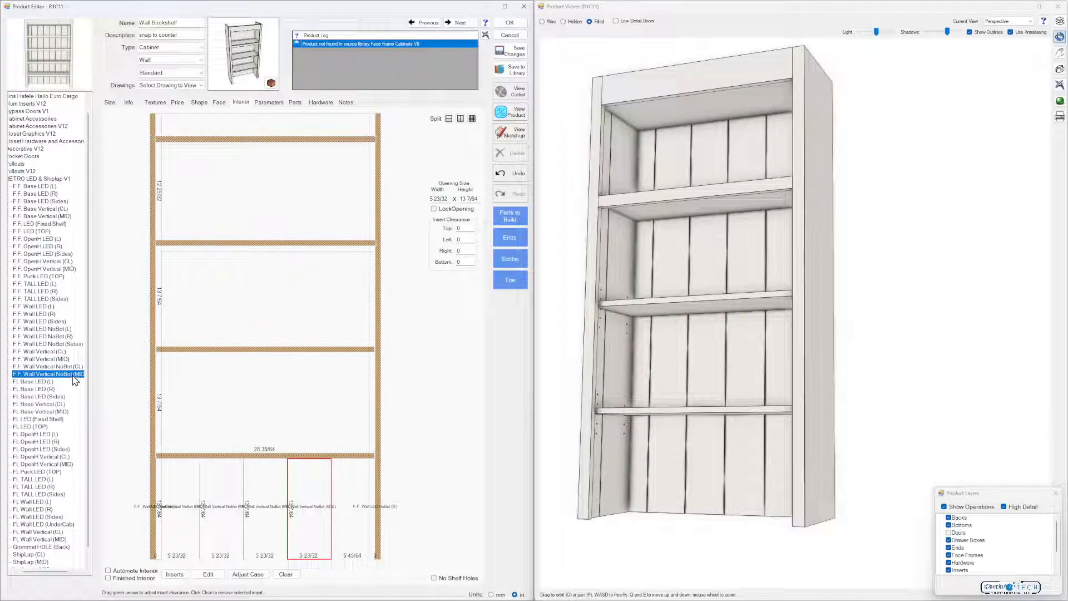
{"action": "left_click_drag", "start_coordinate": [104, 387], "coordinate": [348, 526]}
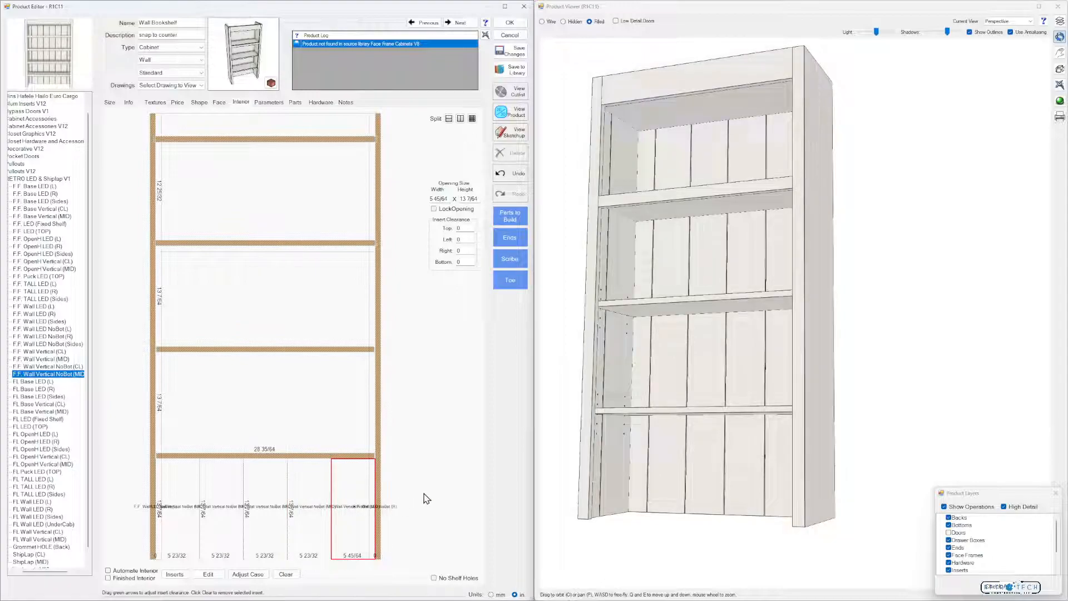
Set the LEDDadoW parameter to 12 mm and inspect the LED dados in 3D
{"action": "left_click_drag", "start_coordinate": [613, 497], "coordinate": [655, 497]}
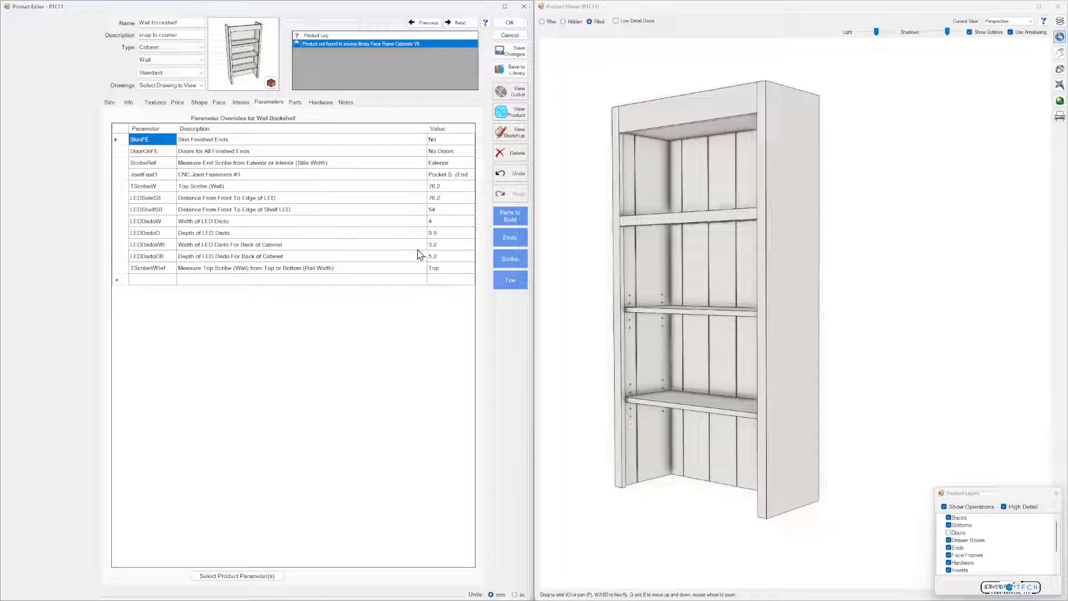
{"action": "left_click", "coordinate": [435, 222]}
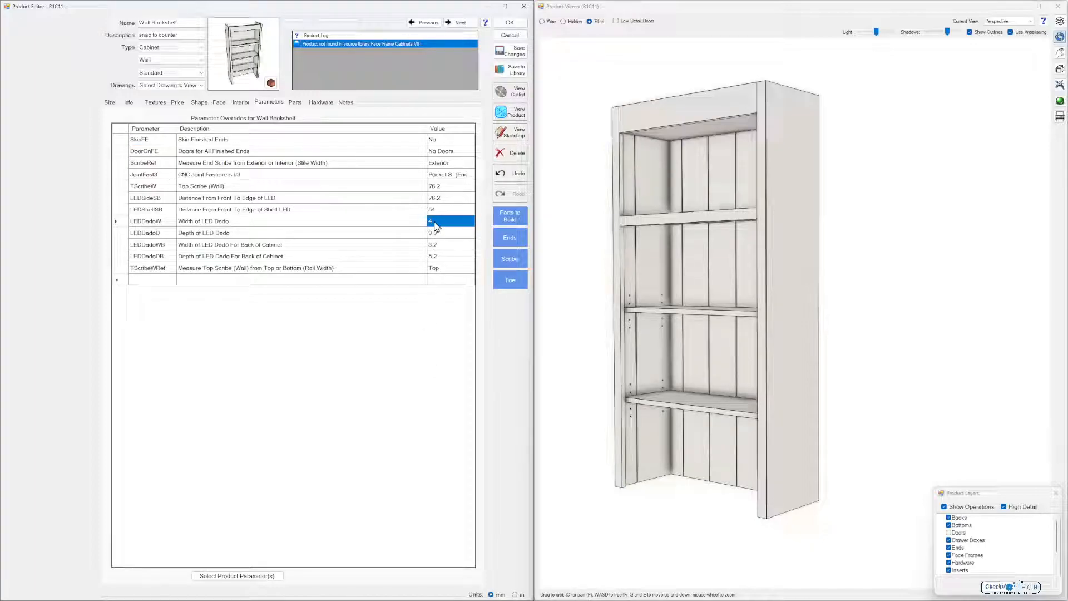
{"action": "type", "text": "12"}
{"action": "left_click", "coordinate": [414, 445]}
{"action": "left_click_drag", "start_coordinate": [596, 313], "coordinate": [572, 201]}
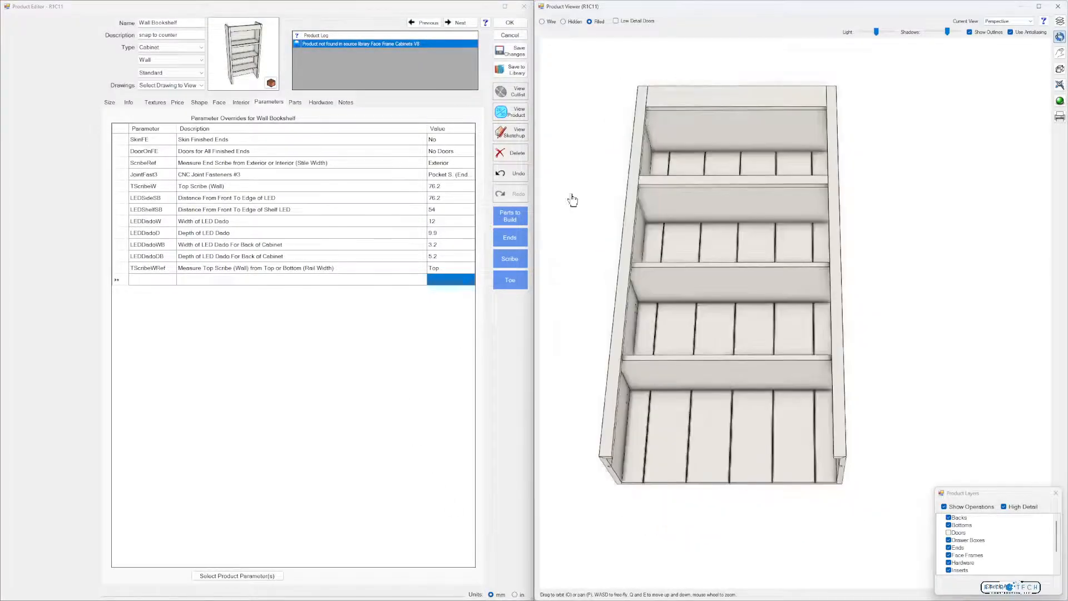
Place the F.F. LED (TOP) insert in the 324.5 mm high section and in the section directly below it, checking the shelf grooves in 3D
{"action": "left_click", "coordinate": [241, 103]}
{"action": "left_click", "coordinate": [282, 195]}
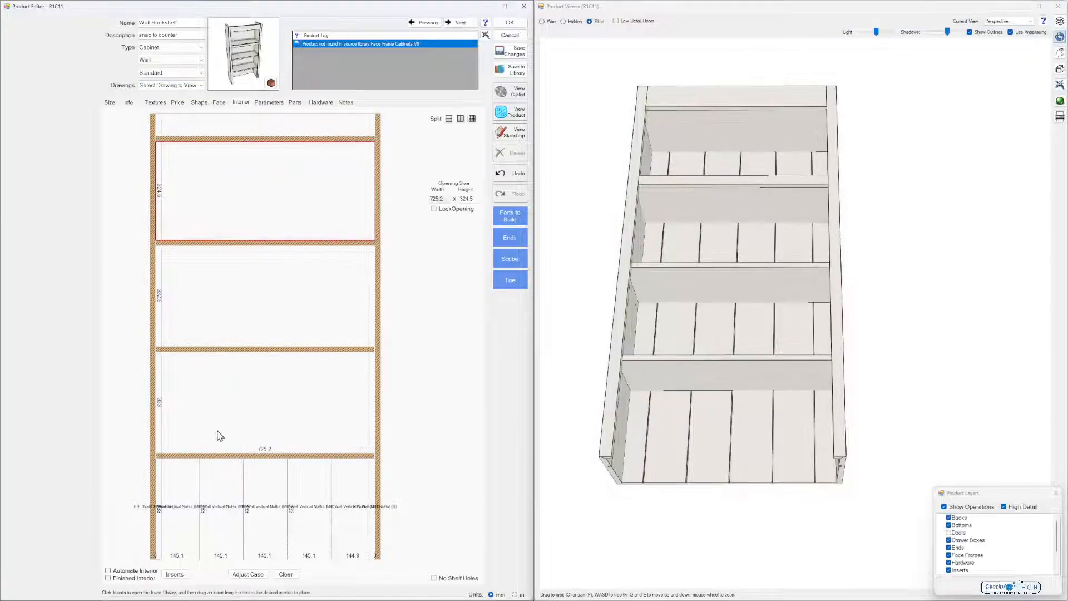
{"action": "left_click", "coordinate": [175, 575]}
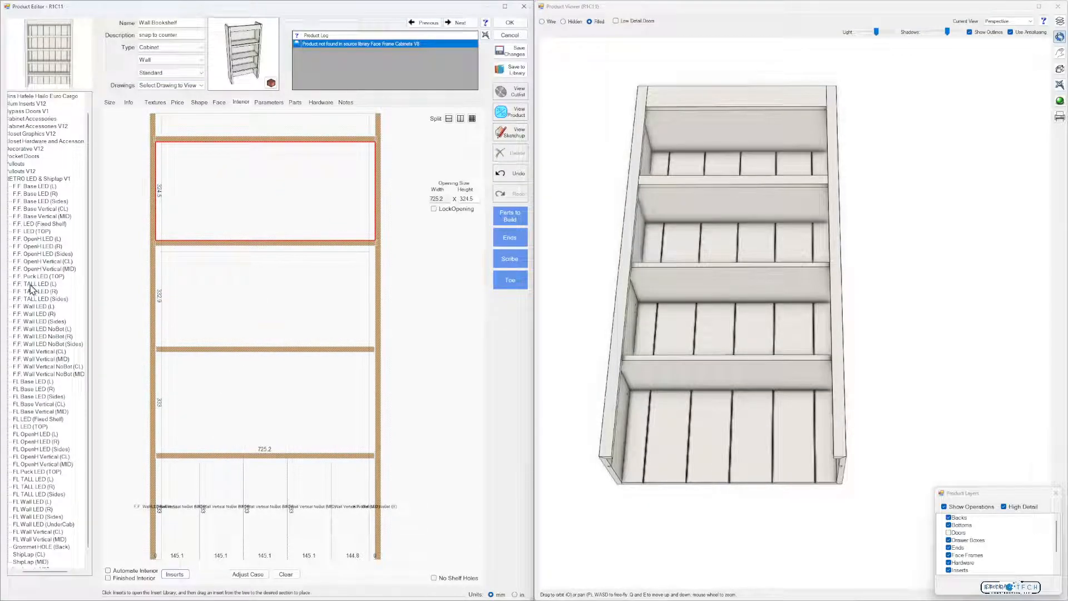
{"action": "left_click", "coordinate": [31, 231]}
{"action": "left_click_drag", "start_coordinate": [42, 228], "coordinate": [297, 204]}
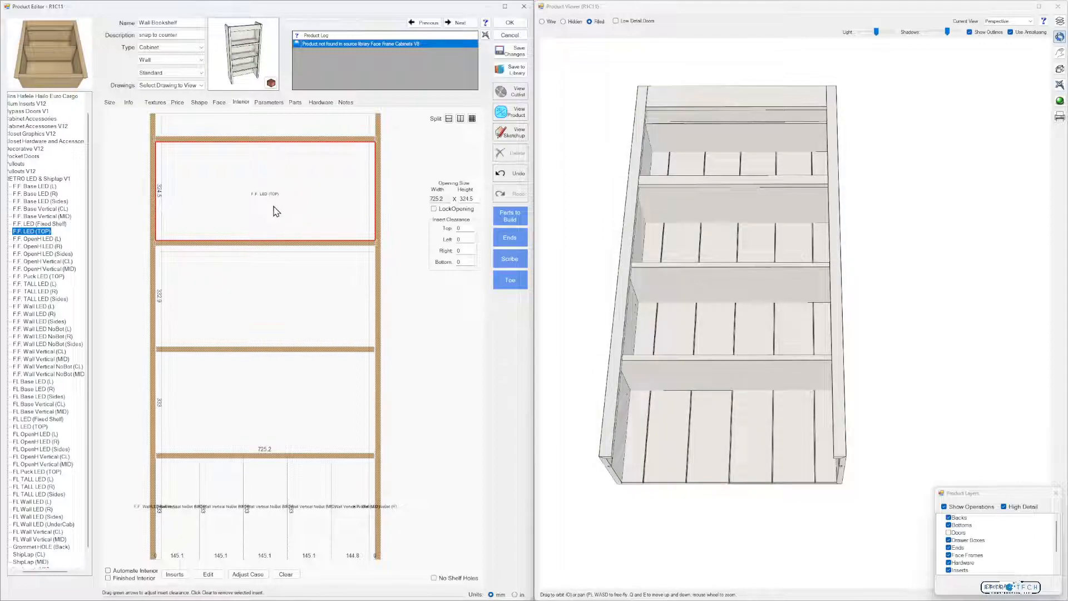
{"action": "left_click_drag", "start_coordinate": [672, 255], "coordinate": [652, 247]}
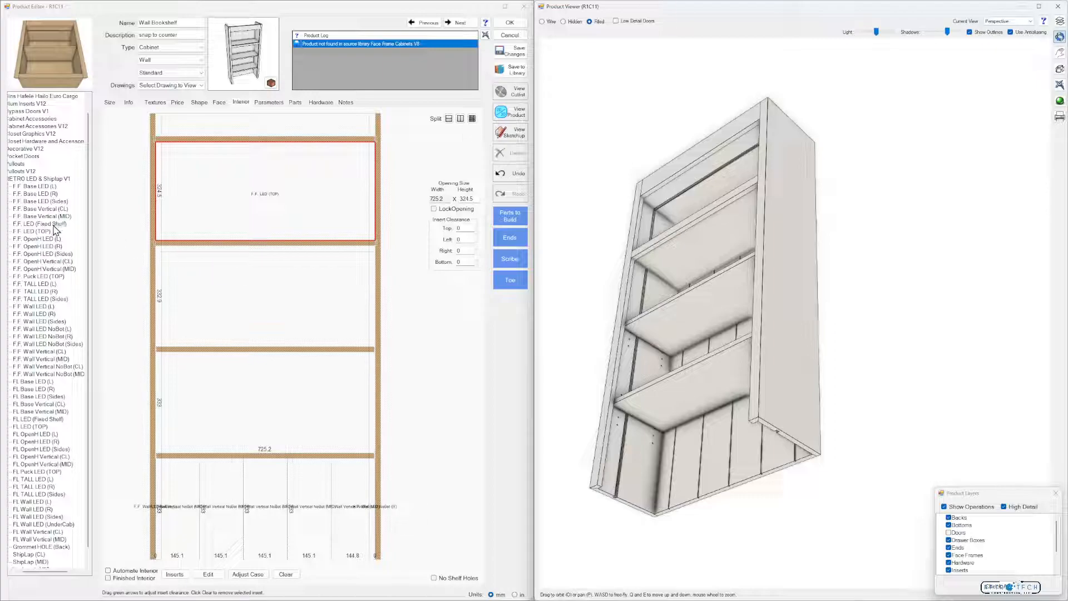
{"action": "left_click_drag", "start_coordinate": [42, 233], "coordinate": [244, 280]}
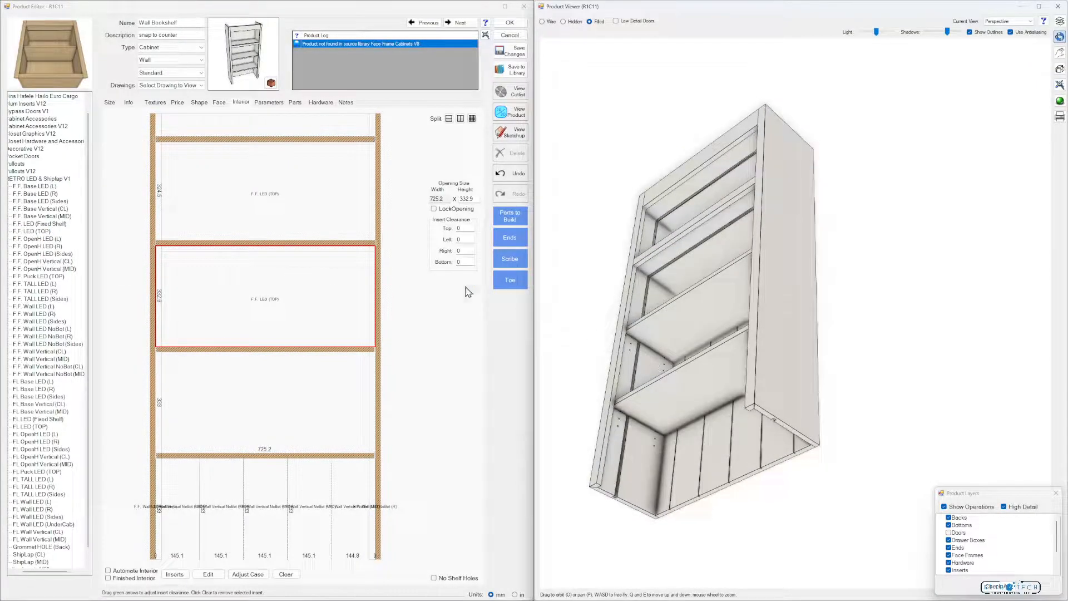
Try the F.F. LED (Fixed Shelf) insert in the 332.9 mm high section, inspect it in 3D, and undo it
{"action": "left_click_drag", "start_coordinate": [44, 223], "coordinate": [173, 281]}
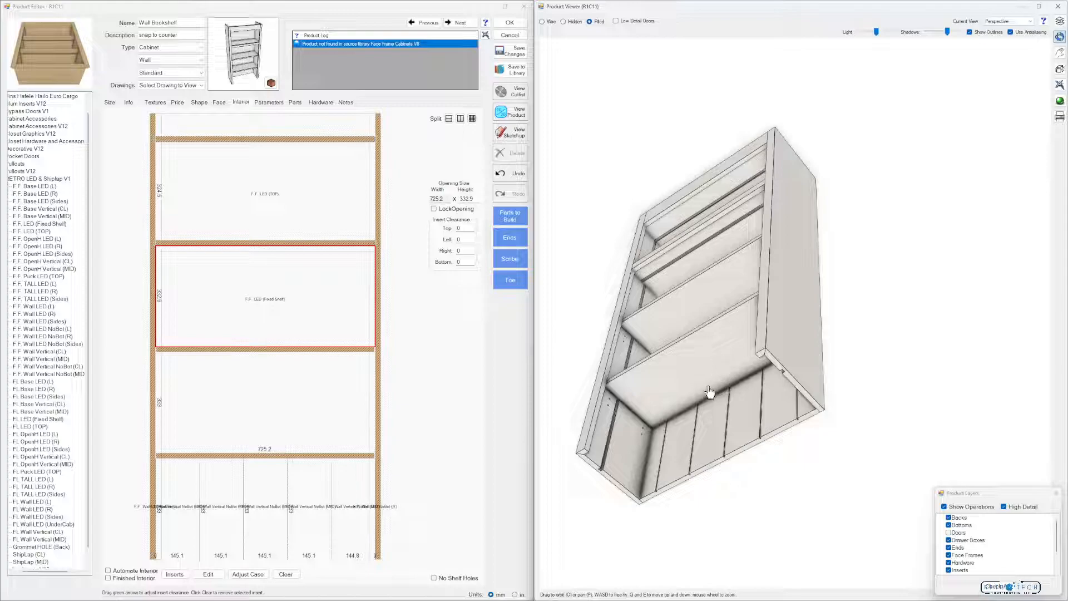
{"action": "mouse_move", "coordinate": [686, 365]}
{"action": "left_mouse_down"}
{"action": "mouse_move", "coordinate": [720, 365]}
{"action": "mouse_move", "coordinate": [689, 362]}
{"action": "left_mouse_up"}
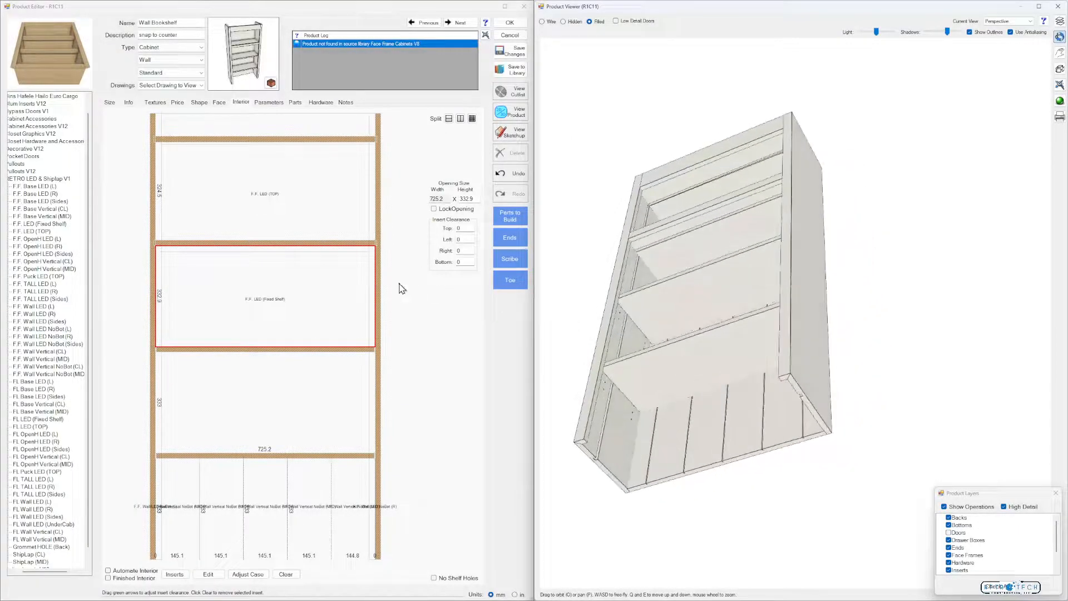
{"action": "left_click", "coordinate": [515, 174]}
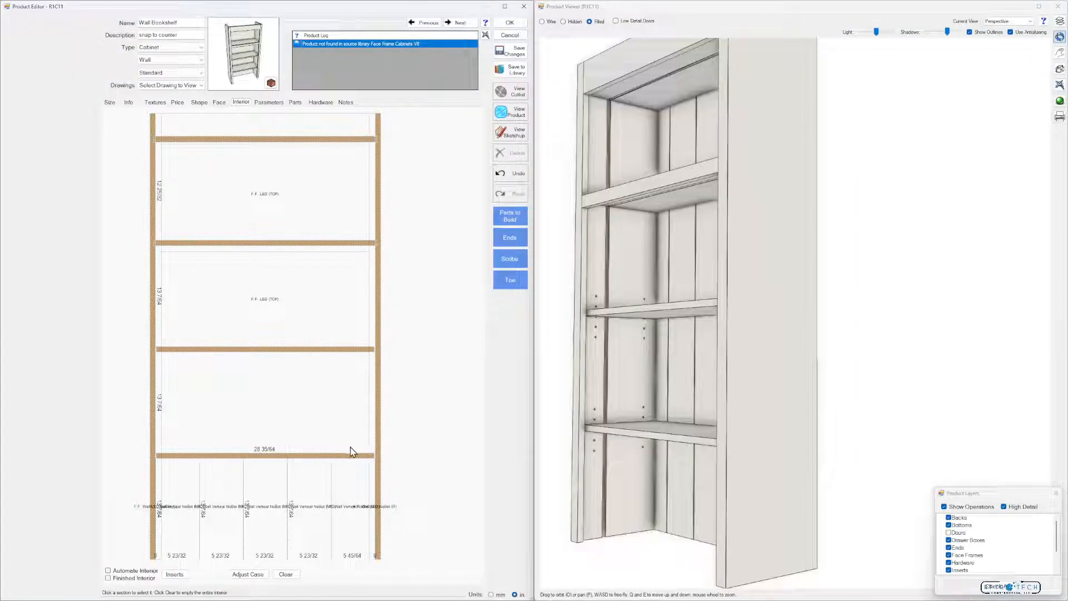
Add a nosing to each of the two lower adjustable shelves through their part adjustments
{"action": "left_click", "coordinate": [321, 457]}
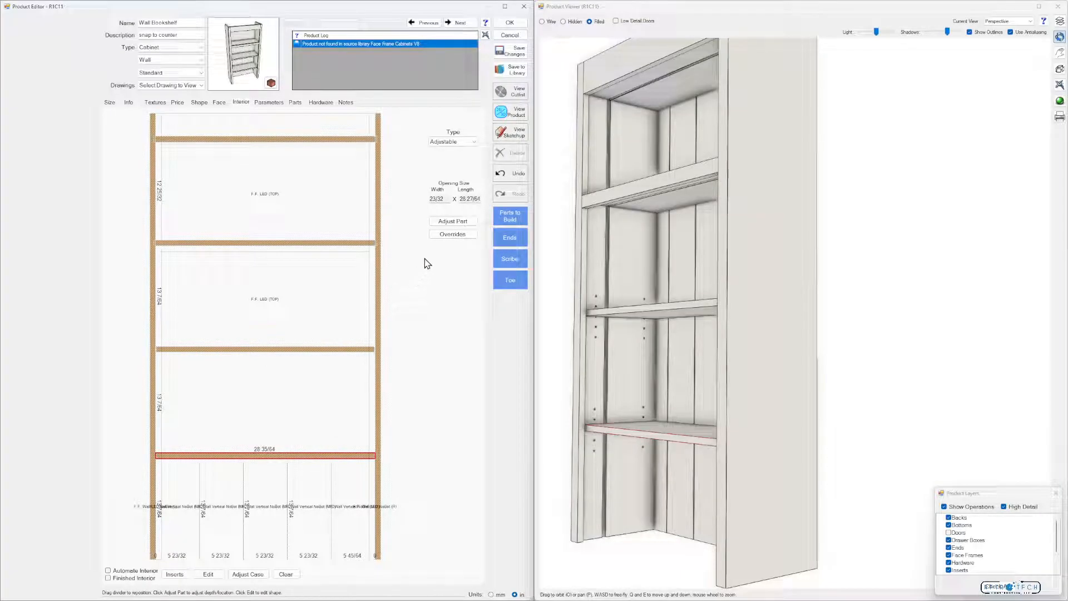
{"action": "left_click", "coordinate": [240, 350]}
{"action": "left_click", "coordinate": [453, 221]}
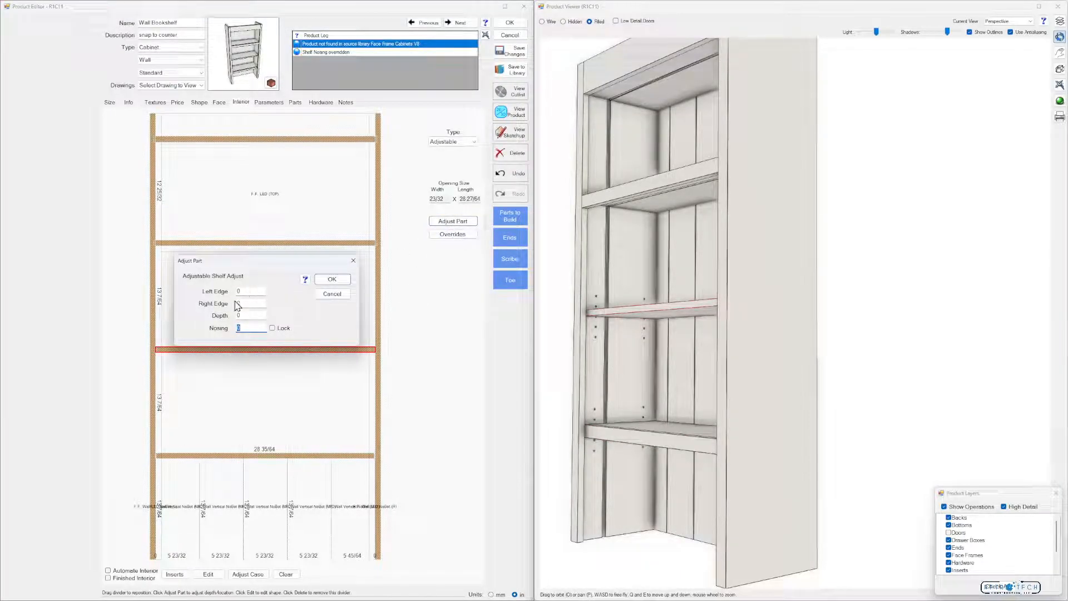
{"action": "type", "text": ".5"}
{"action": "key", "text": "Return"}
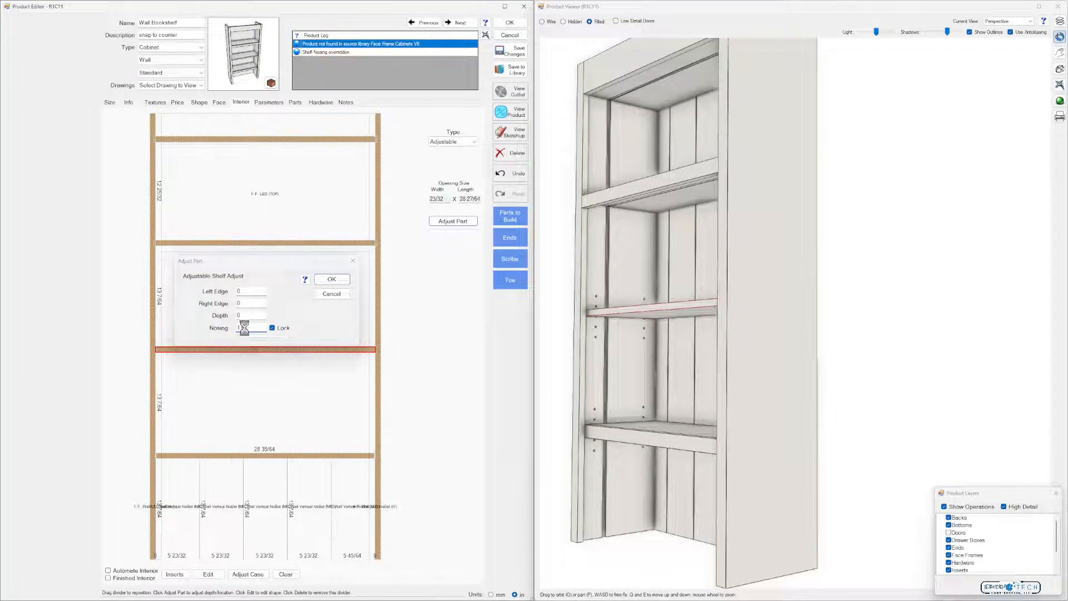
View the finished bookshelf in 3D, accept the product edits, and deselect the Wall Bookshelf in the wall elevation
{"action": "left_click_drag", "start_coordinate": [629, 273], "coordinate": [577, 119]}
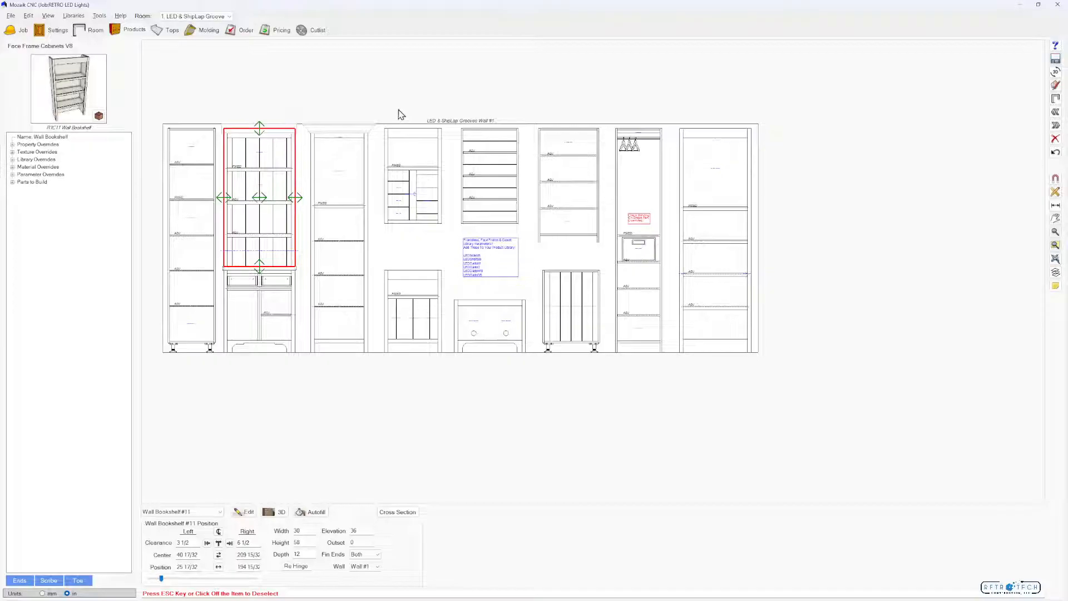
{"action": "left_click", "coordinate": [401, 112]}
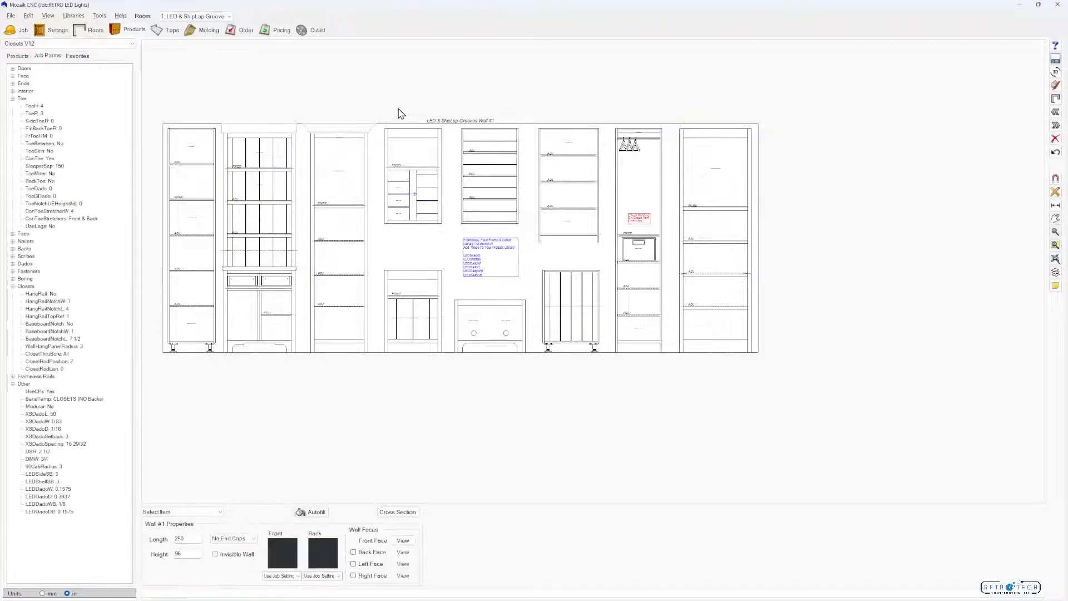
Open the molding profiles library and display the RETRO LED Parts collection
{"action": "left_click", "coordinate": [74, 16]}
{"action": "left_click", "coordinate": [94, 106]}
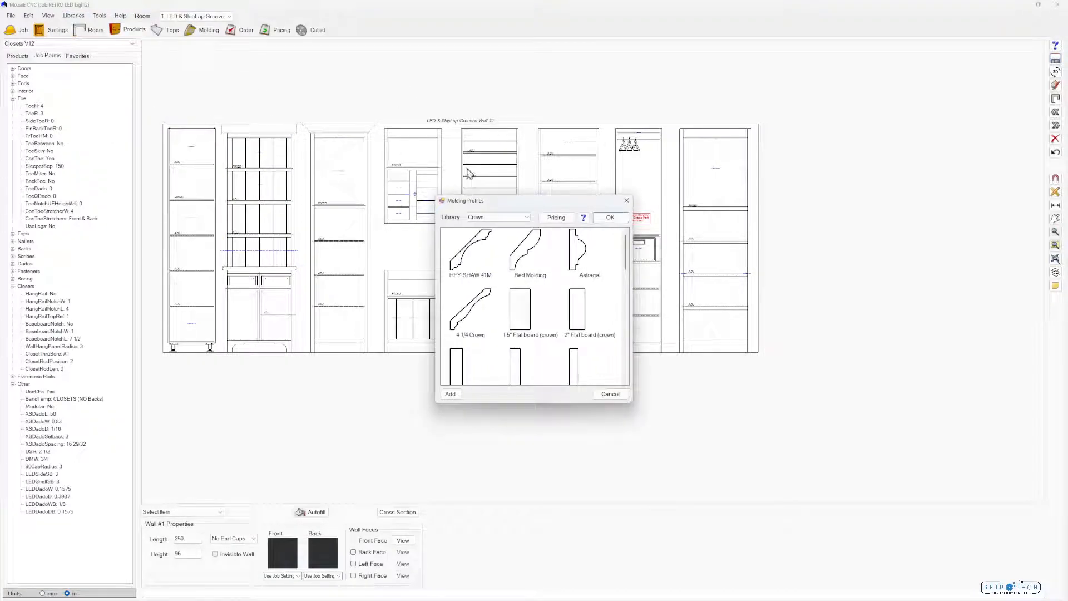
{"action": "left_click", "coordinate": [530, 217]}
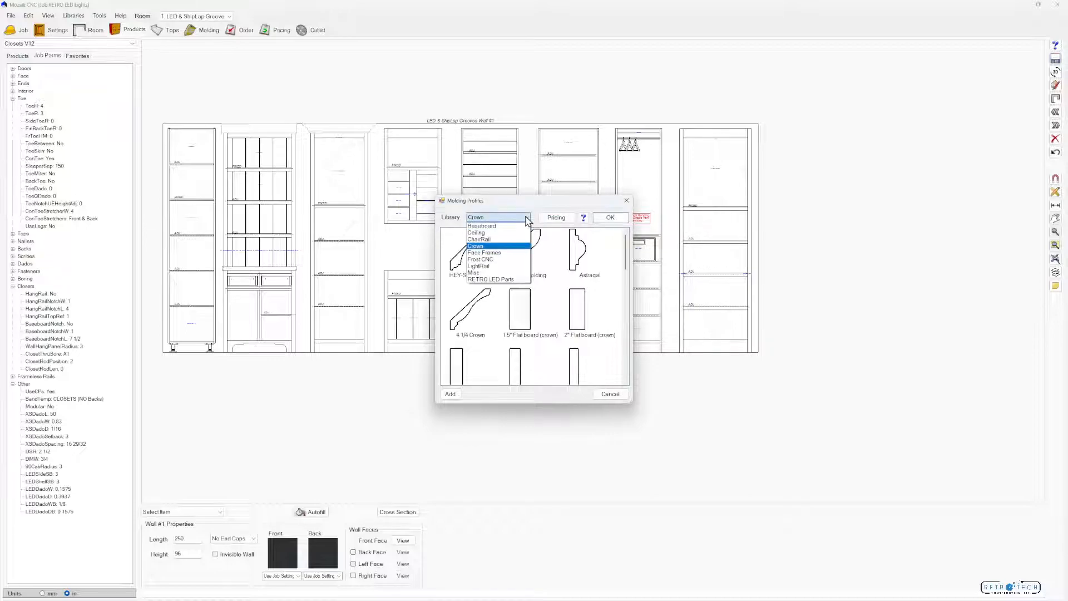
{"action": "left_click", "coordinate": [509, 282]}
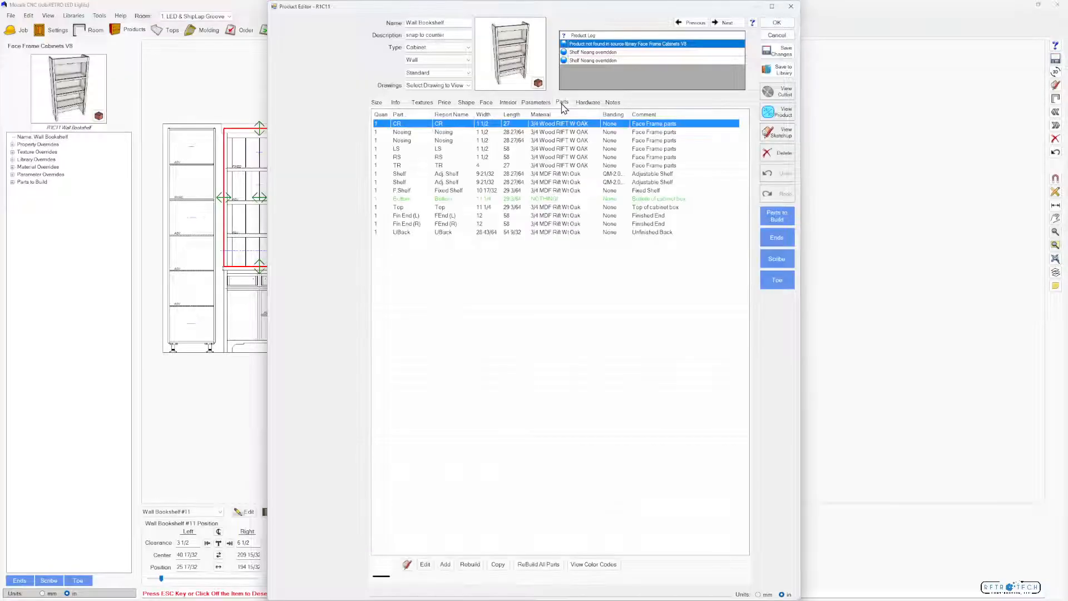
Apply the LED Adj Shelf (Bottom) shape from the RETRO LED Parts library to the first adjustable shelf of the Wall Bookshelf
{"action": "left_click", "coordinate": [411, 174]}
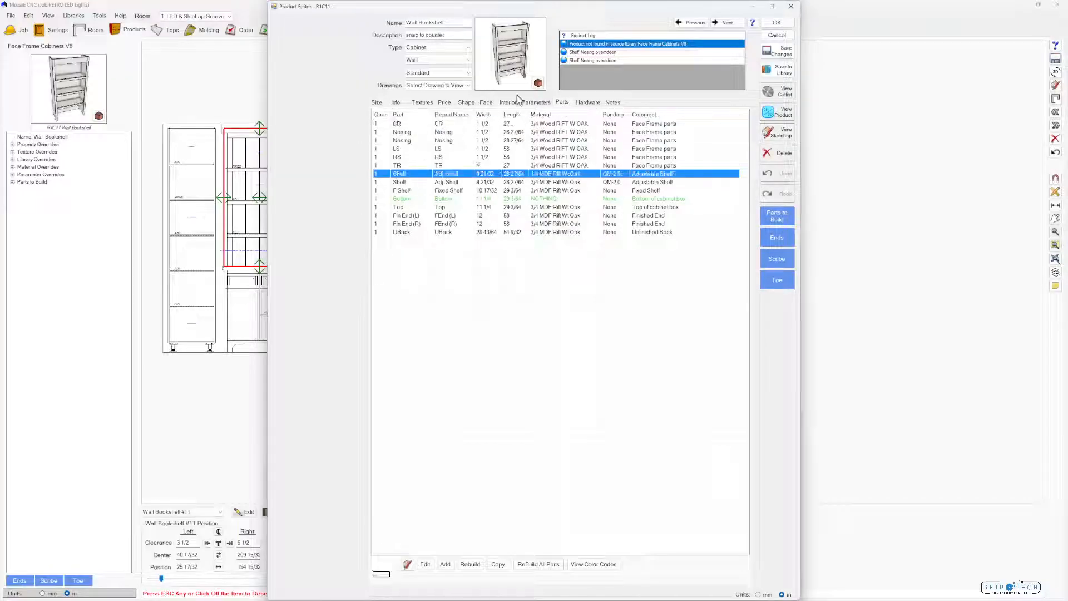
{"action": "left_click", "coordinate": [782, 117]}
{"action": "left_click", "coordinate": [158, 564]}
{"action": "left_click", "coordinate": [176, 340]}
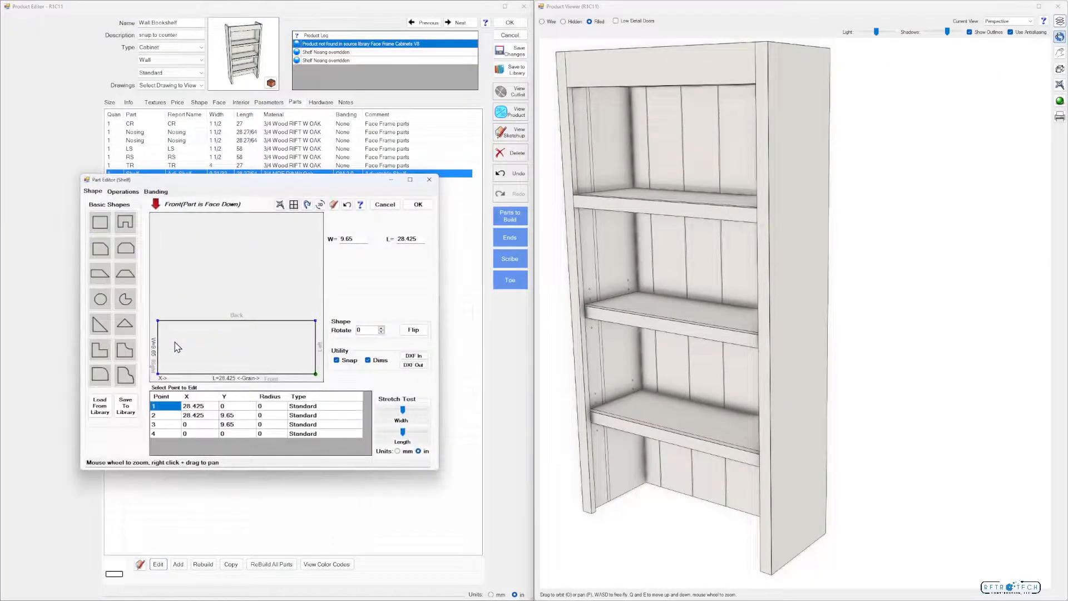
{"action": "left_click", "coordinate": [100, 405]}
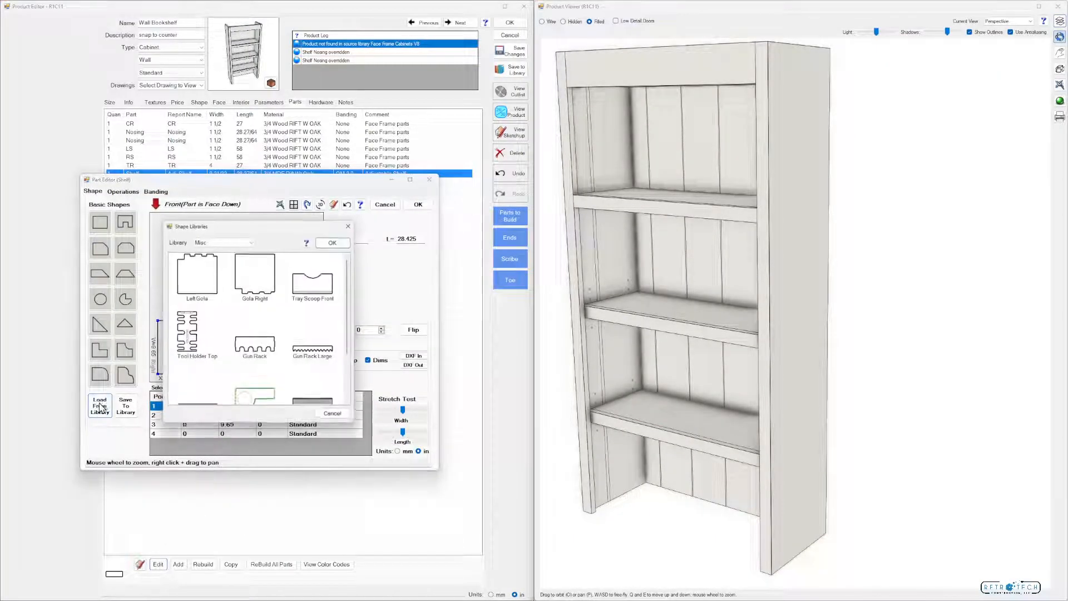
{"action": "left_click", "coordinate": [254, 240]}
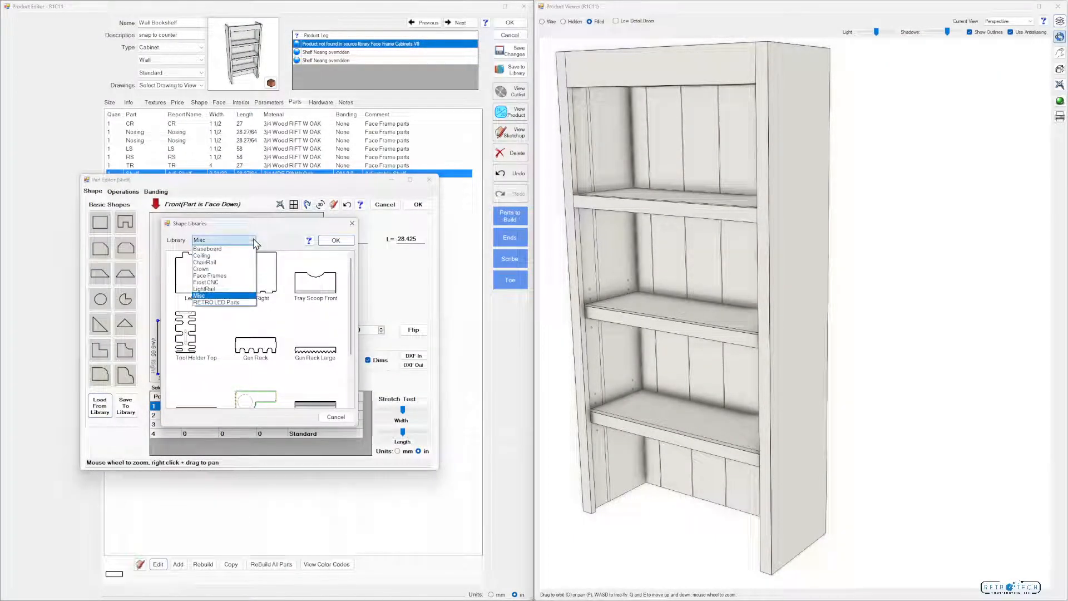
{"action": "left_click", "coordinate": [232, 303]}
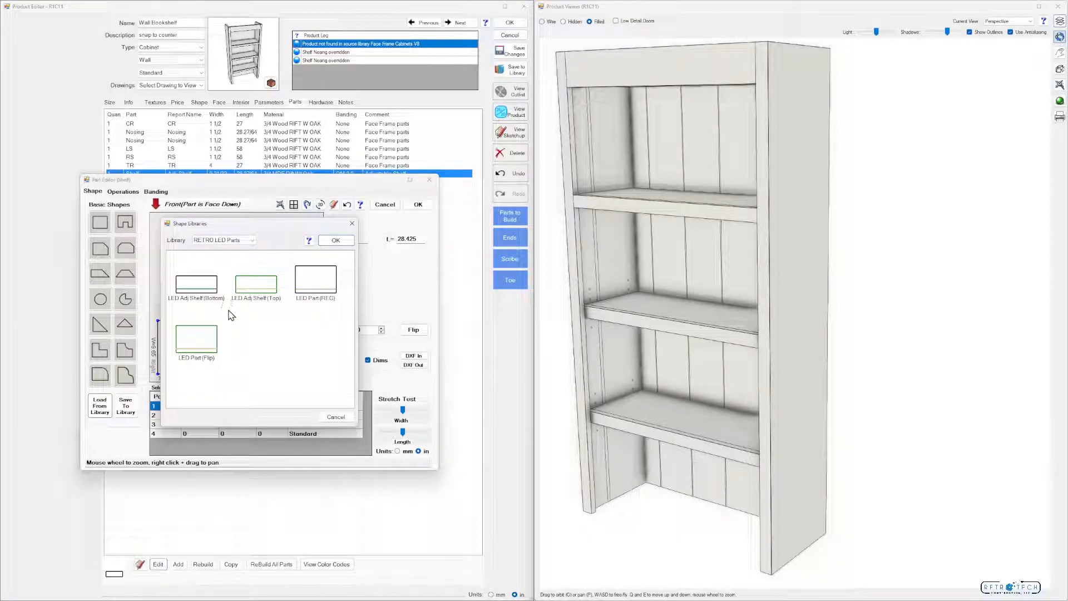
{"action": "left_click", "coordinate": [203, 291]}
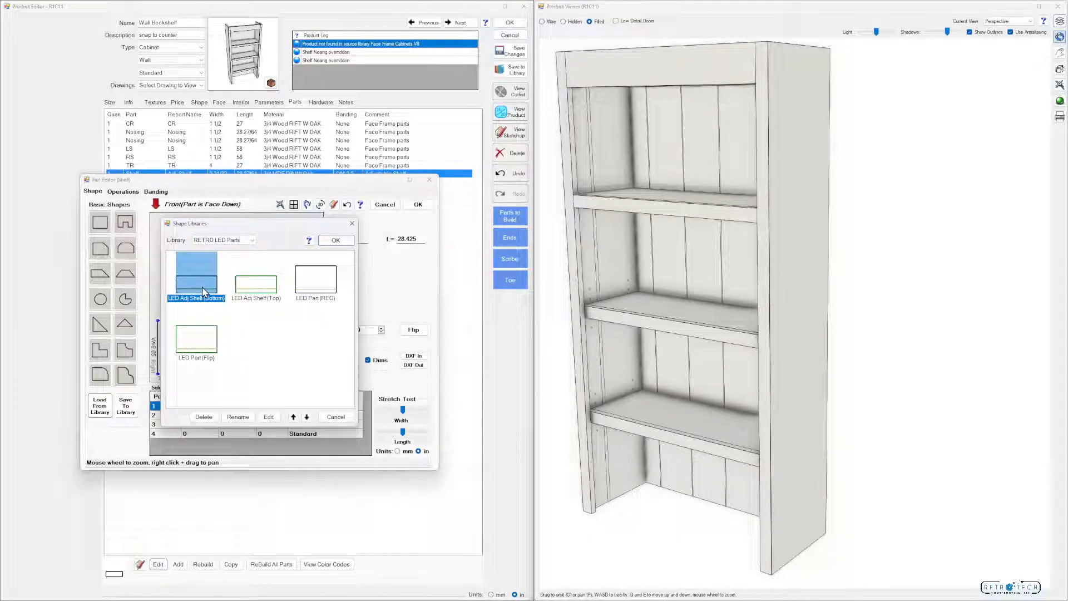
{"action": "left_click", "coordinate": [336, 239]}
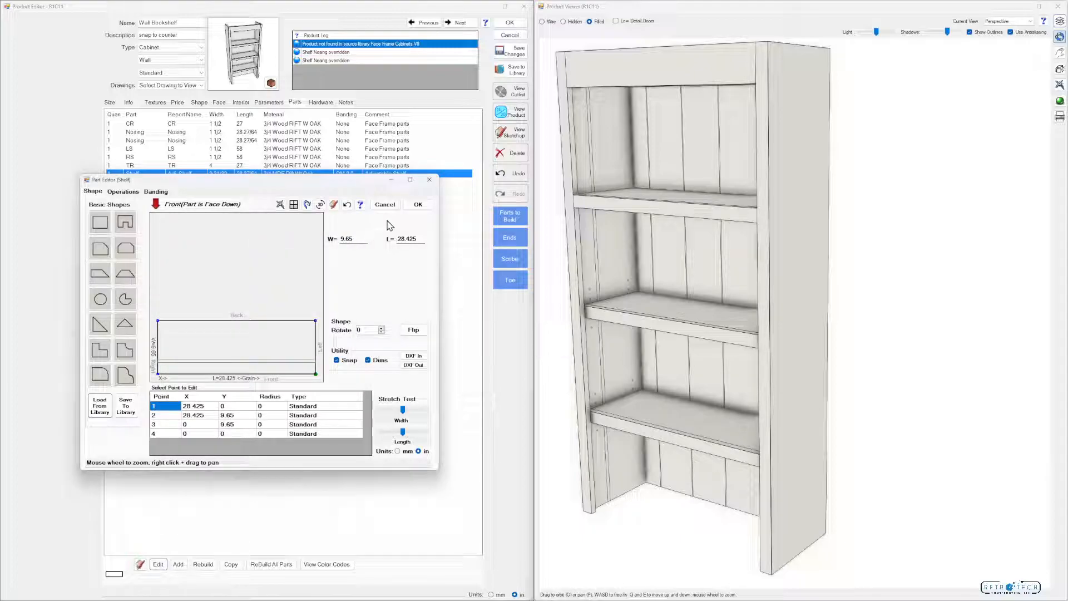
{"action": "left_click", "coordinate": [422, 205]}
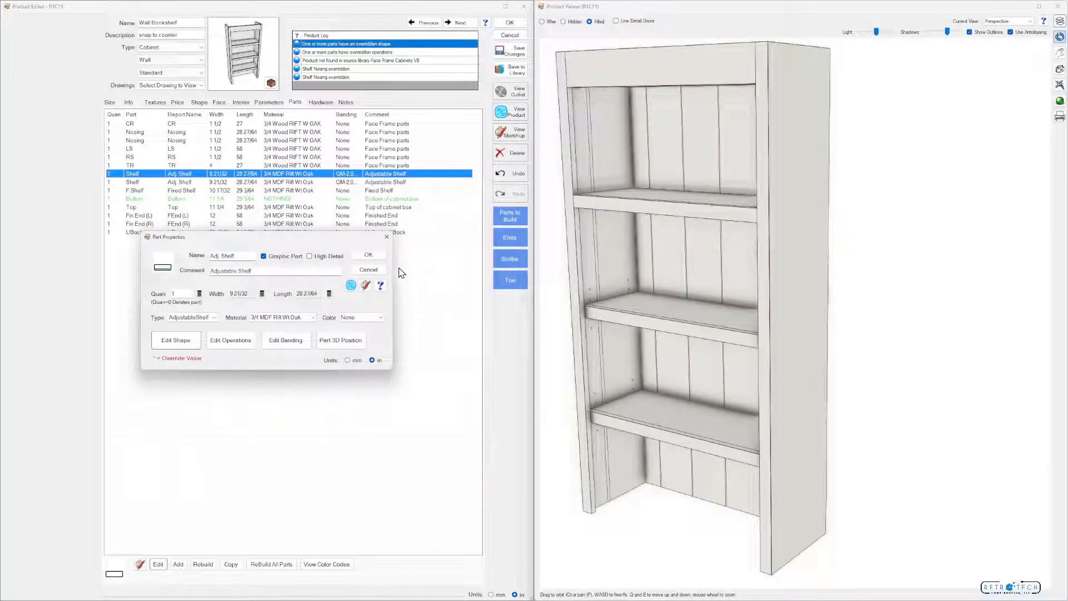
{"action": "left_click", "coordinate": [314, 256]}
{"action": "left_click", "coordinate": [373, 255]}
Show high-detail operations in the 3D product view and inspect the adjustable shelves from below and the front
{"action": "left_click_drag", "start_coordinate": [688, 362], "coordinate": [677, 339]}
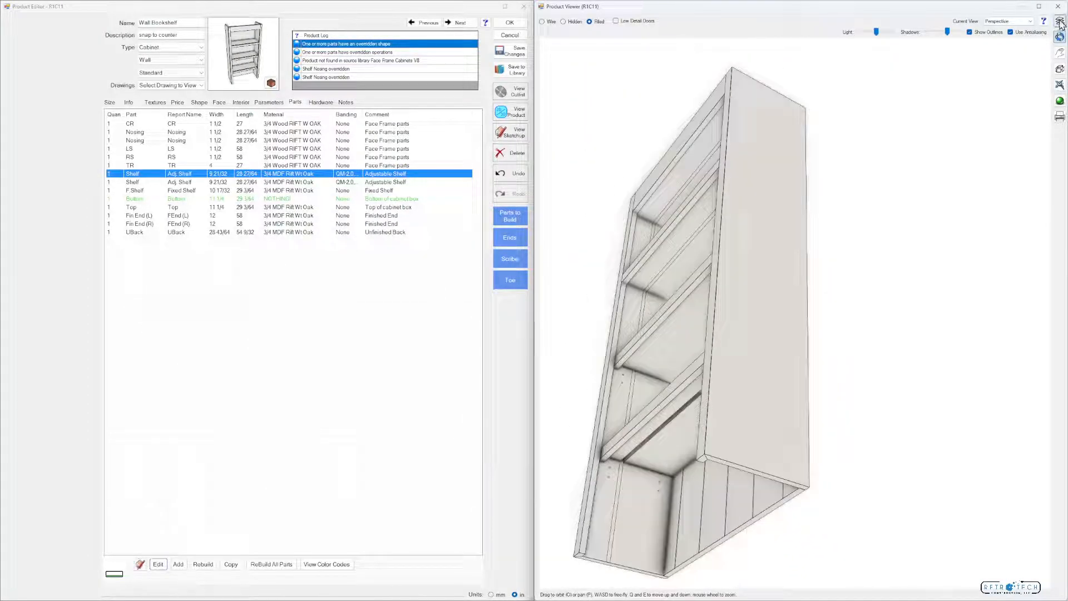
{"action": "left_click", "coordinate": [1060, 21]}
{"action": "left_click", "coordinate": [1004, 507]}
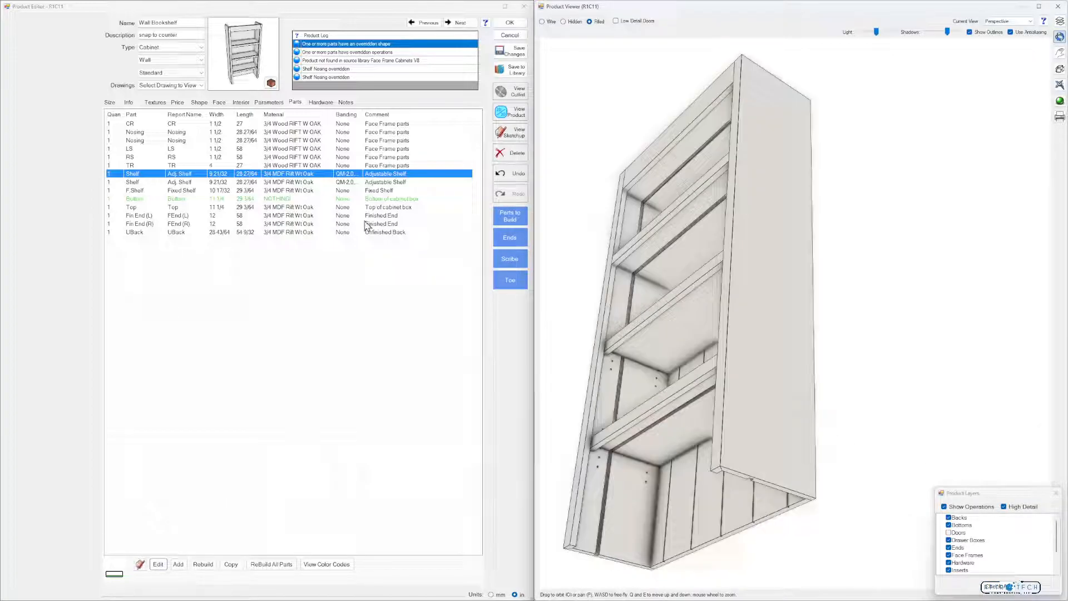
{"action": "left_click_drag", "start_coordinate": [607, 318], "coordinate": [616, 346]}
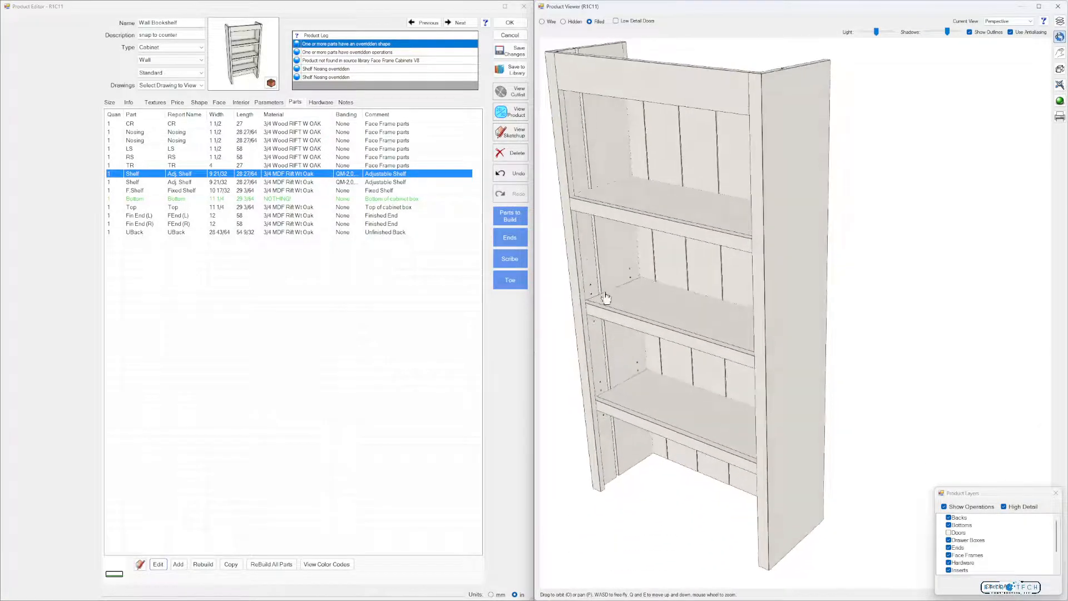
Apply the LED Adj Shelf (Top) shape from the RETRO LED Parts library to the second adjustable shelf and check it in 3D
{"action": "left_click", "coordinate": [139, 183]}
{"action": "left_click", "coordinate": [163, 564]}
{"action": "left_click", "coordinate": [175, 343]}
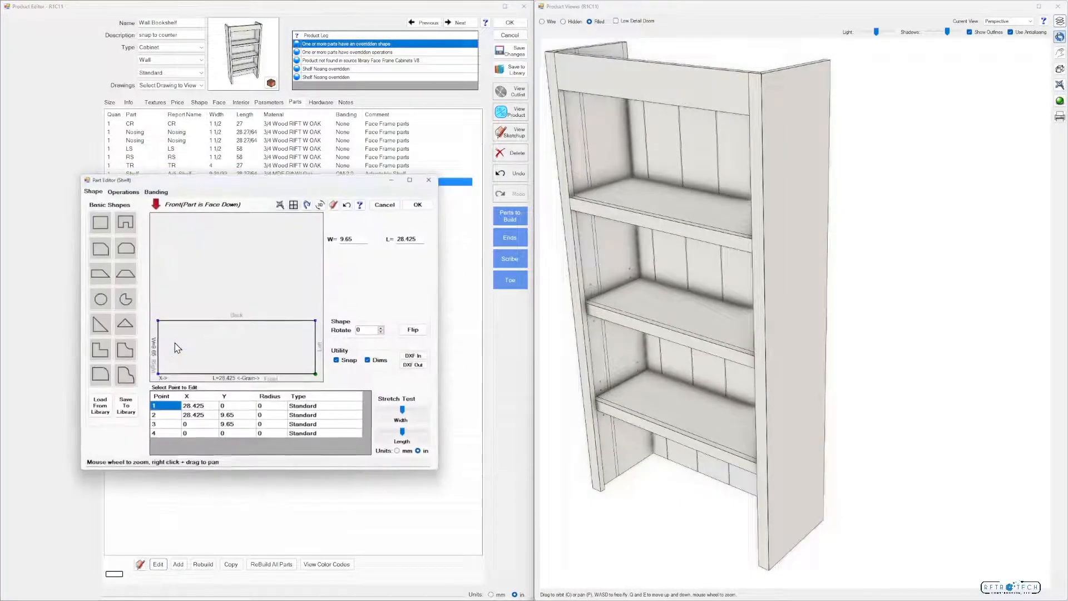
{"action": "left_click", "coordinate": [100, 405]}
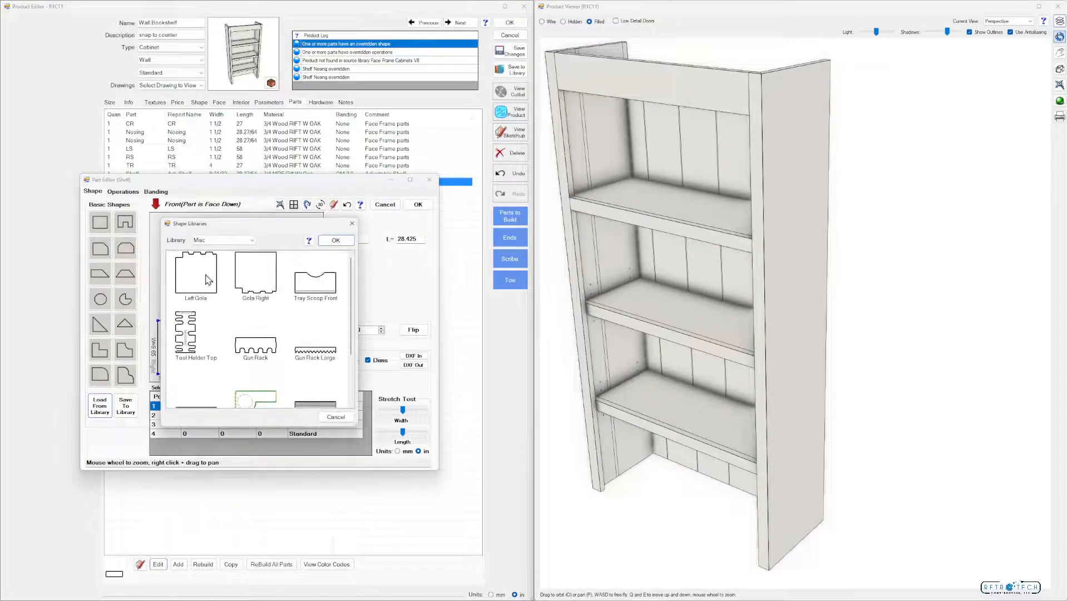
{"action": "left_click", "coordinate": [233, 240]}
{"action": "left_click", "coordinate": [233, 302]}
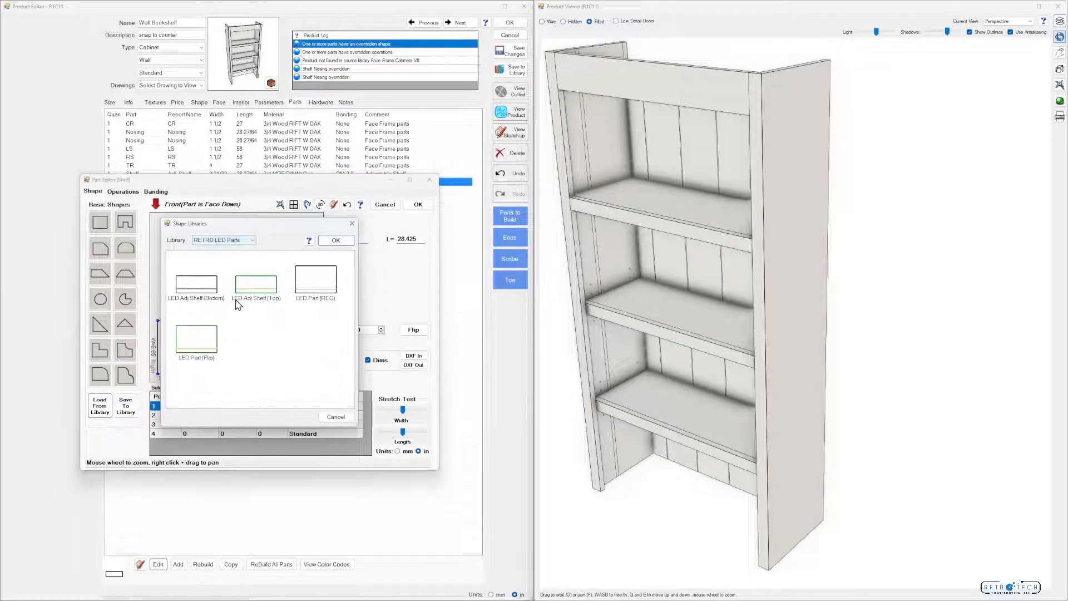
{"action": "left_click", "coordinate": [272, 285]}
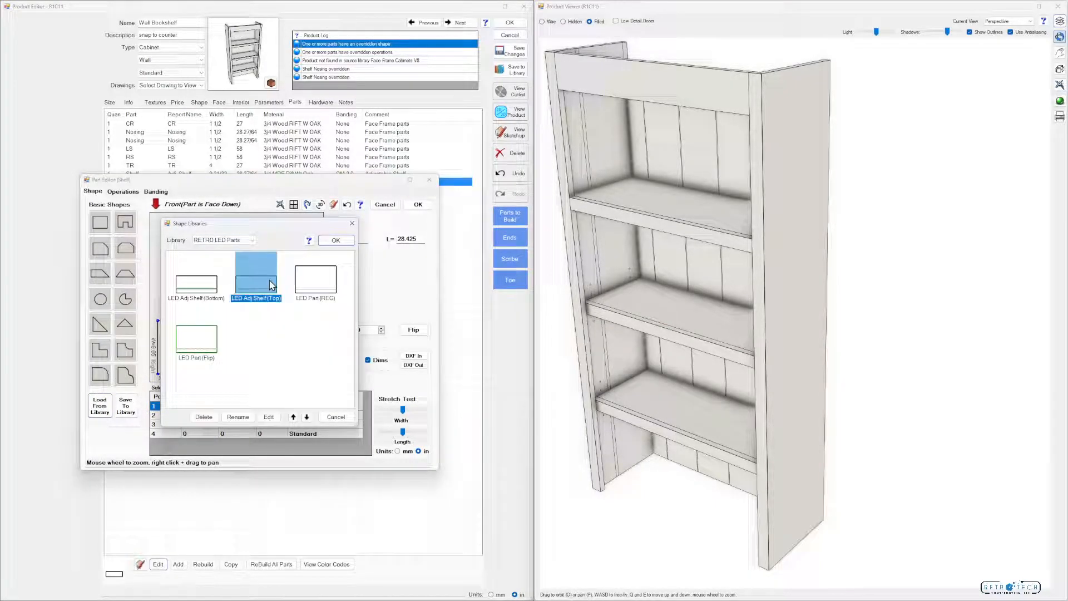
{"action": "left_click", "coordinate": [335, 240]}
{"action": "left_click", "coordinate": [419, 205]}
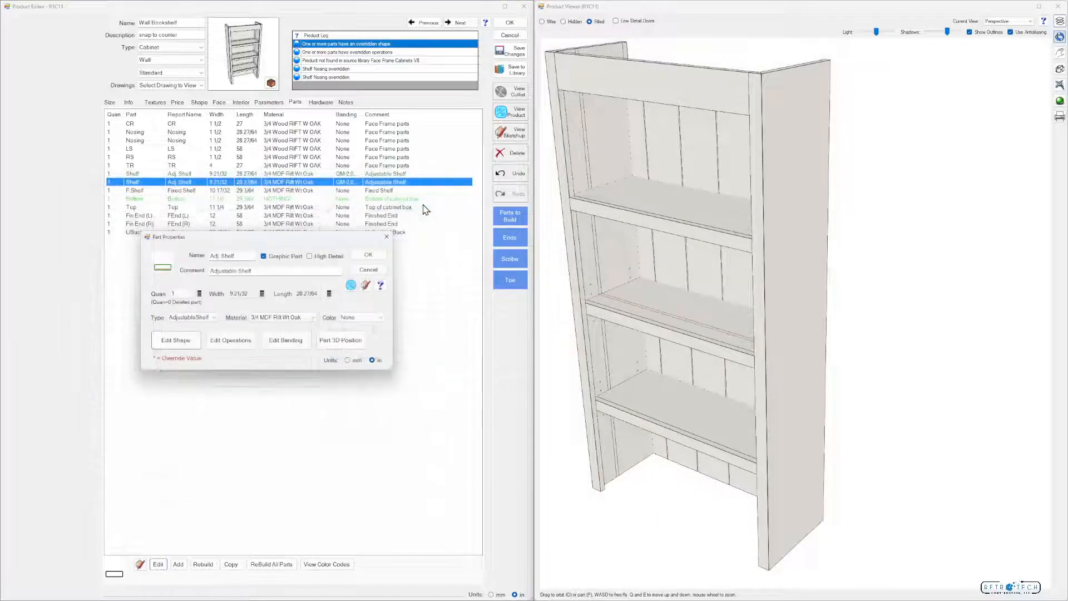
{"action": "left_click", "coordinate": [368, 254]}
{"action": "left_click_drag", "start_coordinate": [672, 327], "coordinate": [660, 299]}
{"action": "scroll", "coordinate": [652, 331], "scroll_direction": "up", "scroll_amount": 3}
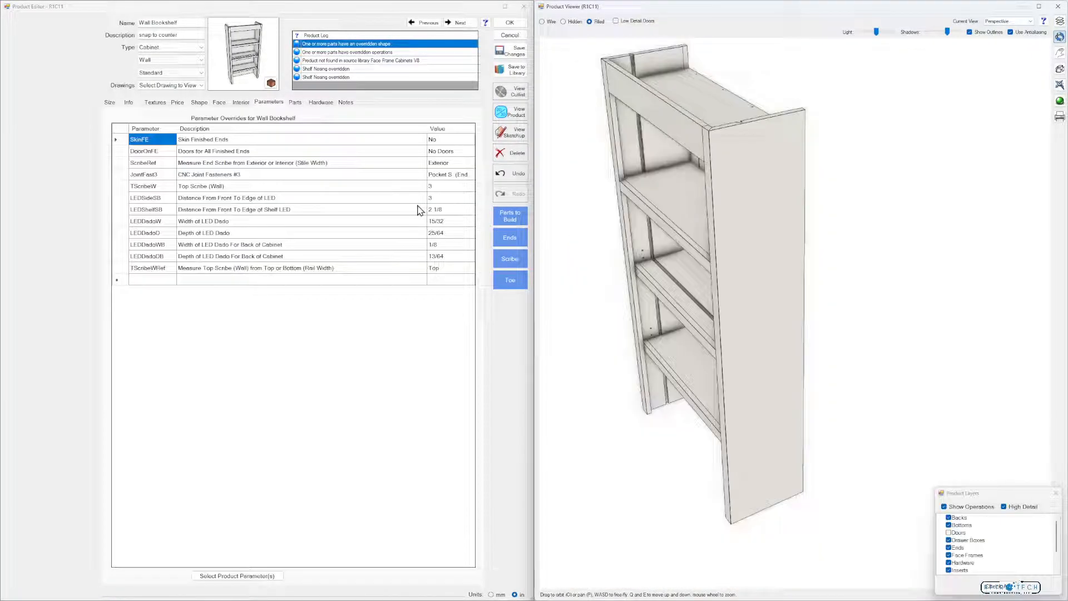
Set the LEDSideSB parameter to 5 and check the side grooves in 3D from below
{"action": "left_click", "coordinate": [446, 198]}
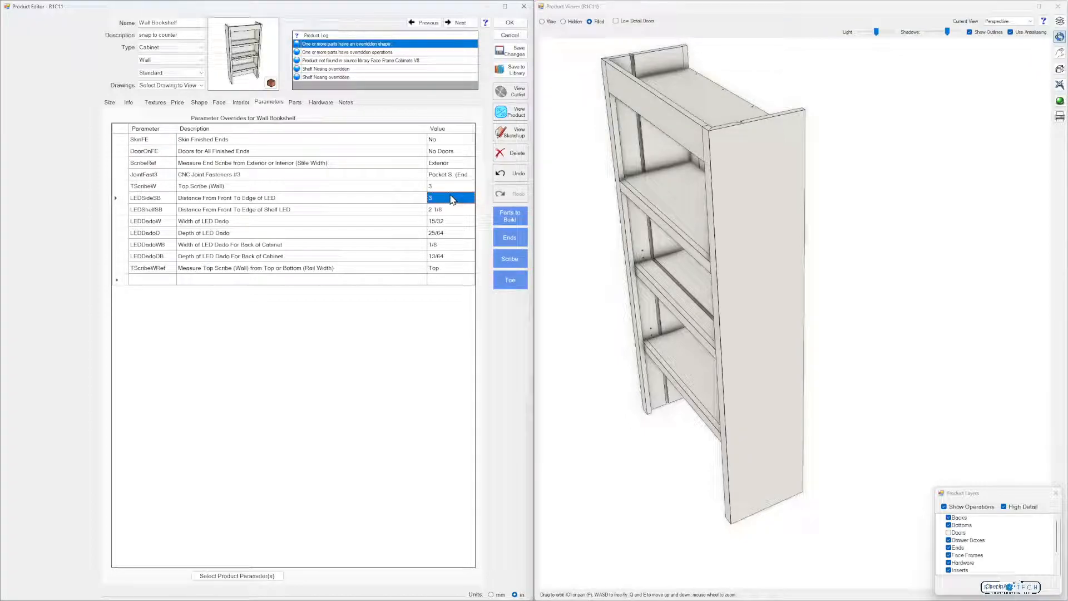
{"action": "type", "text": "5"}
{"action": "left_click", "coordinate": [445, 281]}
{"action": "left_click_drag", "start_coordinate": [612, 282], "coordinate": [620, 252]}
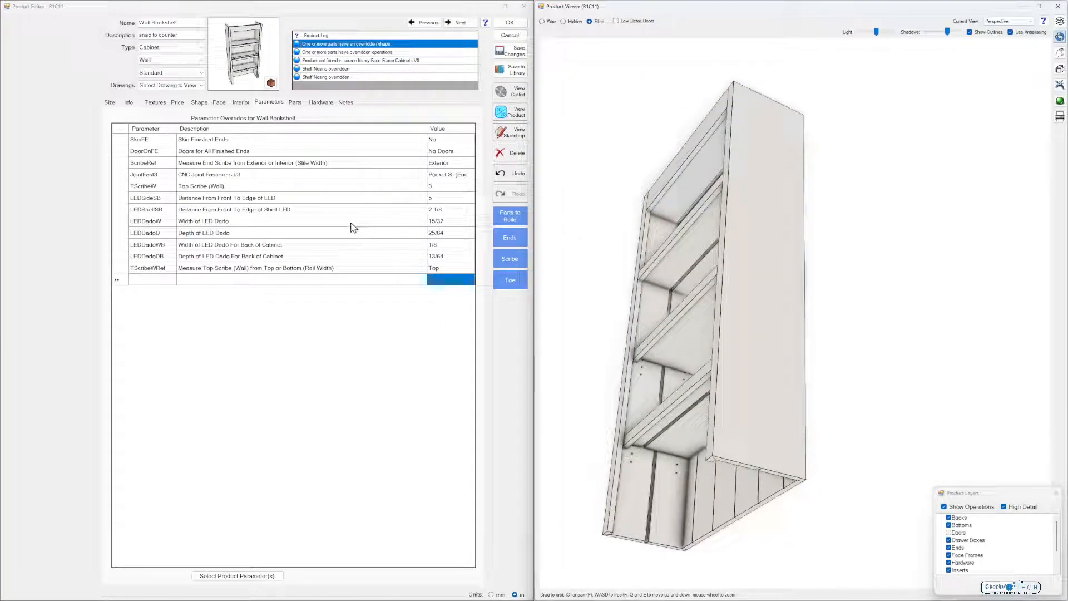
Set the LEDShelfSB parameter to 2 1/8+2 and check the shelf grooves in 3D
{"action": "left_click", "coordinate": [435, 212]}
{"action": "left_click", "coordinate": [448, 210]}
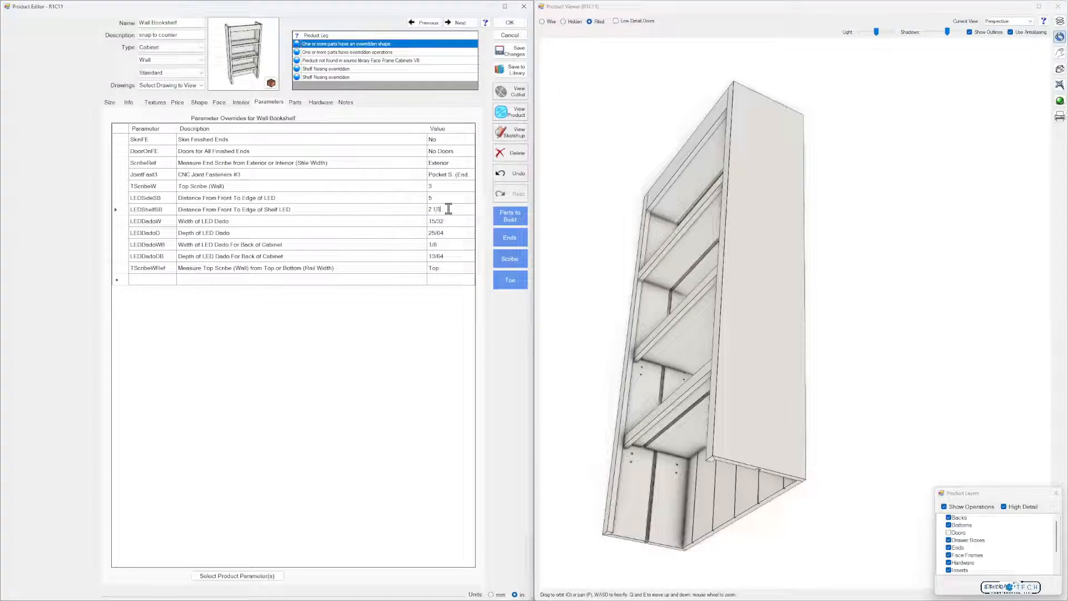
{"action": "type", "text": "+2"}
{"action": "key", "text": "Return"}
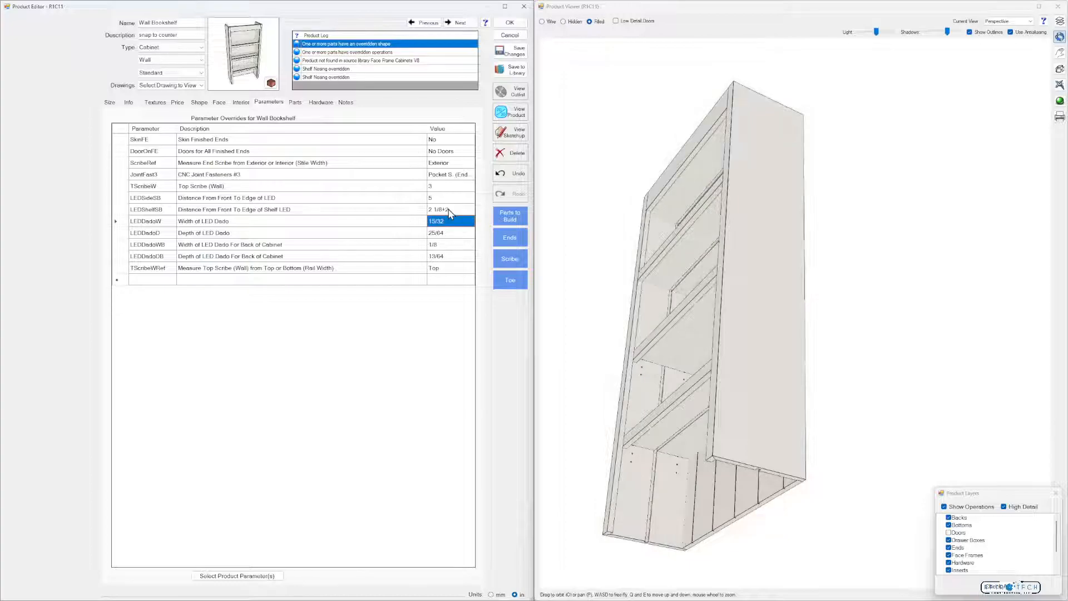
{"action": "left_click_drag", "start_coordinate": [665, 416], "coordinate": [767, 385]}
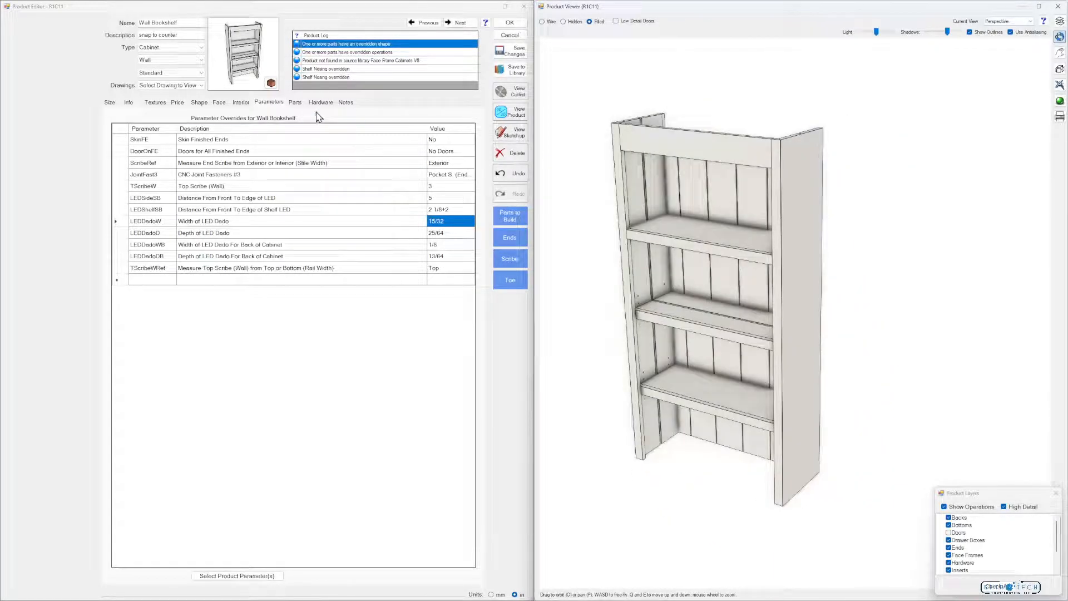
Return to the bookshelf's parts list and examine the LED grooves in 3D from several angles
{"action": "left_click", "coordinate": [295, 102]}
{"action": "left_click_drag", "start_coordinate": [592, 256], "coordinate": [632, 298]}
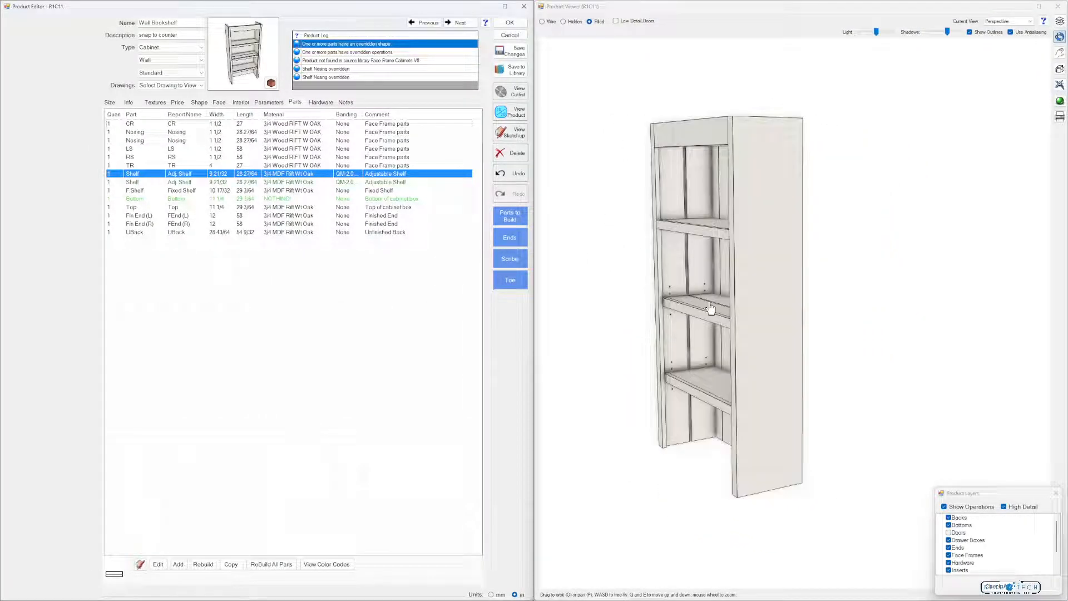
{"action": "left_click_drag", "start_coordinate": [717, 329], "coordinate": [793, 326]}
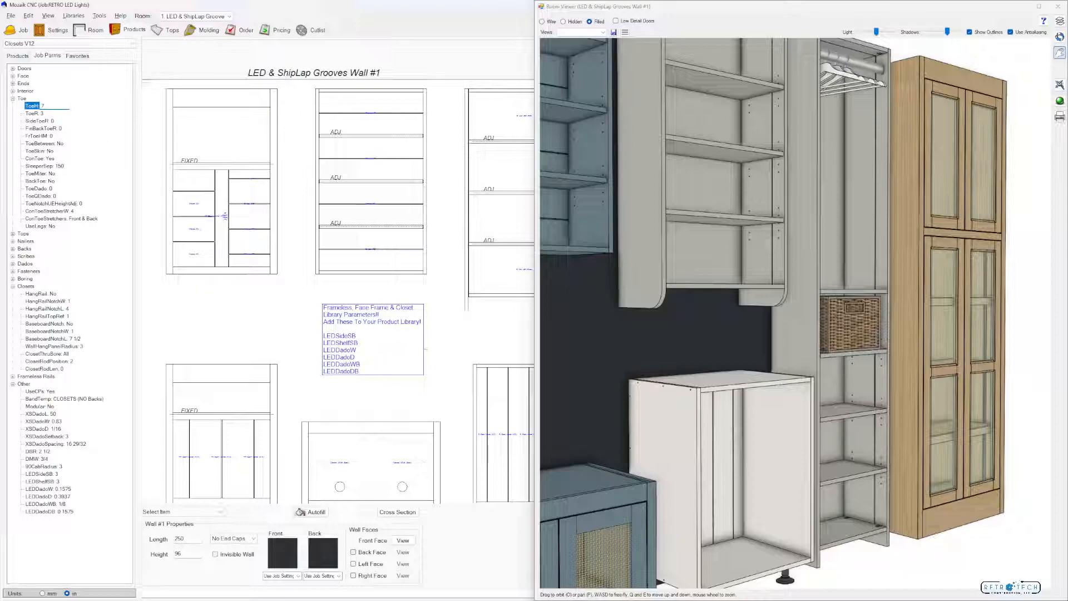
Set the job's toe height parameter ToeH to 7
{"action": "key", "text": "Return"}
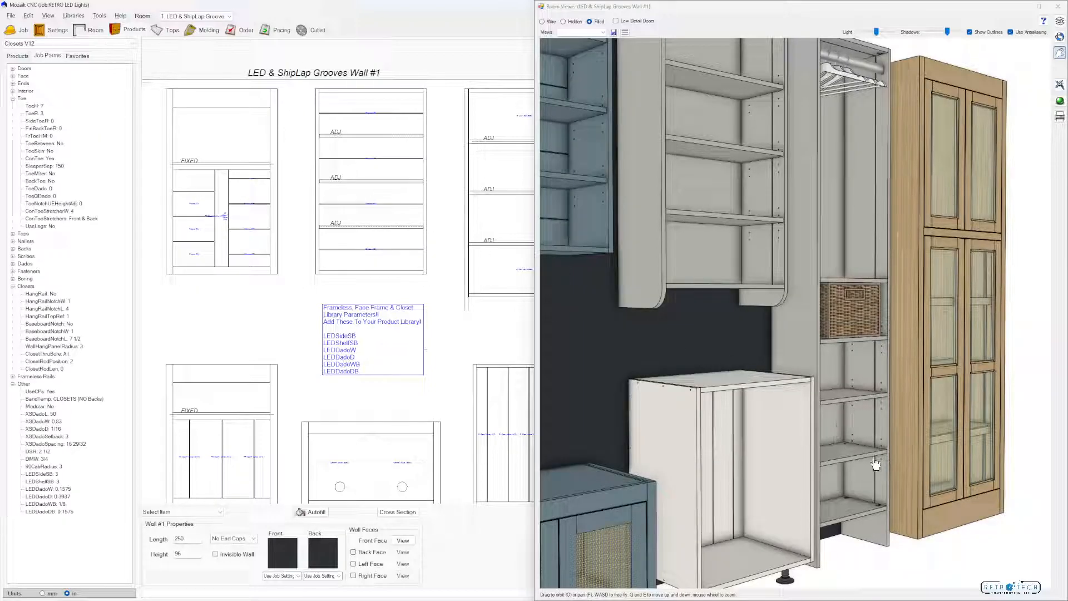
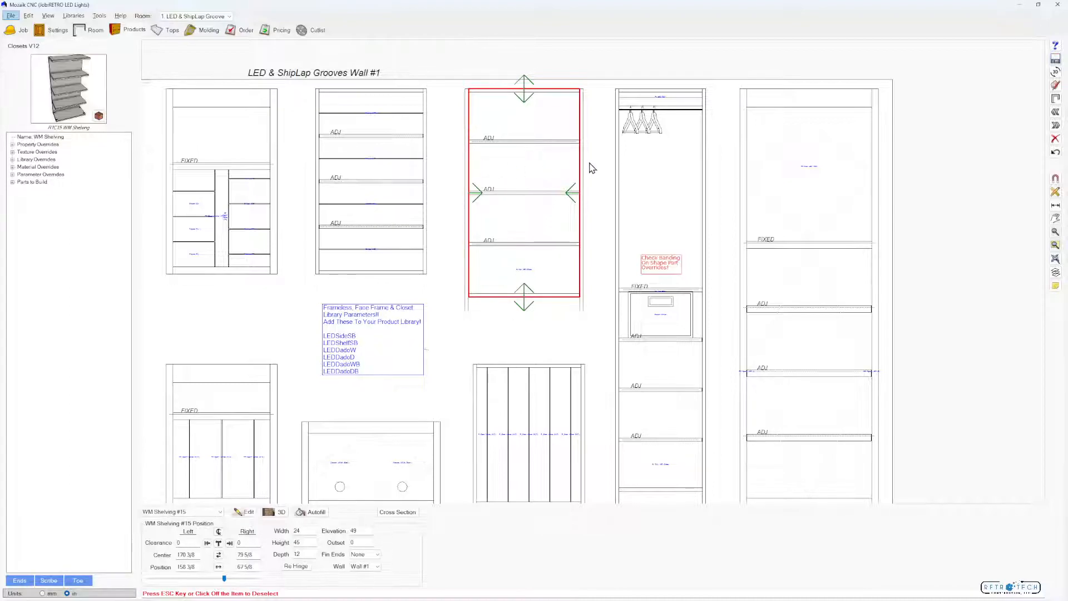
Open the WM Shelving product, place the FL LED (TOP) insert in its top opening and check the groove in 3D
{"action": "double_click", "coordinate": [537, 230]}
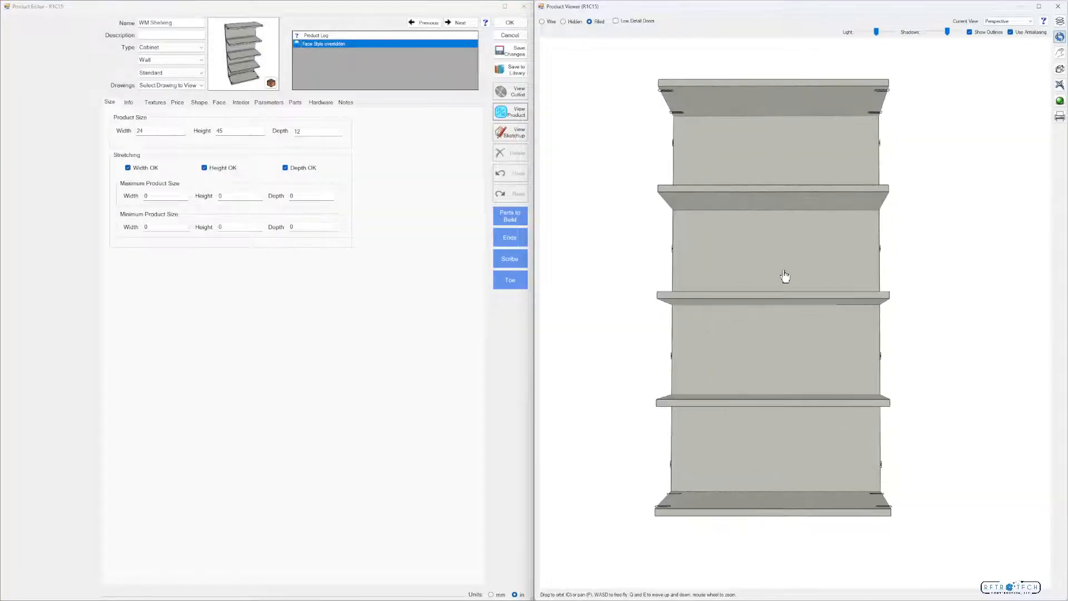
{"action": "left_click", "coordinate": [242, 103]}
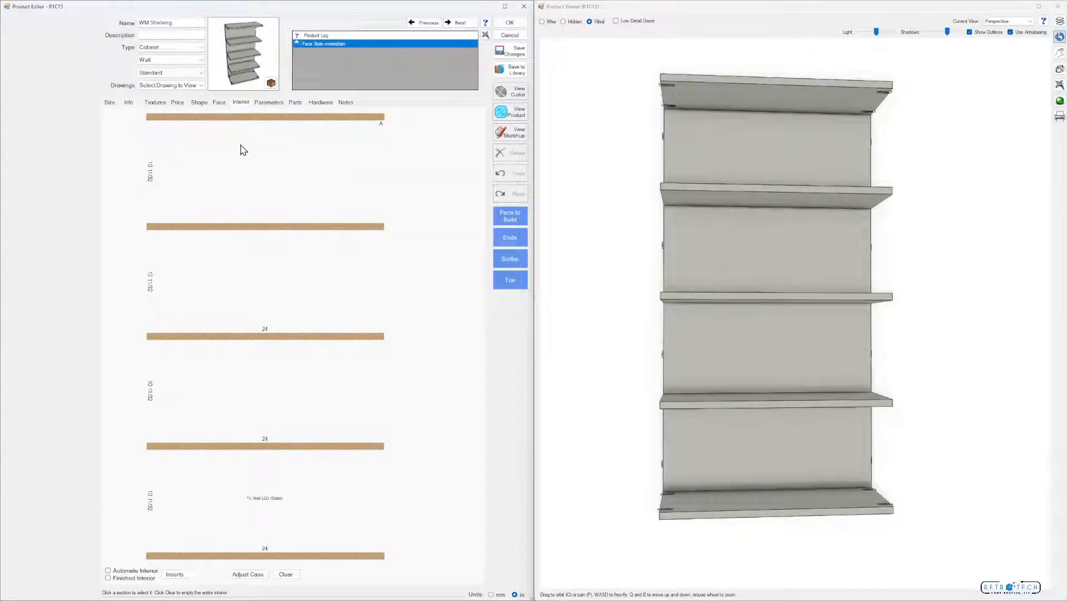
{"action": "left_click", "coordinate": [287, 184]}
{"action": "left_click", "coordinate": [174, 574]}
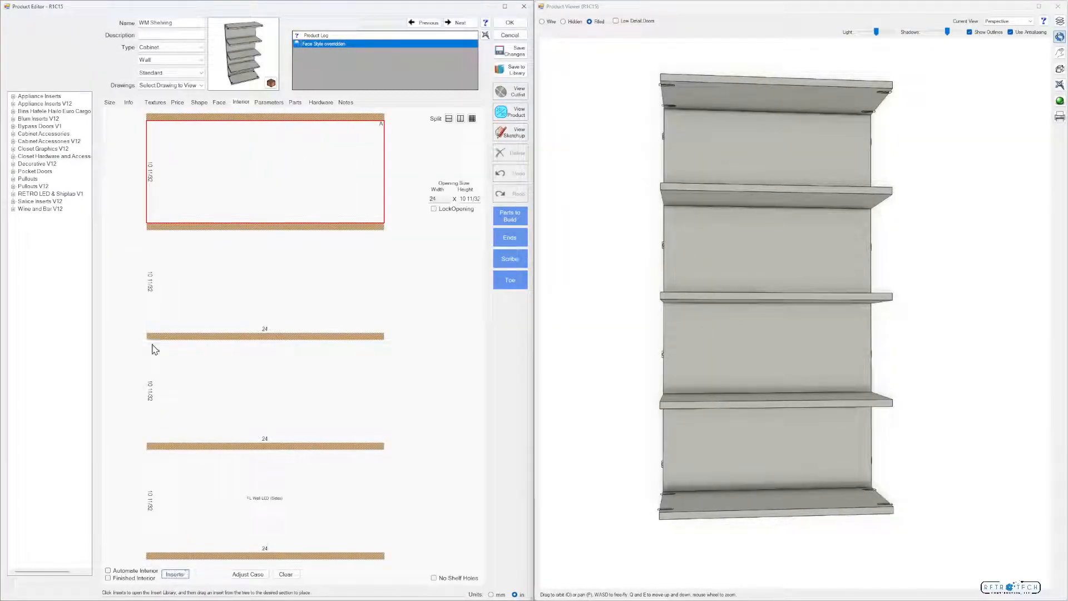
{"action": "double_click", "coordinate": [54, 194]}
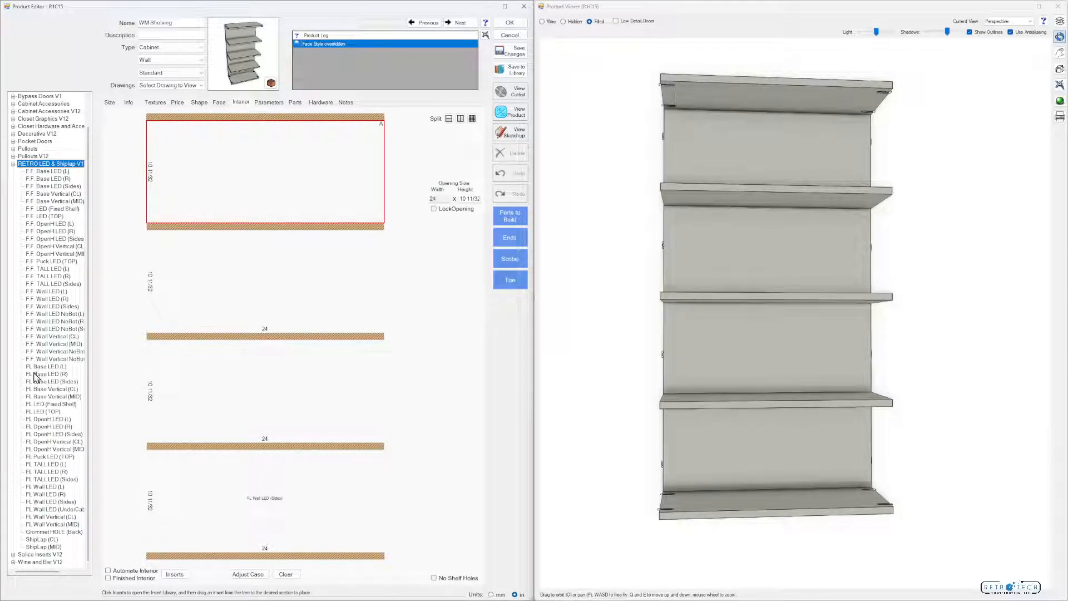
{"action": "left_click", "coordinate": [42, 412]}
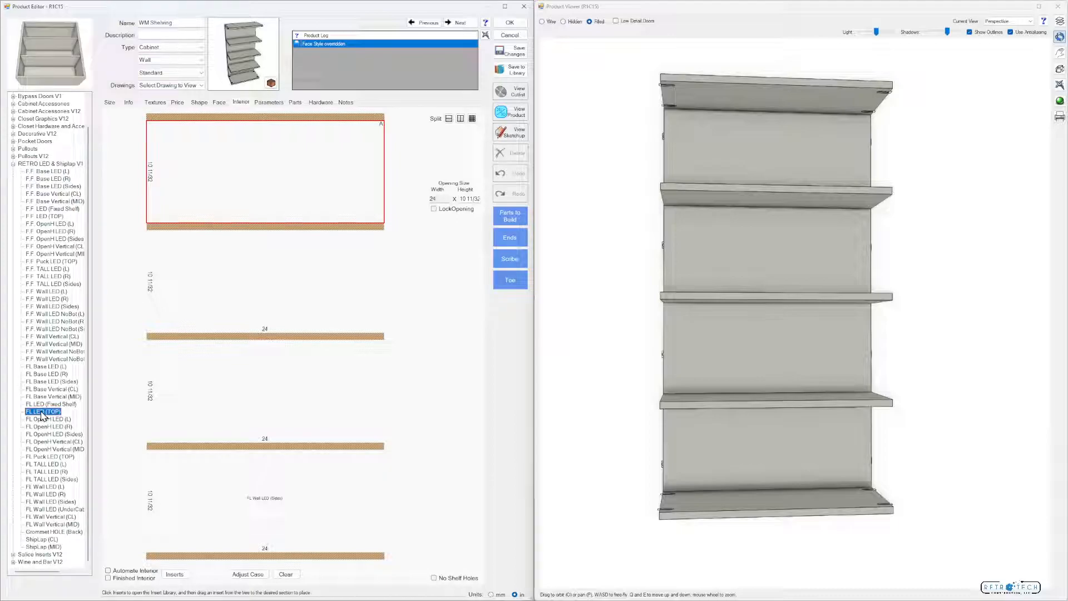
{"action": "left_click_drag", "start_coordinate": [101, 348], "coordinate": [262, 186]}
{"action": "left_click_drag", "start_coordinate": [663, 154], "coordinate": [725, 176]}
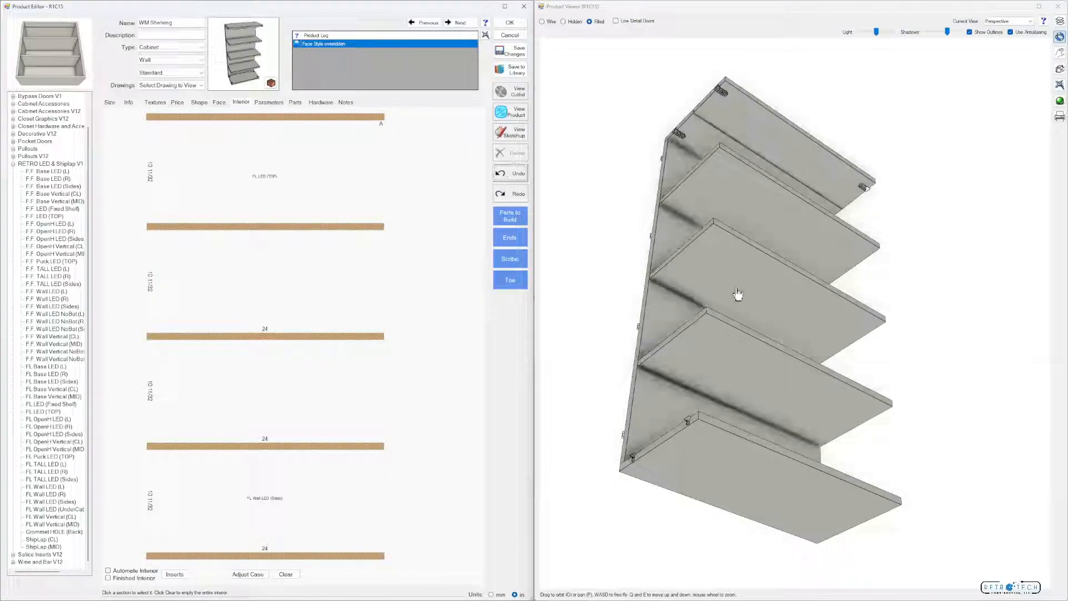
Load a RETRO LED Parts library shape onto the middle adjustable shelf and check its underside in 3D
{"action": "left_click", "coordinate": [296, 103]}
{"action": "left_click", "coordinate": [247, 132]}
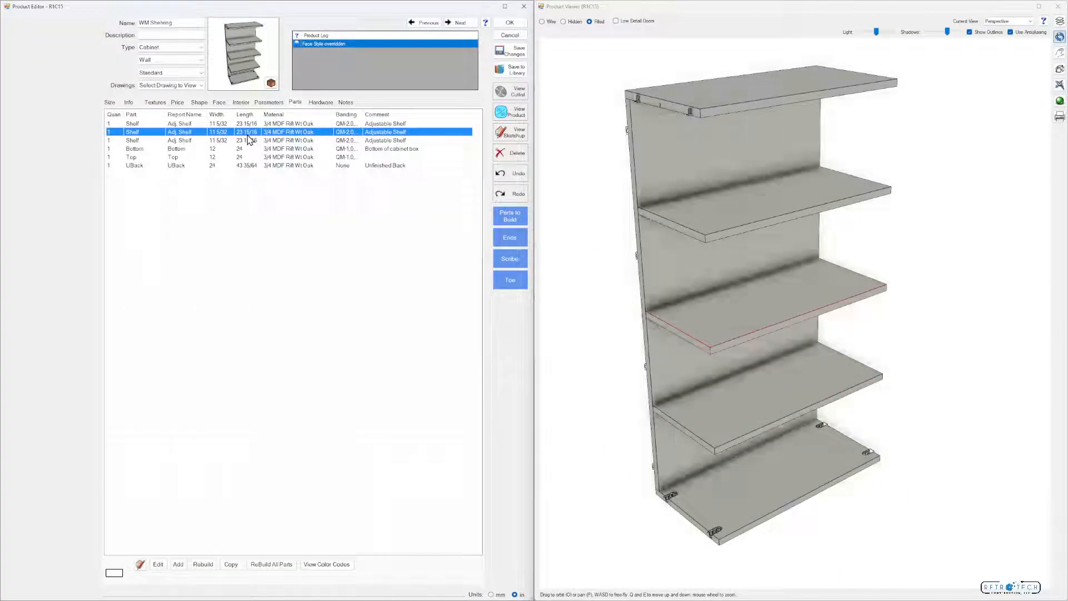
{"action": "left_click", "coordinate": [149, 565]}
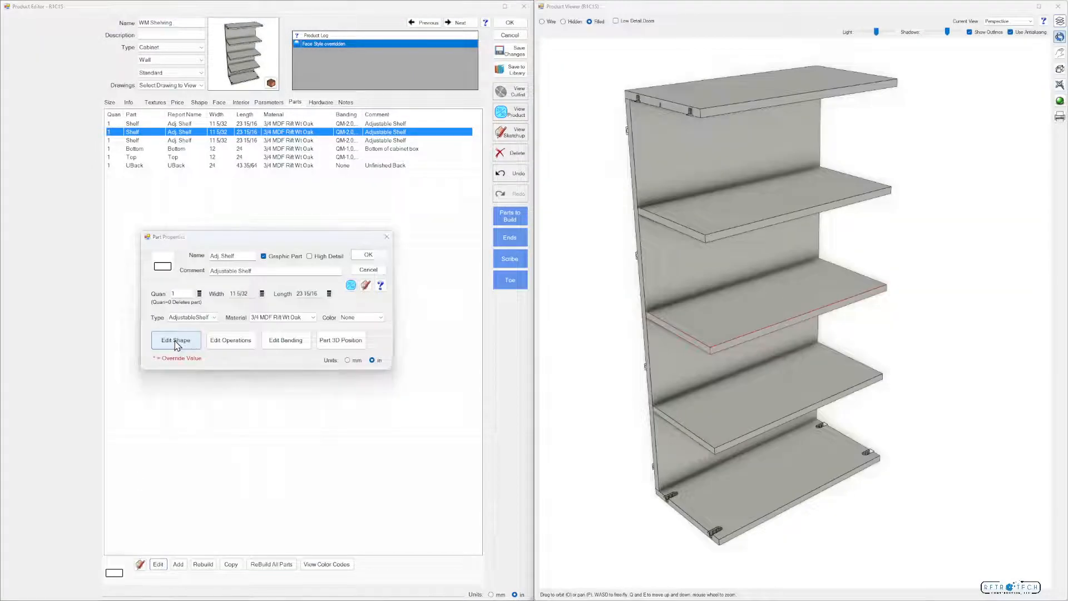
{"action": "left_click", "coordinate": [100, 406]}
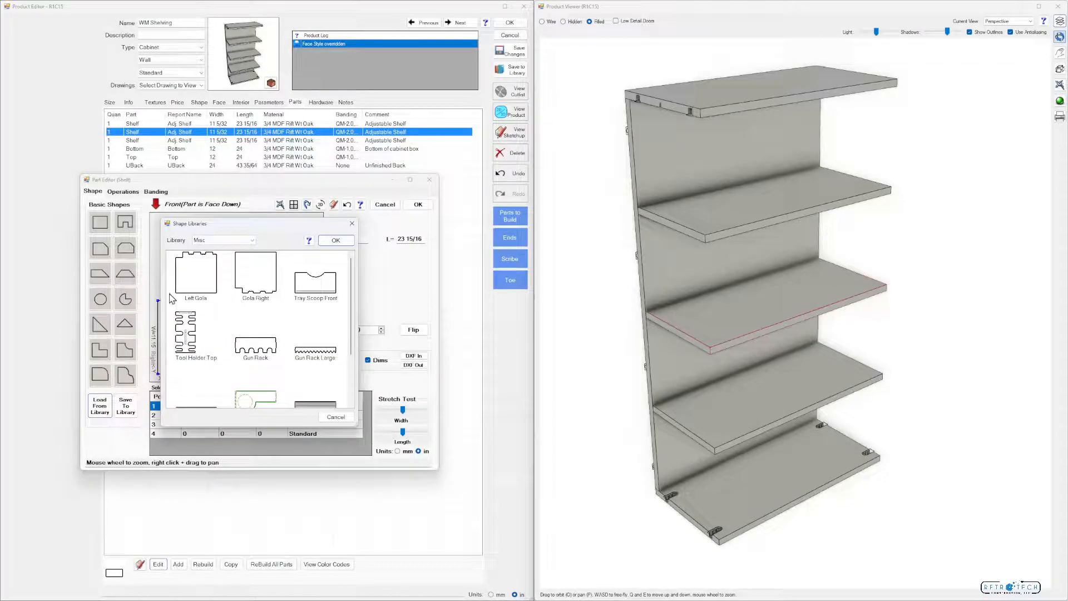
{"action": "left_click", "coordinate": [238, 241]}
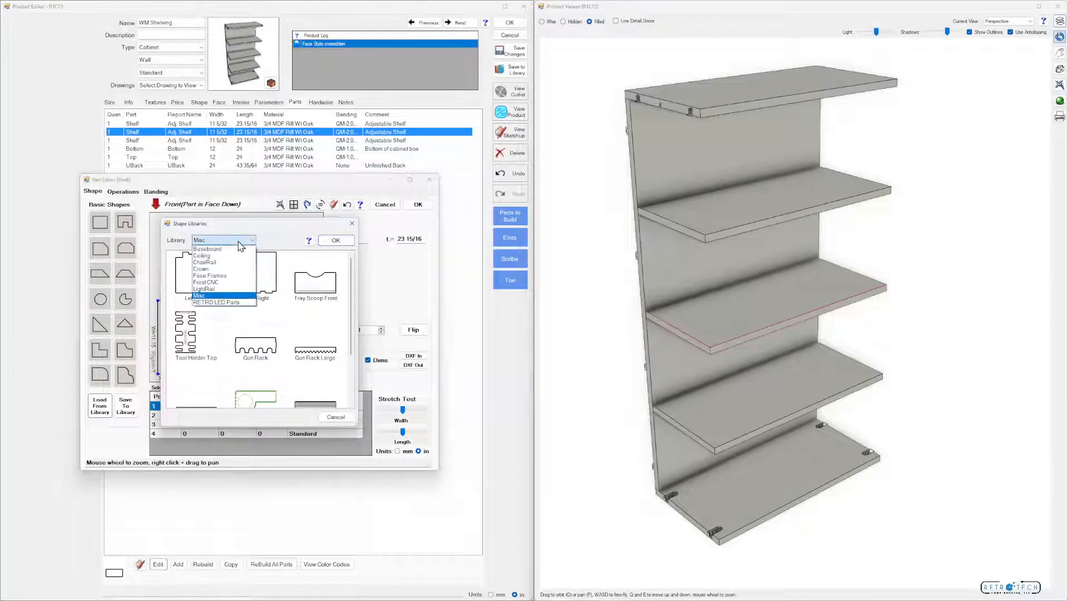
{"action": "left_click", "coordinate": [222, 302]}
{"action": "left_click", "coordinate": [336, 241]}
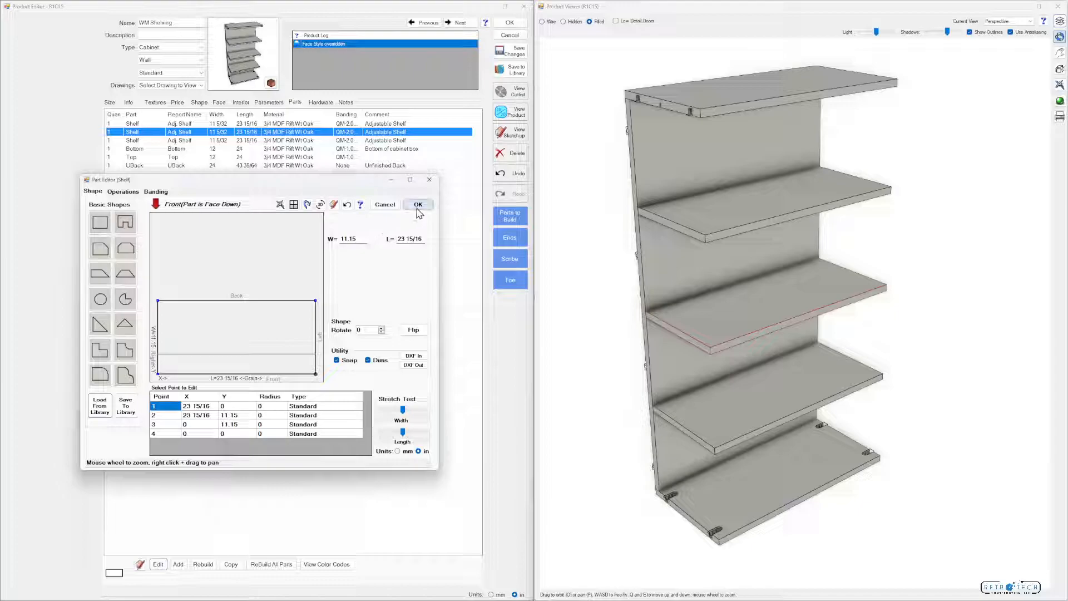
{"action": "left_click", "coordinate": [418, 205]}
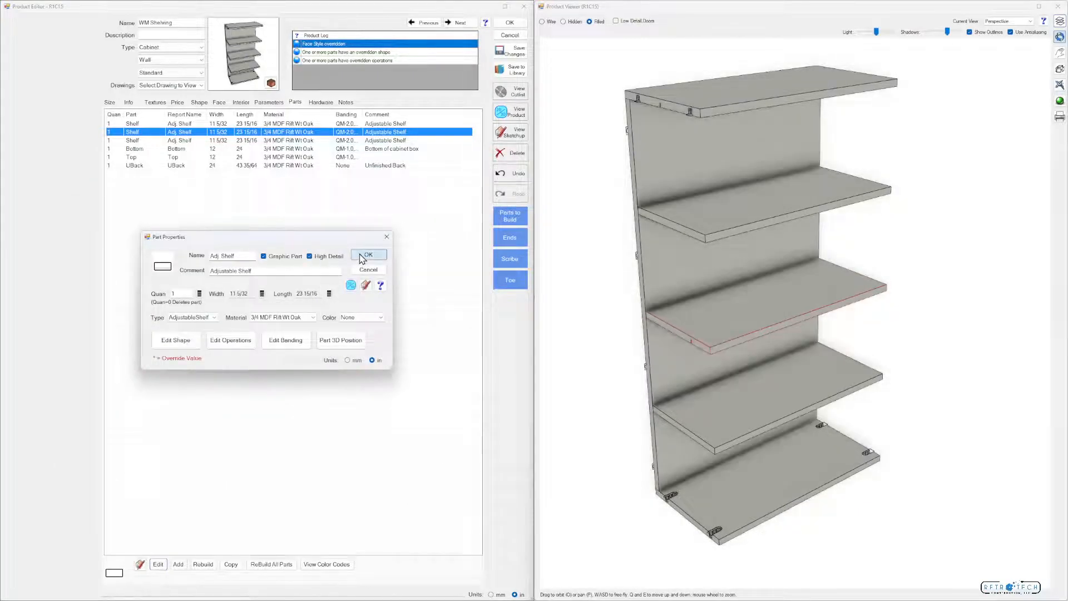
{"action": "left_click", "coordinate": [367, 254]}
{"action": "left_click_drag", "start_coordinate": [702, 393], "coordinate": [725, 373]}
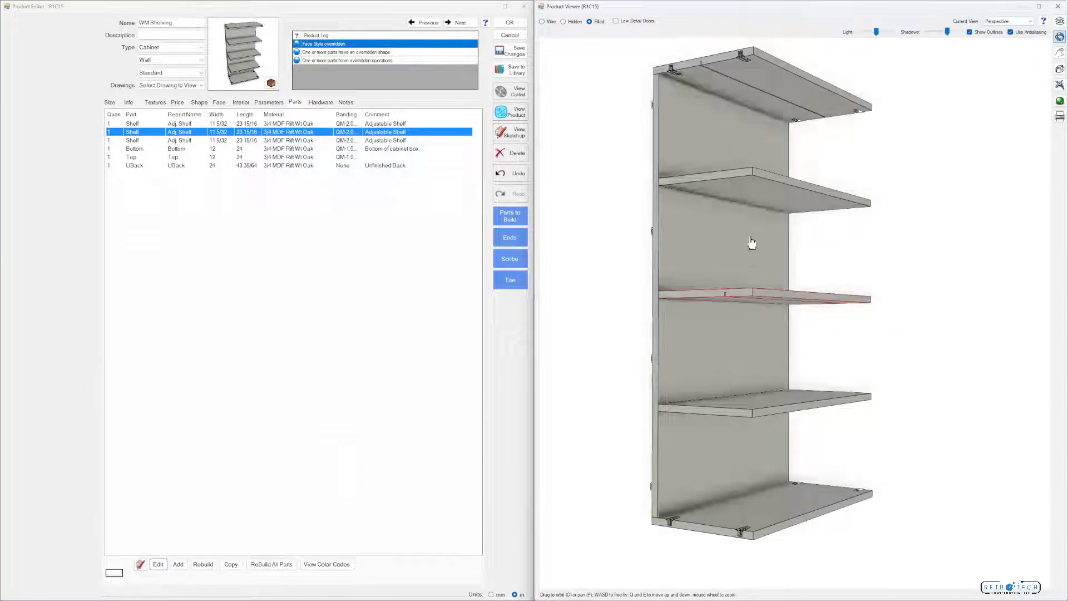
Accept the shelving edits and save the shelving unit with its wall-mount panels to the Closets favorites as Video
{"action": "key", "text": "Escape"}
{"action": "left_click", "coordinate": [507, 21]}
{"action": "left_click_drag", "start_coordinate": [456, 74], "coordinate": [556, 301]}
{"action": "right_click", "coordinate": [545, 274]}
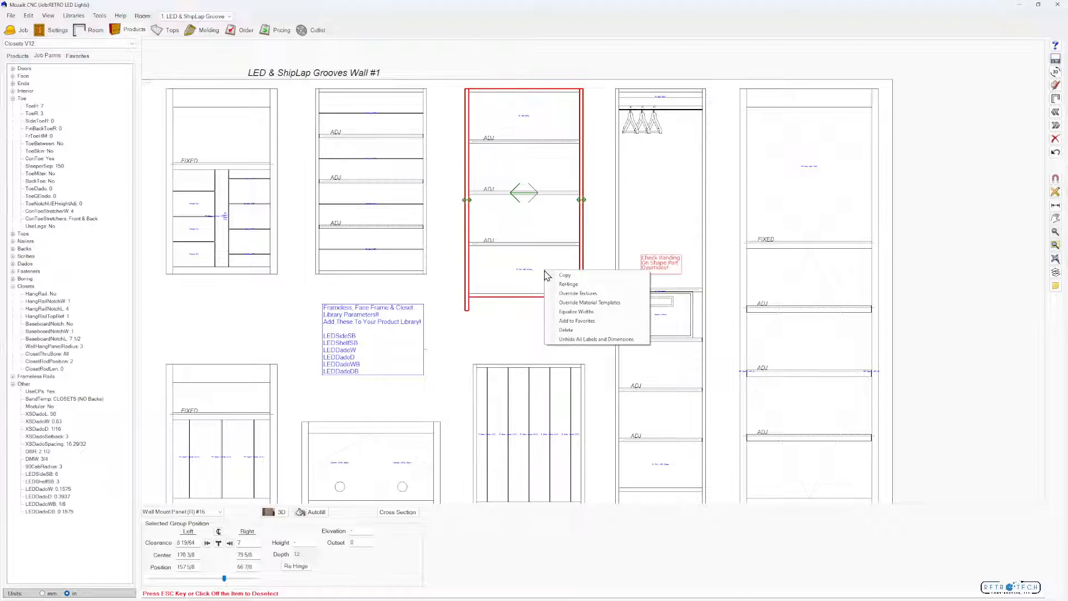
{"action": "left_click", "coordinate": [577, 321]}
{"action": "left_click", "coordinate": [593, 309]}
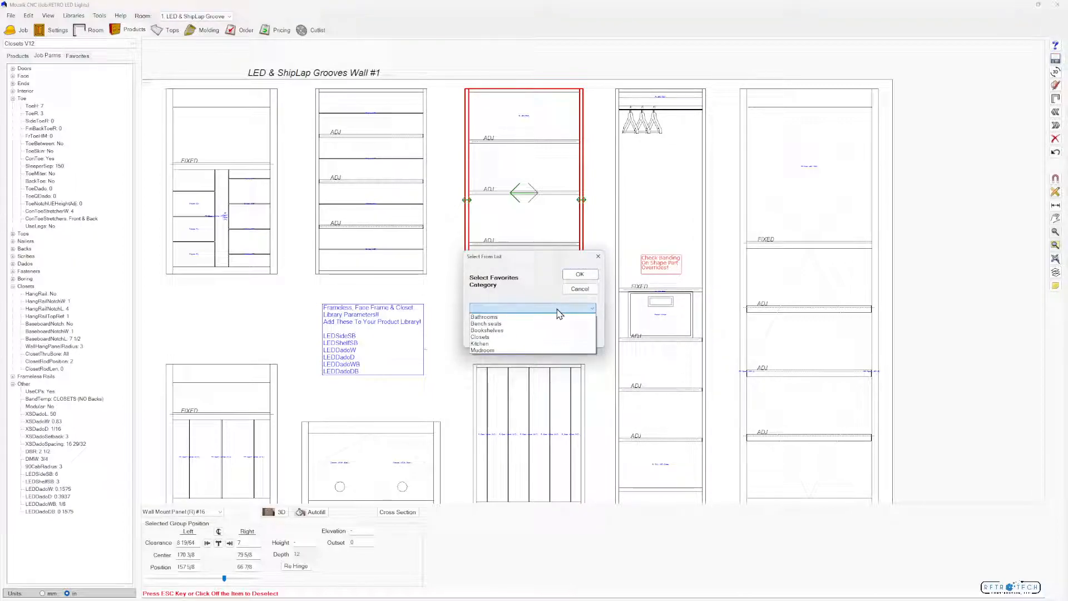
{"action": "left_click", "coordinate": [550, 338]}
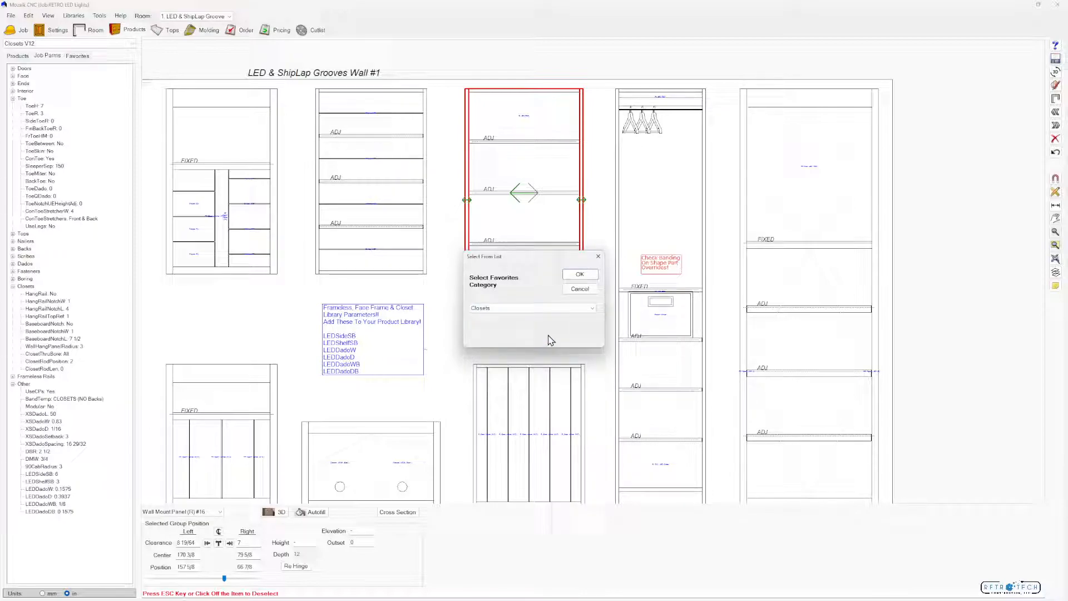
{"action": "left_click", "coordinate": [579, 274]}
{"action": "type", "text": "Video"}
{"action": "key", "text": "Return"}
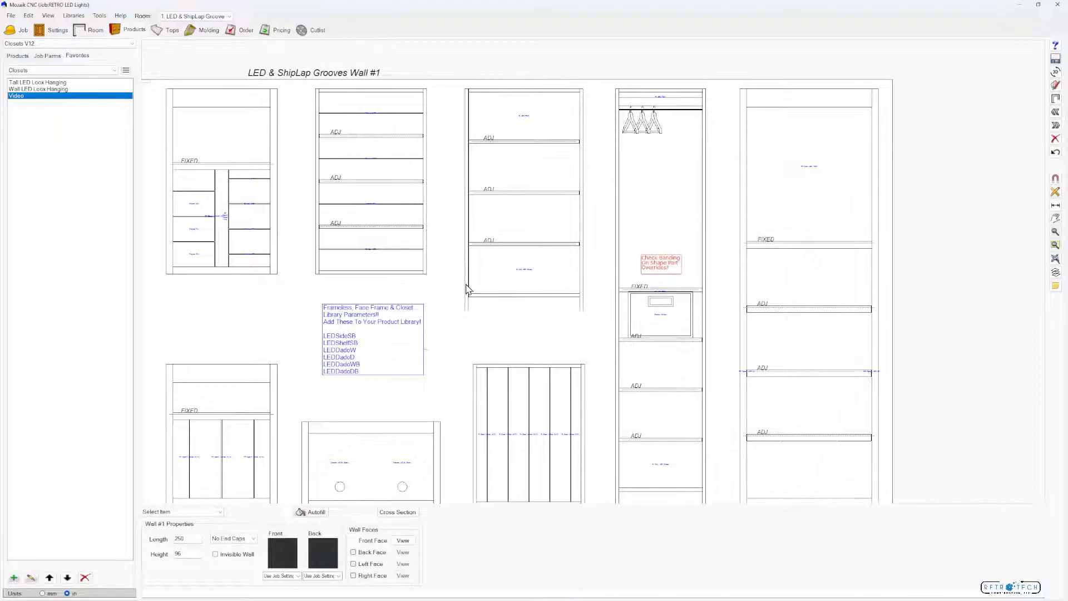
Open the FM Top Hanging product, review its interior layout and 3D model, and close it
{"action": "double_click", "coordinate": [605, 331]}
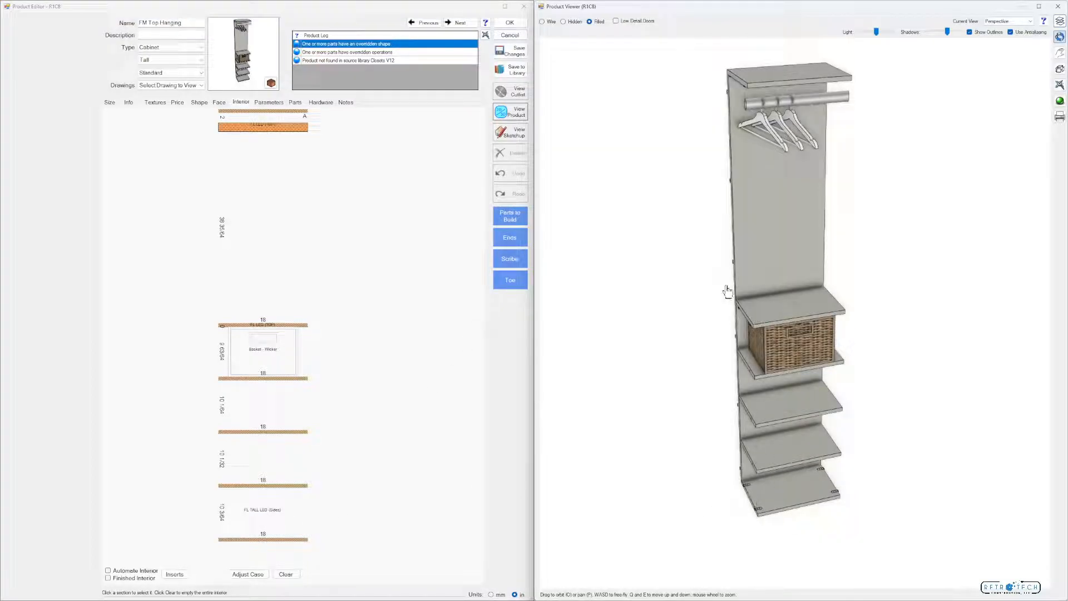
{"action": "mouse_move", "coordinate": [971, 9]}
{"action": "left_mouse_down"}
{"action": "mouse_move", "coordinate": [942, 176]}
{"action": "mouse_move", "coordinate": [935, 353]}
{"action": "mouse_move", "coordinate": [971, 28]}
{"action": "left_mouse_up"}
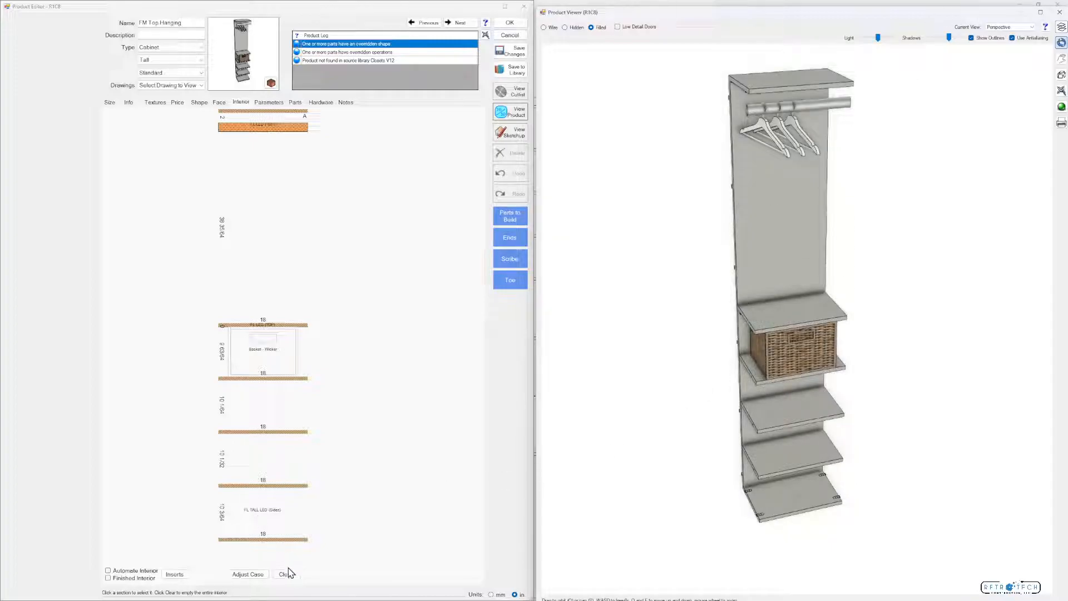
{"action": "left_click", "coordinate": [510, 23]}
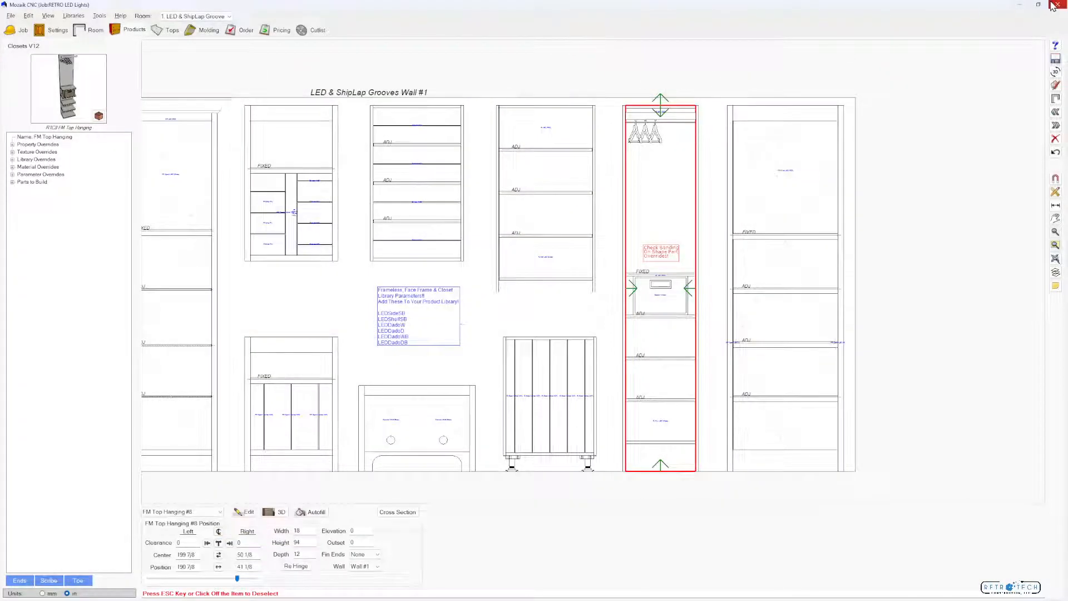
Examine the whole LED & ShipLap Grooves wall in the 3D room view from below
{"action": "left_click", "coordinate": [1055, 71]}
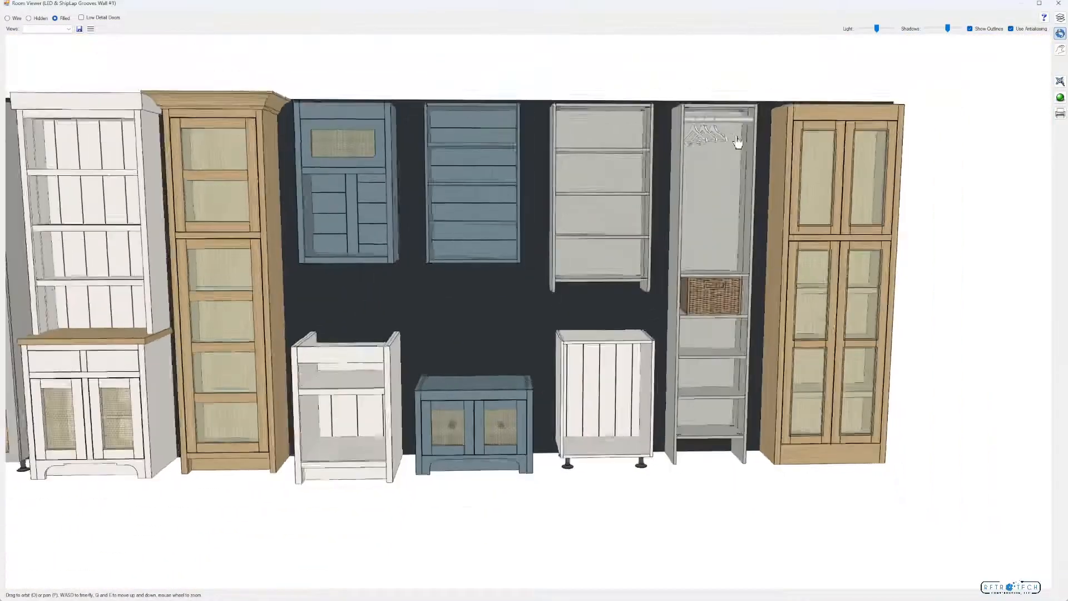
{"action": "left_click_drag", "start_coordinate": [738, 142], "coordinate": [799, 82]}
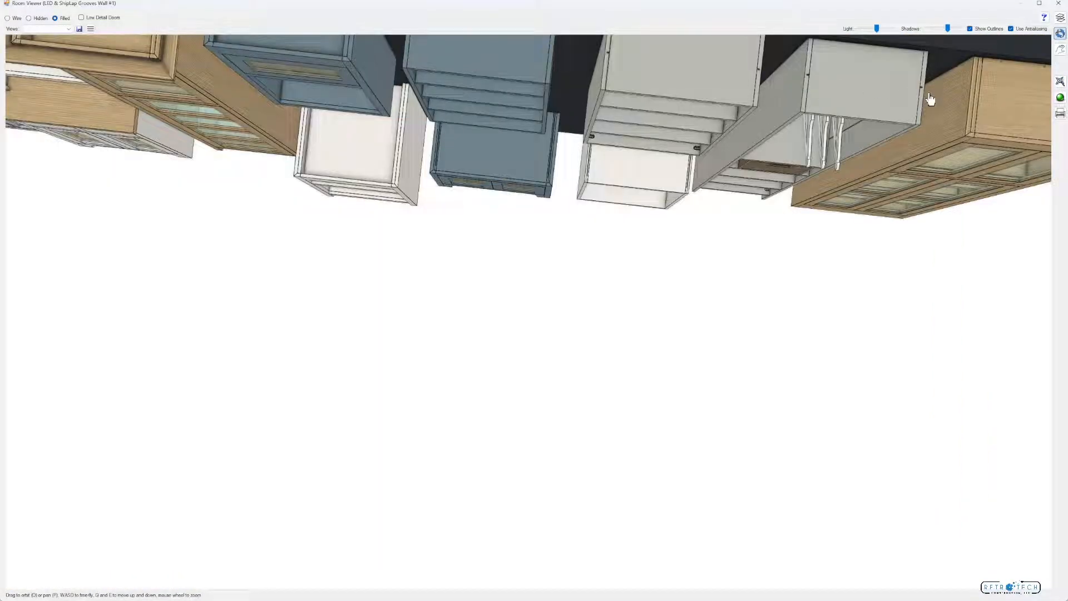
{"action": "scroll", "coordinate": [919, 107], "scroll_direction": "down", "scroll_amount": 4}
{"action": "left_click_drag", "start_coordinate": [840, 208], "coordinate": [831, 181]}
{"action": "left_click", "coordinate": [1059, 5]}
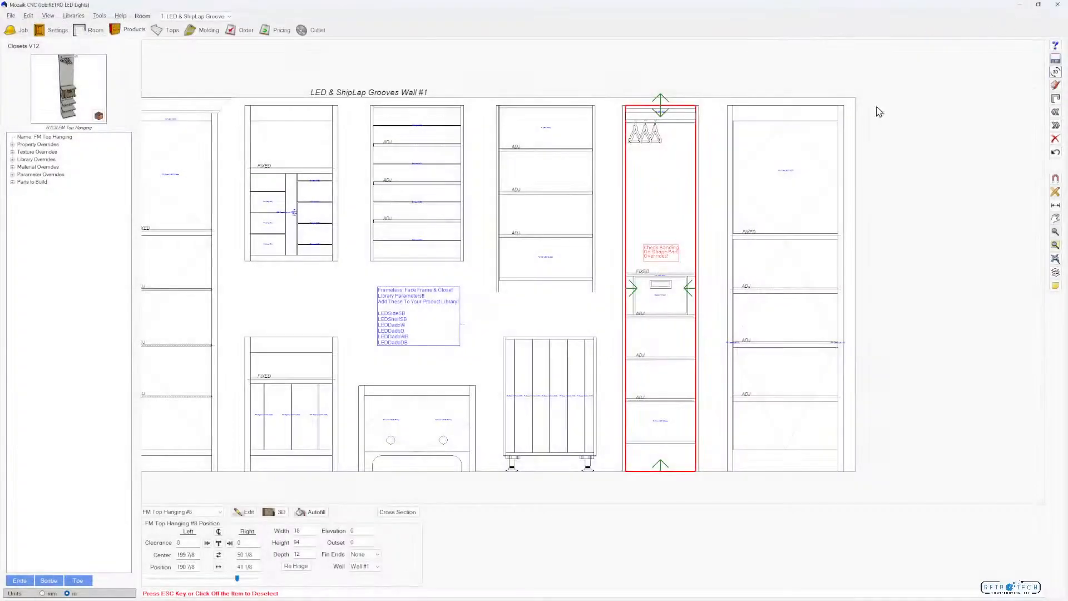
Replace the insert in the FM Top Hanging product's bottom opening with FL Base LED (Sides) and show the product in 3D
{"action": "double_click", "coordinate": [662, 393]}
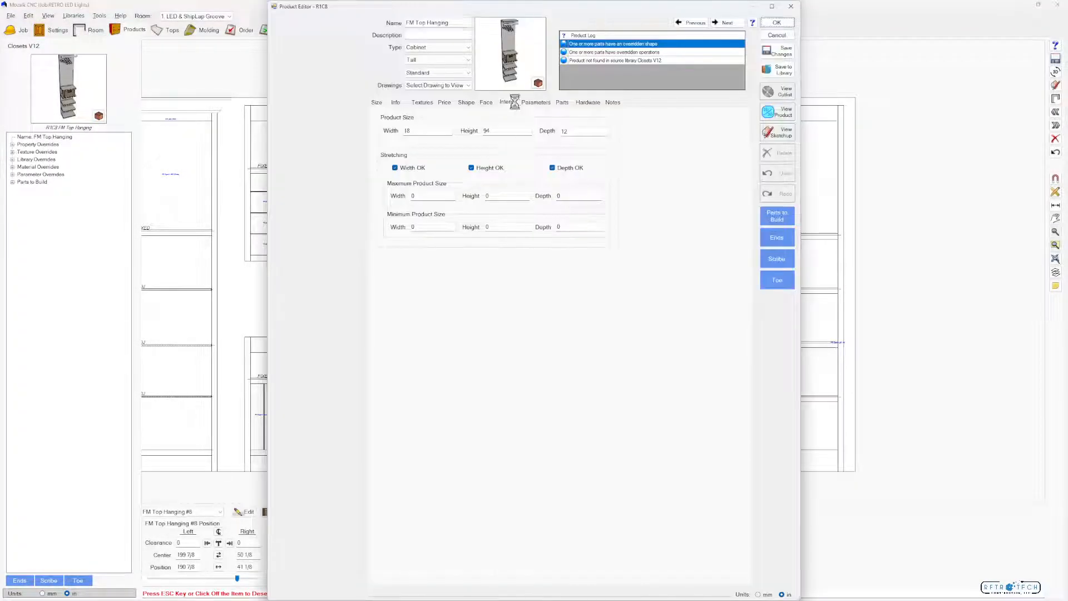
{"action": "left_click", "coordinate": [539, 533]}
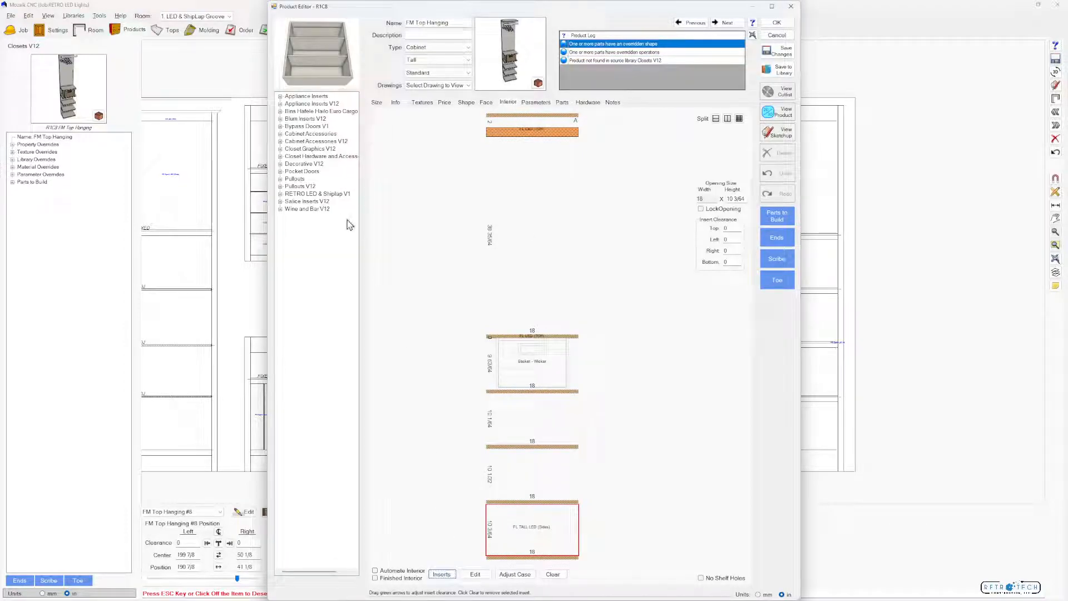
{"action": "double_click", "coordinate": [327, 195]}
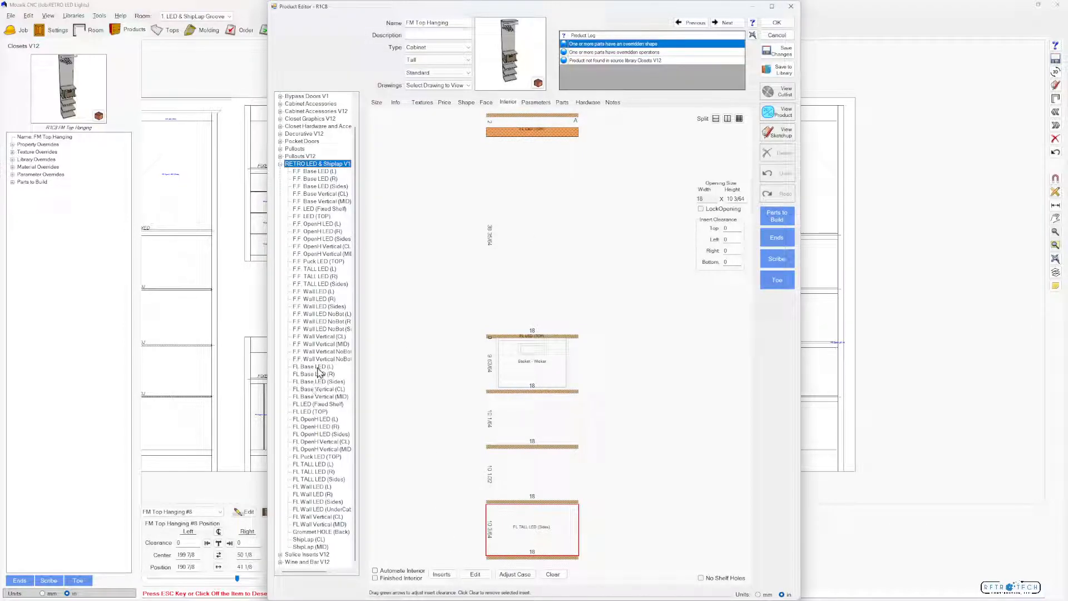
{"action": "left_click", "coordinate": [322, 383]}
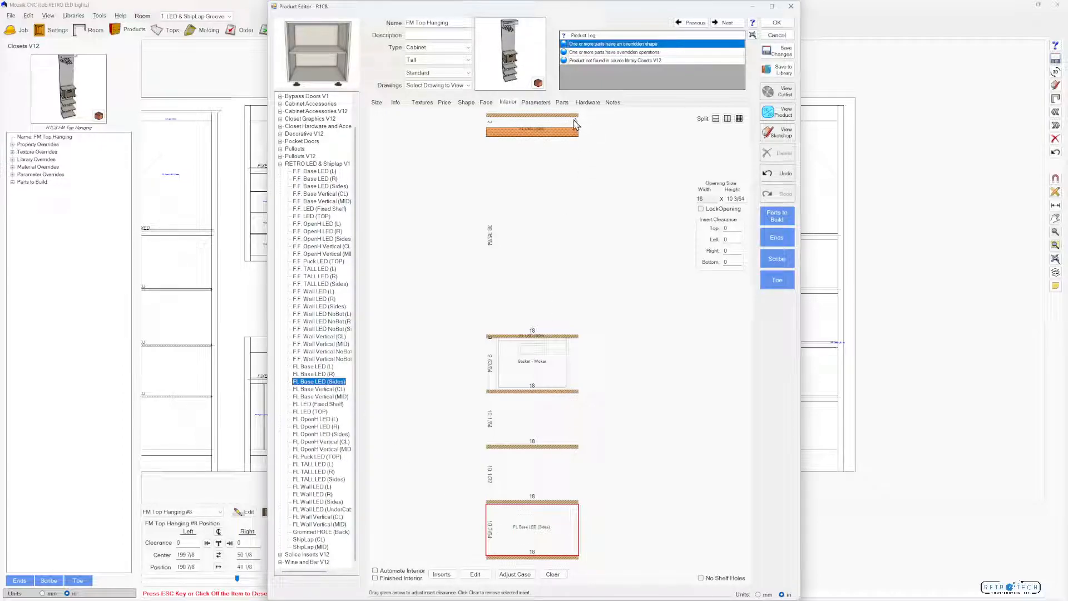
{"action": "left_click", "coordinate": [778, 113]}
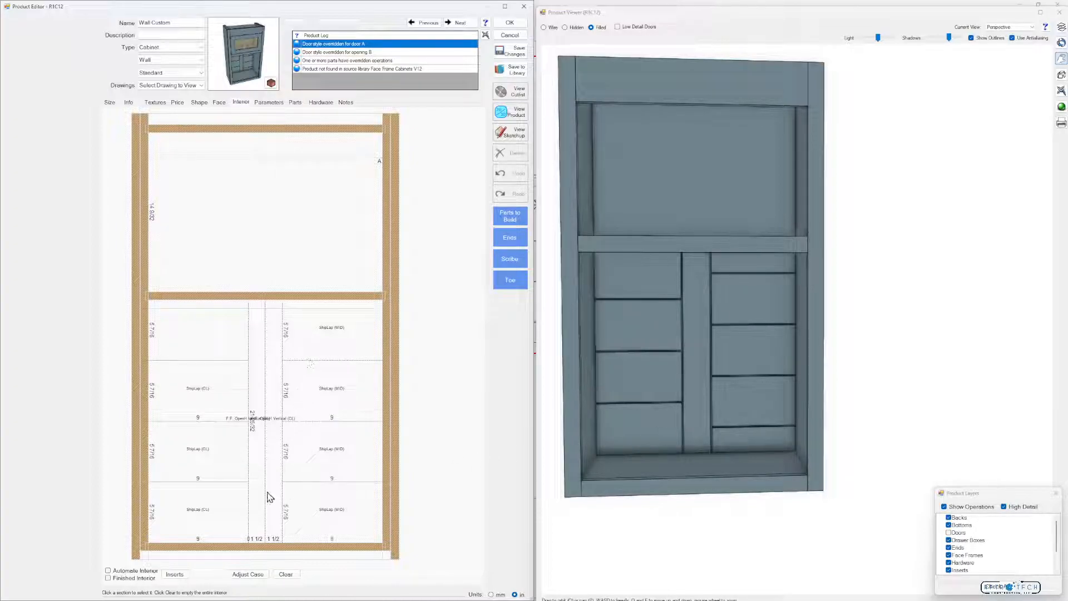
Clear the Wall Custom cabinet's interior and add a fixed shelf locked to the rail as Flush Top
{"action": "left_click", "coordinate": [291, 576]}
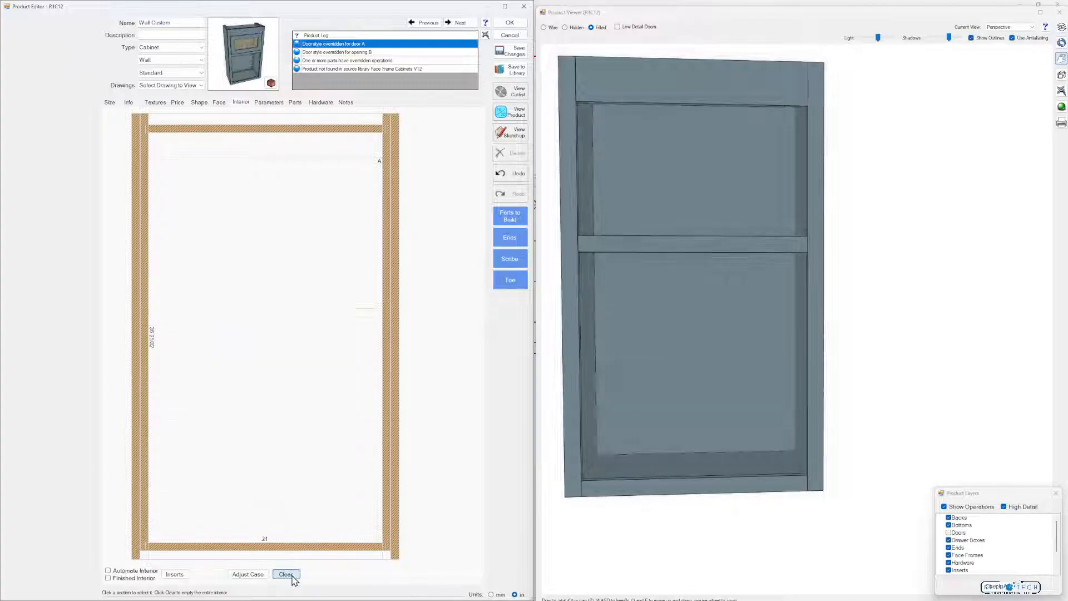
{"action": "left_click", "coordinate": [298, 424]}
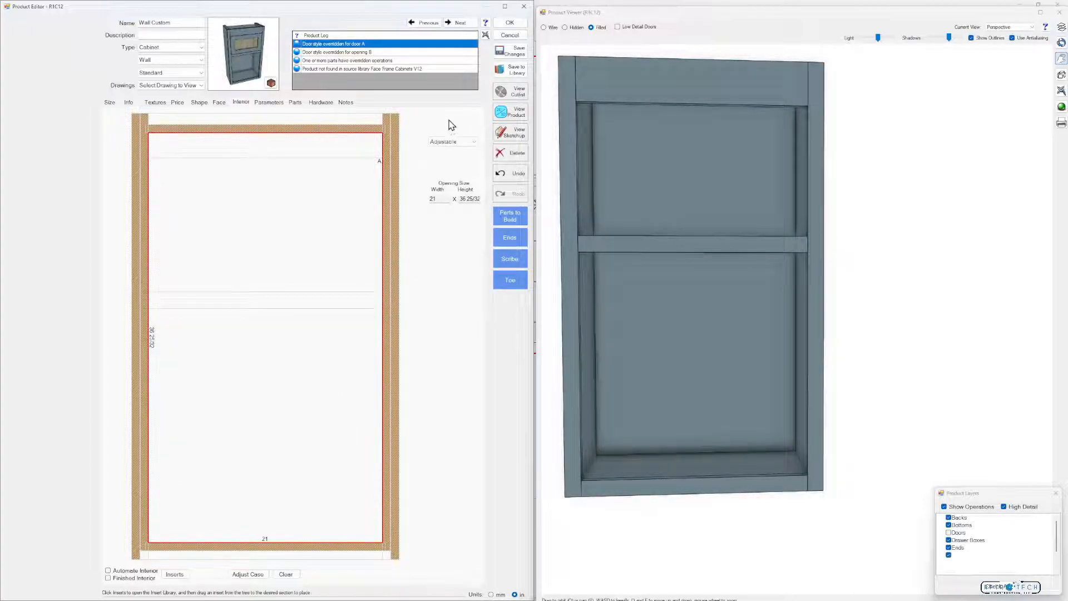
{"action": "left_click", "coordinate": [449, 119]}
{"action": "left_click", "coordinate": [470, 143]}
{"action": "left_click", "coordinate": [466, 150]}
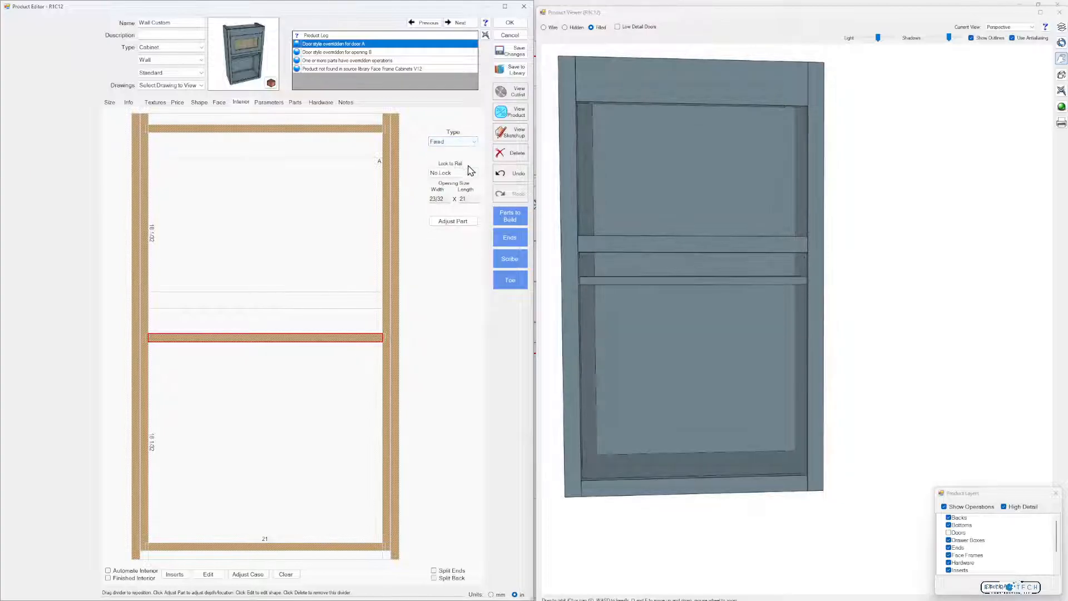
{"action": "left_click", "coordinate": [474, 173]}
{"action": "left_click", "coordinate": [461, 189]}
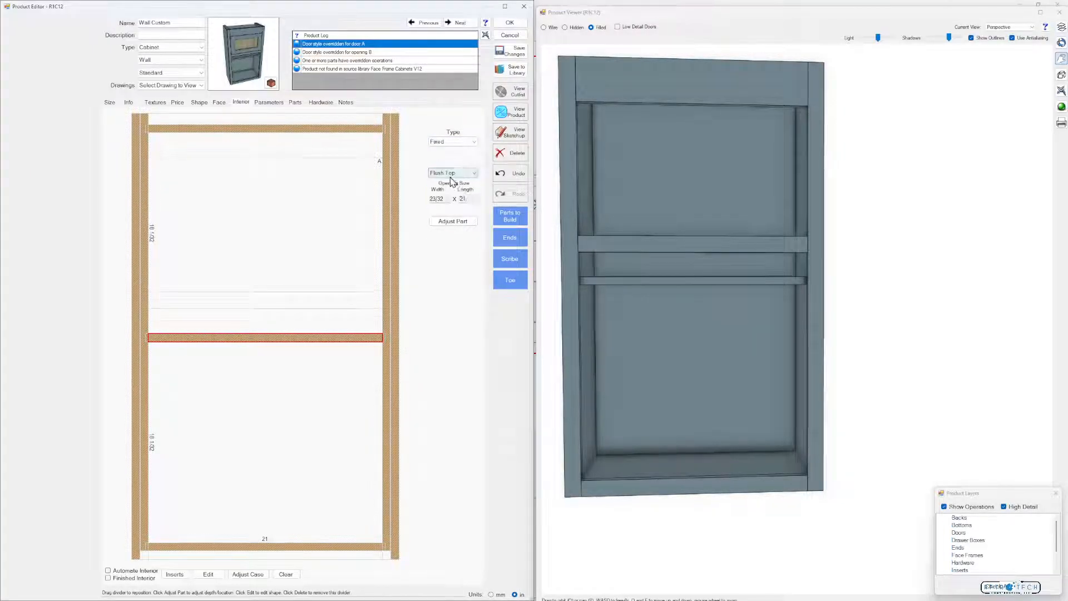
Split the opening below the fixed shelf into 3 equal vertical sections with Separator dividers
{"action": "left_click", "coordinate": [306, 473]}
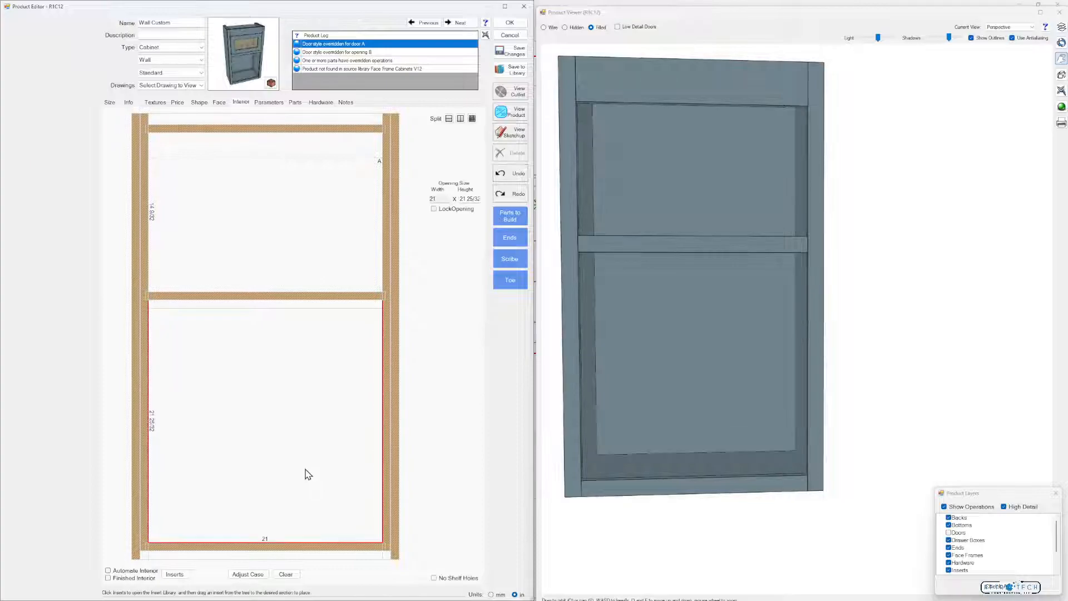
{"action": "left_click", "coordinate": [472, 119]}
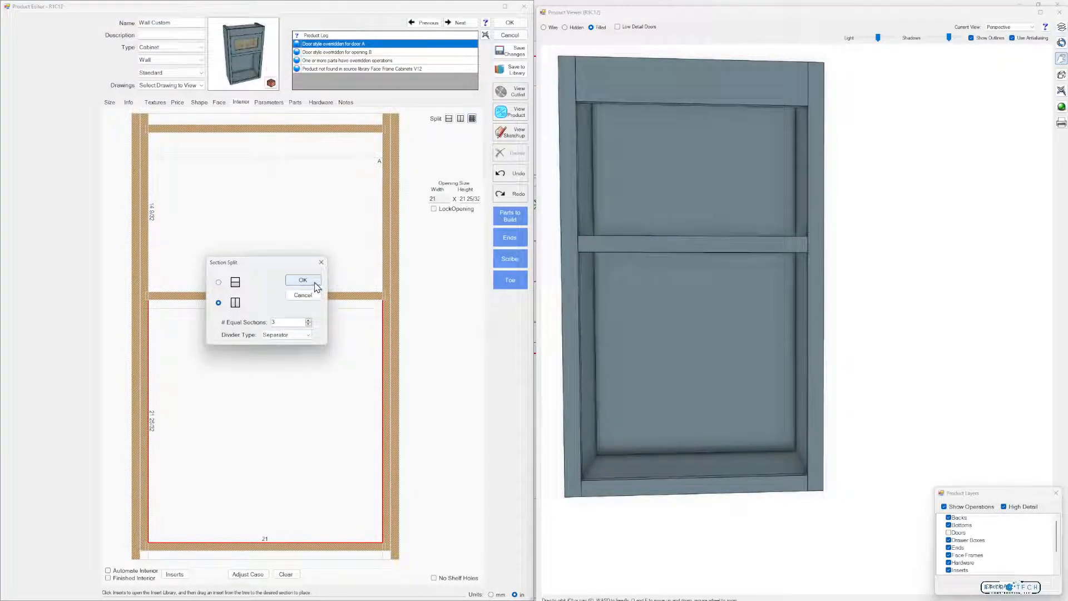
{"action": "left_click", "coordinate": [303, 280]}
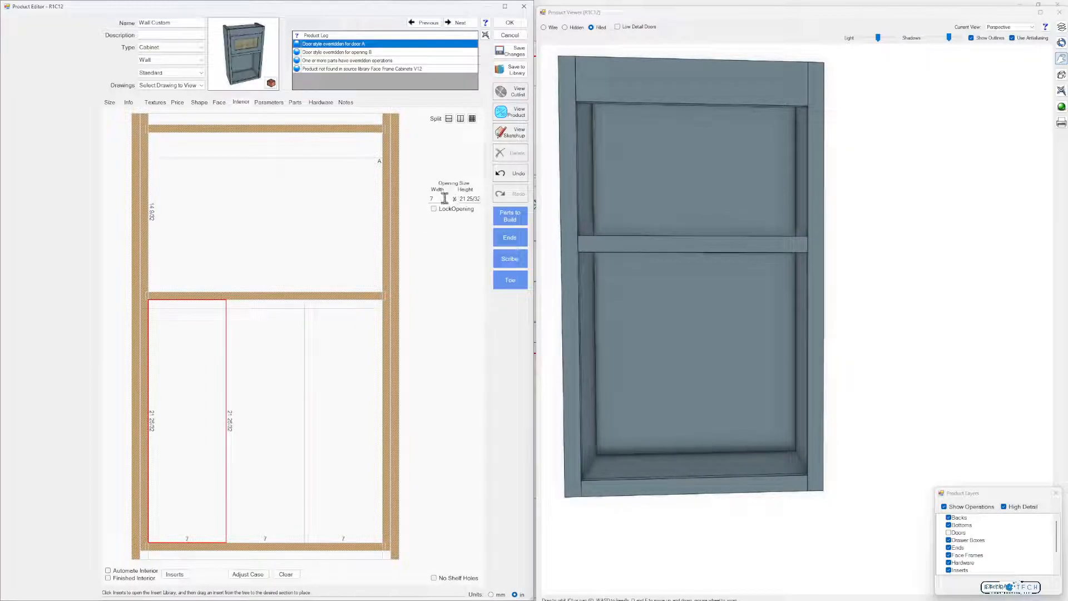
Set the width of the leftmost and rightmost sections below the fixed shelf to 9 in
{"action": "left_click", "coordinate": [444, 198]}
{"action": "key", "text": "Return"}
{"action": "left_click", "coordinate": [351, 394]}
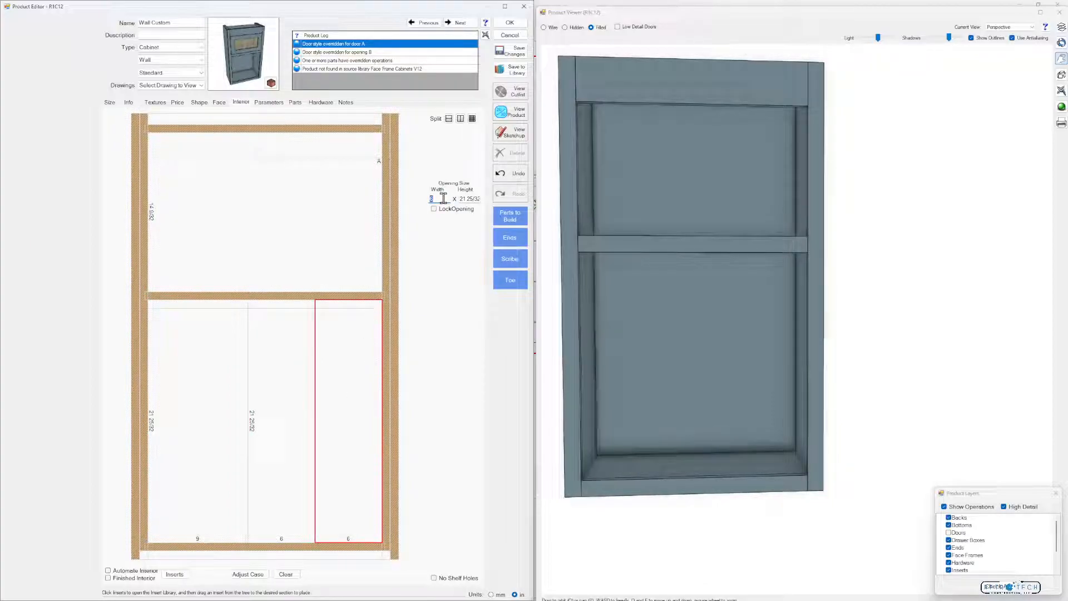
{"action": "type", "text": "9"}
{"action": "key", "text": "Return"}
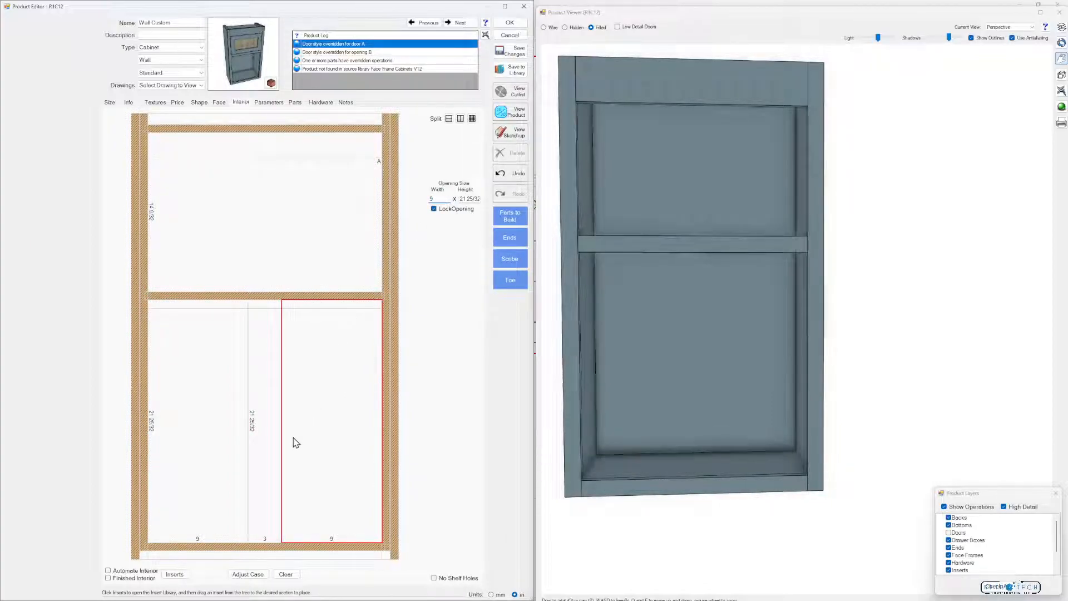
Try placing the F.F. OpenH Vertical (CL) insert in both the middle section and the left section below the shelf
{"action": "left_click", "coordinate": [274, 457]}
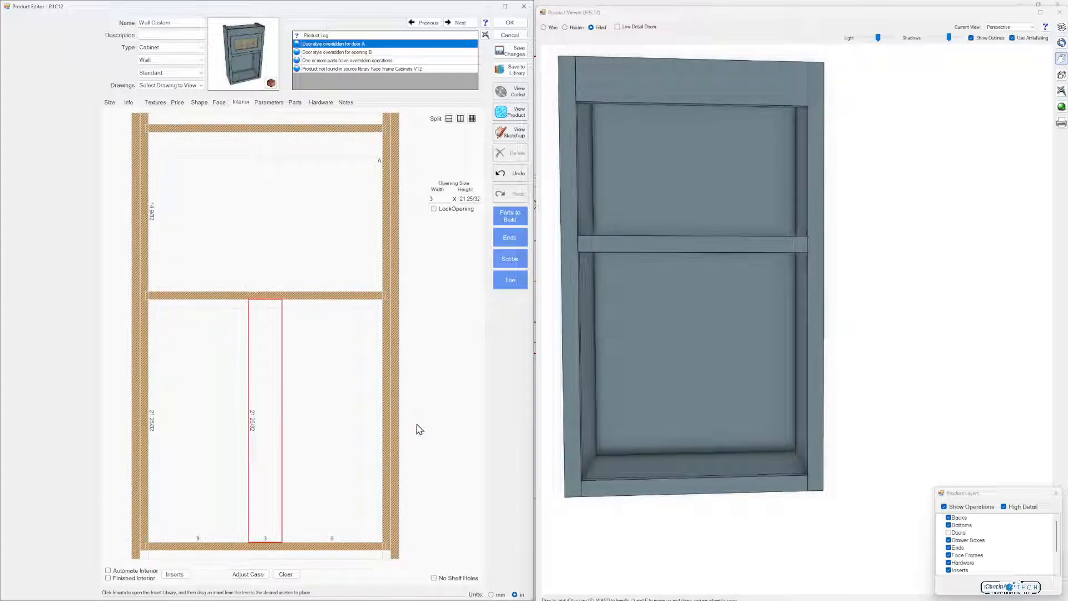
{"action": "left_click", "coordinate": [175, 574]}
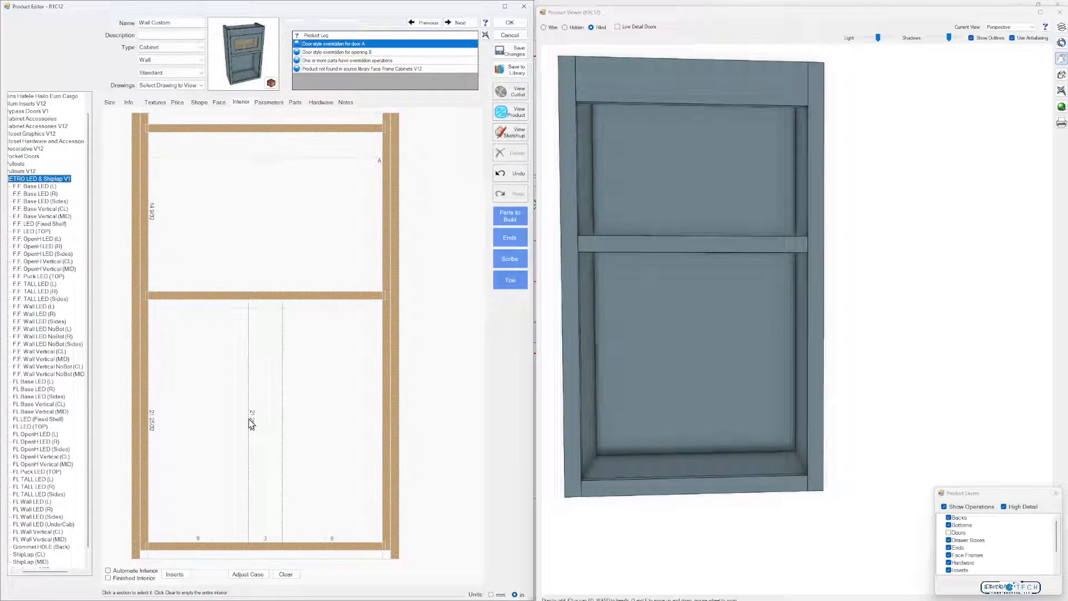
{"action": "left_click", "coordinate": [56, 261]}
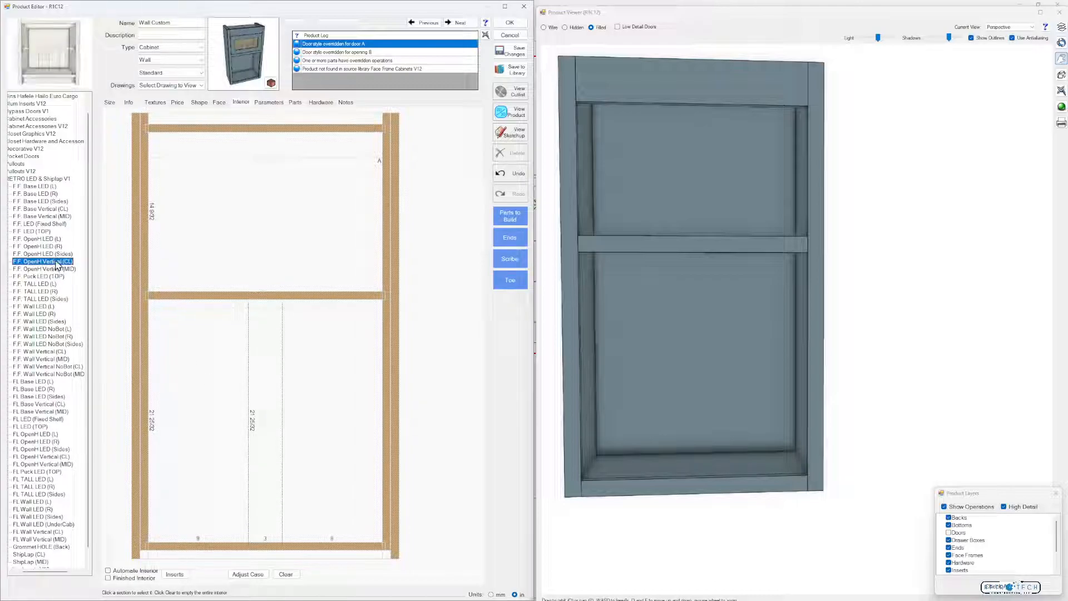
{"action": "left_click_drag", "start_coordinate": [60, 259], "coordinate": [266, 421]}
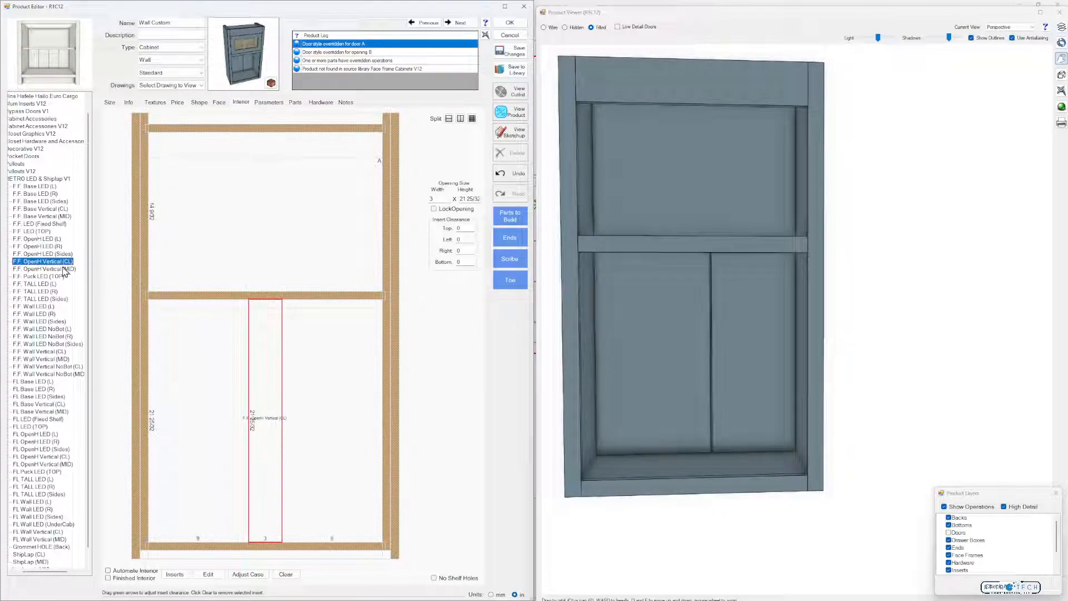
{"action": "left_click_drag", "start_coordinate": [66, 262], "coordinate": [226, 428]}
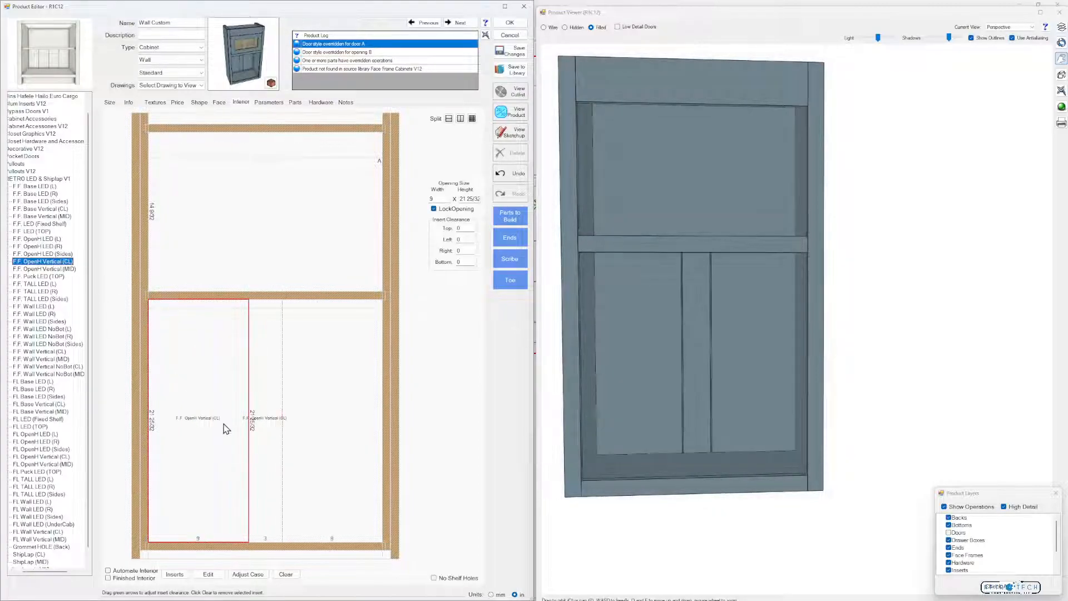
Try splitting the left section into 4 equal stacked sections with Separator dividers, and undo the split together with the placed inserts
{"action": "left_click", "coordinate": [472, 119]}
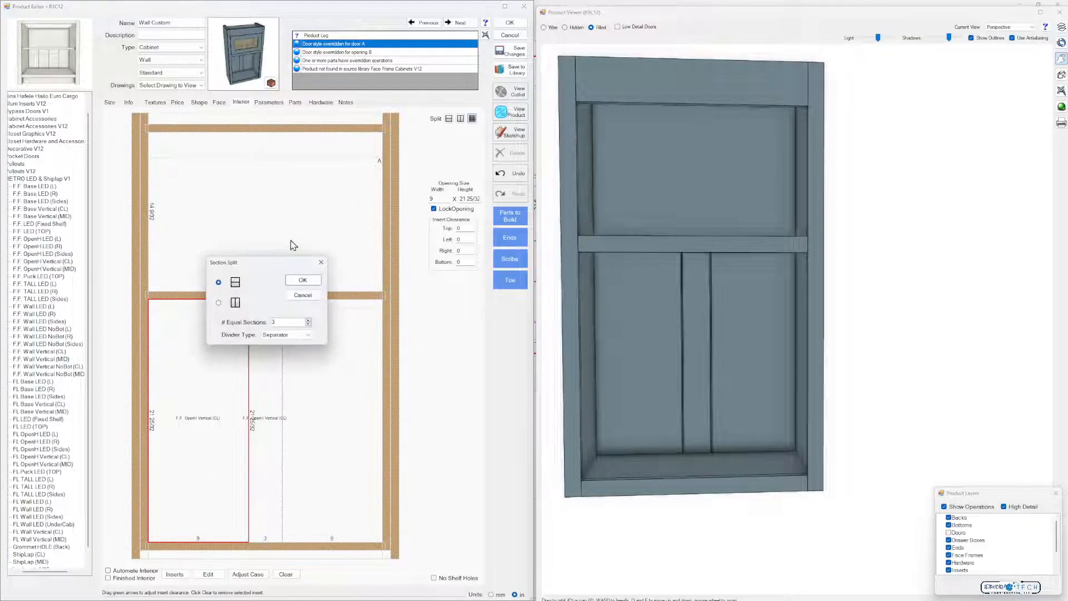
{"action": "left_click", "coordinate": [308, 321]}
{"action": "left_click", "coordinate": [308, 279]}
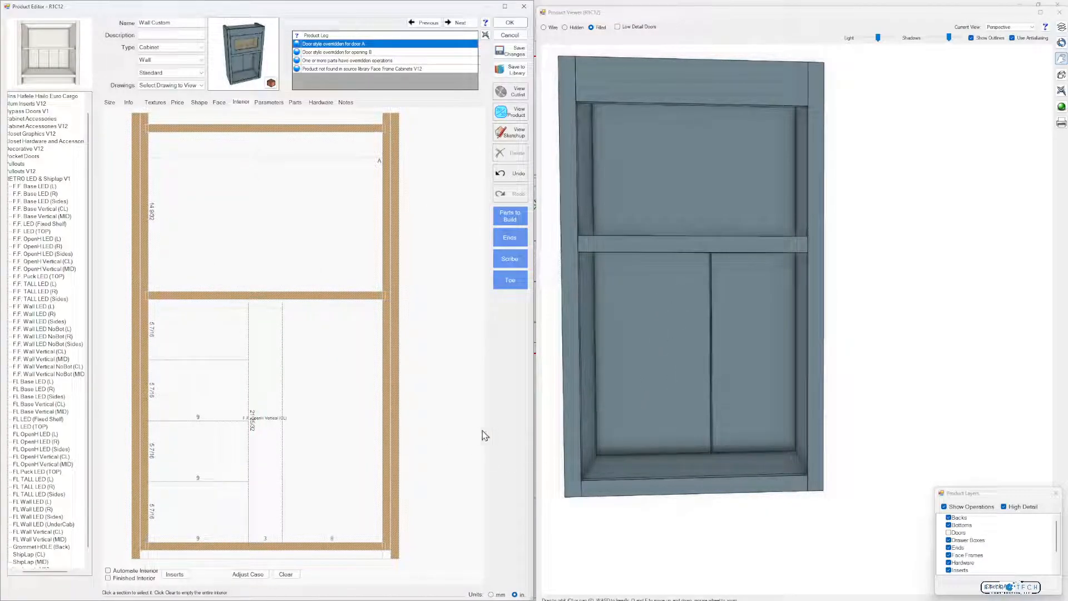
{"action": "left_click", "coordinate": [511, 175]}
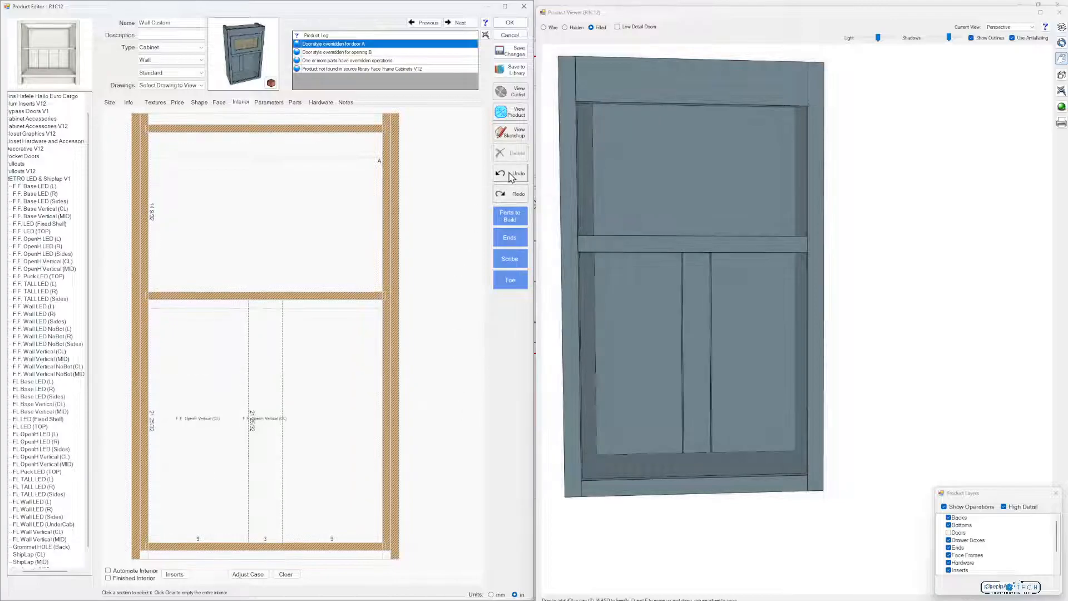
{"action": "left_click", "coordinate": [511, 175]}
Split the middle section below the shelf vertically in half with a Separator divider
{"action": "left_click", "coordinate": [271, 454]}
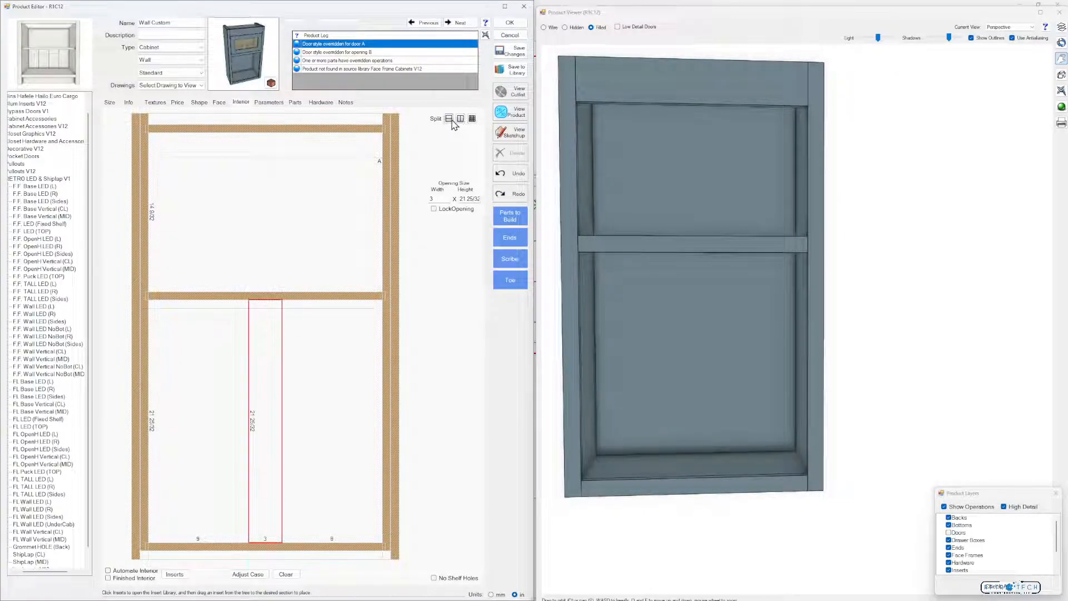
{"action": "left_click", "coordinate": [460, 119]}
{"action": "left_click", "coordinate": [461, 156]}
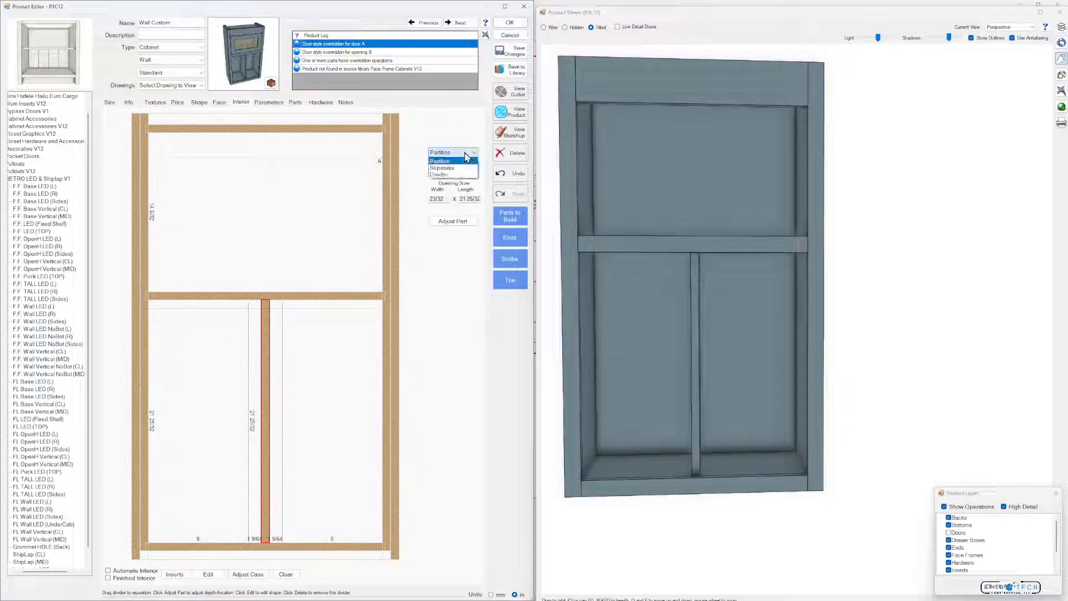
{"action": "left_click", "coordinate": [464, 170]}
Split the left 9 in section vertically in half with a Separator divider
{"action": "left_click", "coordinate": [225, 436]}
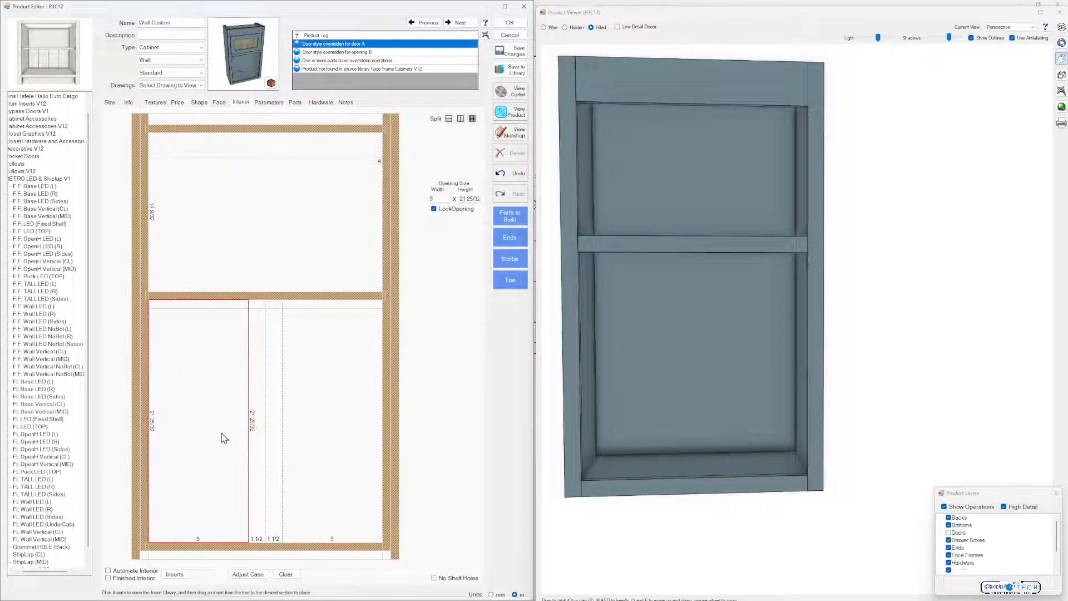
{"action": "left_click", "coordinate": [459, 119]}
{"action": "left_click", "coordinate": [461, 152]}
{"action": "left_click", "coordinate": [457, 169]}
Place the F.F. OpenH Vertical (CL) insert in the right half of the middle section and the right half of the left section
{"action": "left_click", "coordinate": [275, 428]}
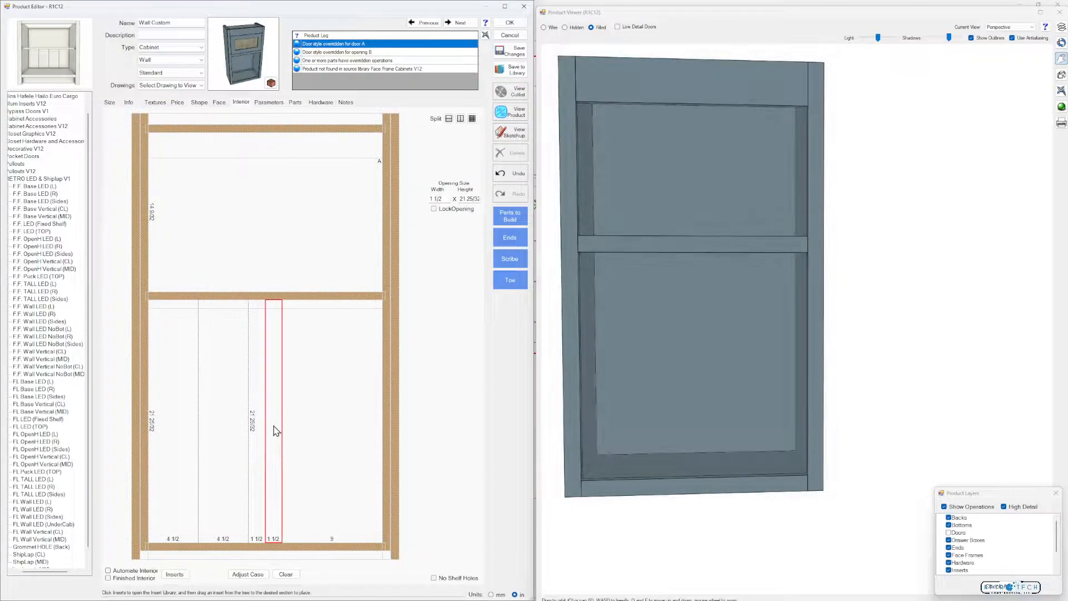
{"action": "left_click", "coordinate": [47, 269]}
{"action": "left_click", "coordinate": [54, 261]}
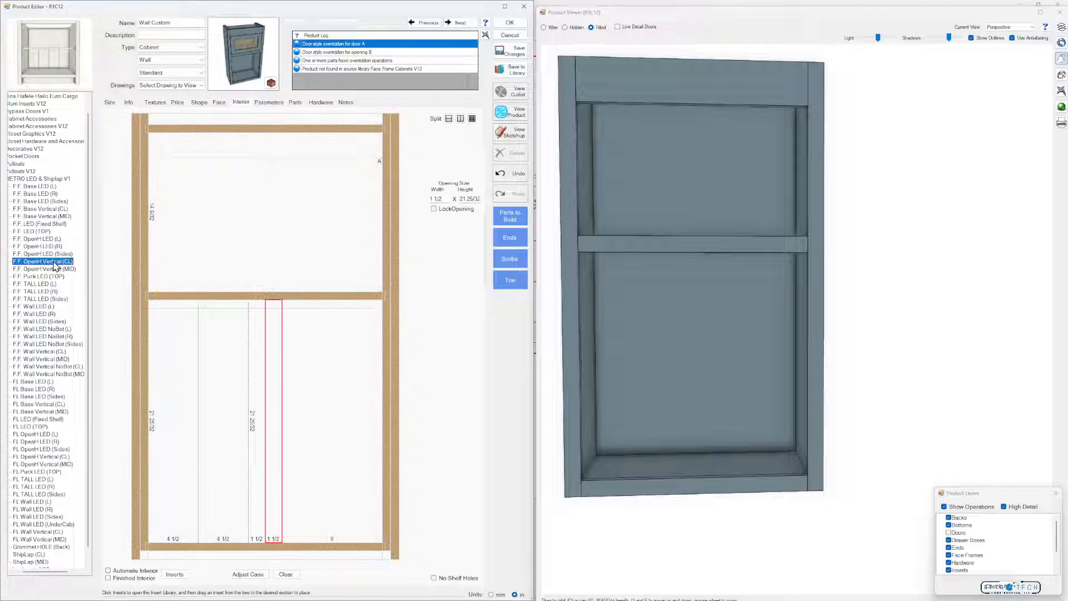
{"action": "left_click_drag", "start_coordinate": [58, 261], "coordinate": [275, 427]}
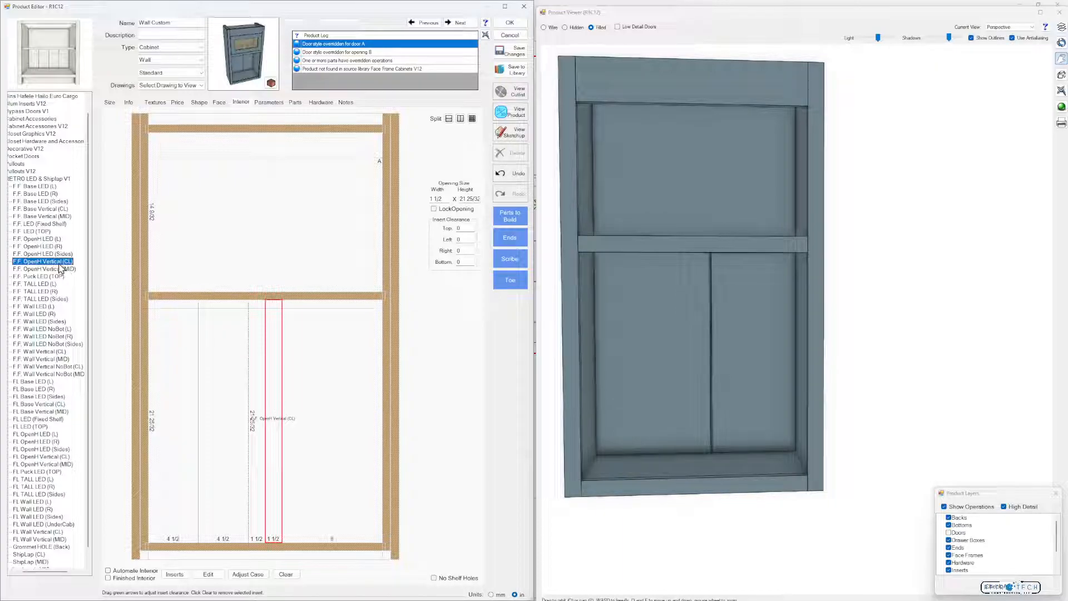
{"action": "left_click_drag", "start_coordinate": [54, 266], "coordinate": [227, 418]}
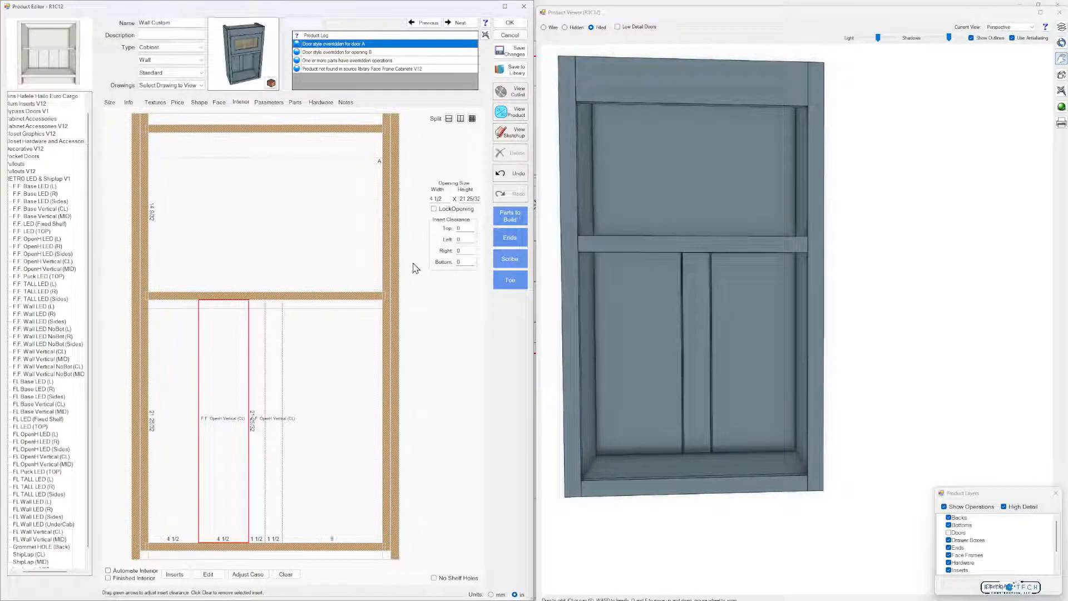
Set the width of the narrow sections holding the F.F. OpenH Vertical (CL) inserts to 0
{"action": "left_click", "coordinate": [443, 198]}
{"action": "type", "text": "0"}
{"action": "left_click", "coordinate": [216, 458]}
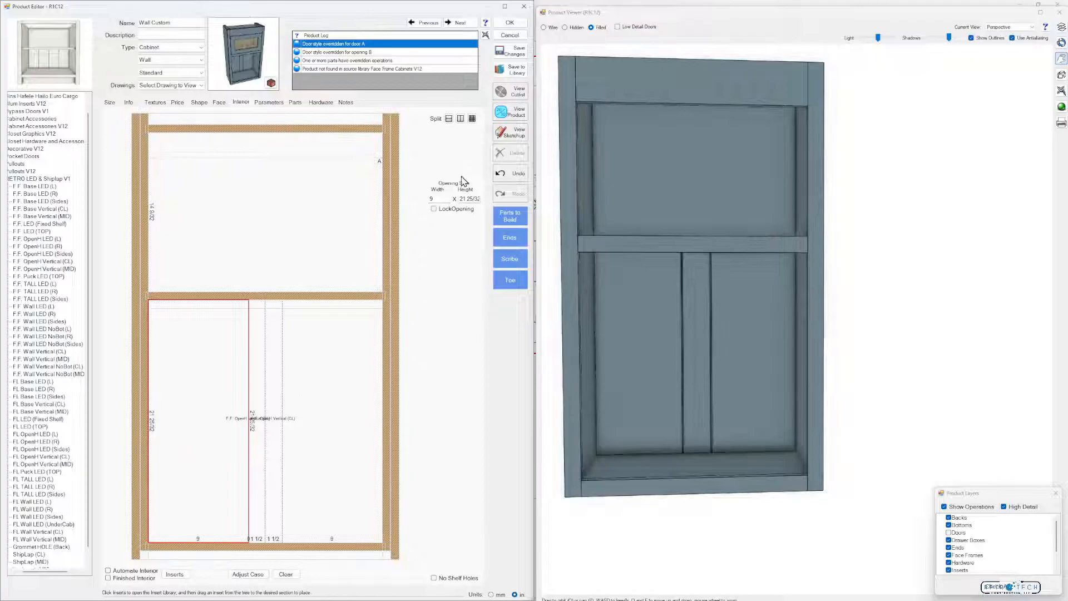
Split the left and right 9 in sections each into 4 equal stacked sections with Separator dividers
{"action": "left_click", "coordinate": [473, 120]}
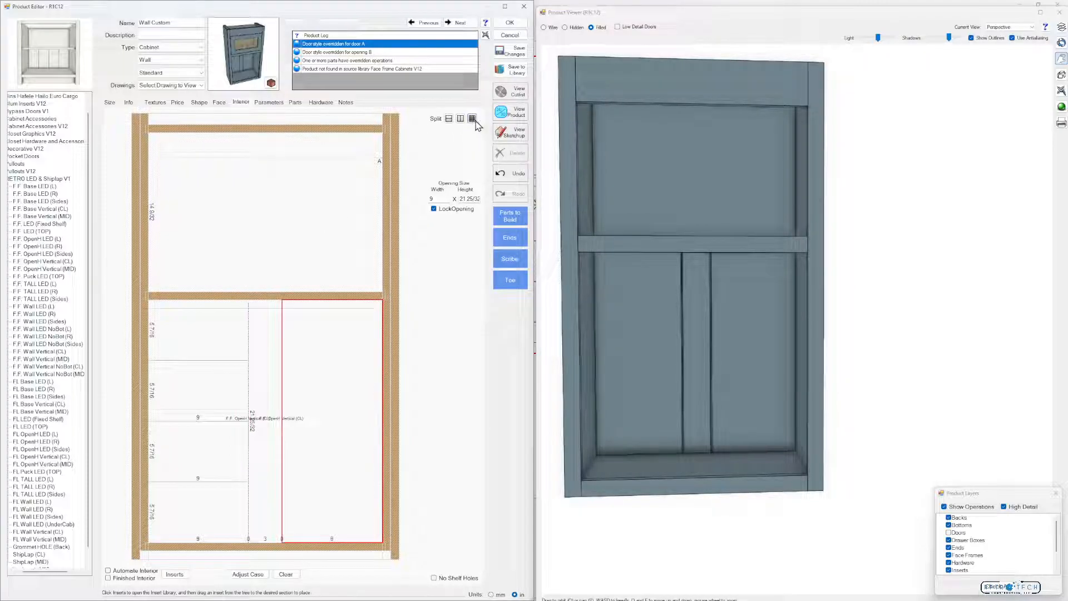
{"action": "left_click", "coordinate": [473, 120]}
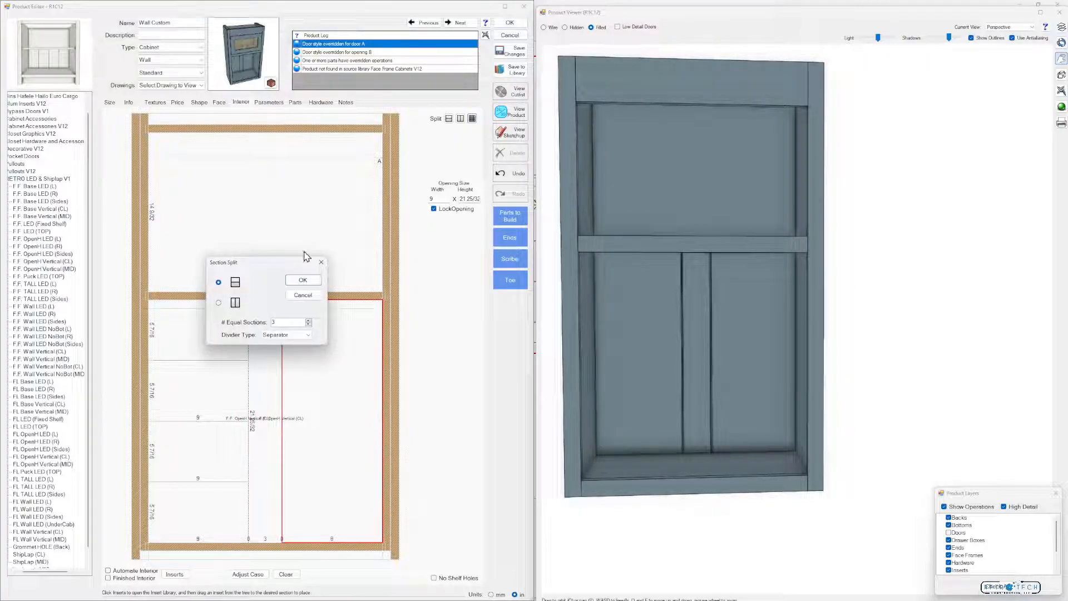
{"action": "left_click", "coordinate": [309, 321]}
{"action": "left_click", "coordinate": [303, 280]}
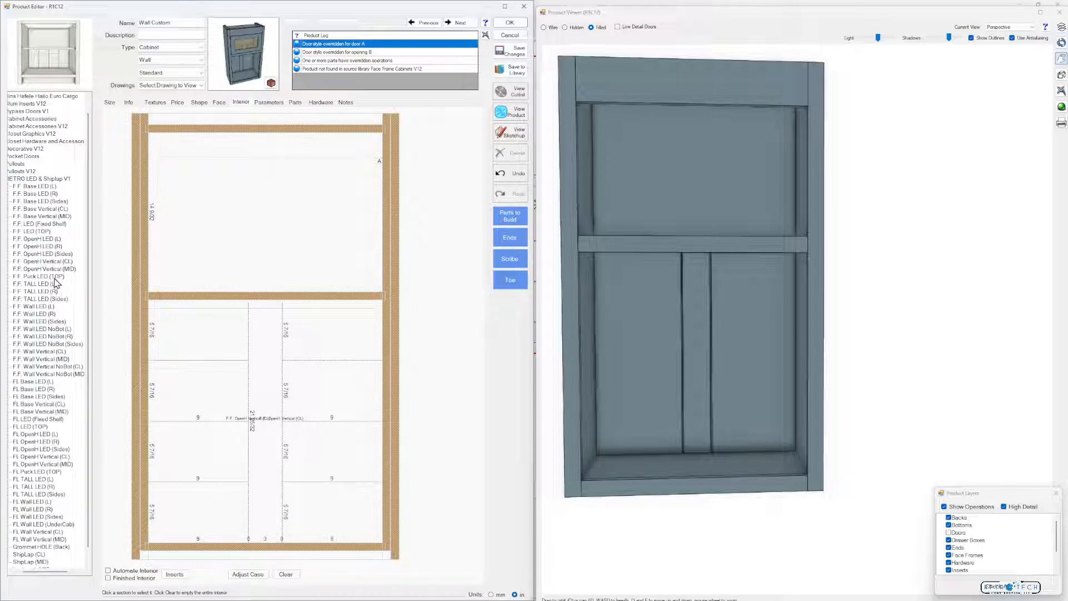
Place the ShipLap (CL) insert in the lower three stacked sections of the left column
{"action": "scroll", "coordinate": [37, 537], "scroll_direction": "down", "scroll_amount": 1}
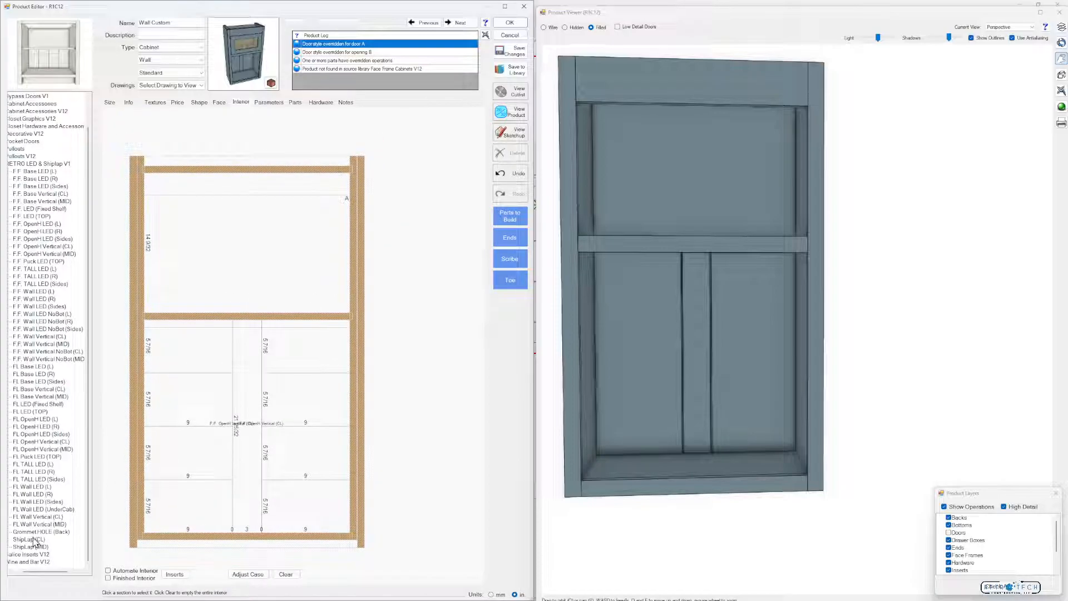
{"action": "left_click", "coordinate": [30, 540]}
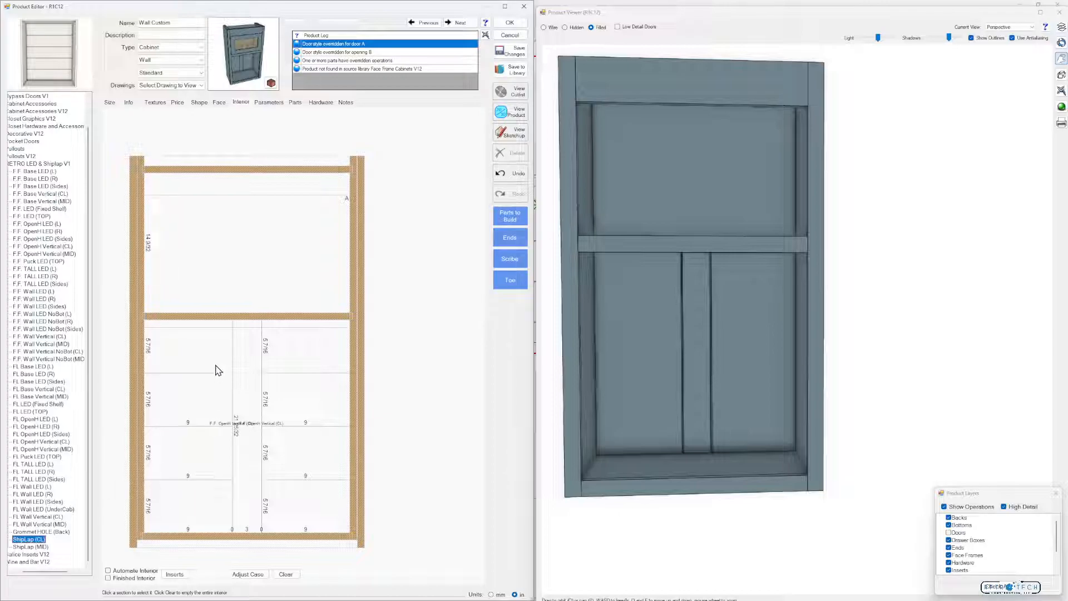
{"action": "left_click_drag", "start_coordinate": [31, 540], "coordinate": [186, 507]}
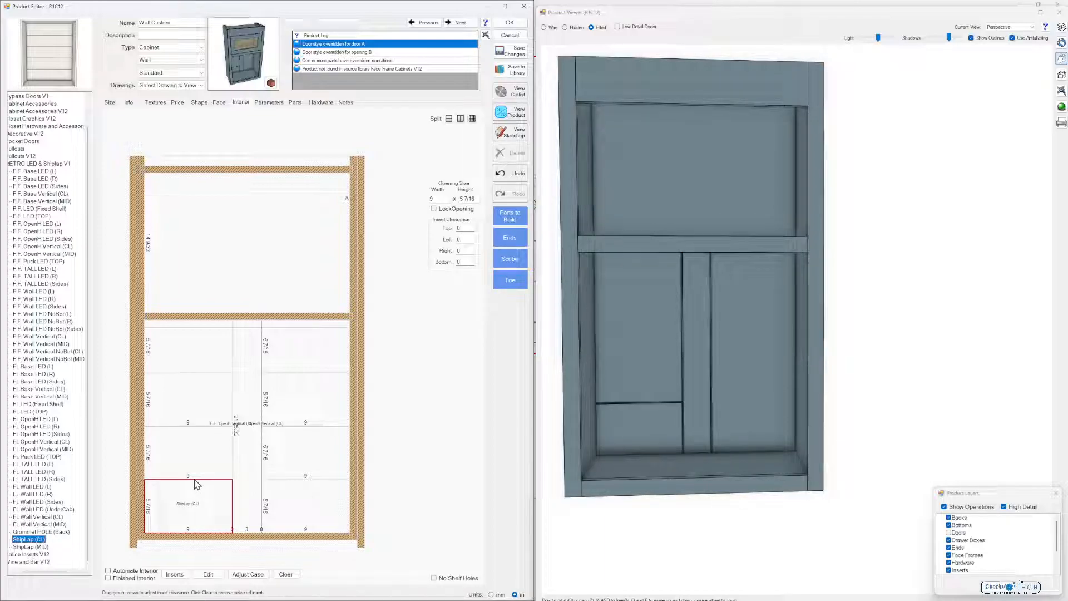
{"action": "left_click_drag", "start_coordinate": [39, 538], "coordinate": [185, 451]}
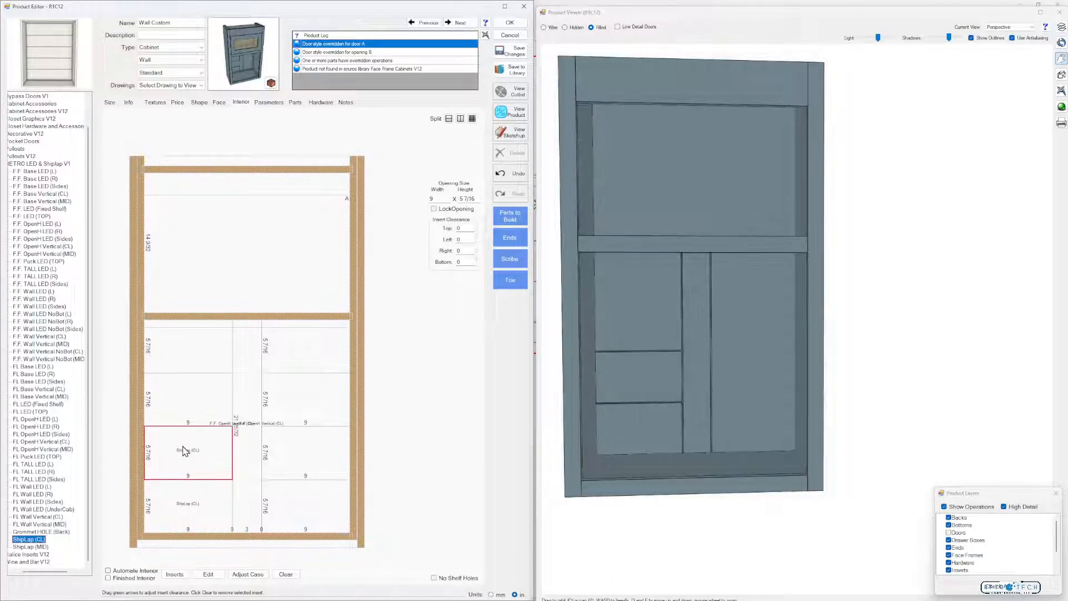
{"action": "mouse_move", "coordinate": [43, 540]}
{"action": "left_mouse_down"}
{"action": "mouse_move", "coordinate": [172, 442]}
{"action": "mouse_move", "coordinate": [191, 377]}
{"action": "left_mouse_up"}
{"action": "left_click_drag", "start_coordinate": [624, 289], "coordinate": [622, 293]}
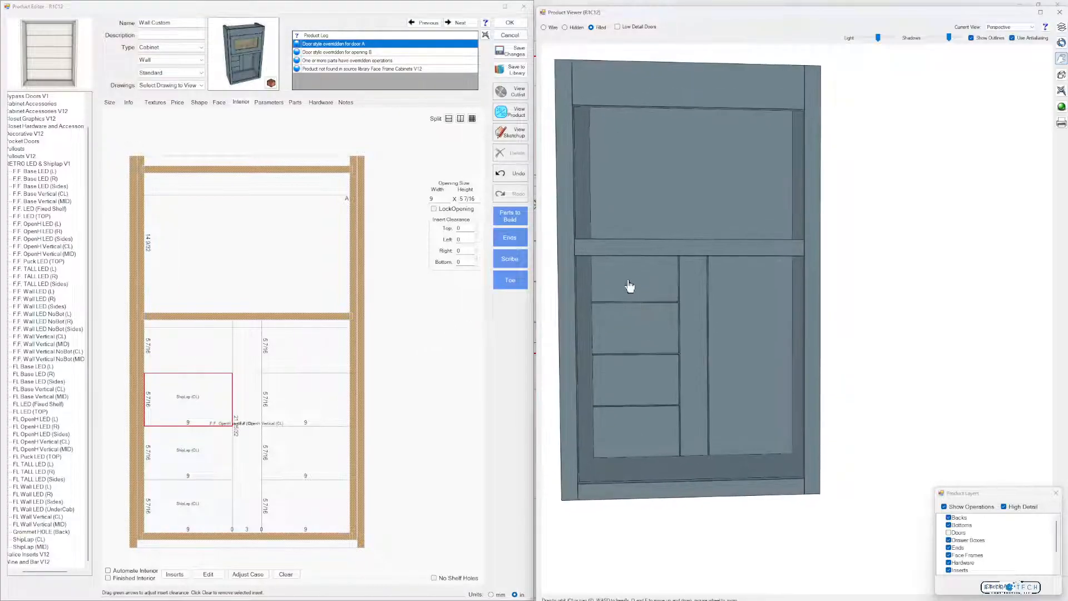
Place the ShipLap (MID) insert in all four stacked sections of the right column
{"action": "left_click", "coordinate": [37, 550]}
{"action": "left_click_drag", "start_coordinate": [36, 550], "coordinate": [334, 520]}
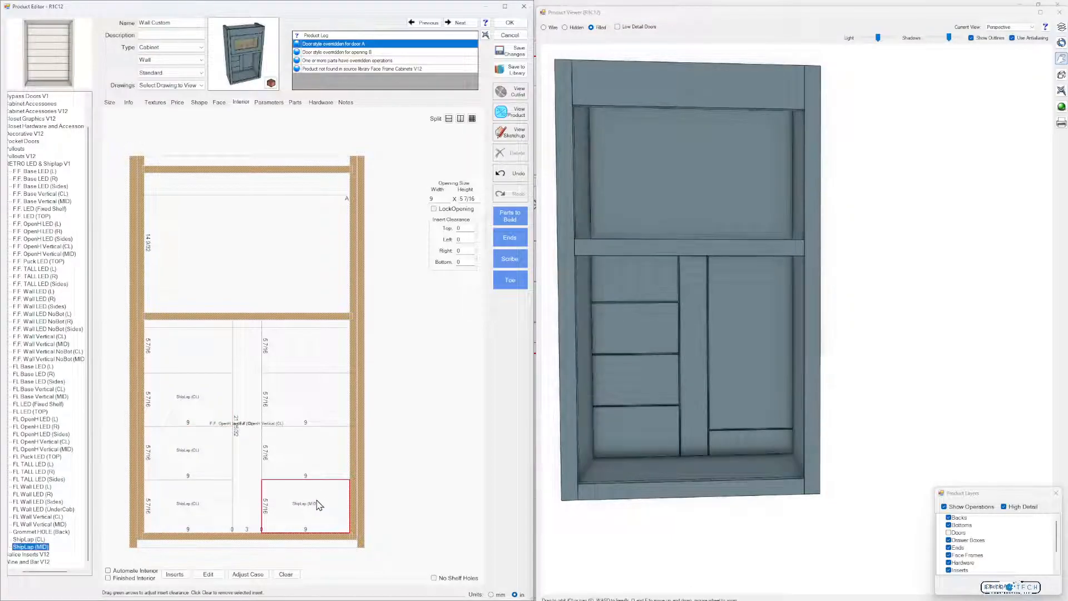
{"action": "left_click_drag", "start_coordinate": [47, 550], "coordinate": [295, 462]}
{"action": "mouse_move", "coordinate": [35, 550]}
{"action": "left_mouse_down"}
{"action": "mouse_move", "coordinate": [189, 494]}
{"action": "mouse_move", "coordinate": [292, 410]}
{"action": "left_mouse_up"}
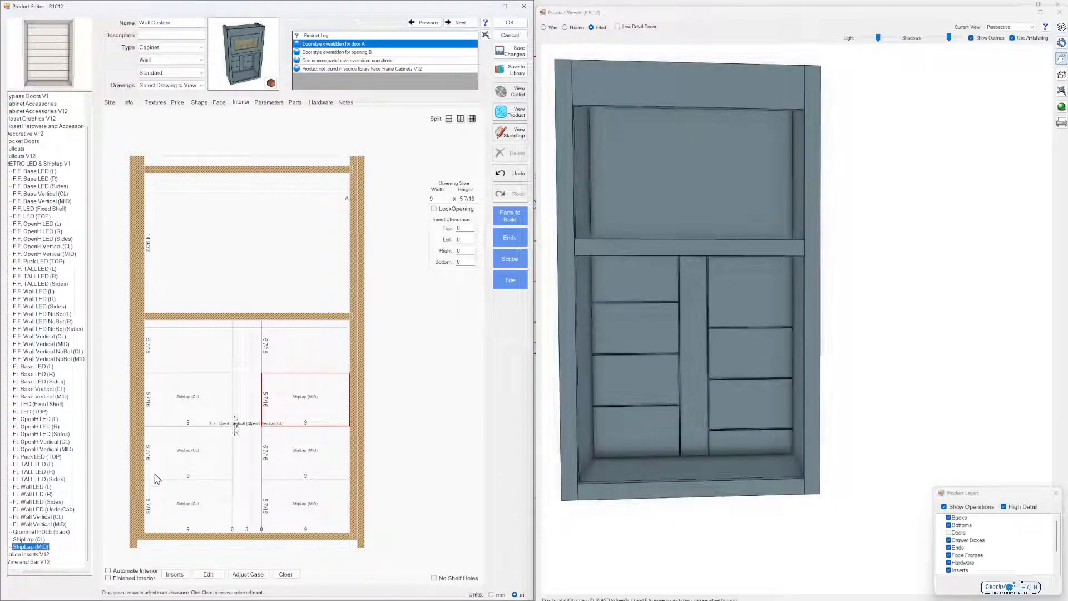
{"action": "left_click_drag", "start_coordinate": [41, 550], "coordinate": [310, 364]}
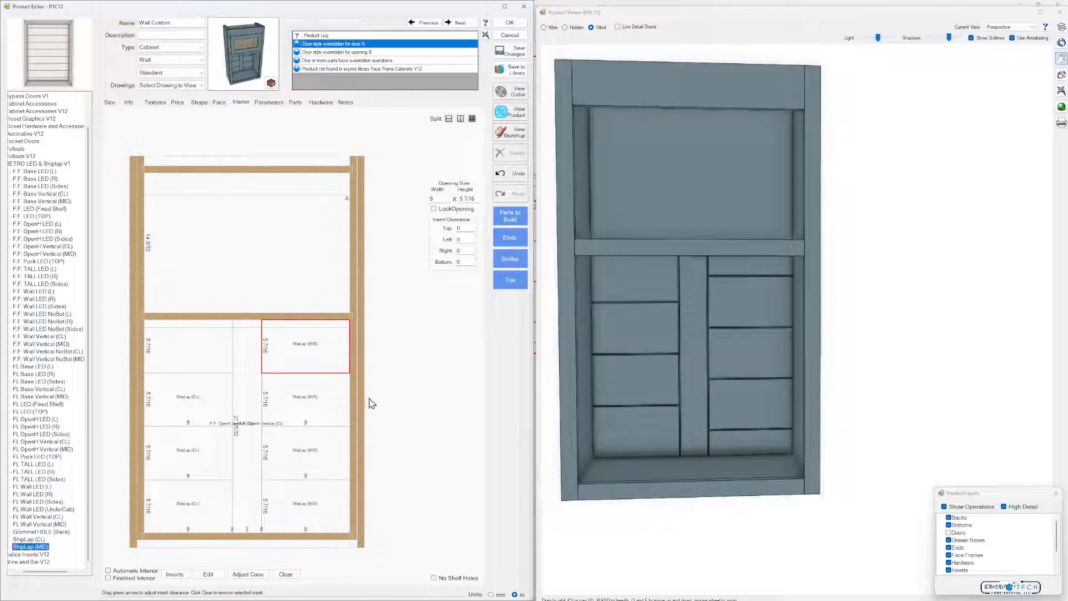
{"action": "left_click", "coordinate": [385, 419]}
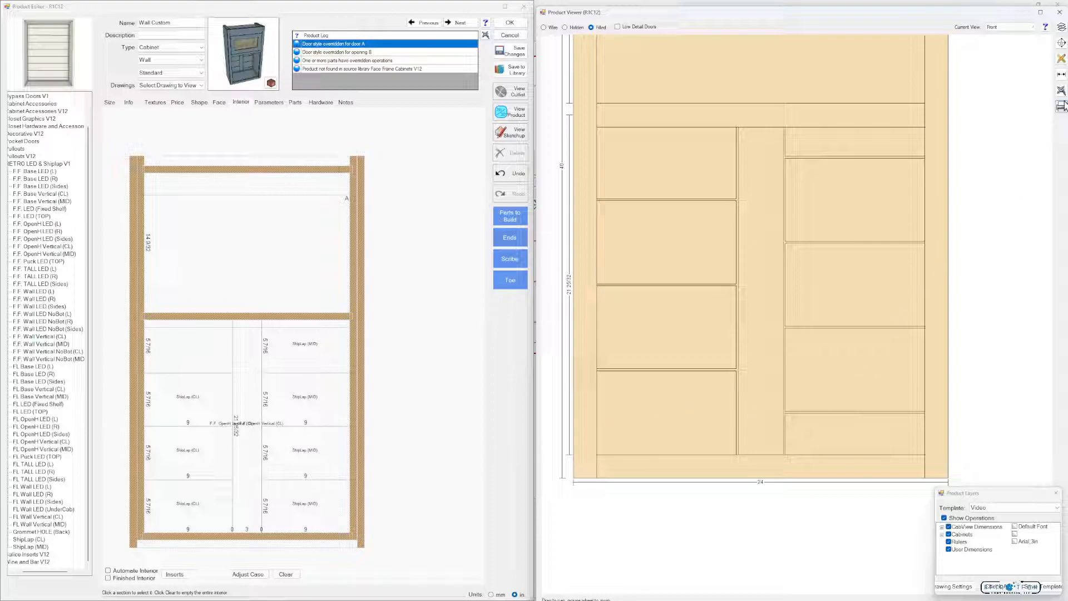
Dimension the width of the central vertical board in the front product view at a lower and an upper position
{"action": "left_click", "coordinate": [1062, 75]}
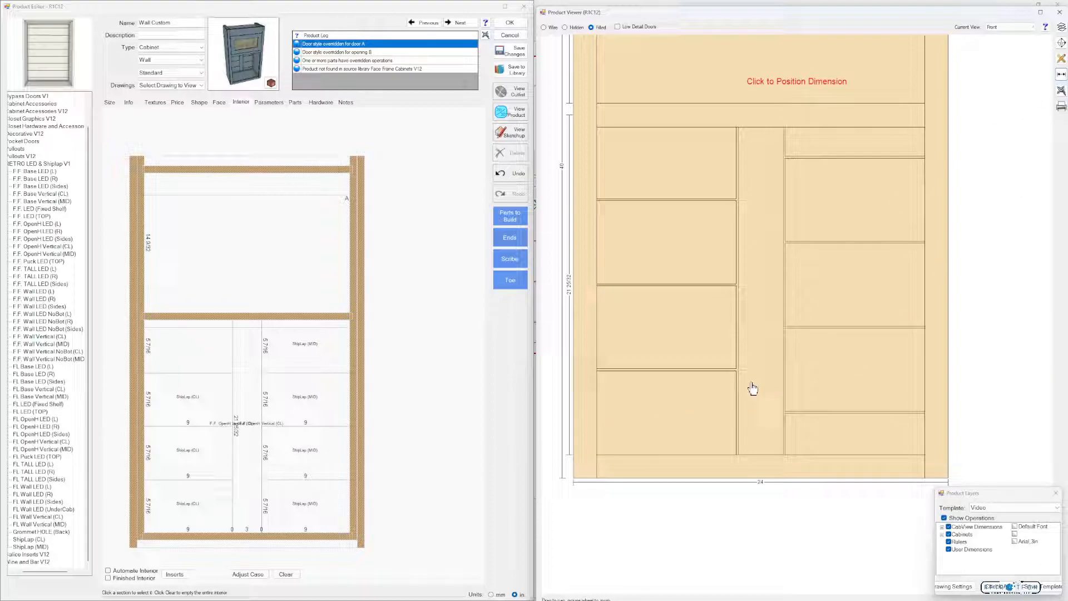
{"action": "left_click", "coordinate": [739, 405]}
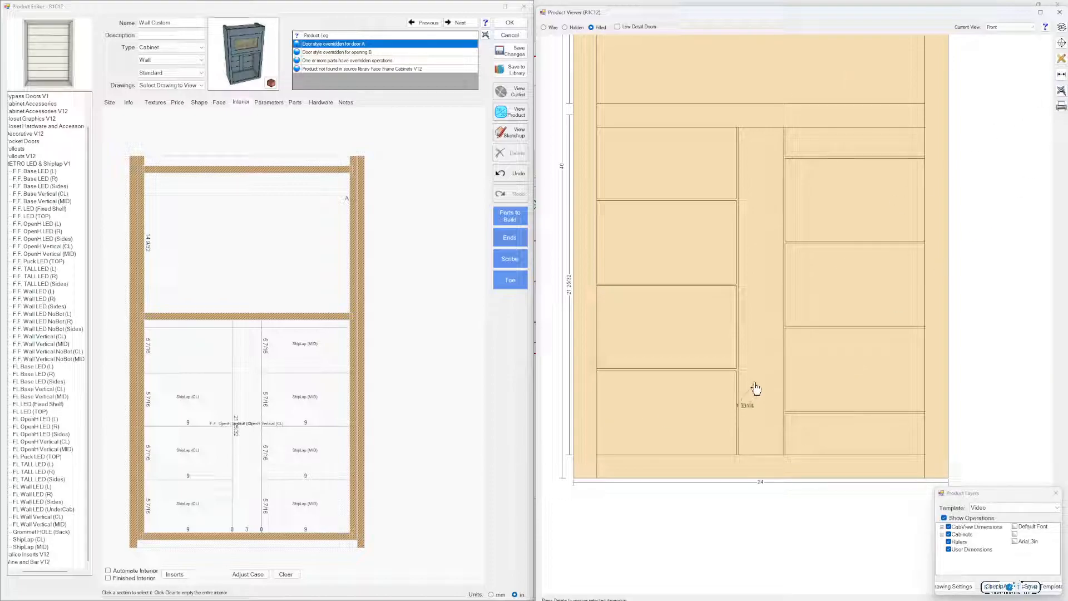
{"action": "left_click", "coordinate": [783, 334]}
{"action": "left_click", "coordinate": [1061, 74]}
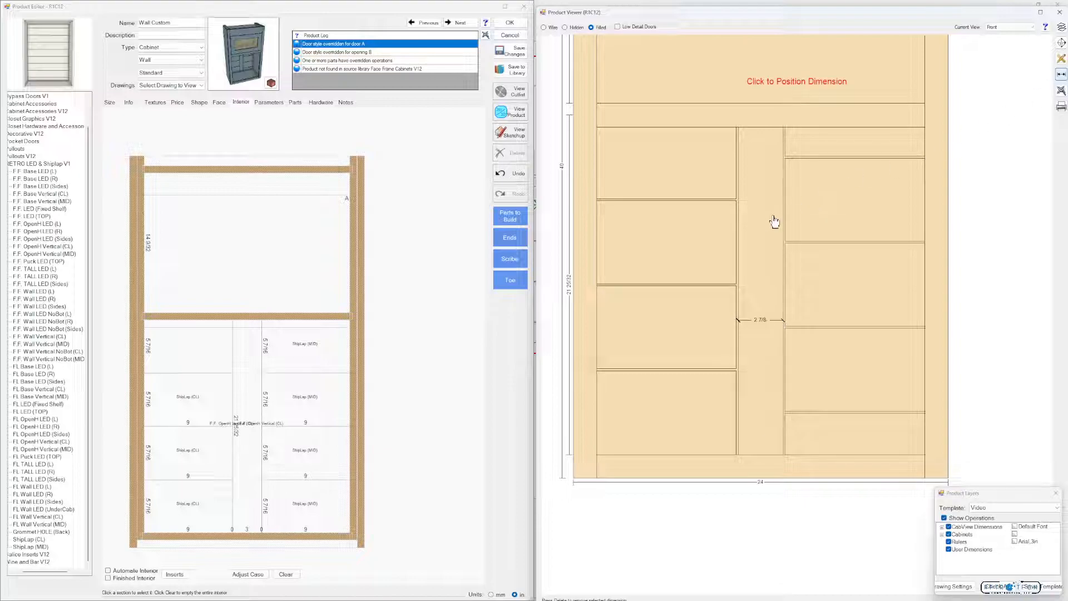
{"action": "left_click", "coordinate": [739, 236]}
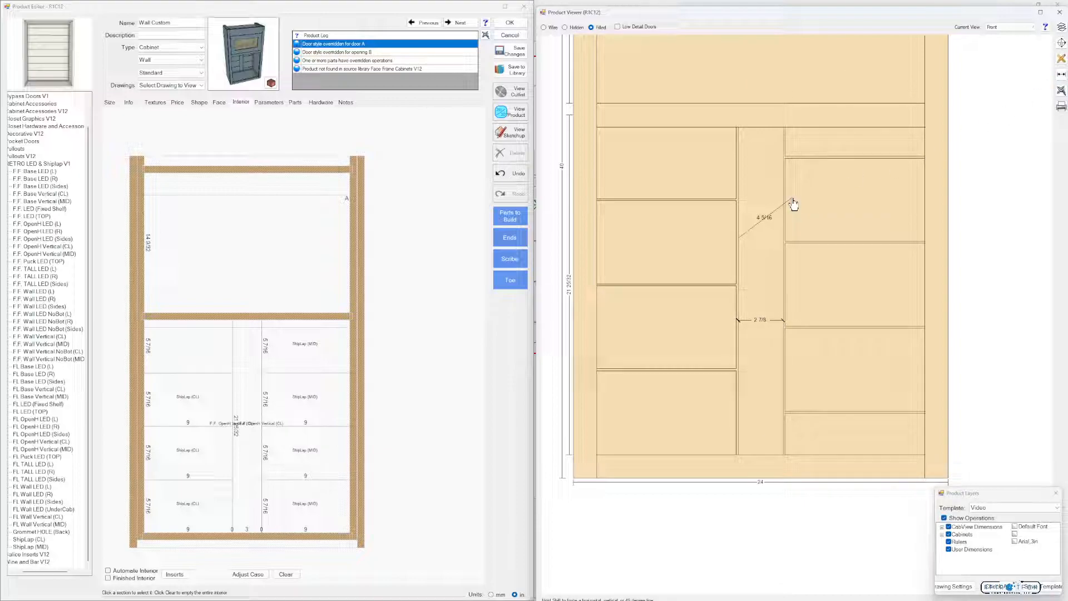
{"action": "left_click", "coordinate": [787, 199]}
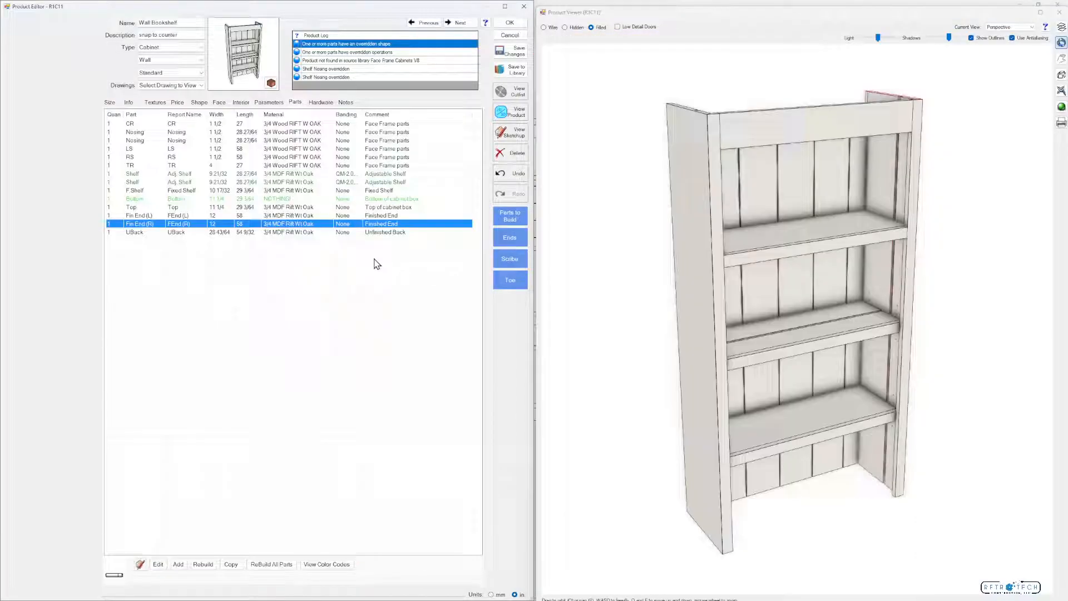
Move the full-length 15/32 wide LED groove of the right finished end, Fin End (R), to the opposite face
{"action": "left_click_drag", "start_coordinate": [768, 267], "coordinate": [733, 288]}
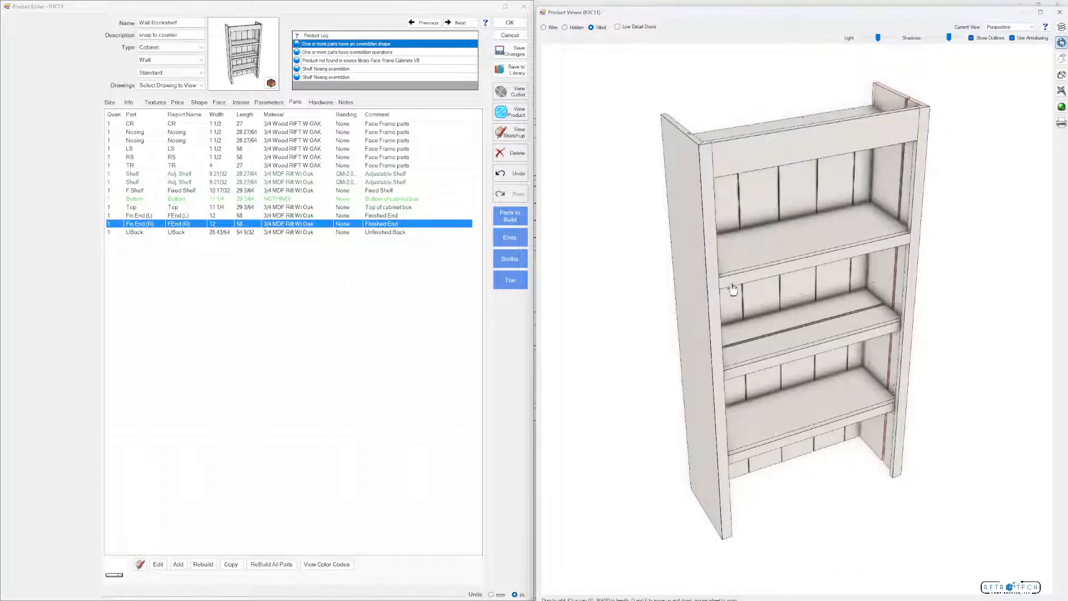
{"action": "double_click", "coordinate": [164, 226]}
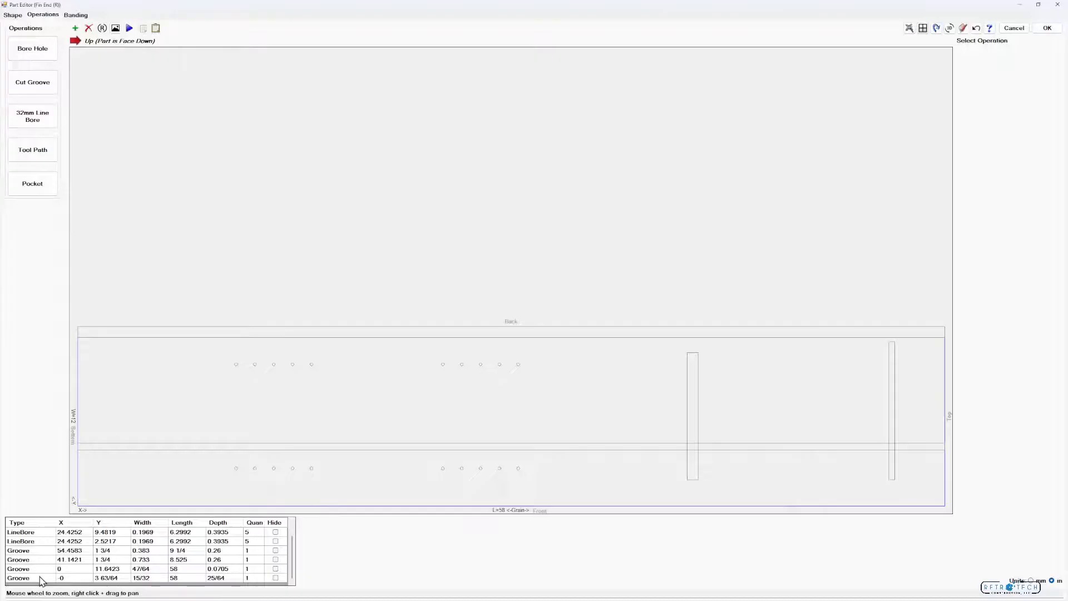
{"action": "left_click", "coordinate": [40, 579]}
{"action": "right_click", "coordinate": [622, 449]}
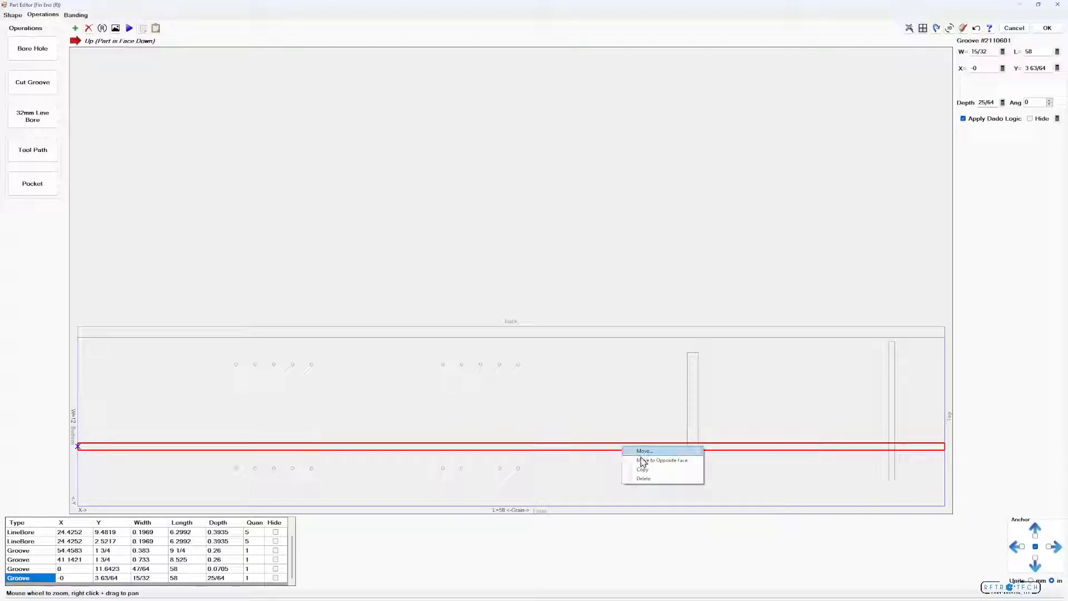
{"action": "left_click", "coordinate": [645, 461]}
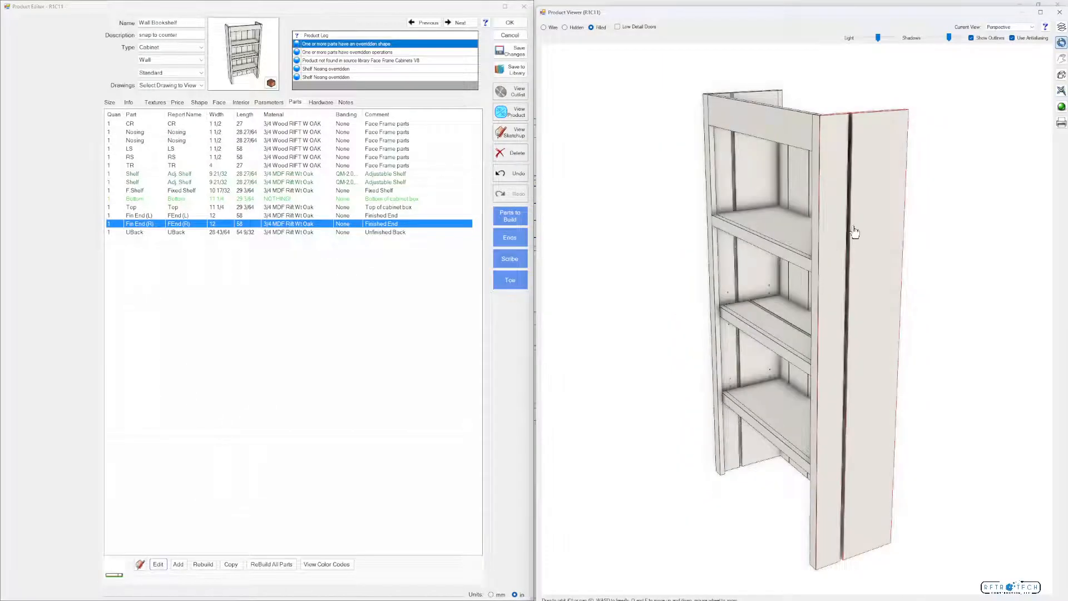
{"action": "left_click_drag", "start_coordinate": [855, 231], "coordinate": [835, 301]}
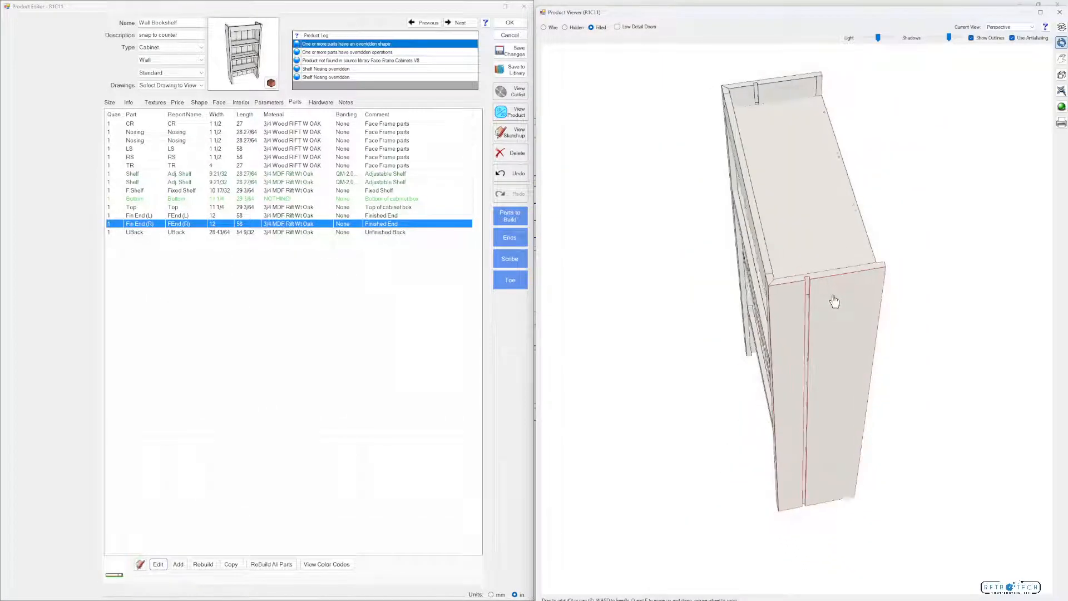
{"action": "scroll", "coordinate": [832, 300], "scroll_direction": "up", "scroll_amount": 3}
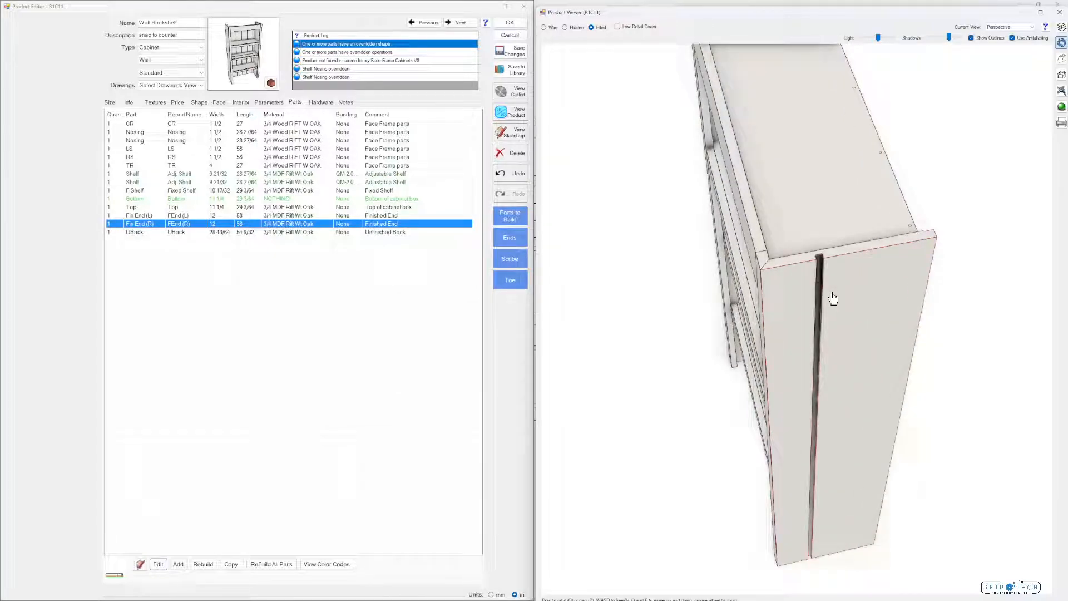
{"action": "scroll", "coordinate": [833, 299], "scroll_direction": "down", "scroll_amount": 3}
{"action": "left_click_drag", "start_coordinate": [840, 300], "coordinate": [841, 236]}
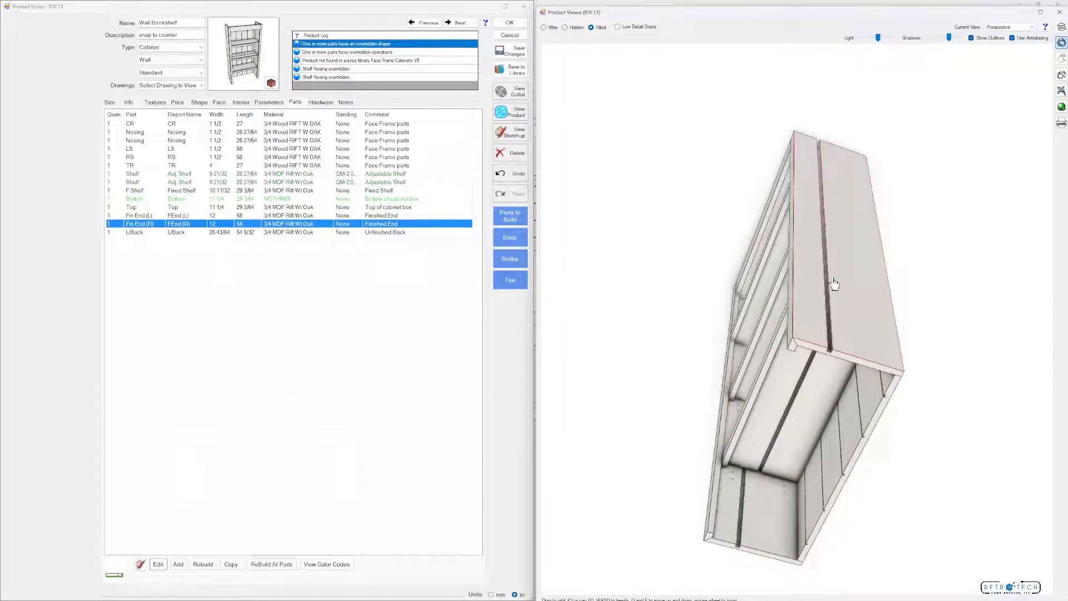
Set the Wall Bookshelf's LEDSideSB parameter, the distance from front to edge of LED, to 6 and inspect the cabinet
{"action": "left_click", "coordinate": [270, 102]}
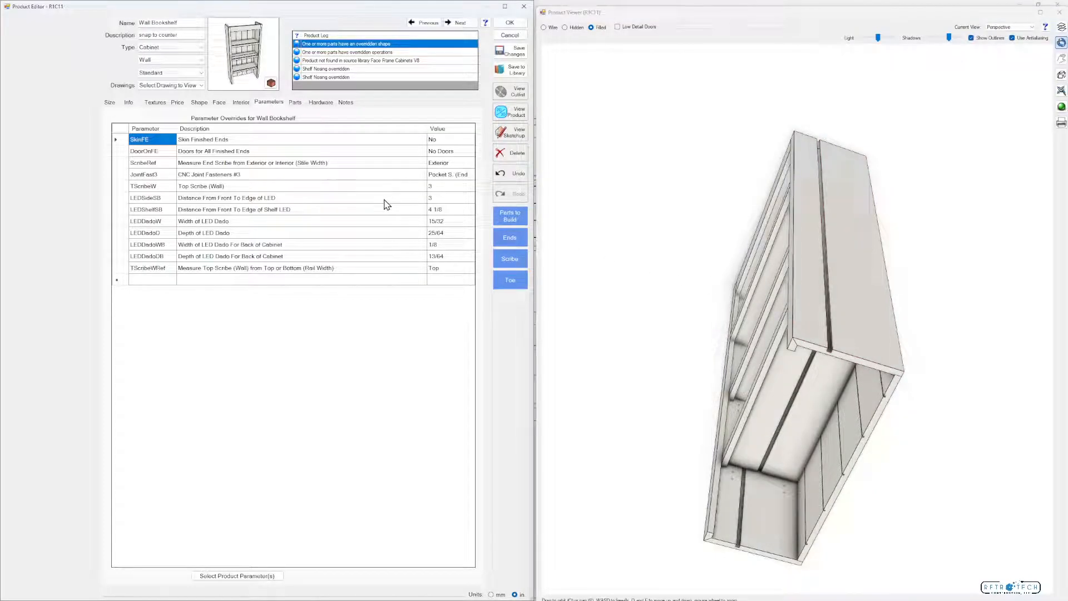
{"action": "left_click", "coordinate": [447, 201]}
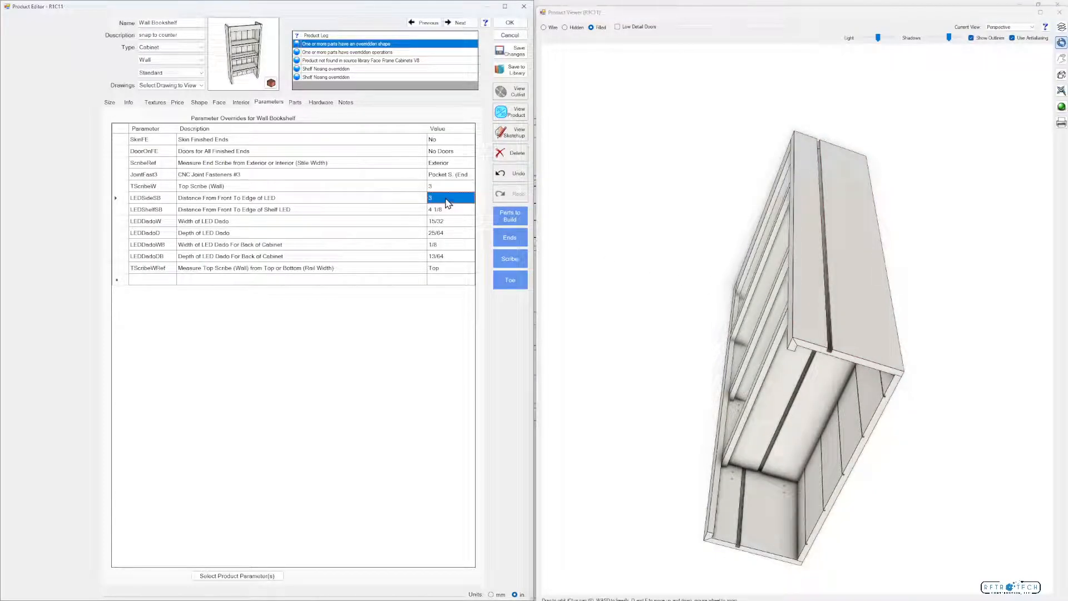
{"action": "type", "text": "6"}
{"action": "key", "text": "Return"}
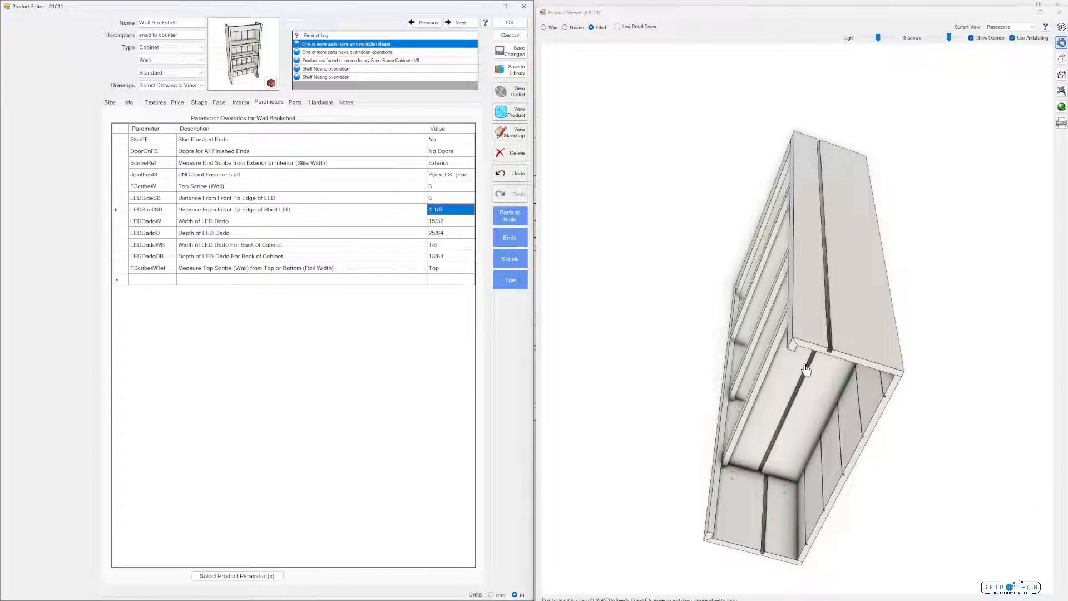
{"action": "mouse_move", "coordinate": [829, 352]}
{"action": "left_mouse_down"}
{"action": "mouse_move", "coordinate": [875, 351]}
{"action": "mouse_move", "coordinate": [842, 358]}
{"action": "left_mouse_up"}
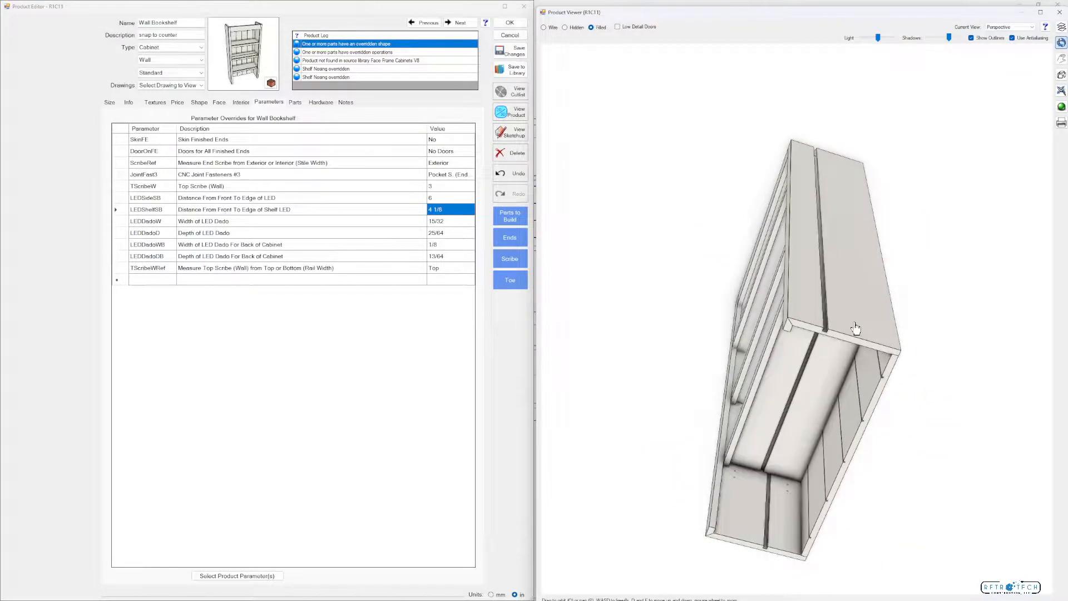
{"action": "mouse_move", "coordinate": [851, 319]}
{"action": "left_mouse_down"}
{"action": "mouse_move", "coordinate": [851, 374]}
{"action": "mouse_move", "coordinate": [901, 352]}
{"action": "left_mouse_up"}
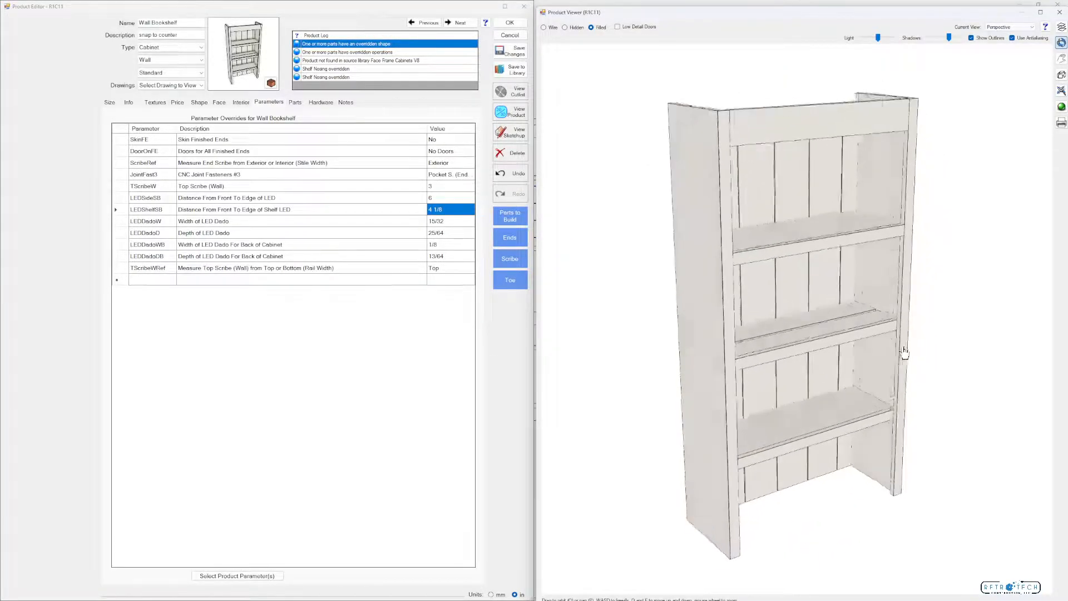